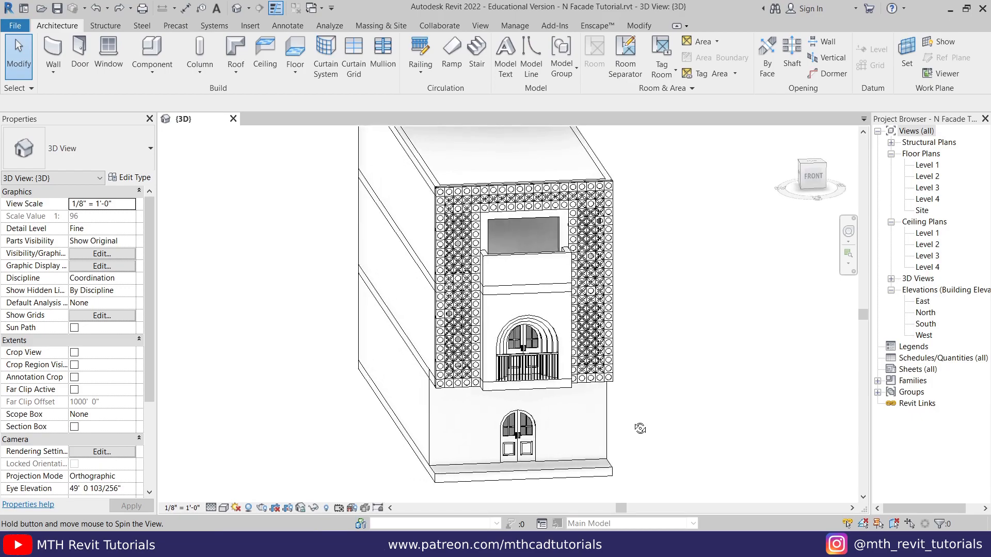
pyautogui.keyDown('shift'); pyautogui.moveTo(662, 438); pyautogui.dragTo(698, 455, button='middle'); pyautogui.keyUp('shift')
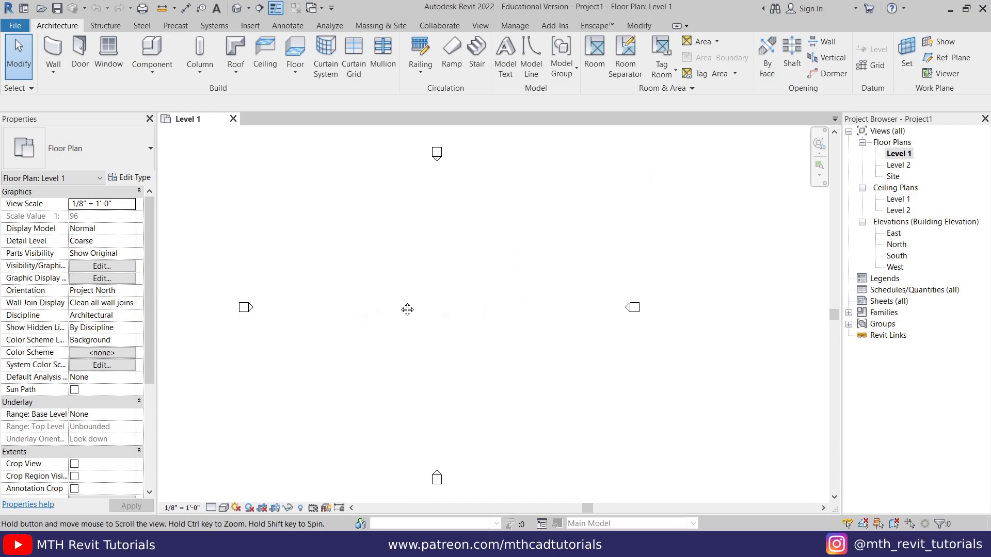
pyautogui.moveTo(407, 310); pyautogui.dragTo(420, 297, button='middle')
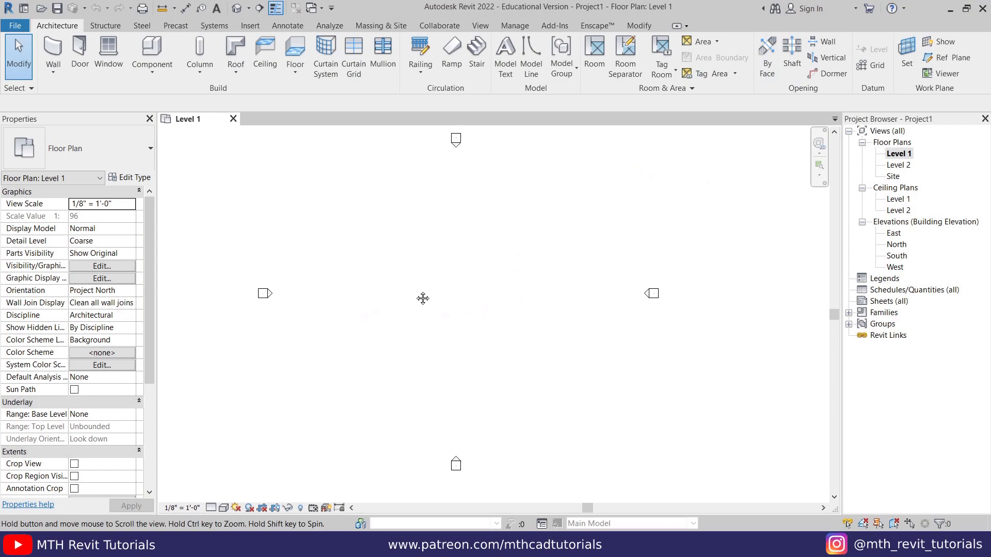
# - Add two levels above Level 2 in the South elevation, at about 22'-6" and 35'-6"
pyautogui.doubleClick(869, 255)
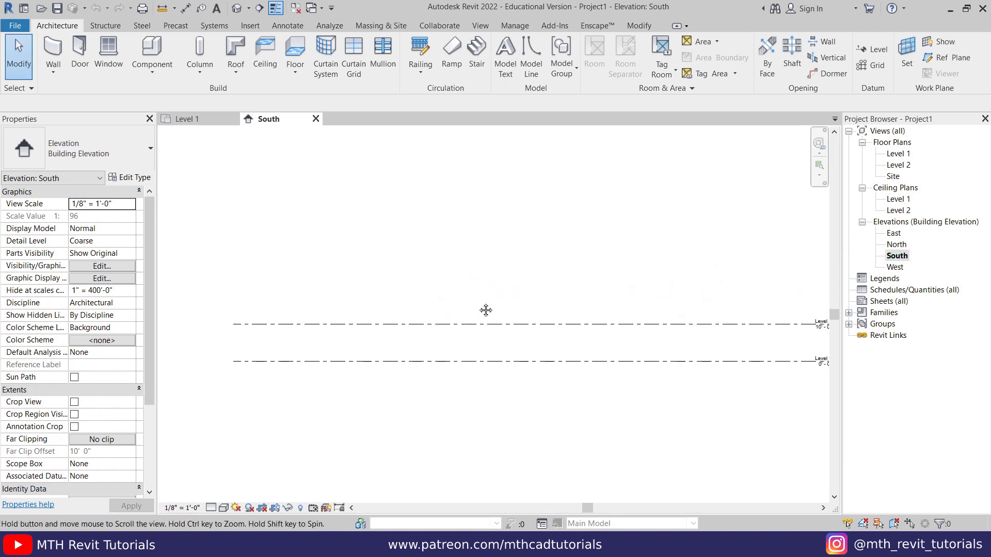
pyautogui.moveTo(486, 310); pyautogui.dragTo(421, 356, button='middle')
pyautogui.click(407, 382)
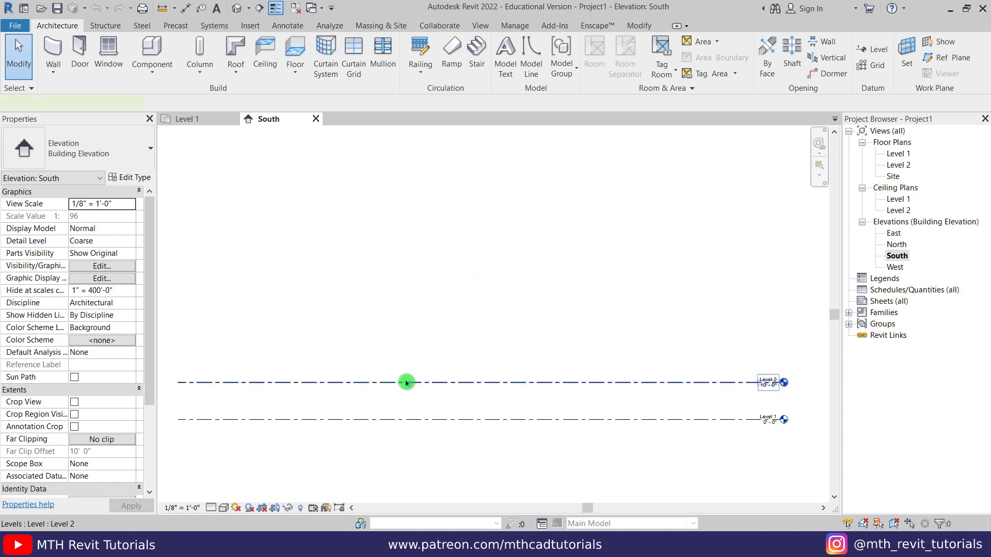
pyautogui.press('l')
pyautogui.press('l')
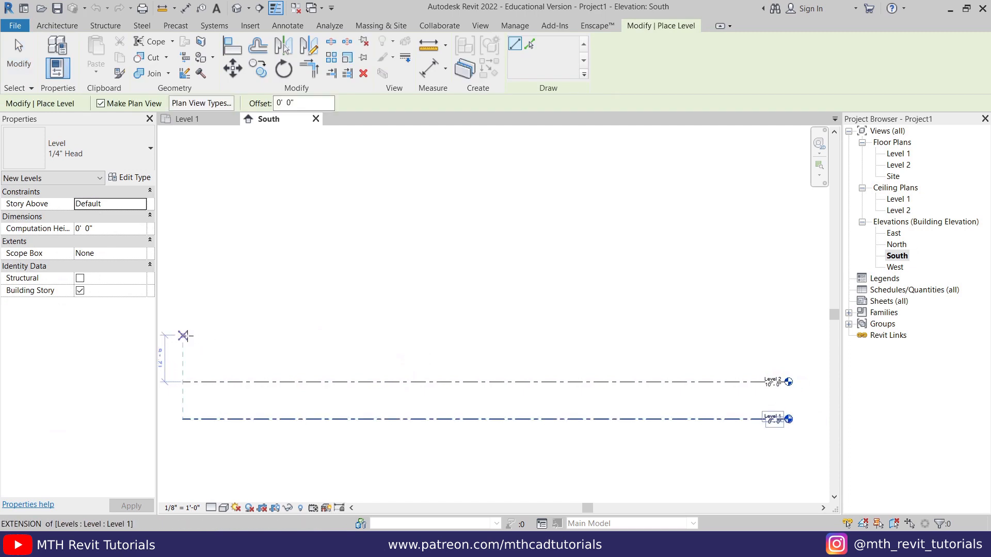
pyautogui.click(183, 335)
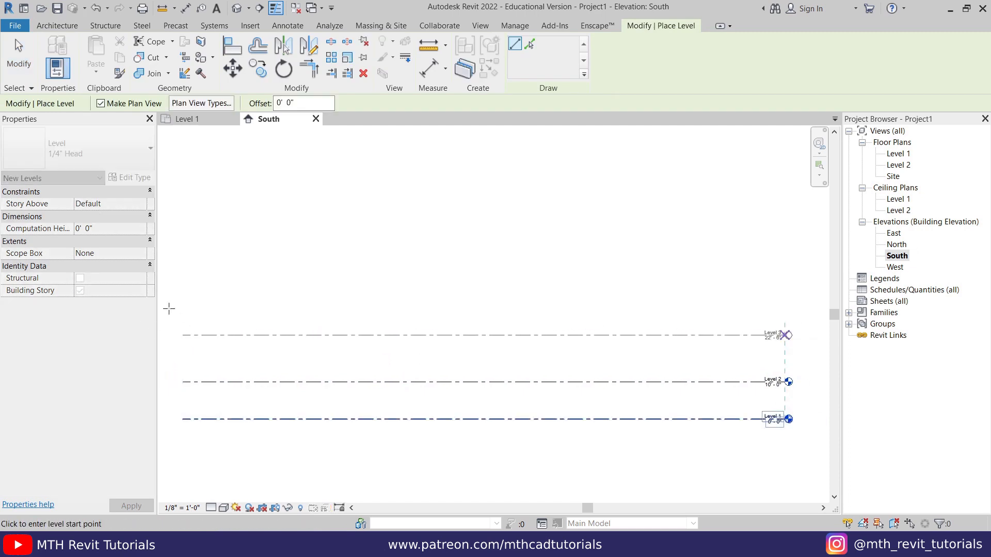
pyautogui.click(183, 286)
pyautogui.click(786, 290)
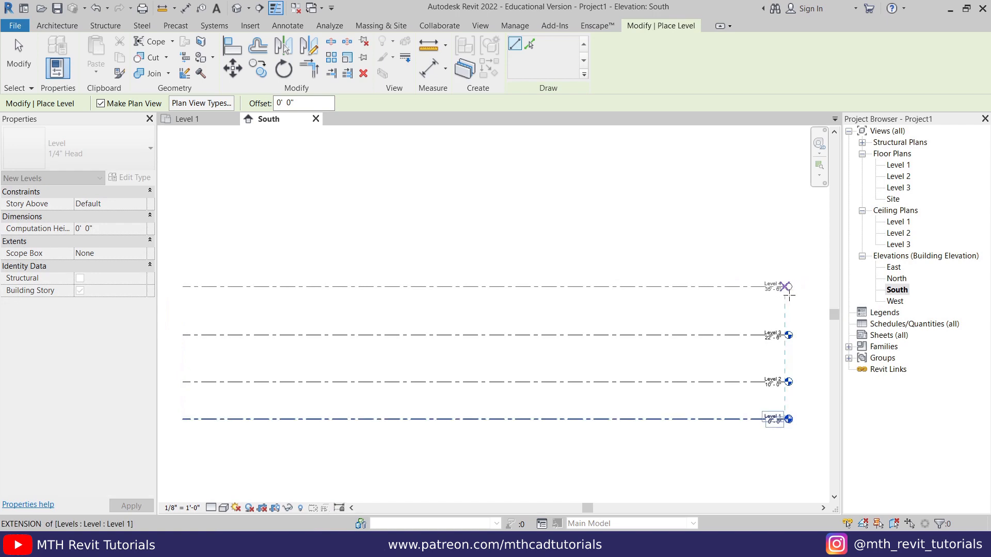
pyautogui.press('Escape')
pyautogui.press('Escape')
pyautogui.scroll(-1, 502, 350)
# - Set the height between Level 1 and Level 2 to 11 feet
pyautogui.click(390, 363)
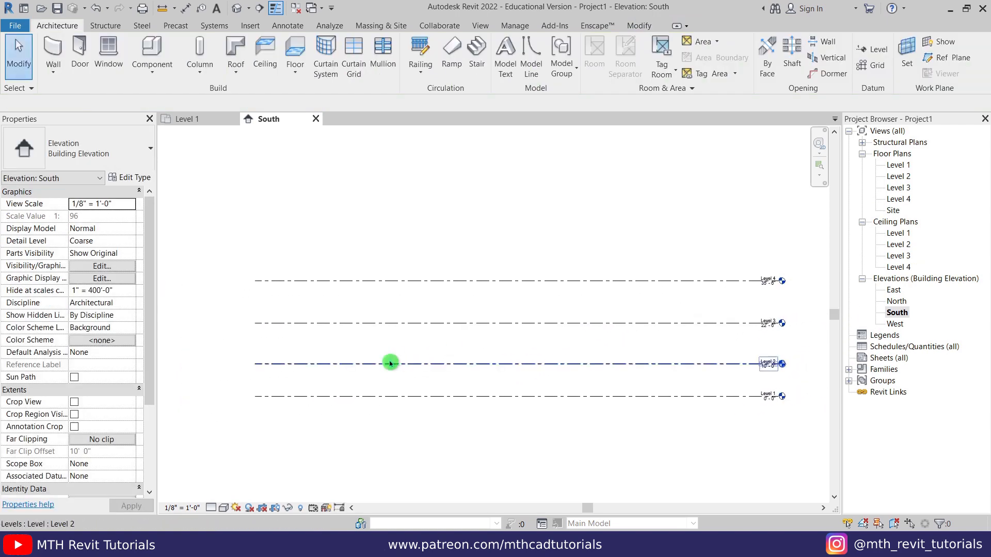
pyautogui.click(352, 383)
pyautogui.write('1')
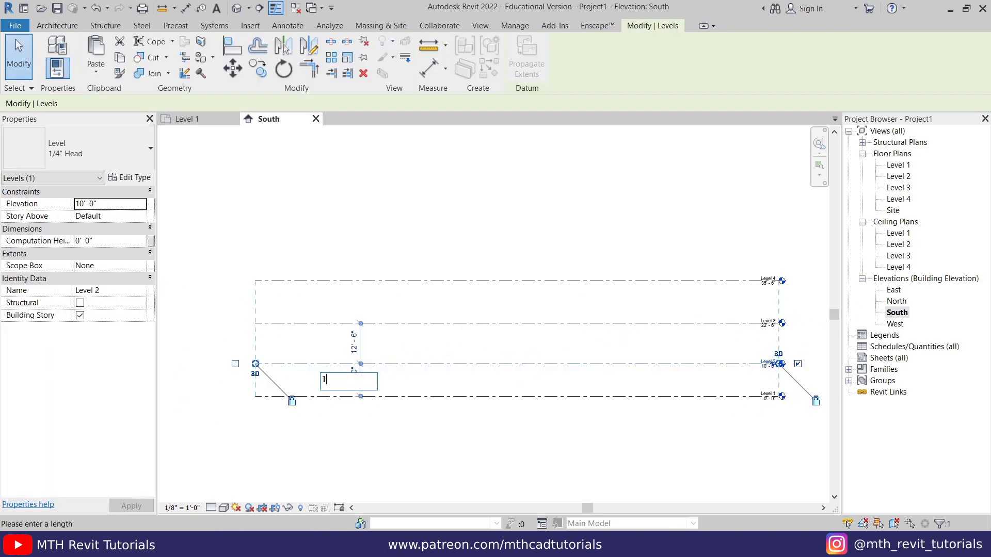
pyautogui.write('1')
pyautogui.press('Return')
# - Space Level 3 and Level 4 each 11 feet above the level below
pyautogui.click(392, 323)
pyautogui.click(355, 339)
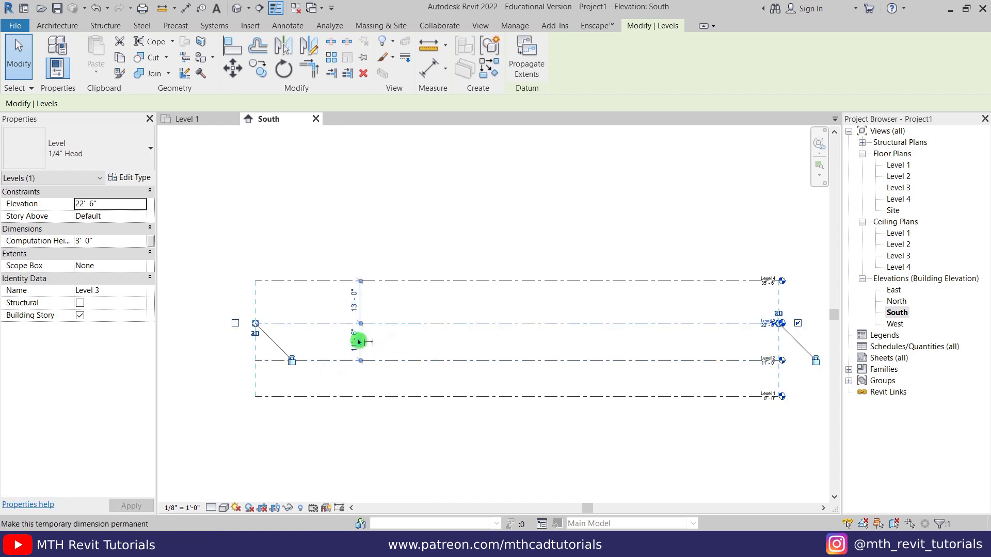
pyautogui.write('11')
pyautogui.press('Return')
pyautogui.click(407, 281)
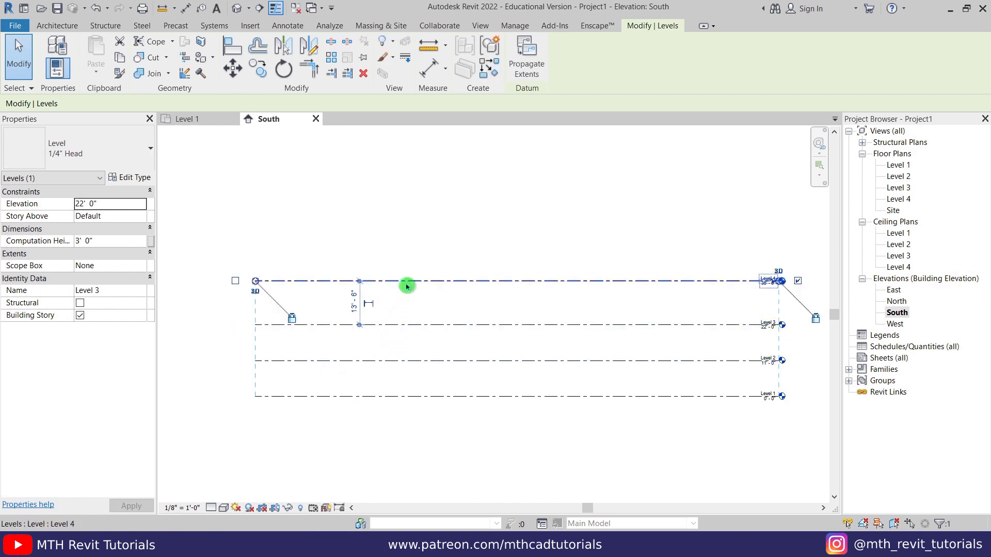
pyautogui.click(352, 302)
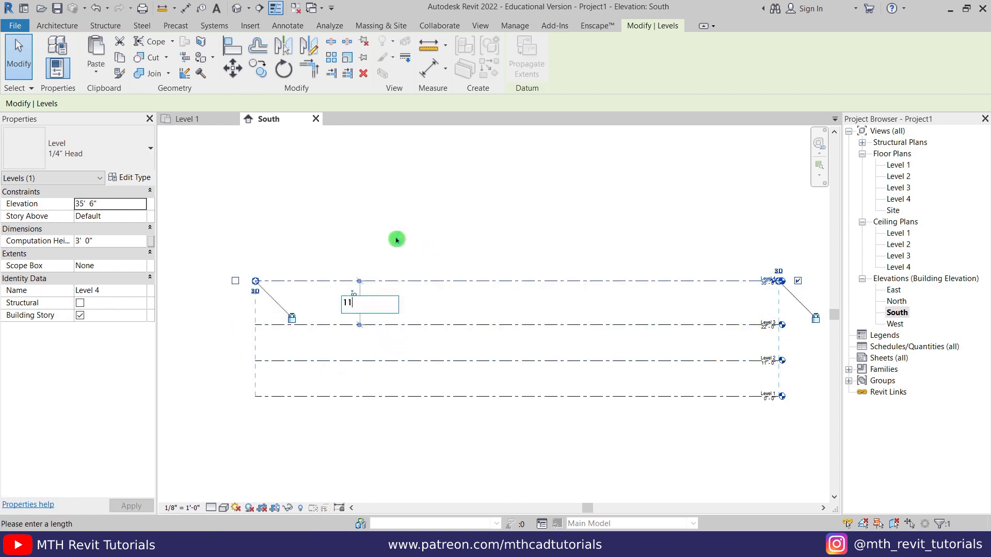
pyautogui.press('Return')
pyautogui.press('Escape')
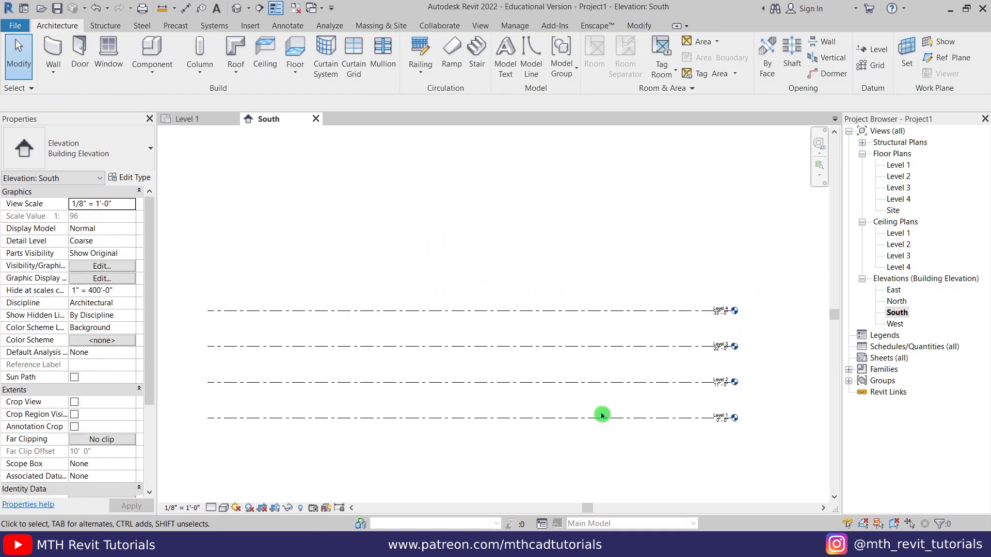
# - In the Level 1 plan, draw a rectangle of Generic - 8" walls about 24 by 44 feet, reaching up to Level 2
pyautogui.click(194, 120)
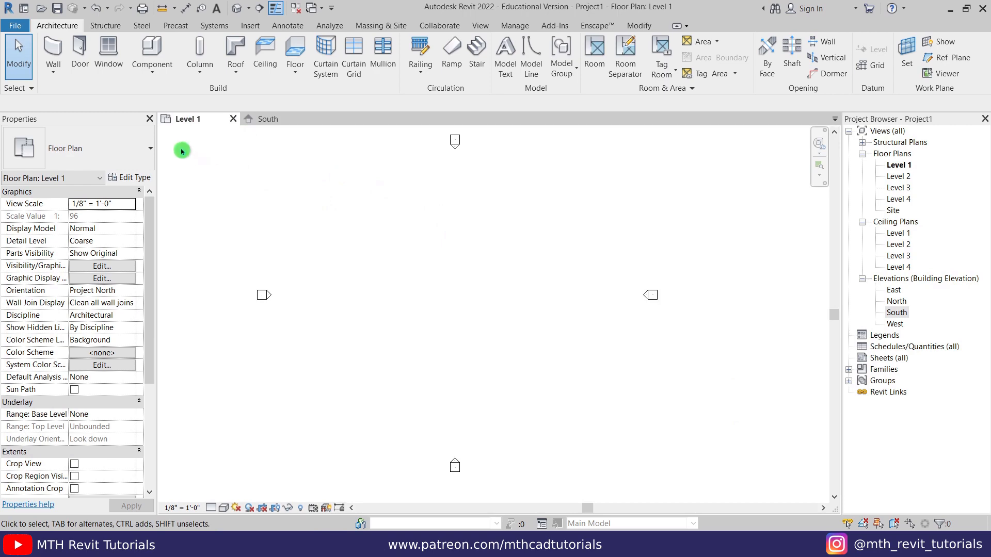
pyautogui.click(52, 47)
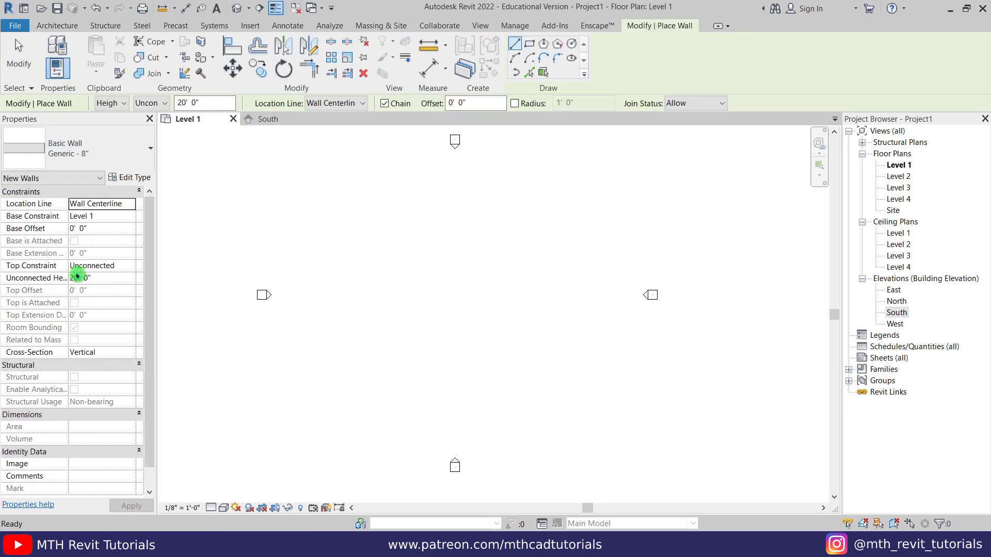
pyautogui.click(131, 267)
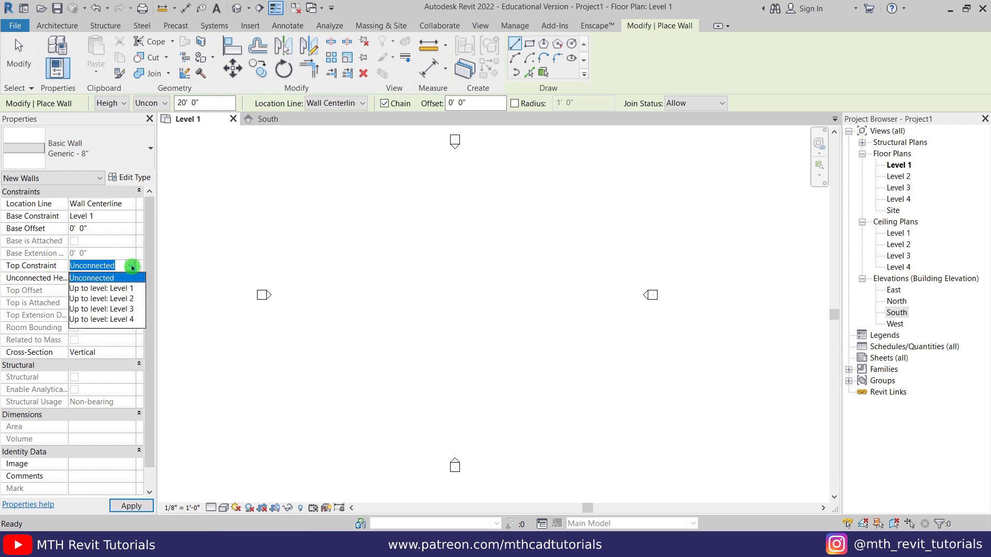
pyautogui.click(126, 300)
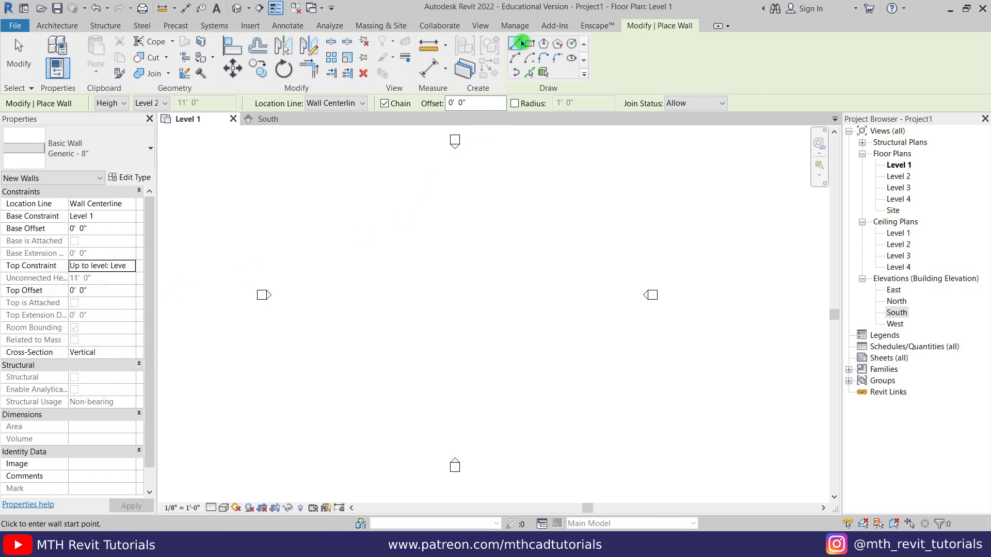
pyautogui.click(528, 44)
pyautogui.click(427, 237)
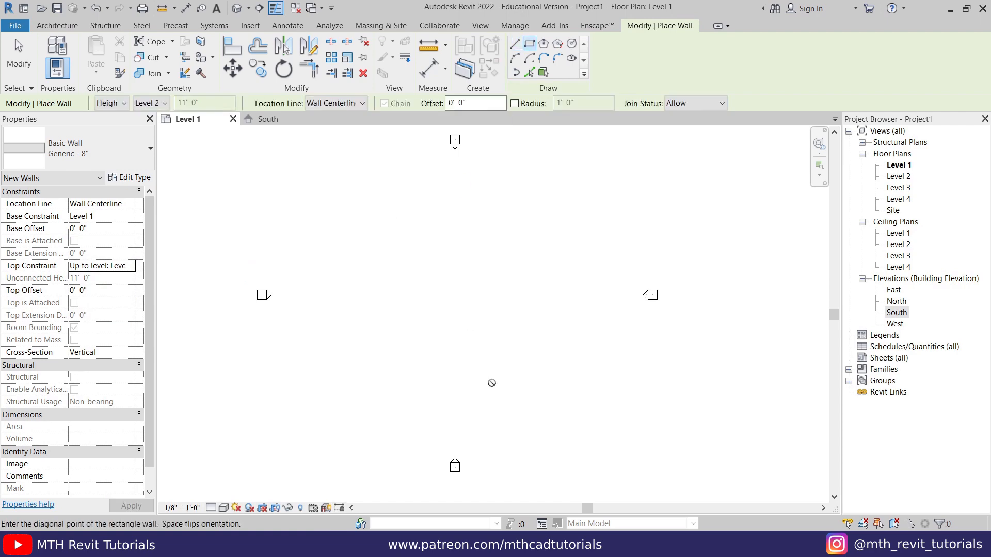
pyautogui.click(481, 342)
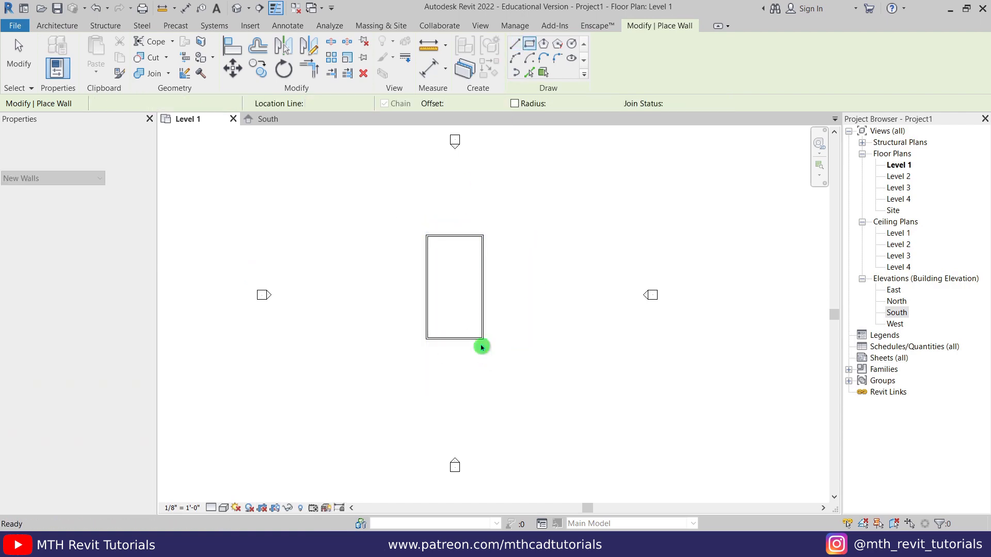
pyautogui.press('Escape')
pyautogui.press('Escape')
# - Dimension the overall outer length of the wall rectangle and set it to 50 feet
pyautogui.scroll(2, 469, 325)
pyautogui.press('i')
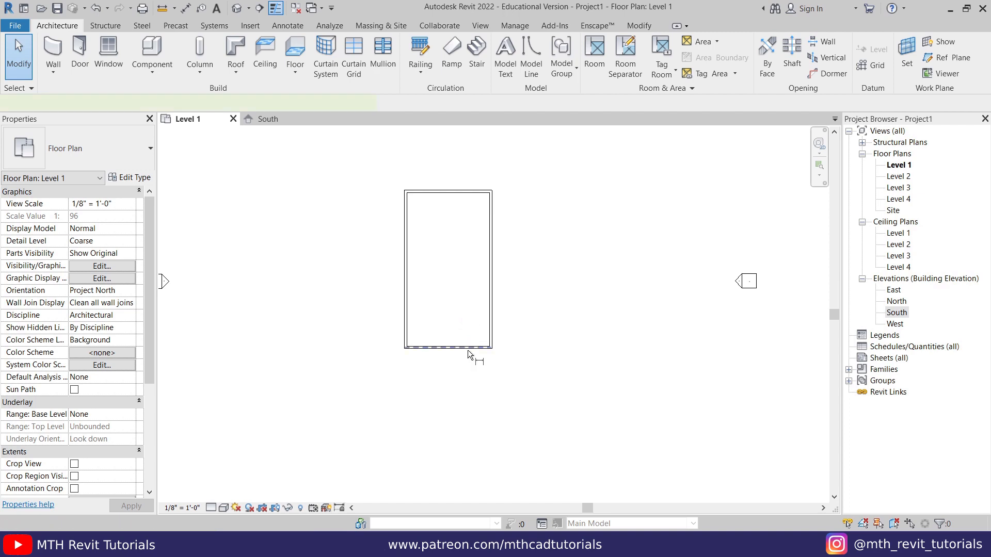
pyautogui.click(491, 185)
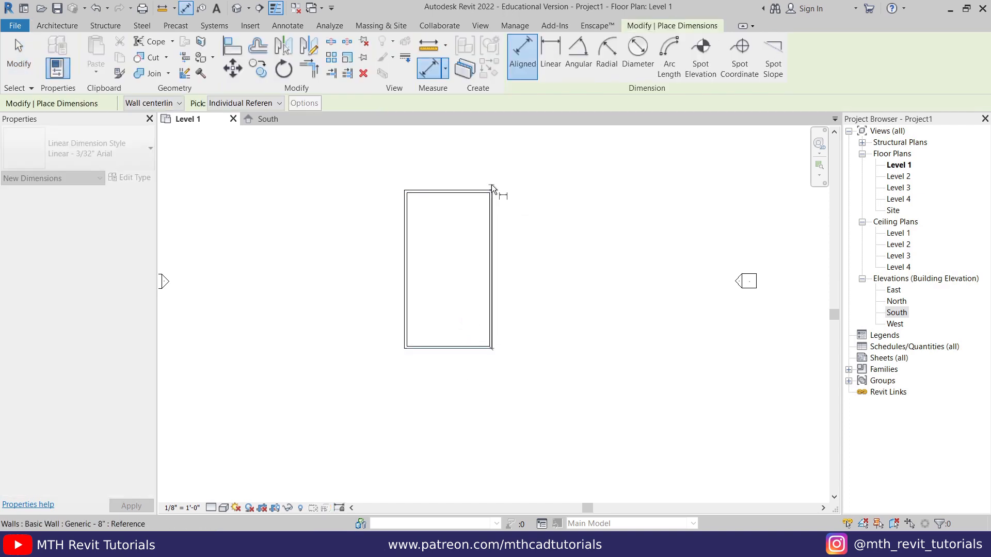
pyautogui.click(517, 191)
pyautogui.press('Escape')
pyautogui.press('Escape')
pyautogui.click(460, 192)
pyautogui.scroll(3, 513, 273)
pyautogui.moveTo(513, 274); pyautogui.dragTo(516, 315, button='middle')
pyautogui.click(516, 315)
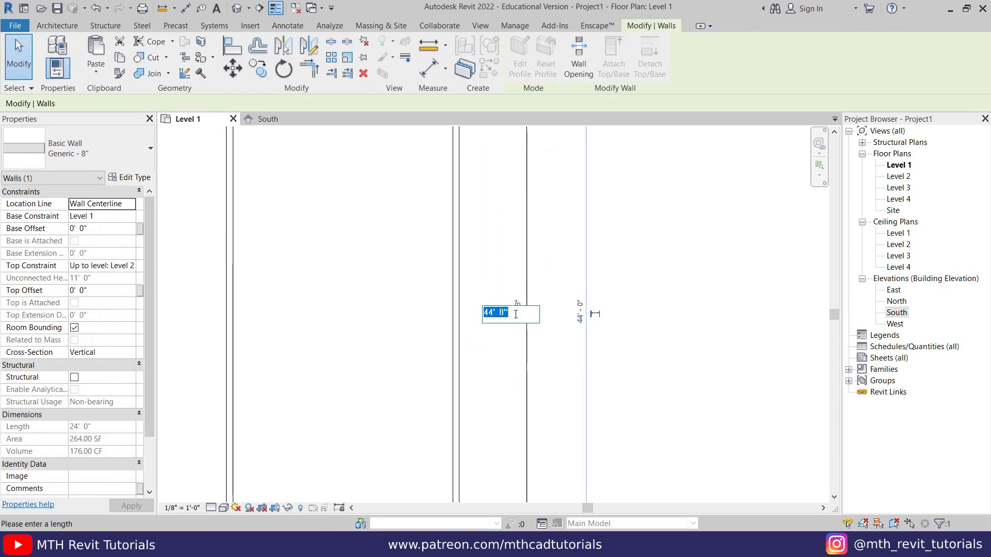
pyautogui.write('50')
pyautogui.click(653, 387)
# - Dimension the outer width between the two long walls and set it to 20 feet
pyautogui.scroll(-2, 508, 341)
pyautogui.press('d')
pyautogui.press('i')
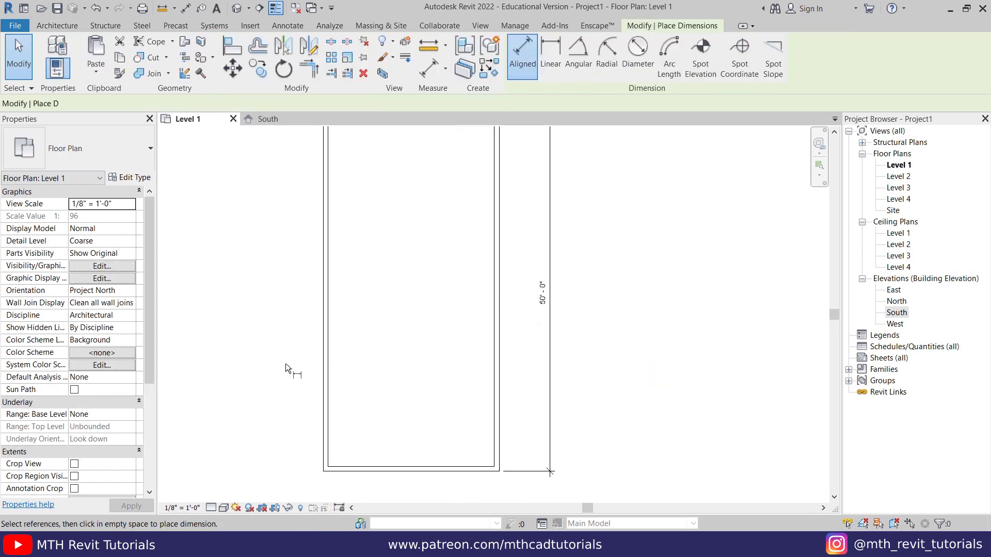
pyautogui.click(323, 356)
pyautogui.click(499, 364)
pyautogui.click(447, 423)
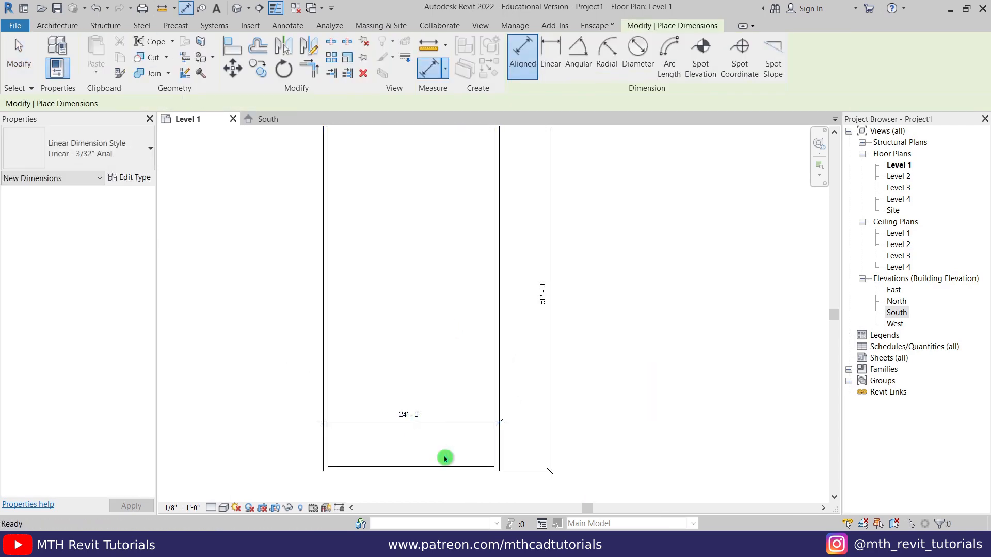
pyautogui.press('Escape')
pyautogui.press('Escape')
pyautogui.click(496, 434)
pyautogui.click(411, 416)
pyautogui.write('20')
pyautogui.press('Return')
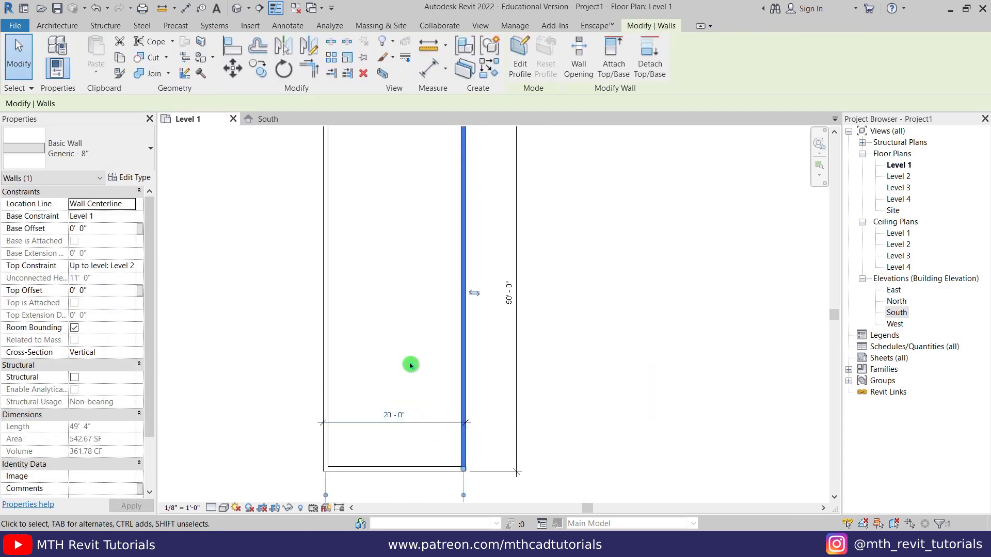
pyautogui.press('Escape')
# - Delete the length and width dimensions from the Level 1 plan
pyautogui.click(516, 345)
pyautogui.press('Escape')
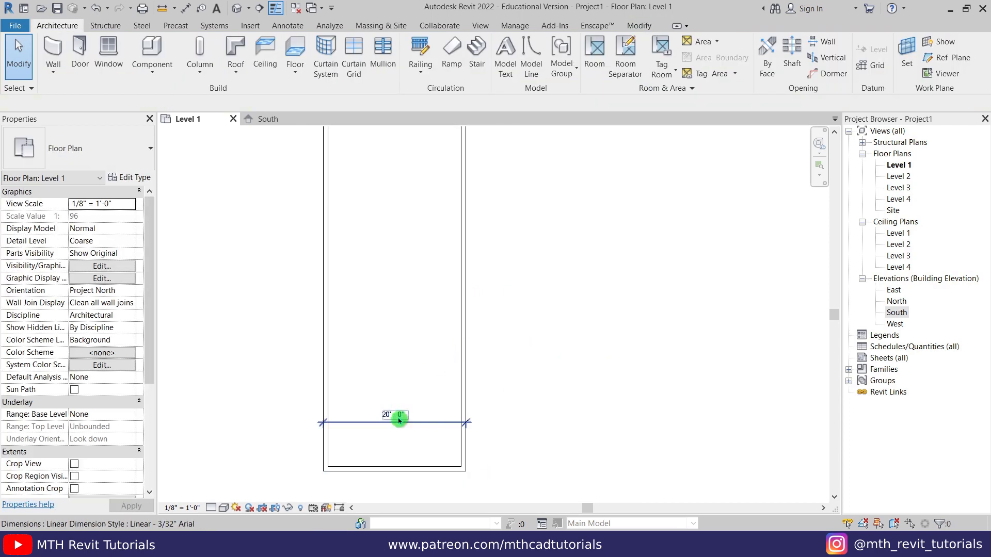
pyautogui.scroll(-4, 480, 339)
pyautogui.moveTo(422, 255); pyautogui.dragTo(416, 234, button='middle')
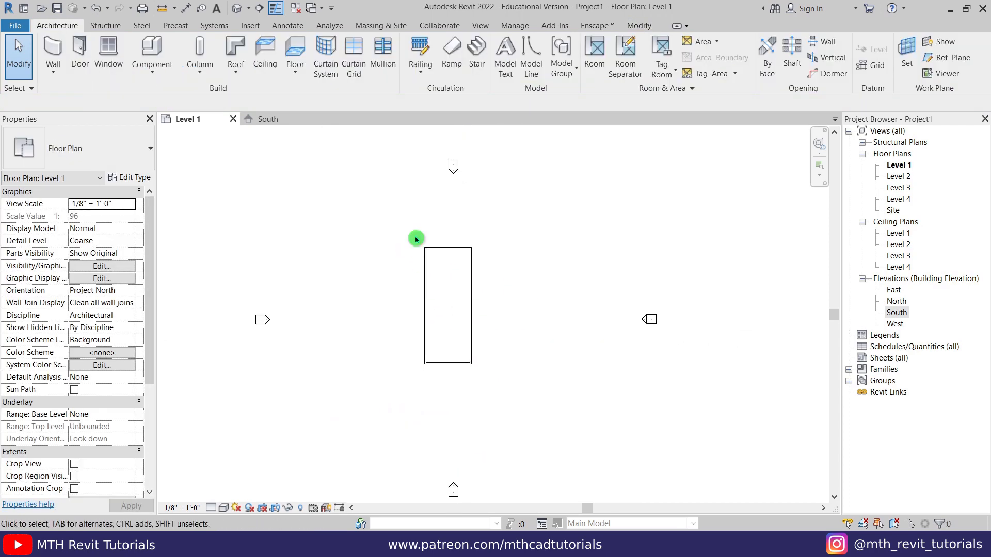
# - Shift the four walls slightly south, towards the middle between the north and south elevation markers
pyautogui.moveTo(405, 217); pyautogui.dragTo(513, 395)
pyautogui.moveTo(451, 256); pyautogui.dragTo(451, 265)
pyautogui.click(533, 294)
# - Start a Generic - 12" floor on Level 1 and sketch its rectangular boundary along the outer wall faces
pyautogui.scroll(4, 444, 330)
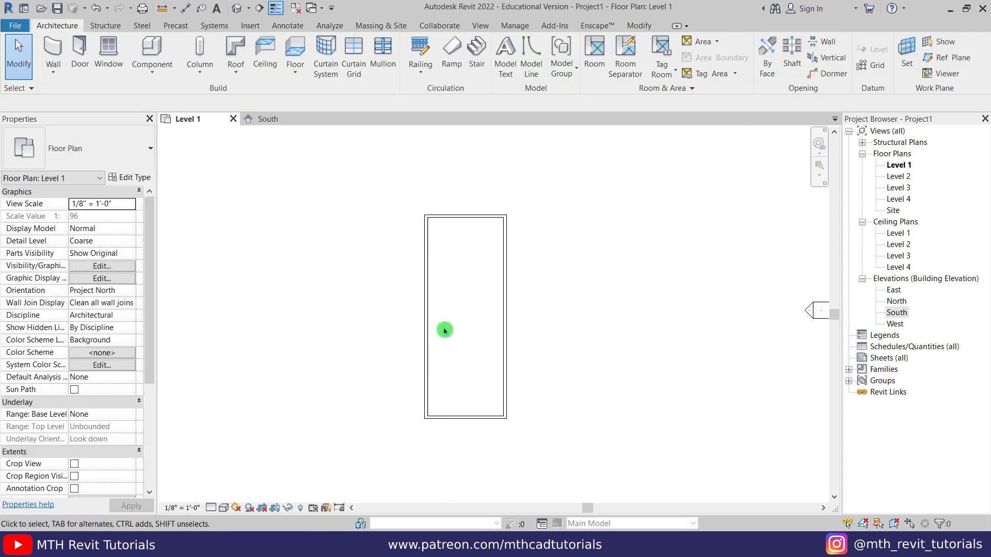
pyautogui.click(305, 53)
pyautogui.click(630, 46)
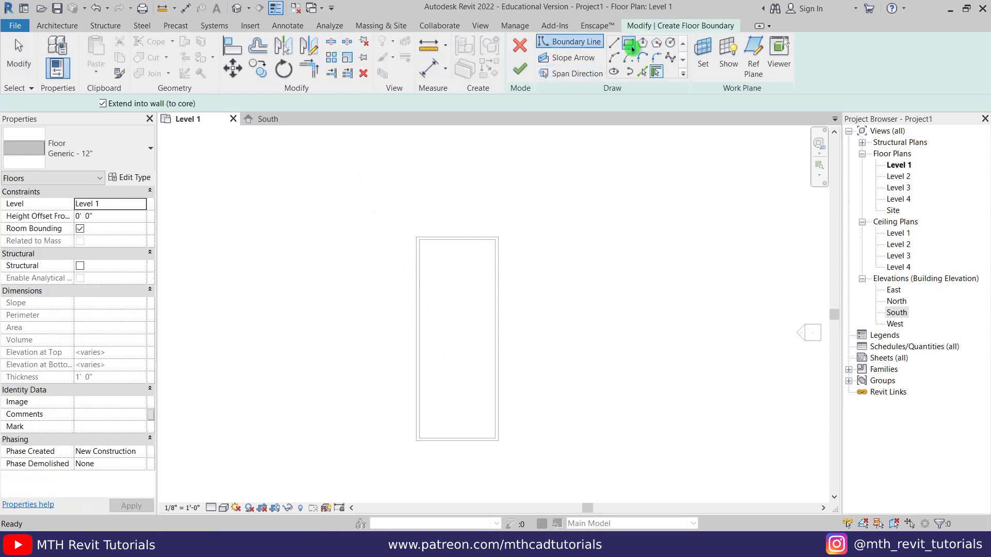
pyautogui.click(413, 233)
pyautogui.click(499, 442)
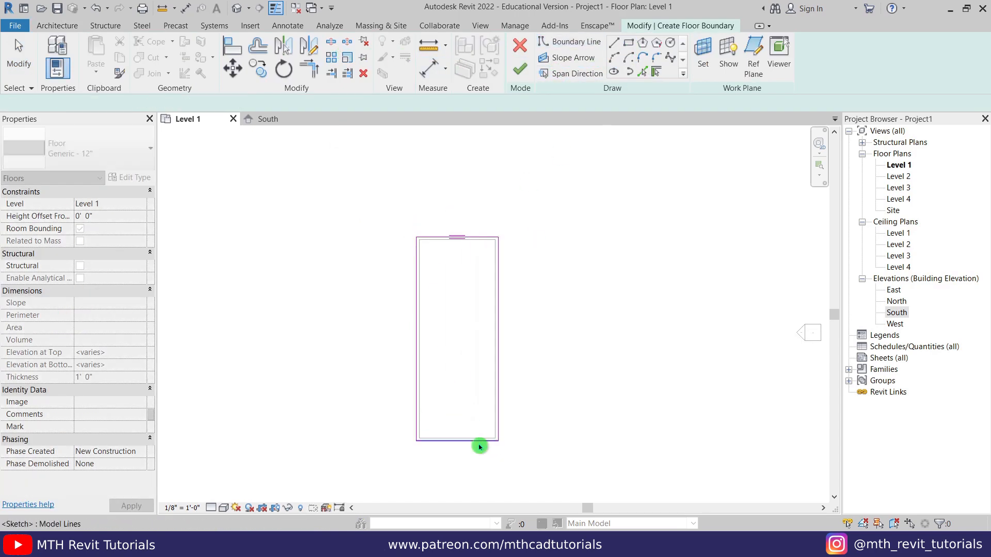
pyautogui.press('Escape')
# - Move the south edge of the floor boundary 4 feet outward beyond the front wall and finish the floor
pyautogui.click(477, 442)
pyautogui.press('m')
pyautogui.press('v')
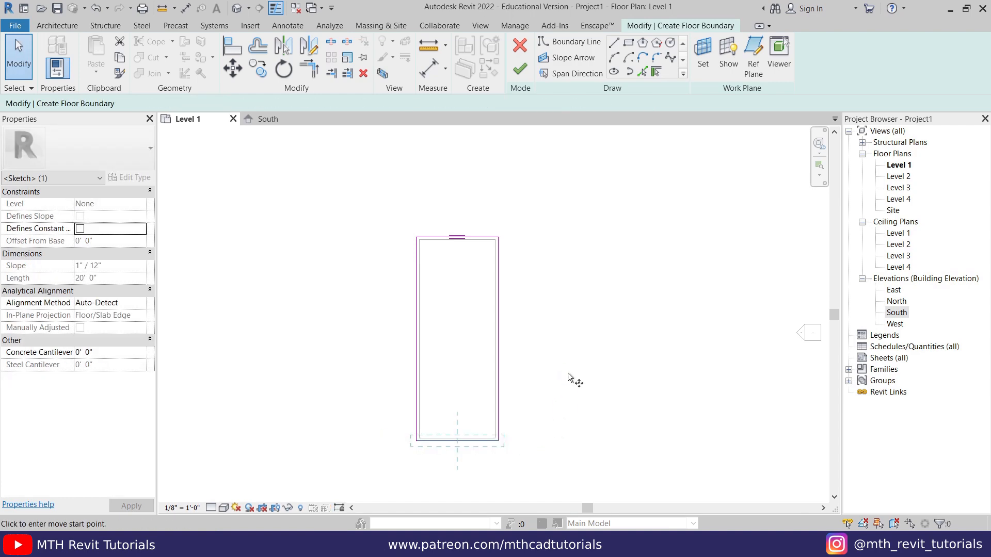
pyautogui.click(568, 373)
pyautogui.click(564, 331)
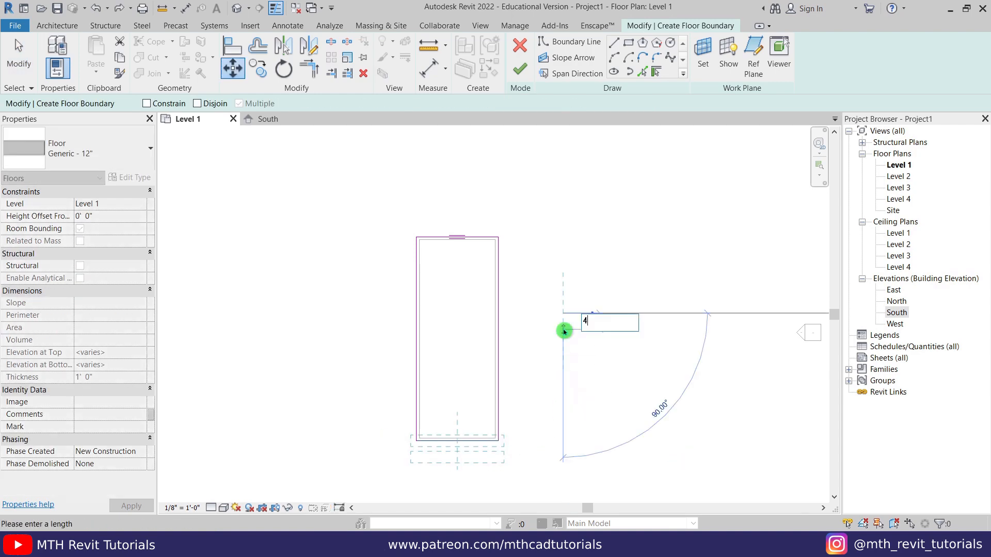
pyautogui.click(534, 417)
pyautogui.moveTo(550, 432); pyautogui.dragTo(589, 421, button='middle')
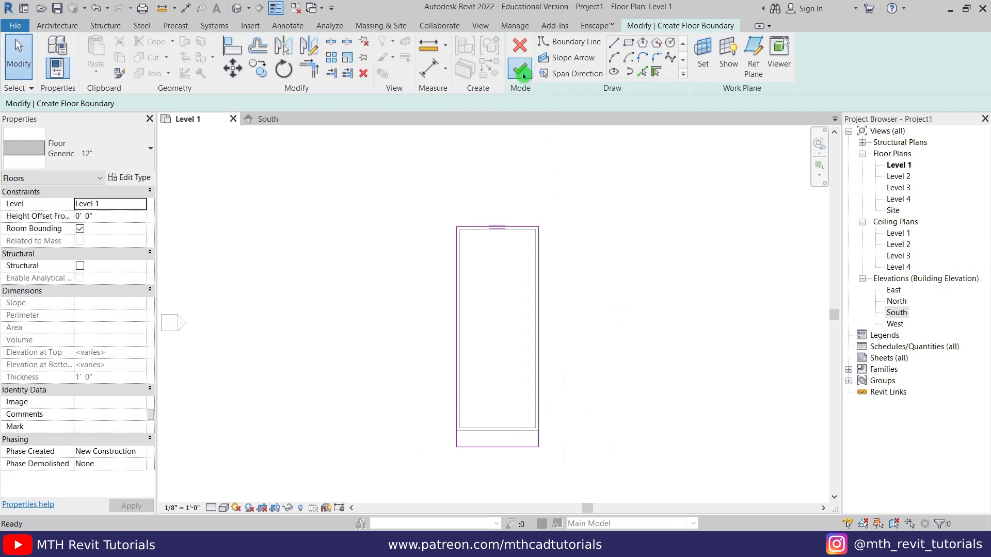
pyautogui.click(520, 69)
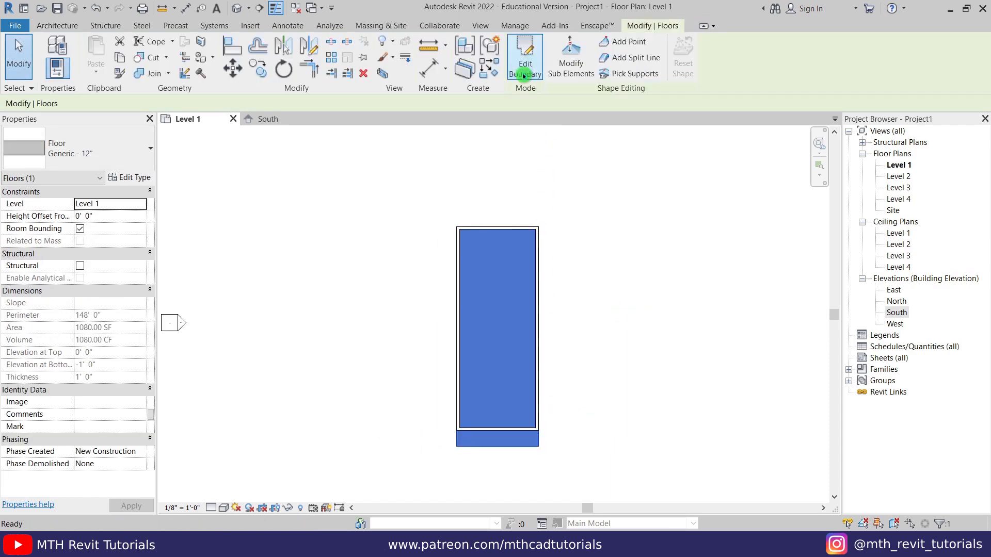
# - Open the default 3D view of the walls and the extended floor
pyautogui.click(239, 9)
pyautogui.scroll(3, 440, 394)
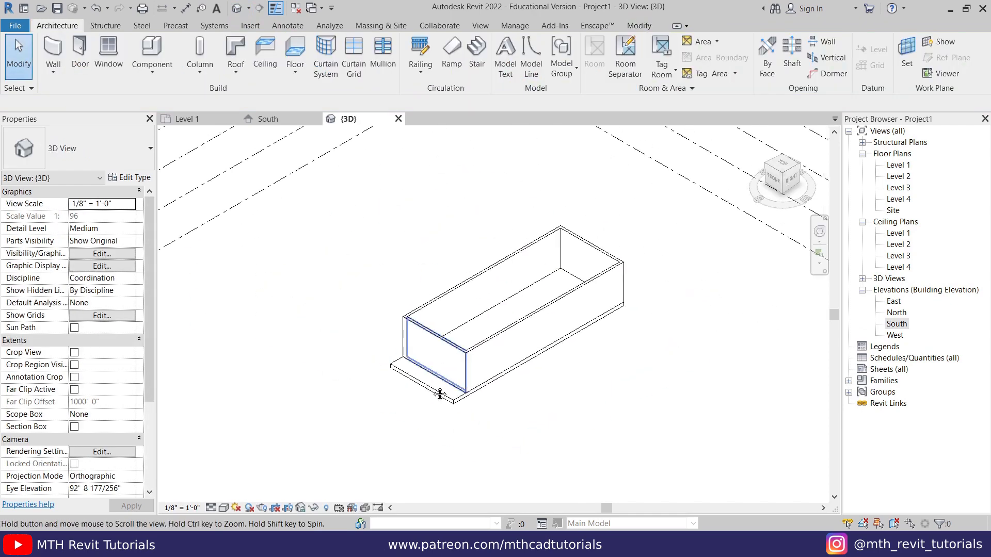
# - Copy the Level 1 floor and paste it aligned to Level 2
pyautogui.scroll(1, 428, 403)
pyautogui.click(410, 413)
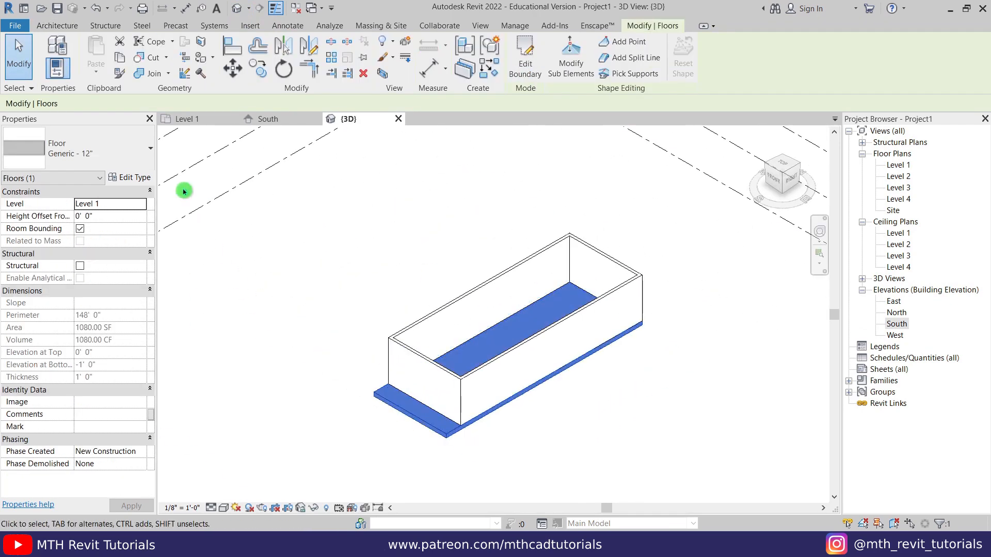
pyautogui.click(124, 58)
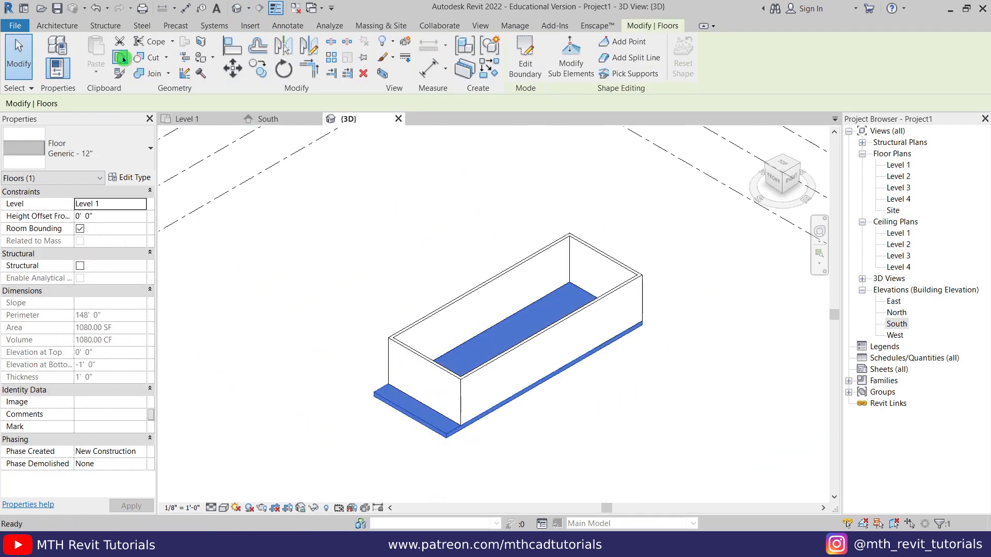
pyautogui.click(97, 67)
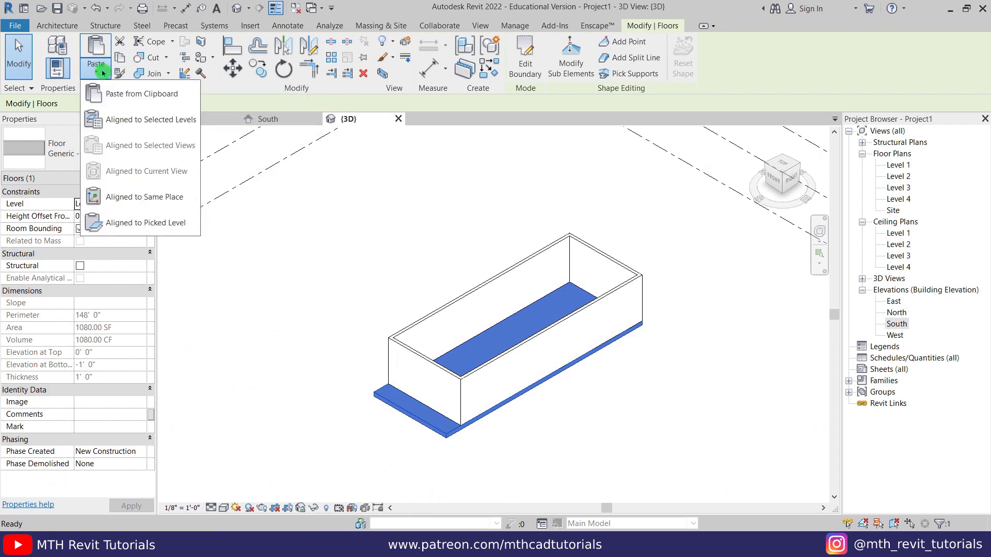
pyautogui.click(155, 123)
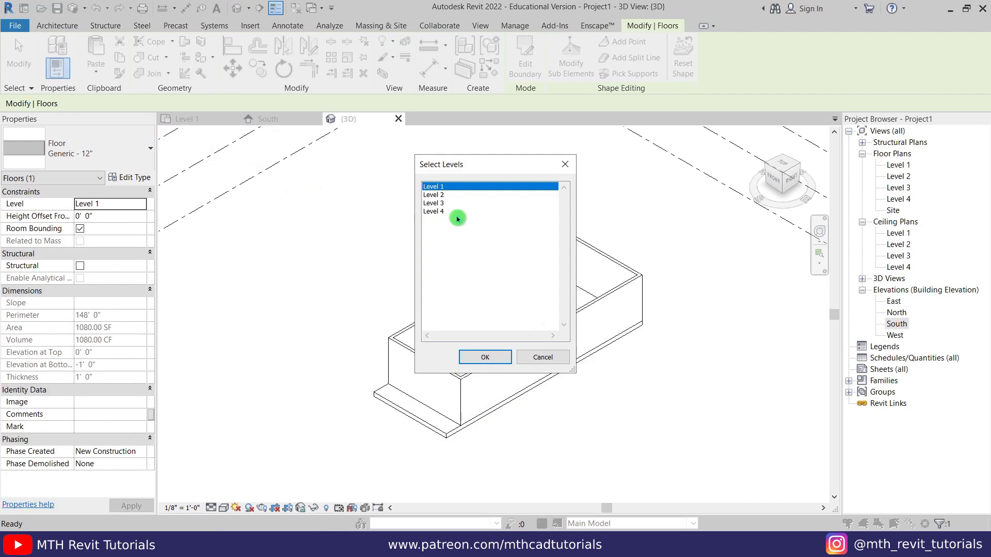
pyautogui.click(444, 195)
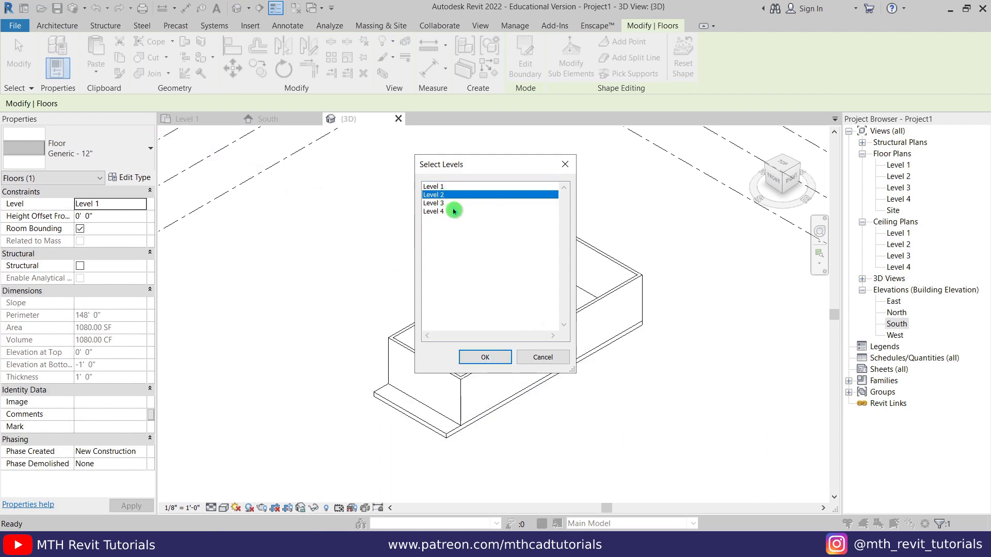
pyautogui.click(487, 364)
# - Edit the Level 2 floor's boundary in the Level 1 plan, sketching a three-sided projection about 6' wide and 3' deep beyond the front edge
pyautogui.click(413, 355)
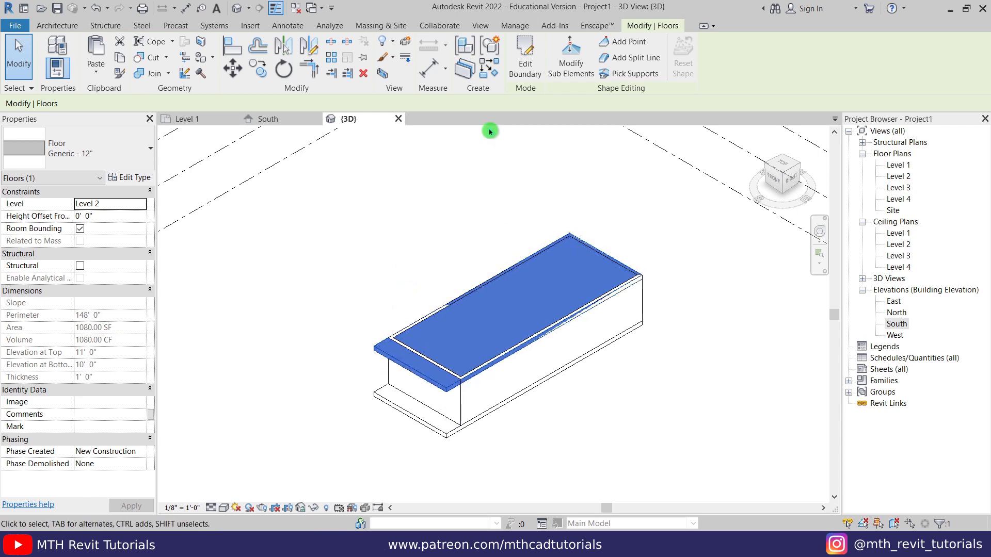
pyautogui.click(524, 69)
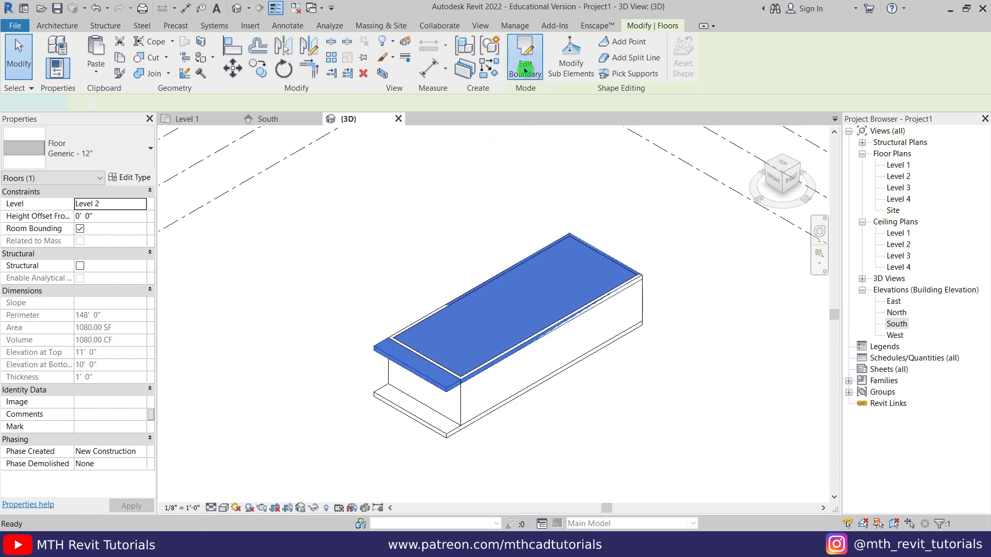
pyautogui.click(205, 120)
pyautogui.moveTo(505, 353); pyautogui.dragTo(485, 261, button='middle')
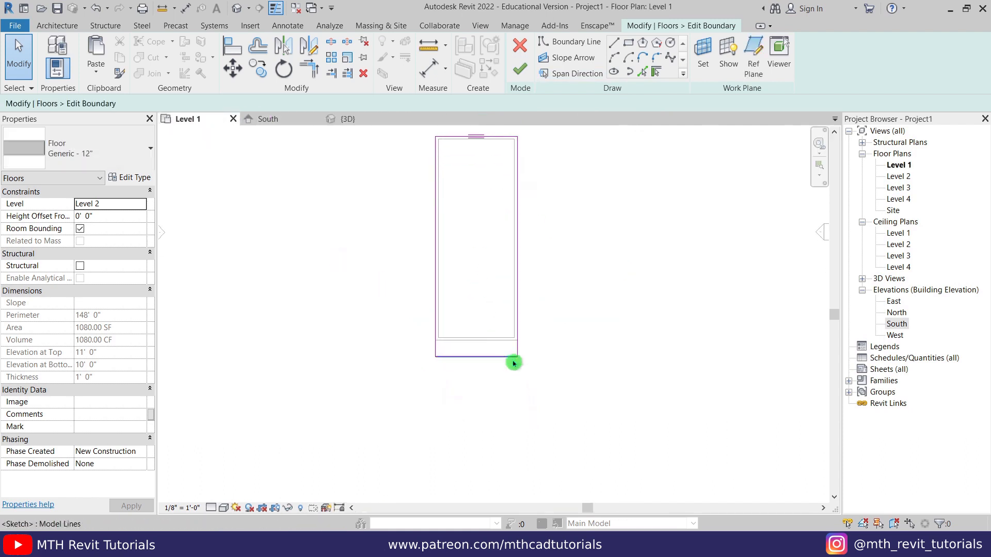
pyautogui.scroll(2, 518, 363)
pyautogui.click(615, 44)
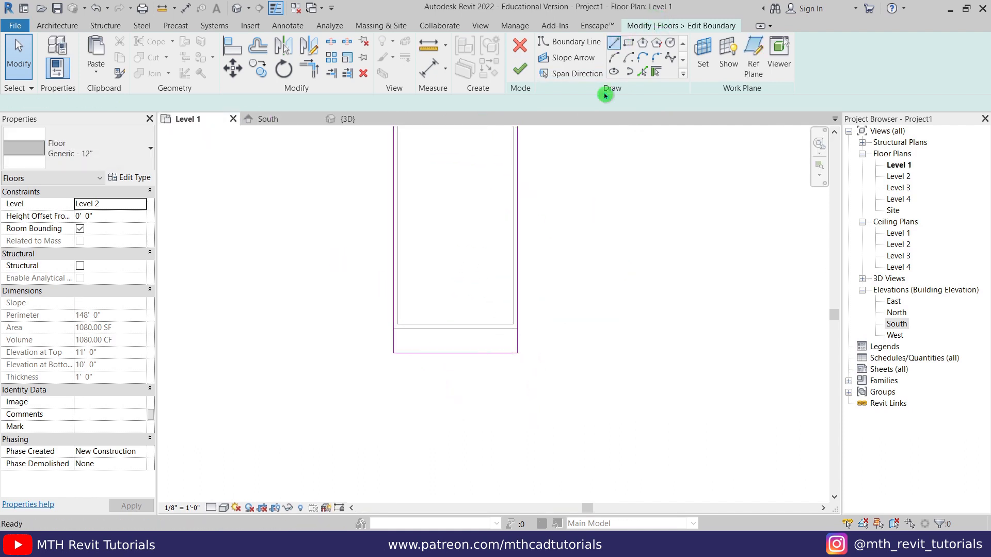
pyautogui.click(456, 353)
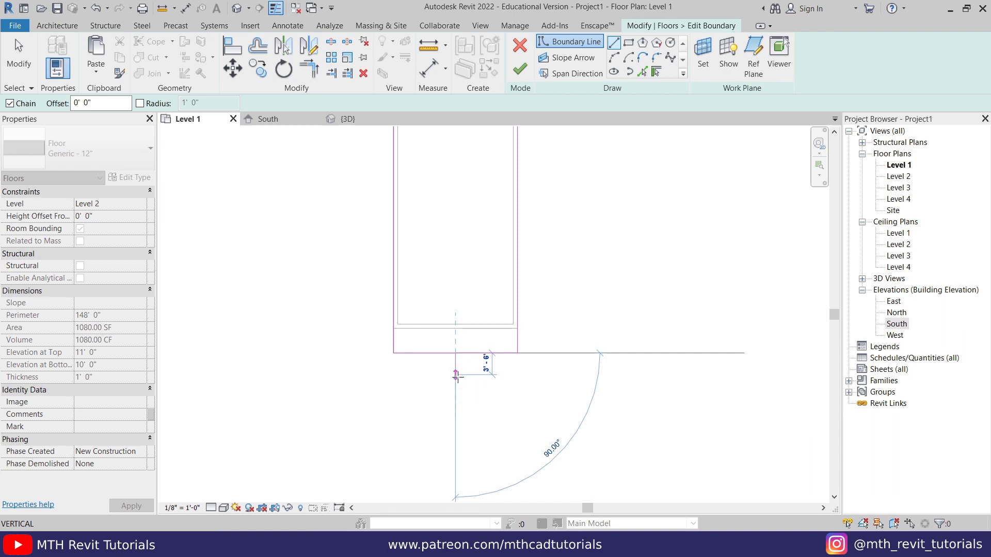
pyautogui.click(455, 371)
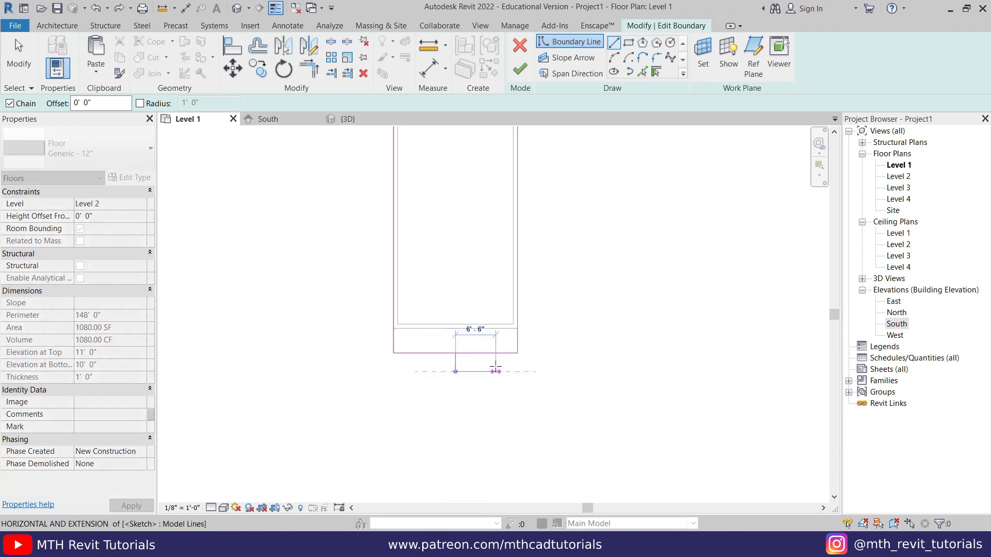
pyautogui.click(492, 372)
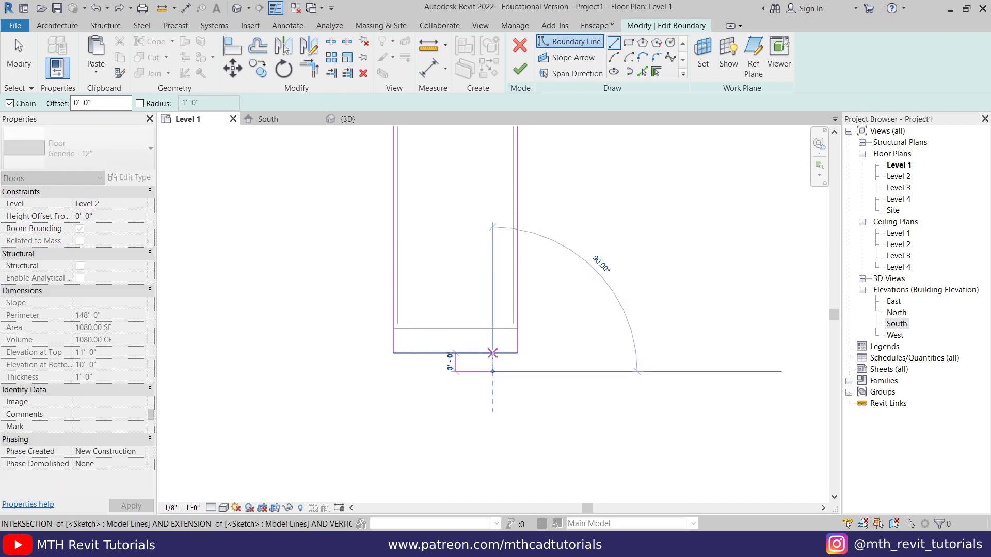
pyautogui.click(493, 353)
pyautogui.press('Escape')
pyautogui.press('Escape')
# - Set the projection's east side line 5 feet from the east edge of the floor boundary
pyautogui.scroll(4, 498, 368)
pyautogui.scroll(1, 500, 369)
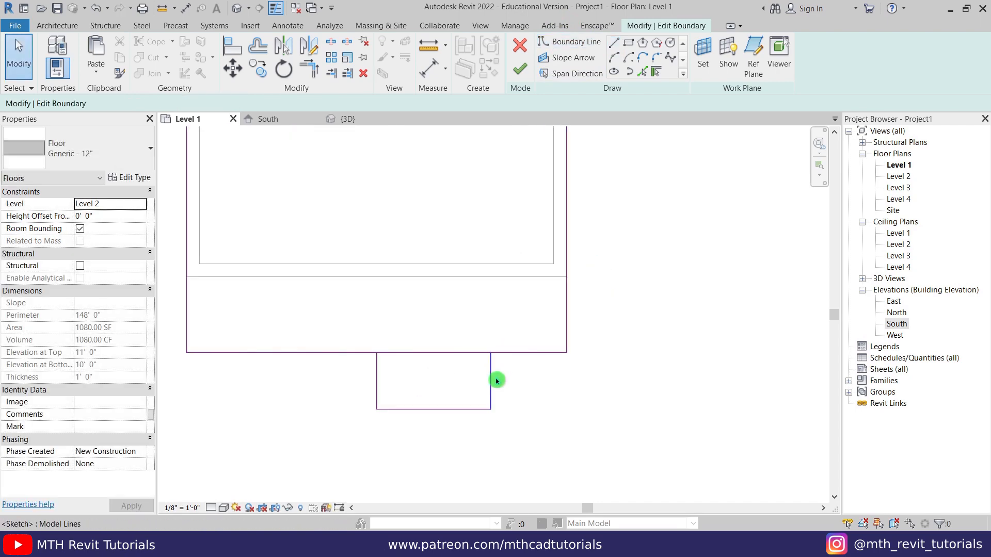
pyautogui.click(491, 375)
pyautogui.moveTo(563, 433); pyautogui.dragTo(570, 329)
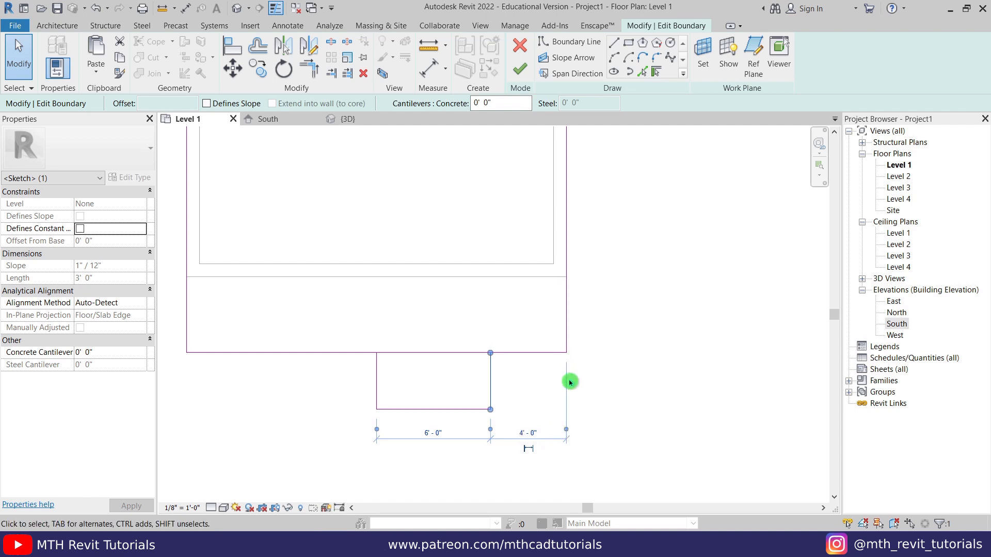
pyautogui.click(527, 434)
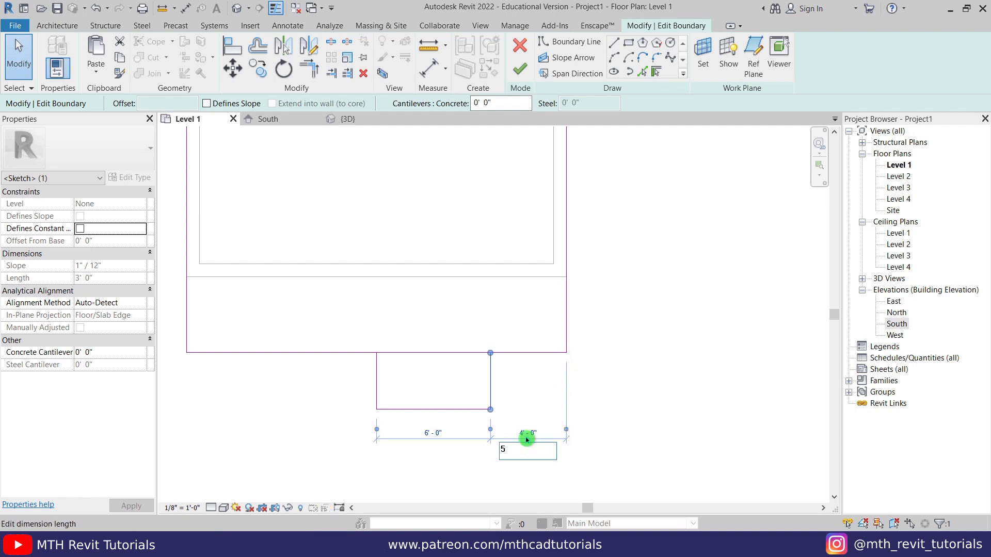
pyautogui.press('Return')
# - Mirror the projection's front and east side lines about its west side line, keeping the originals
pyautogui.moveTo(509, 375); pyautogui.dragTo(484, 399)
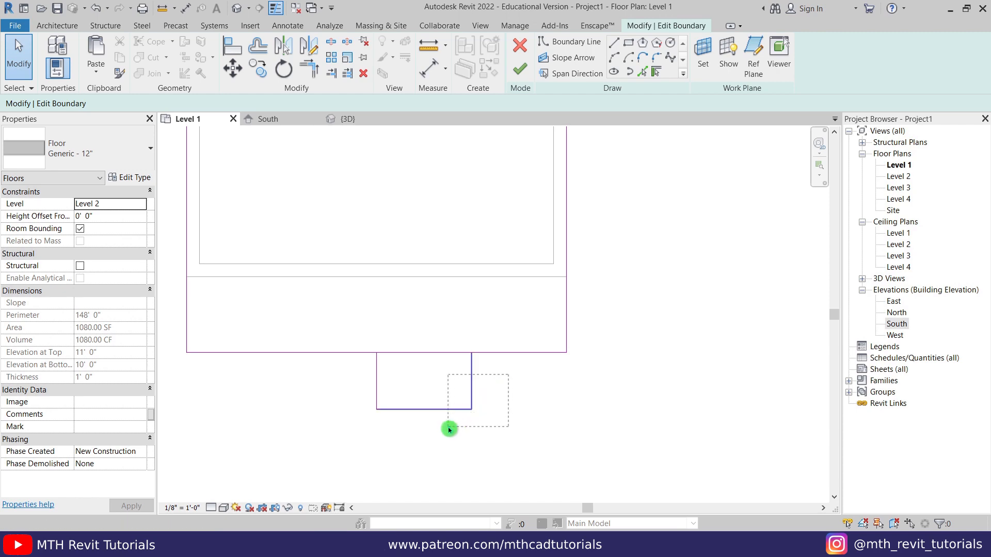
pyautogui.moveTo(449, 429); pyautogui.dragTo(447, 428)
pyautogui.press('d')
pyautogui.press('m')
pyautogui.click(376, 391)
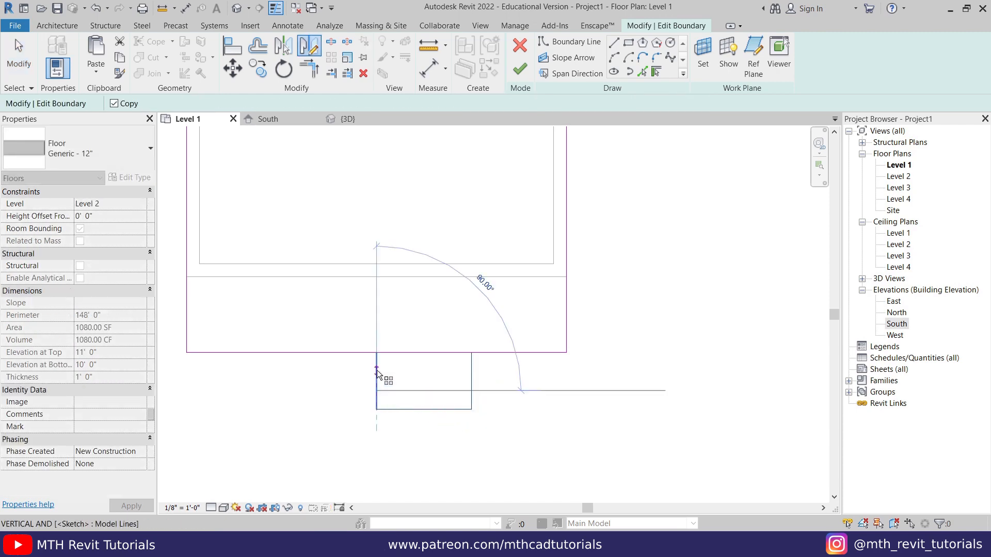
pyautogui.click(379, 312)
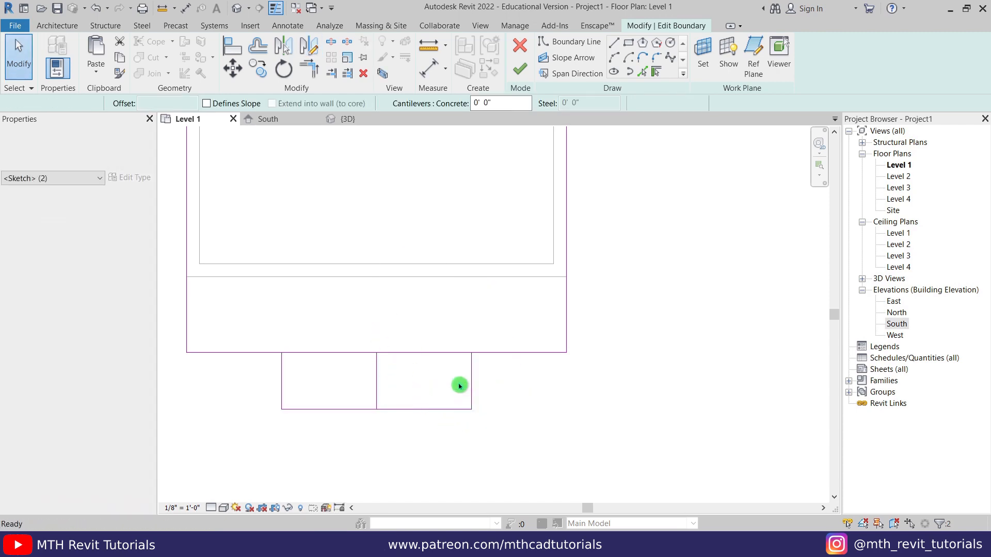
# - Delete the middle line that divides the mirrored projection
pyautogui.moveTo(459, 386); pyautogui.dragTo(522, 393, button='middle')
pyautogui.click(427, 400)
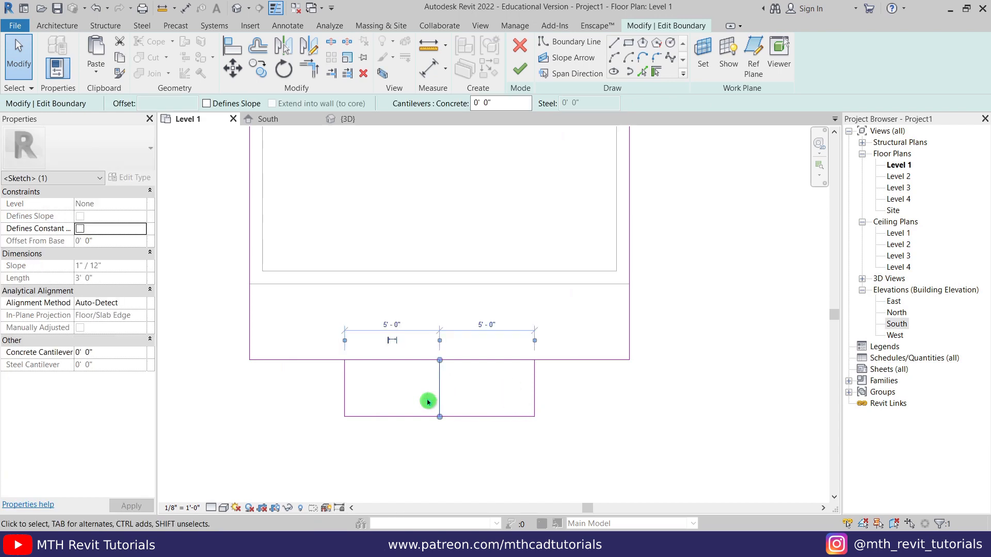
pyautogui.press('Delete')
# - Split the floor's front edge between the projection's sides and trim both pieces to corners with the side lines
pyautogui.press('s')
pyautogui.press('l')
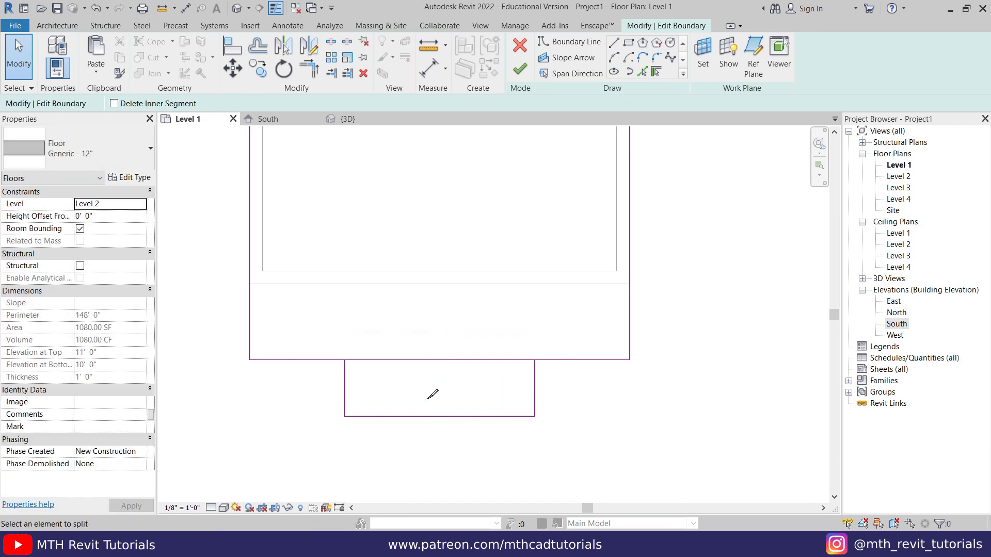
pyautogui.click(450, 360)
pyautogui.click(535, 385)
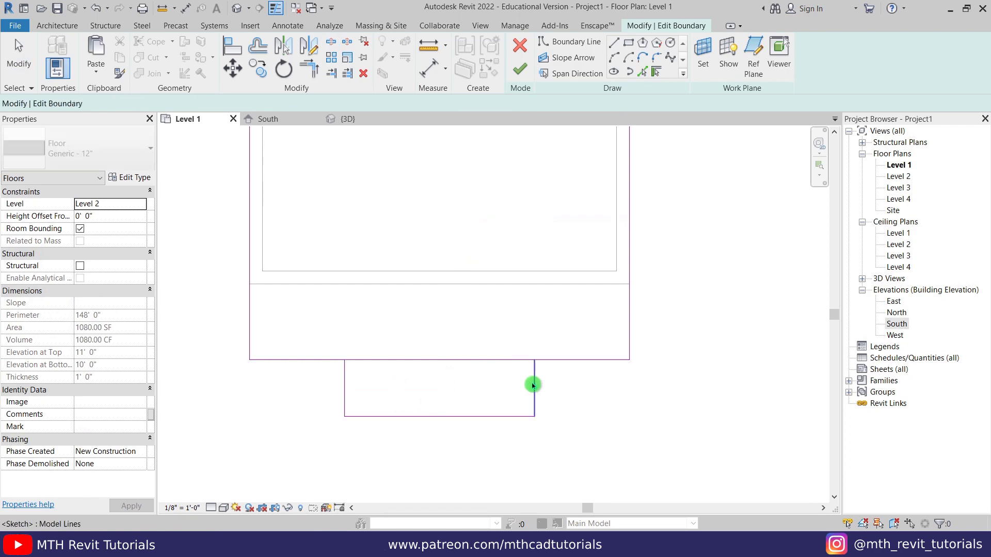
pyautogui.press('Escape')
pyautogui.press('t')
pyautogui.press('r')
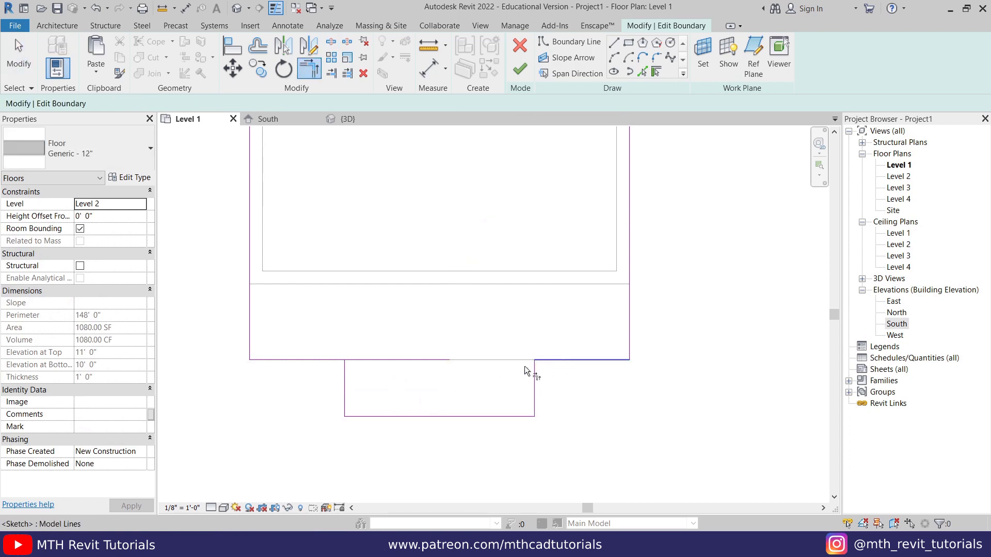
pyautogui.click(312, 359)
pyautogui.press('Escape')
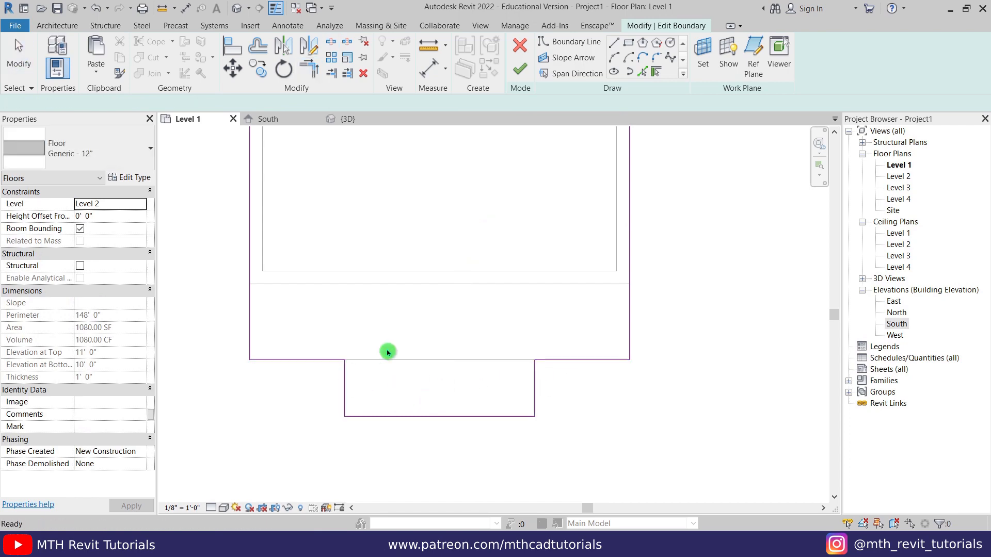
# - Finish the Level 2 floor boundary edit without attaching the walls to the floor's bottom
pyautogui.scroll(-2, 502, 372)
pyautogui.moveTo(485, 302); pyautogui.dragTo(469, 360, button='middle')
pyautogui.moveTo(268, 371); pyautogui.dragTo(617, 479)
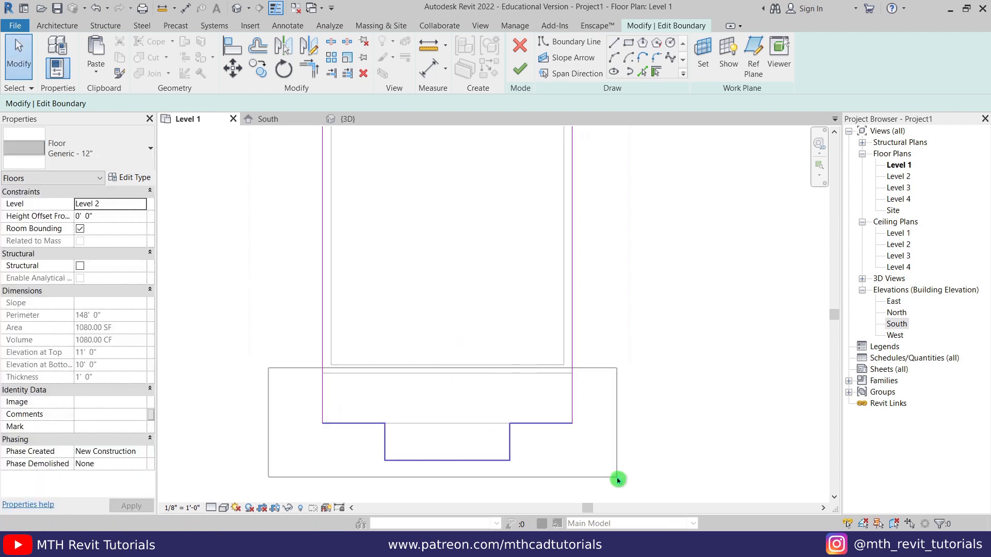
pyautogui.scroll(-1, 440, 387)
pyautogui.press('Escape')
pyautogui.scroll(-1, 426, 391)
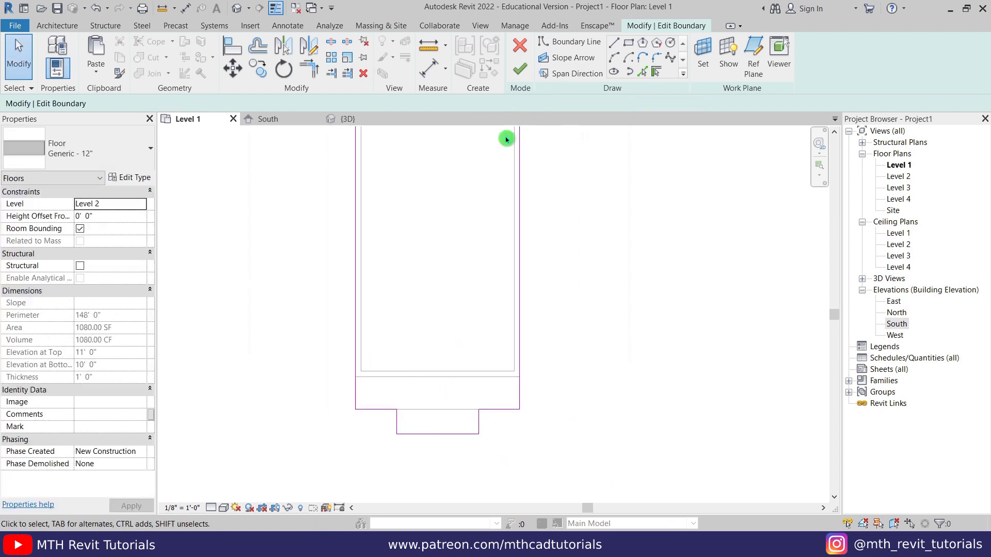
pyautogui.click(520, 70)
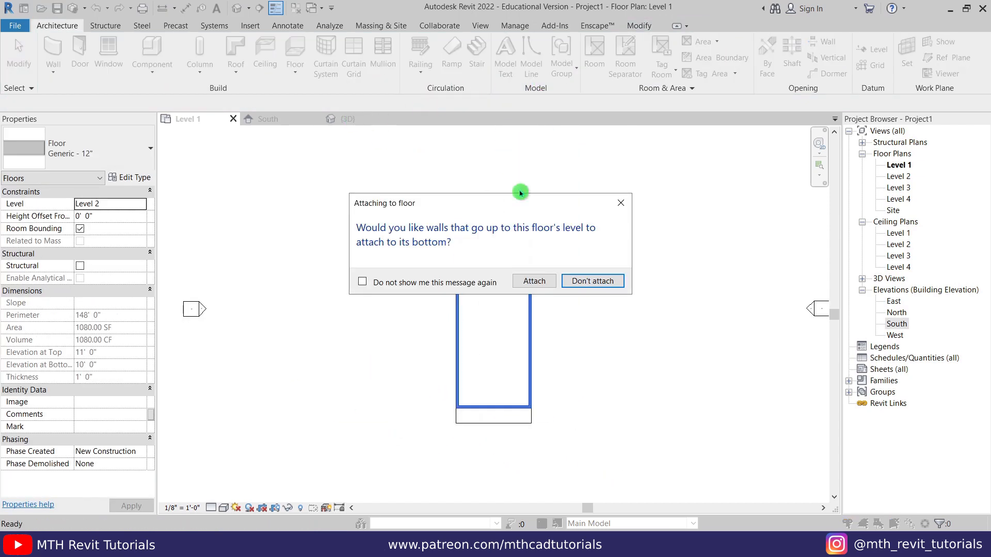
pyautogui.click(593, 282)
# - Inspect the edited Level 2 floor in the 3D view and clear the selection
pyautogui.scroll(2, 420, 188)
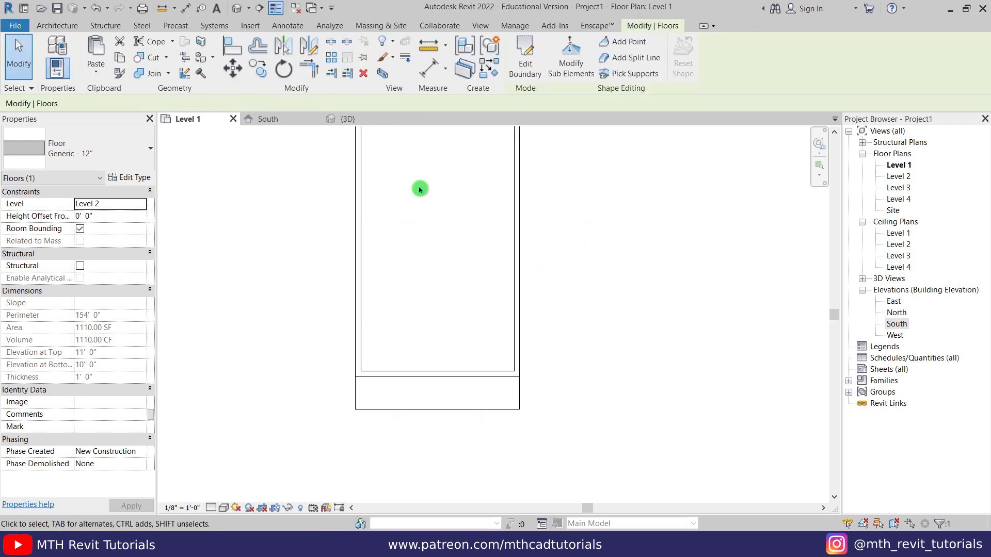
pyautogui.click(371, 123)
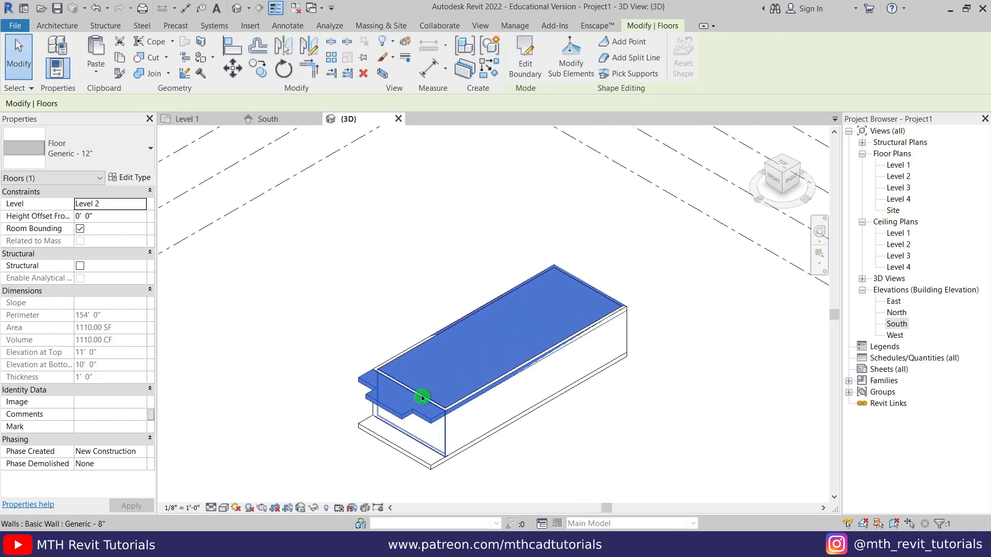
pyautogui.click(455, 298)
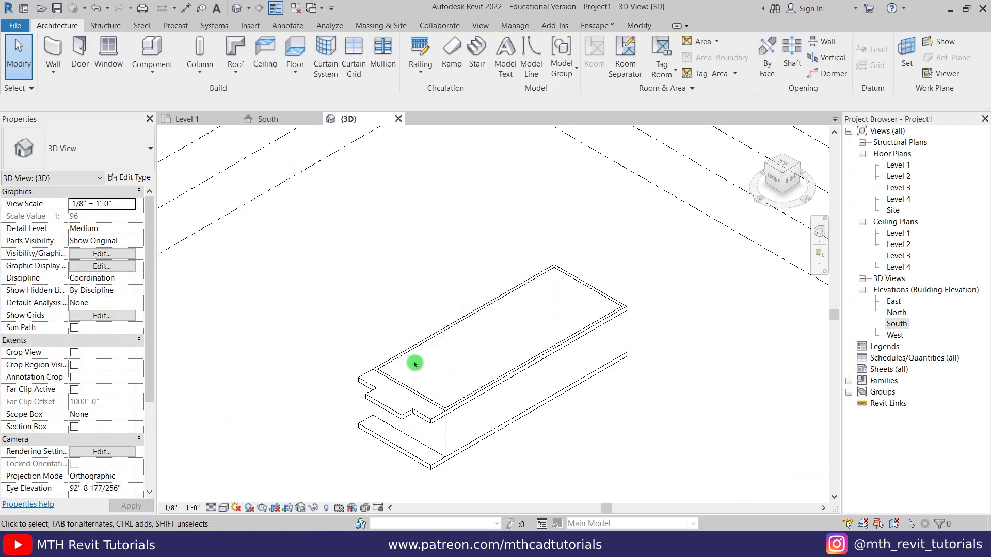
# - Open the Level 2 floor plan and start a Generic - 8" wall with its location line set to Finish Face: Exterior
pyautogui.doubleClick(899, 178)
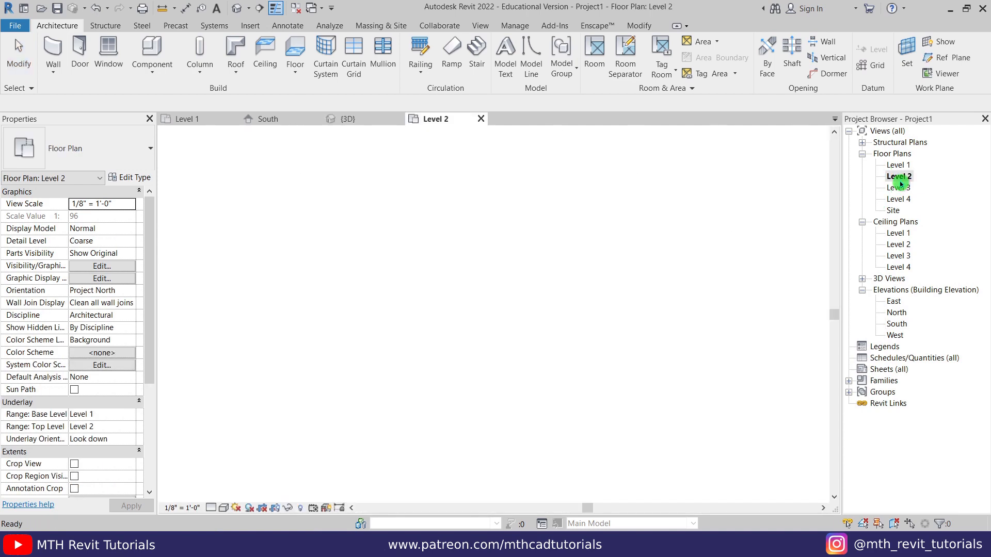
pyautogui.moveTo(534, 296); pyautogui.dragTo(530, 341, button='middle')
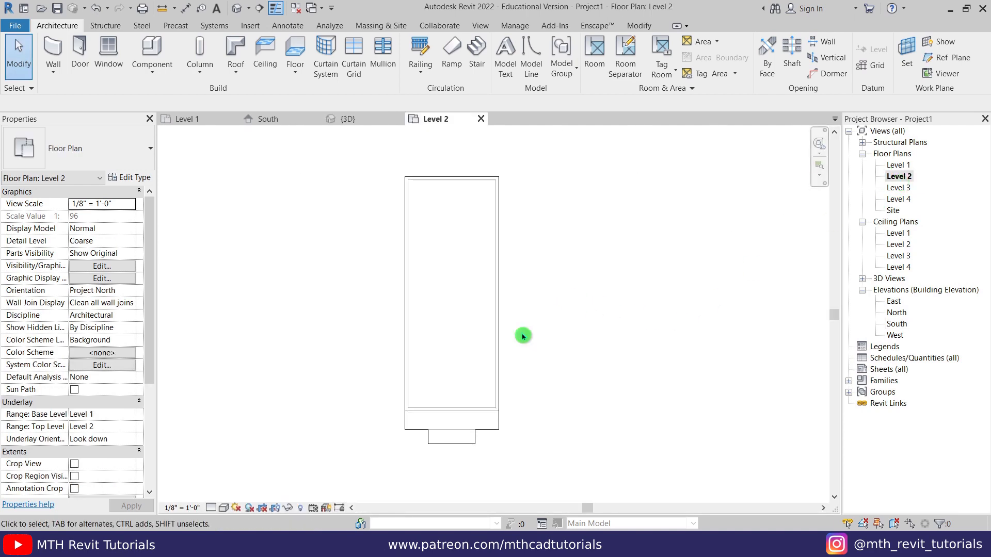
pyautogui.press('w')
pyautogui.press('a')
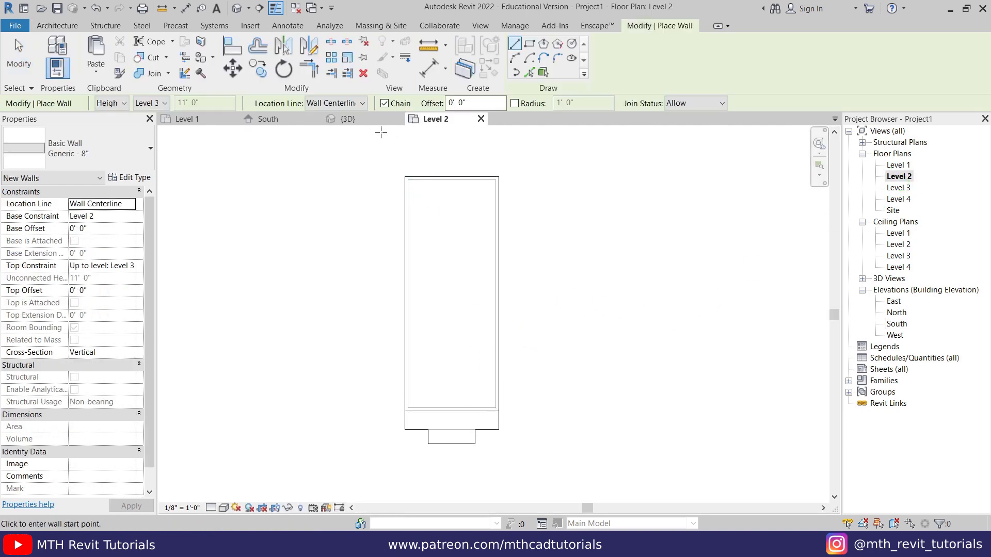
pyautogui.click(313, 104)
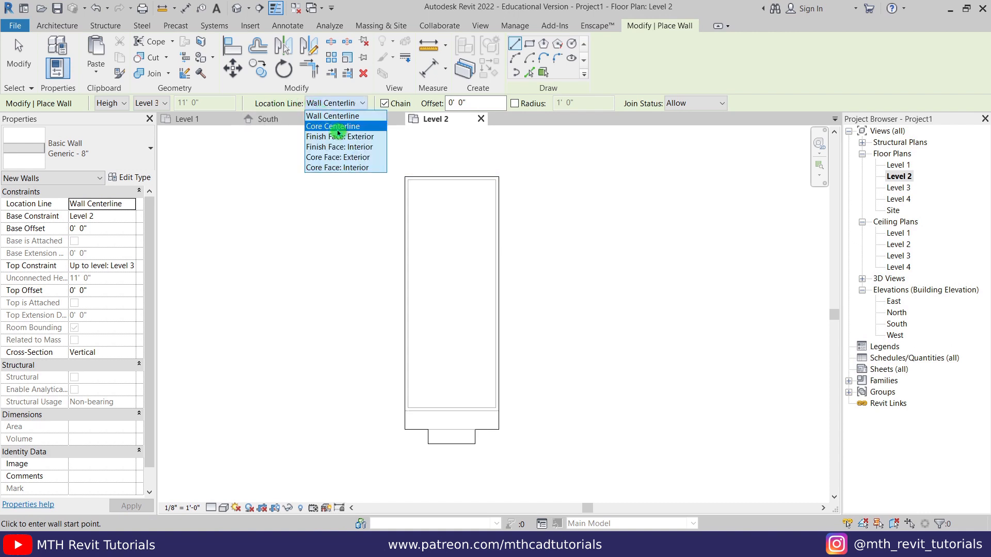
pyautogui.click(377, 138)
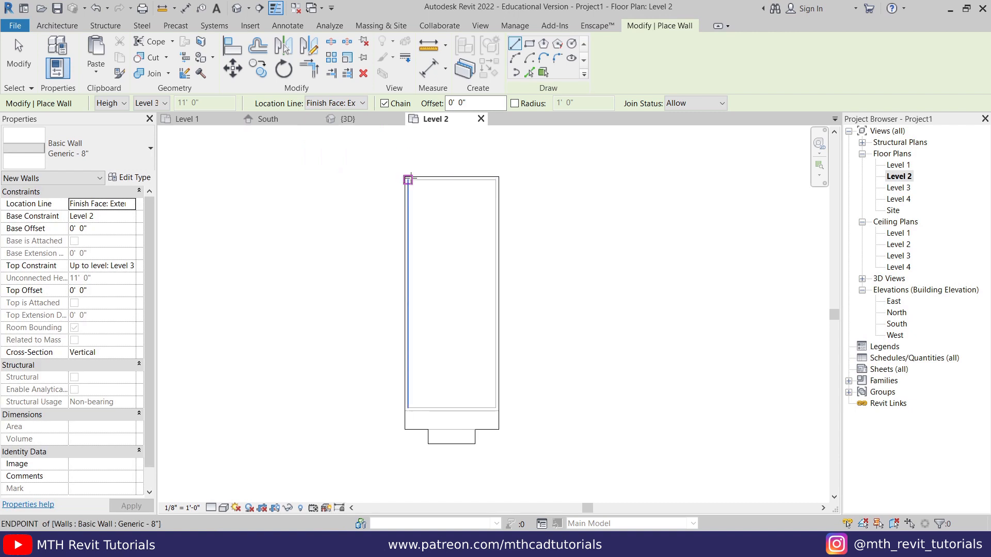
# - Draw Level 2 walls along the floor's back edge, down the east side and around the front projection
pyautogui.scroll(2, 403, 177)
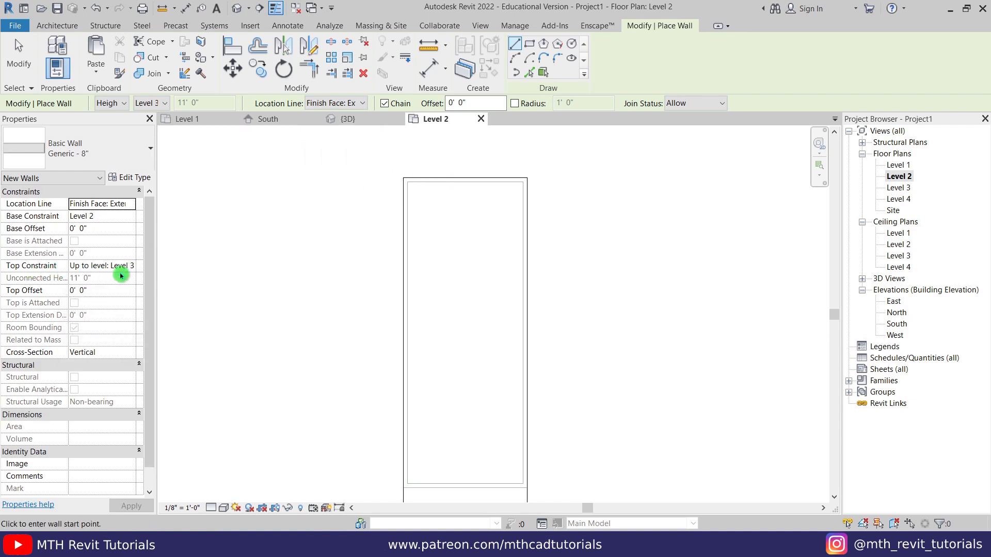
pyautogui.click(404, 179)
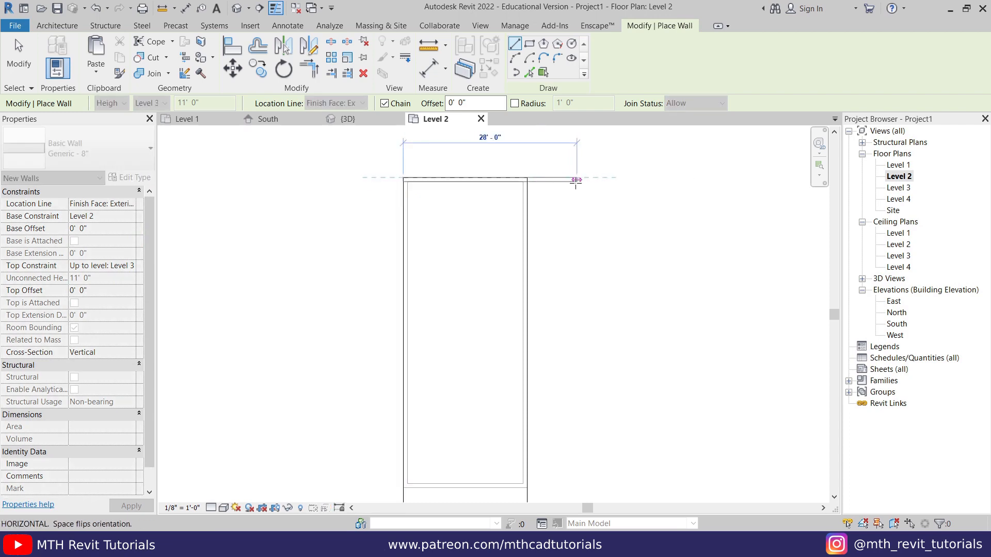
pyautogui.scroll(1, 522, 427)
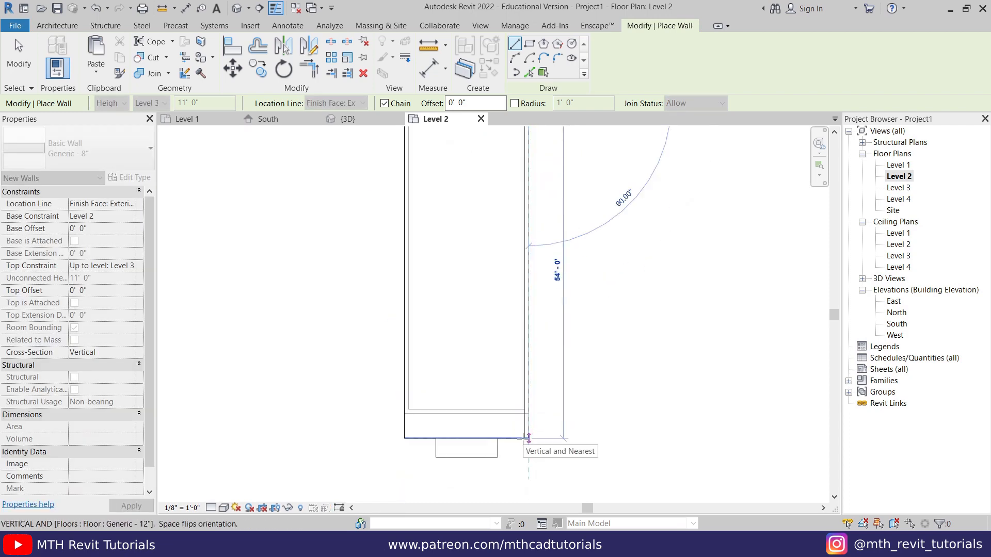
pyautogui.click(528, 438)
pyautogui.click(498, 438)
pyautogui.click(498, 457)
pyautogui.click(436, 457)
pyautogui.click(435, 438)
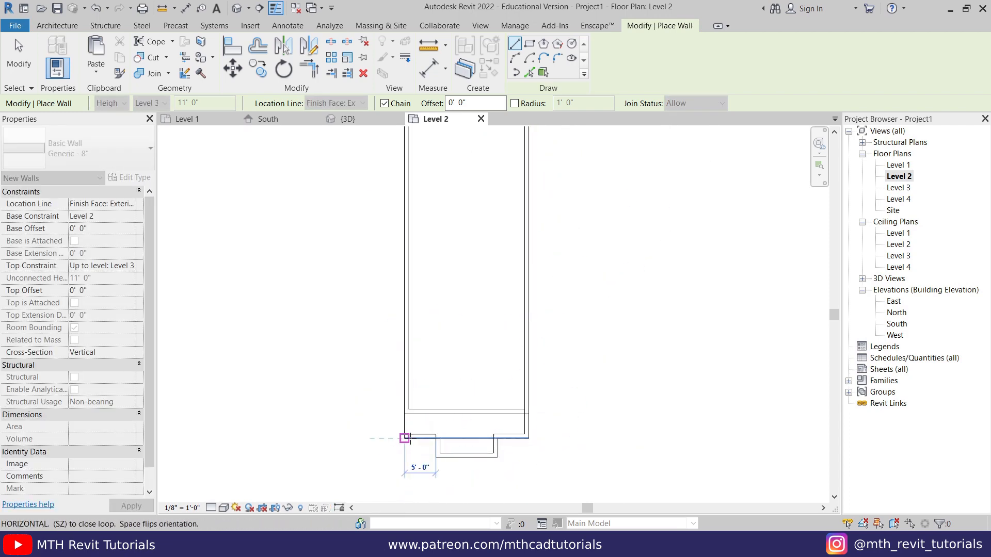
# - Close the Level 2 wall loop along the remaining front edge and the west side, and end the wall command
pyautogui.click(404, 438)
pyautogui.scroll(-2, 405, 438)
pyautogui.click(404, 219)
pyautogui.press('Escape')
pyautogui.press('Escape')
pyautogui.scroll(1, 445, 463)
pyautogui.moveTo(429, 335); pyautogui.dragTo(421, 352, button='middle')
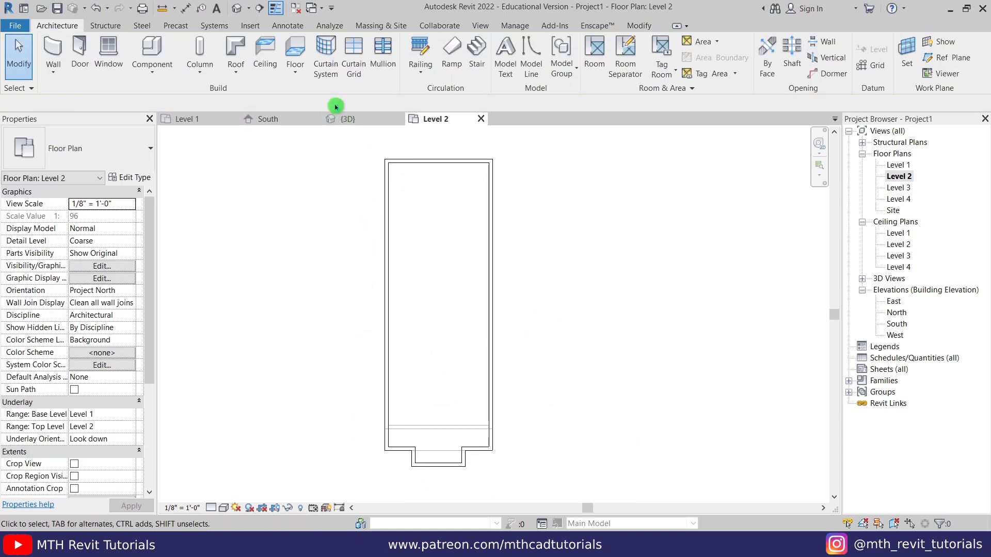
# - In the 3D view, select the whole chain of Level 2 walls together with the Level 2 floor
pyautogui.click(238, 9)
pyautogui.scroll(1, 491, 395)
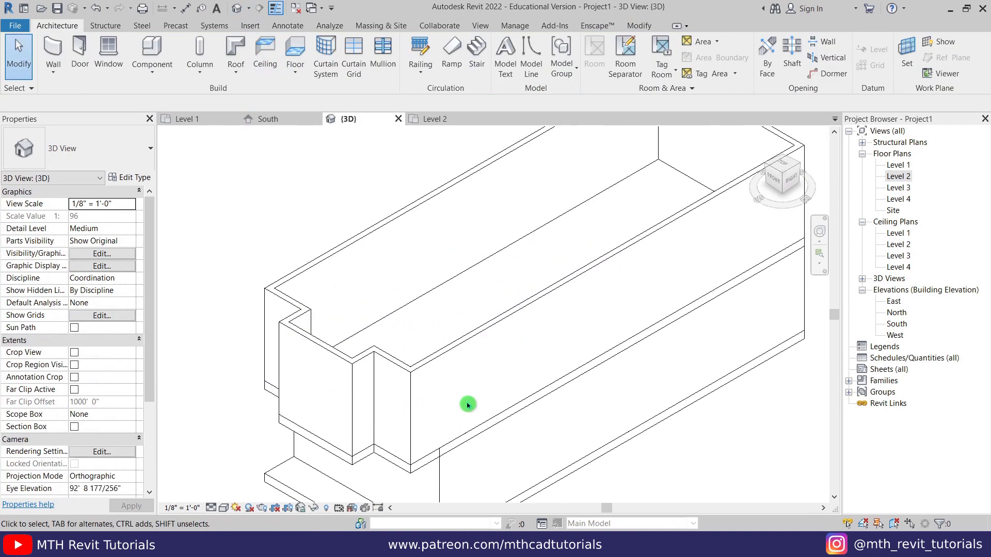
pyautogui.scroll(1, 401, 387)
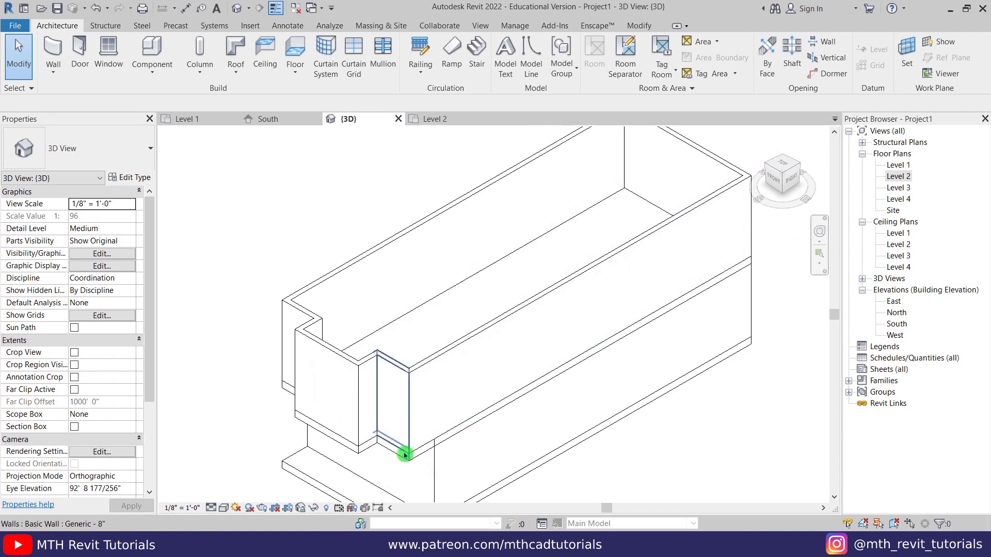
pyautogui.scroll(-2, 383, 394)
pyautogui.moveTo(382, 394); pyautogui.dragTo(382, 395, button='middle')
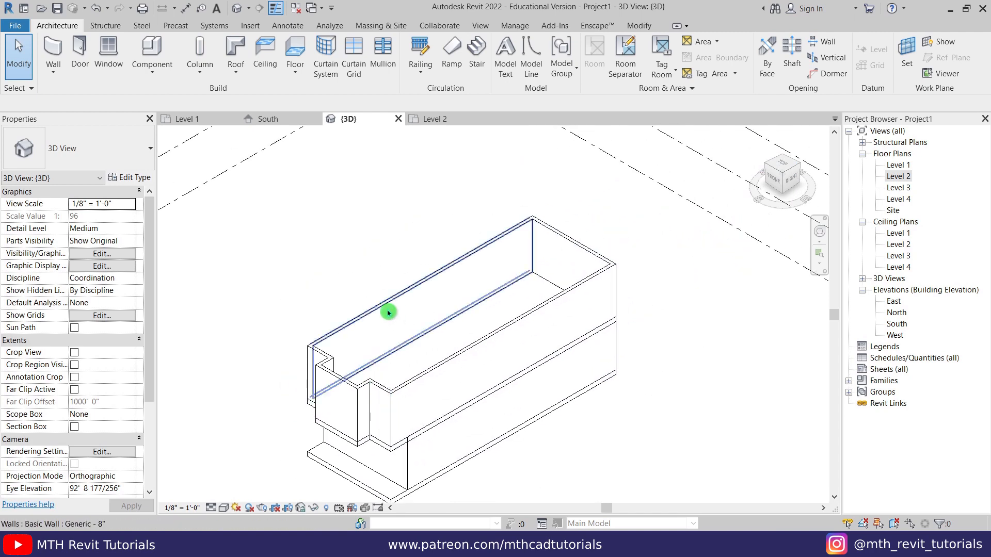
pyautogui.press('Tab')
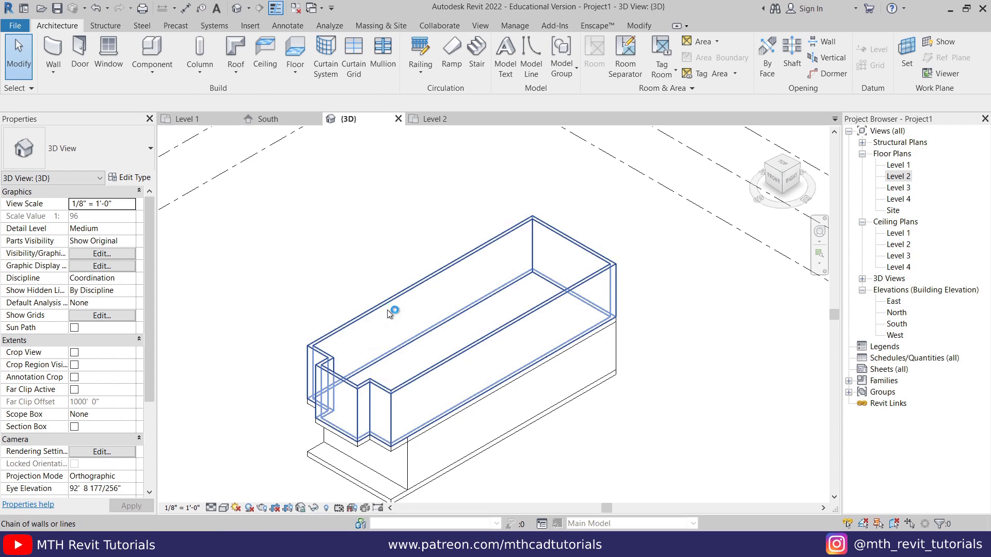
pyautogui.click(388, 312)
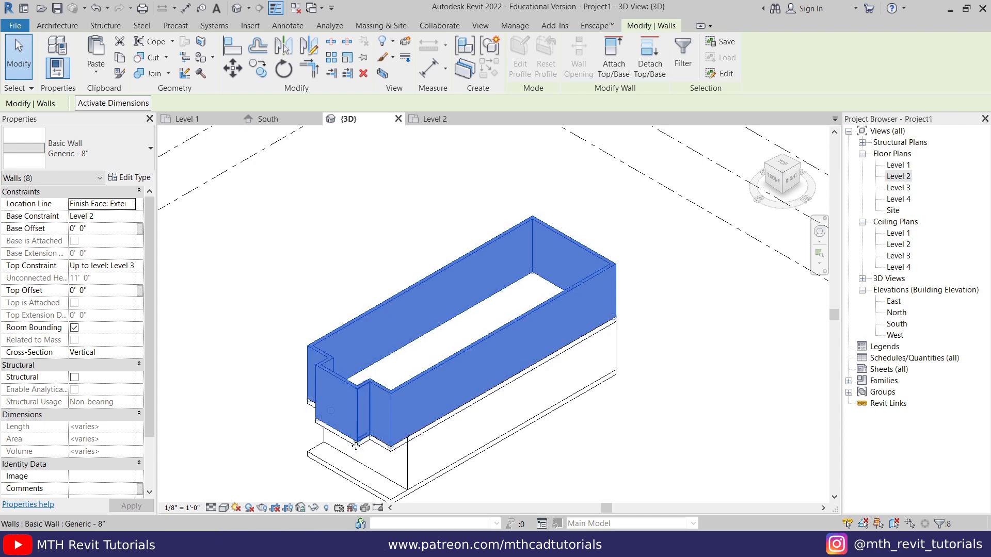
pyautogui.scroll(3, 354, 452)
pyautogui.keyDown('ctrl'); pyautogui.click(360, 440); pyautogui.keyUp('ctrl')
pyautogui.scroll(-5, 361, 440)
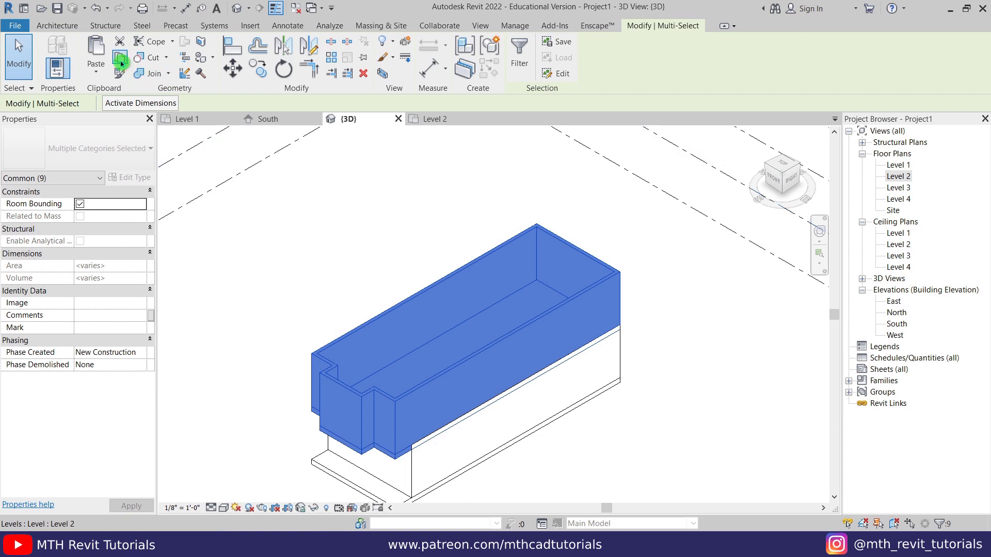
# - Copy the selected walls and floor to the clipboard and paste them aligned to Level 3
pyautogui.click(96, 66)
pyautogui.click(147, 125)
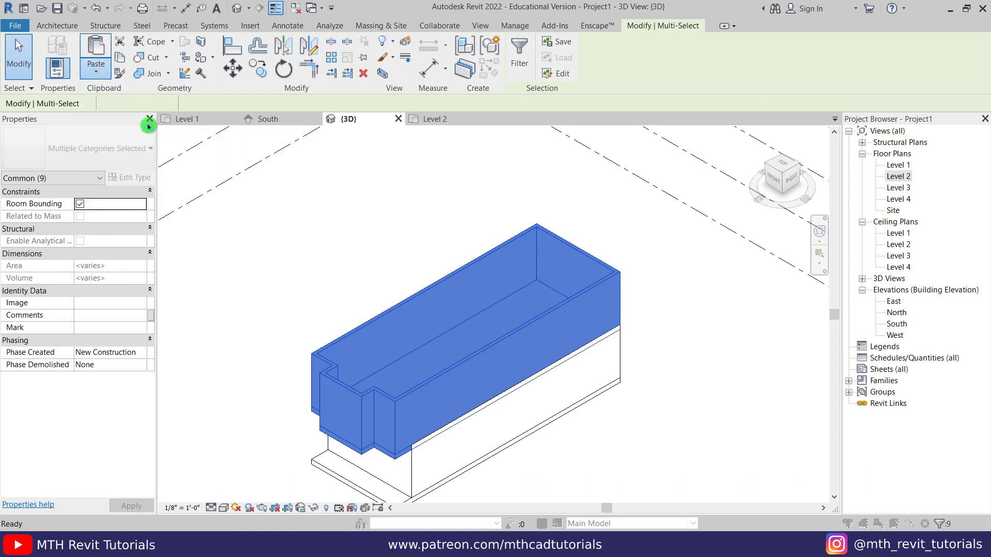
pyautogui.click(443, 205)
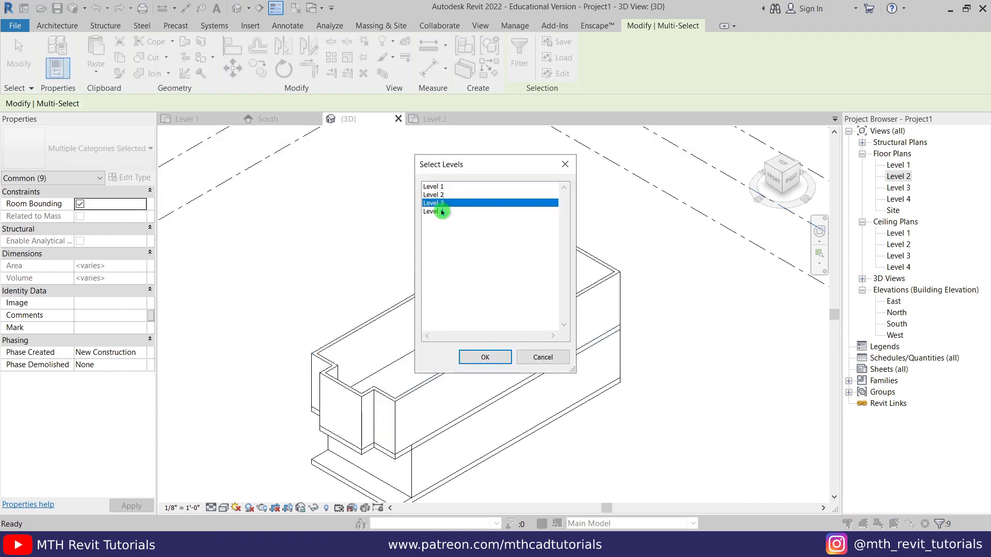
pyautogui.click(442, 212)
pyautogui.click(445, 204)
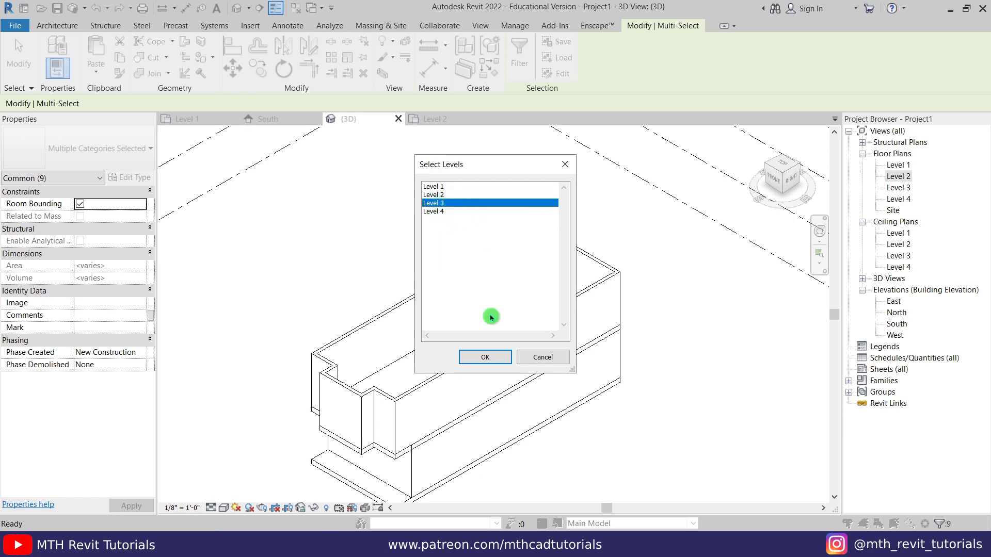
pyautogui.click(498, 356)
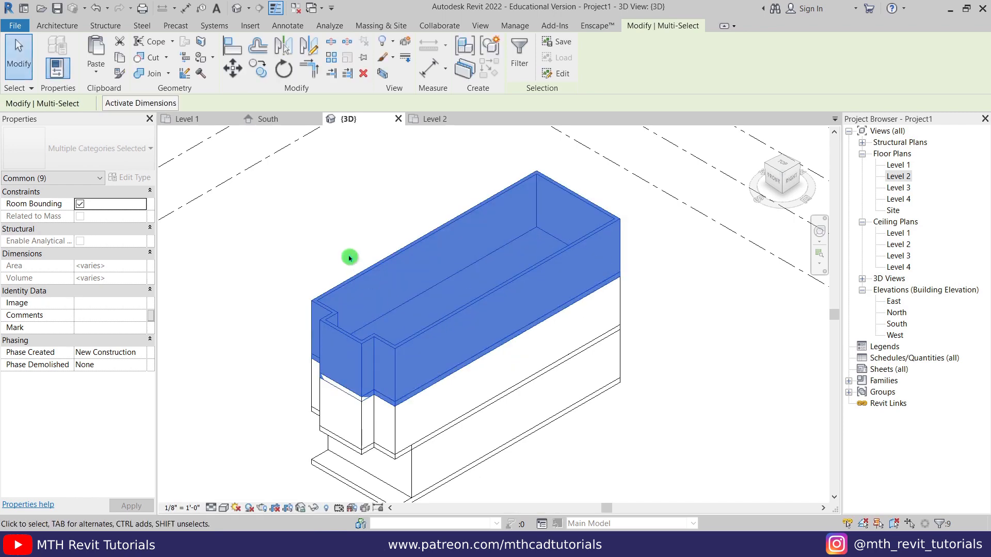
pyautogui.click(347, 276)
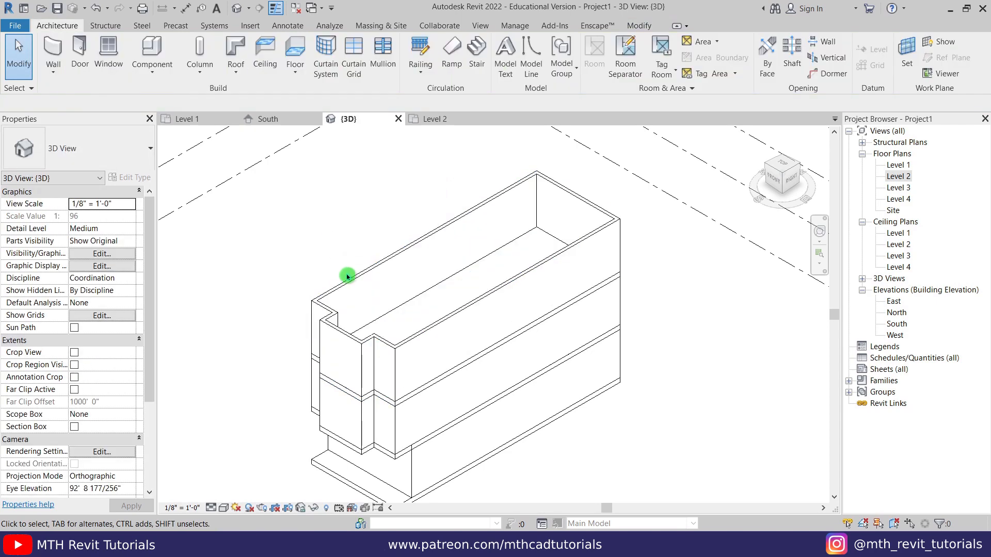
# - Copy the Level 3 floor and paste it aligned to Level 4 as the building's top slab
pyautogui.click(362, 399)
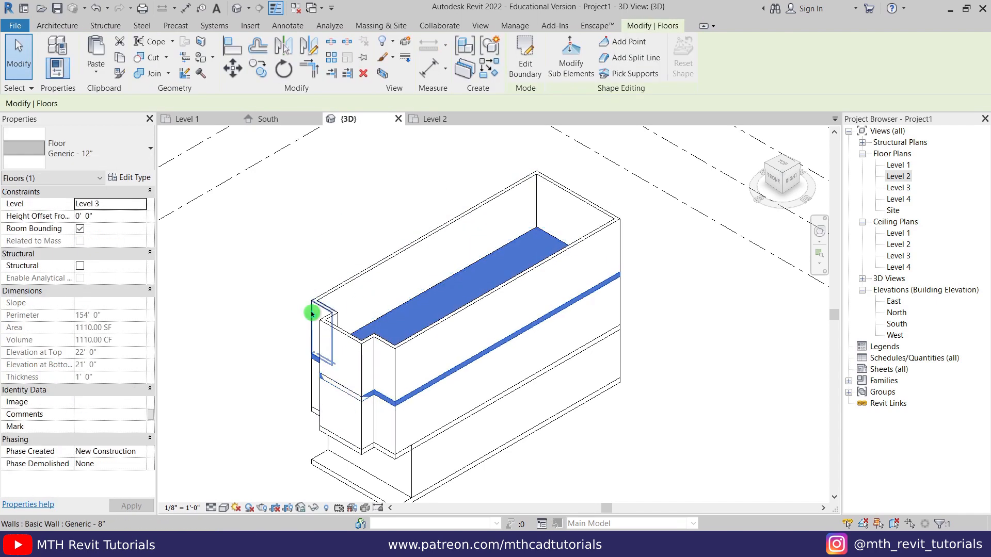
pyautogui.click(120, 66)
pyautogui.click(89, 77)
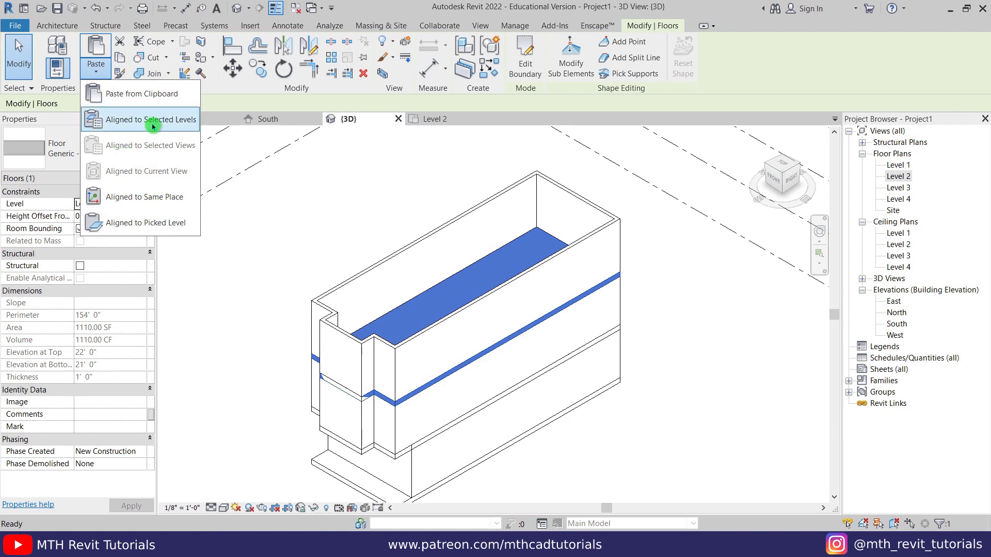
pyautogui.click(126, 119)
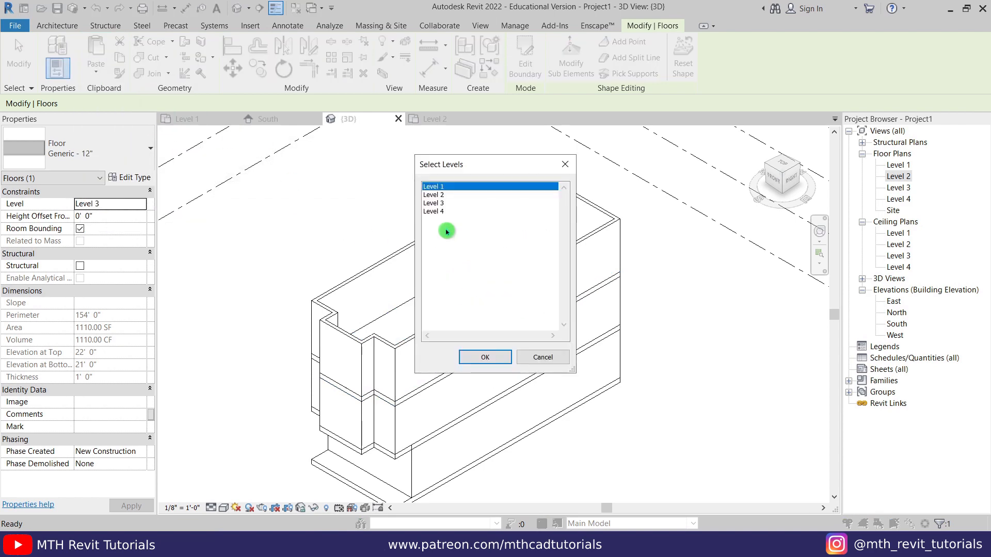
pyautogui.doubleClick(441, 212)
pyautogui.click(357, 217)
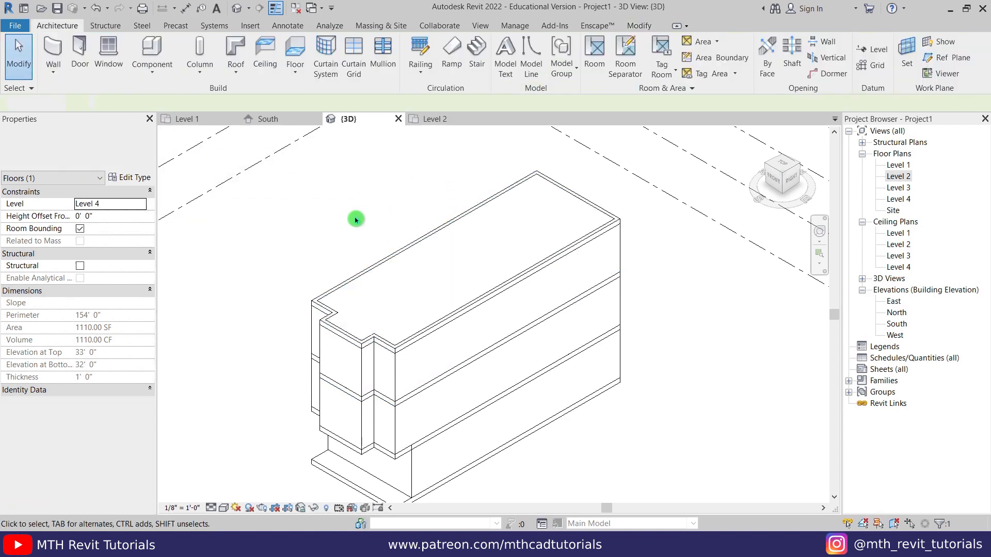
# - Show the building's front in the 3D view with the Hidden Line visual style
pyautogui.keyDown('shift'); pyautogui.moveTo(371, 283); pyautogui.dragTo(598, 345, button='middle'); pyautogui.keyUp('shift')
pyautogui.scroll(3, 599, 345)
pyautogui.moveTo(626, 388)
pyautogui.keyDown('shift'); pyautogui.mouseDown(button='middle')
pyautogui.moveTo(540, 387)
pyautogui.moveTo(447, 422)
pyautogui.mouseUp(button='middle'); pyautogui.keyUp('shift')
pyautogui.scroll(-2, 447, 422)
pyautogui.press('h')
pyautogui.press('l')
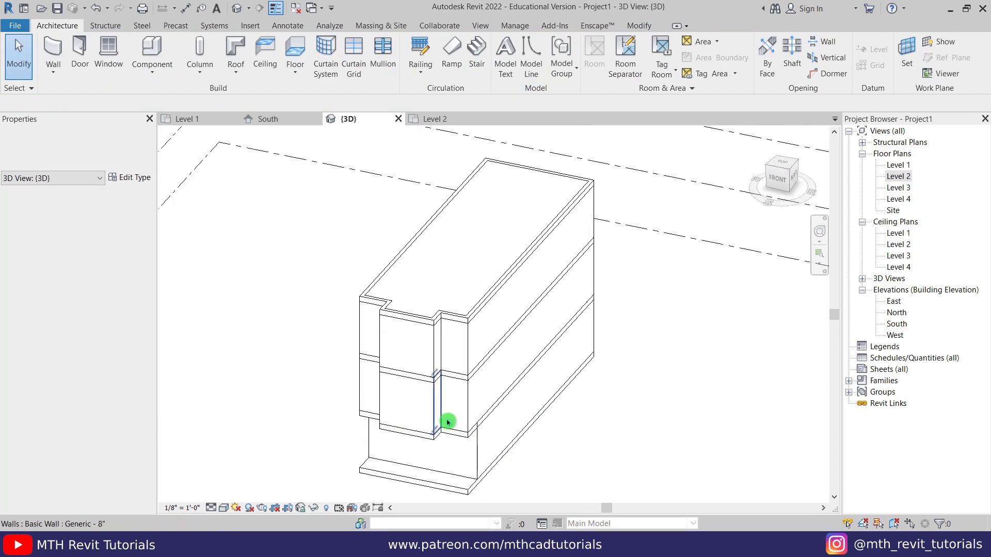
# - Set the three Level 3 projection walls' top constraint to Unconnected with a height of 3' 6"
pyautogui.scroll(3, 447, 422)
pyautogui.scroll(2, 421, 300)
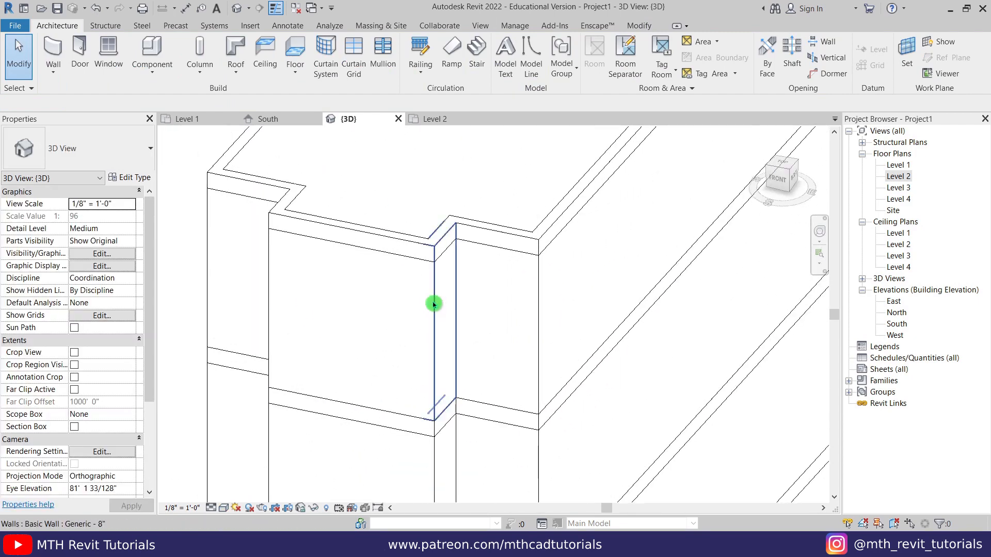
pyautogui.click(434, 304)
pyautogui.click(394, 236)
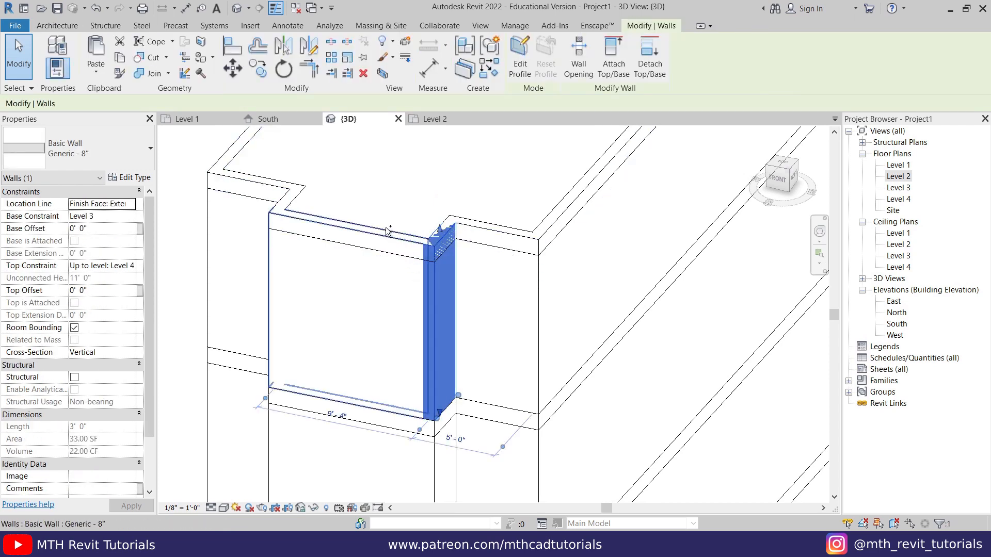
pyautogui.keyDown('ctrl'); pyautogui.click(287, 194); pyautogui.keyUp('ctrl')
pyautogui.scroll(-2, 308, 253)
pyautogui.keyDown('shift'); pyautogui.moveTo(330, 304); pyautogui.dragTo(451, 310, button='middle'); pyautogui.keyUp('shift')
pyautogui.scroll(2, 321, 360)
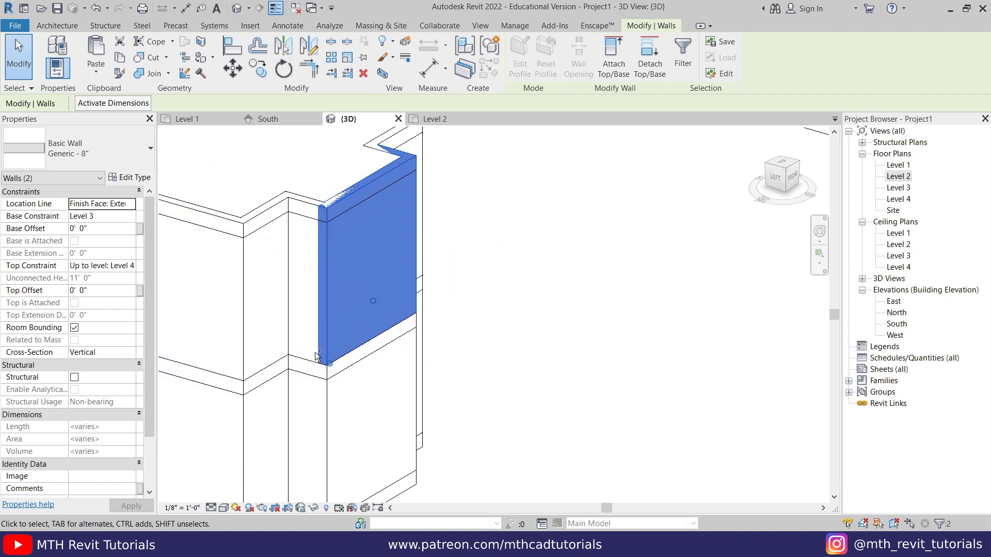
pyautogui.keyDown('ctrl'); pyautogui.click(316, 358); pyautogui.keyUp('ctrl')
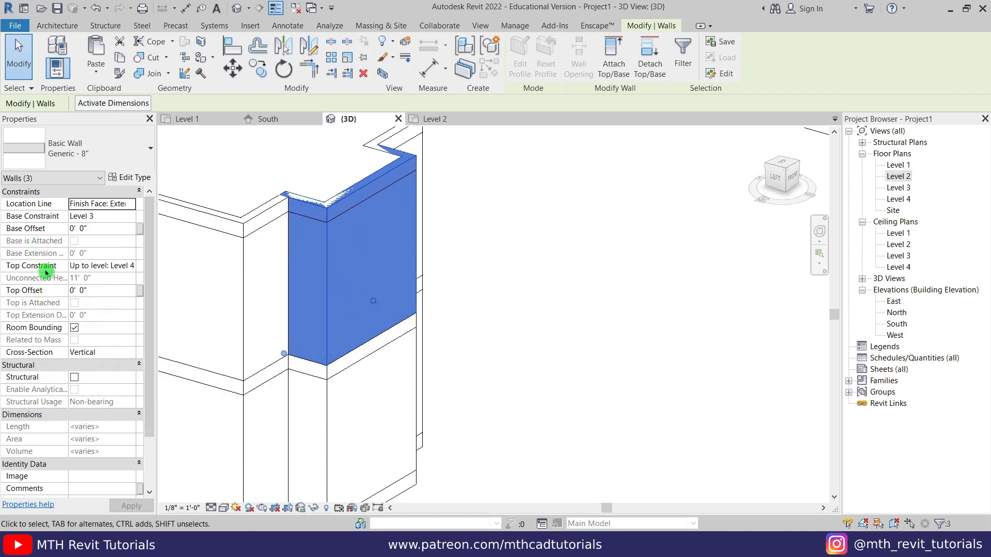
pyautogui.click(132, 266)
pyautogui.click(92, 278)
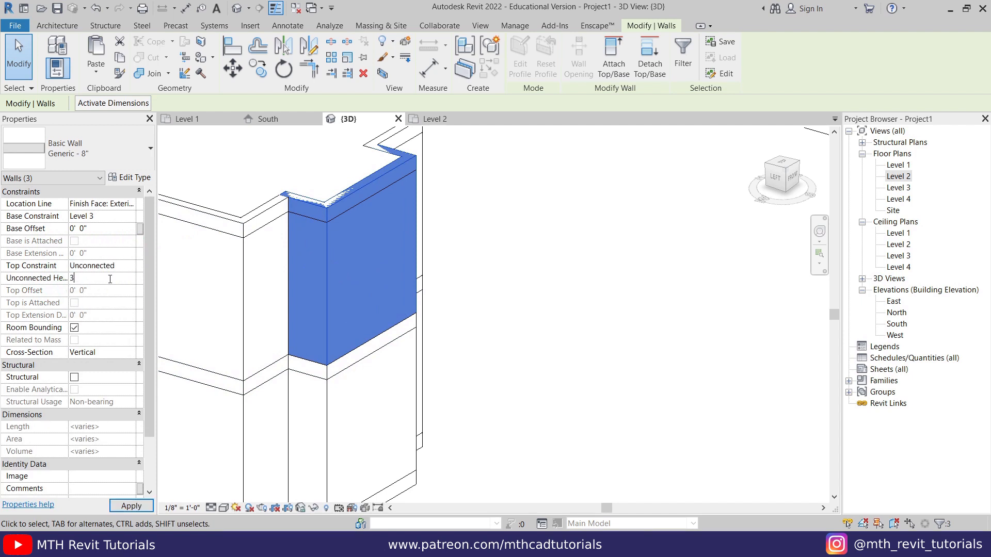
pyautogui.click(415, 340)
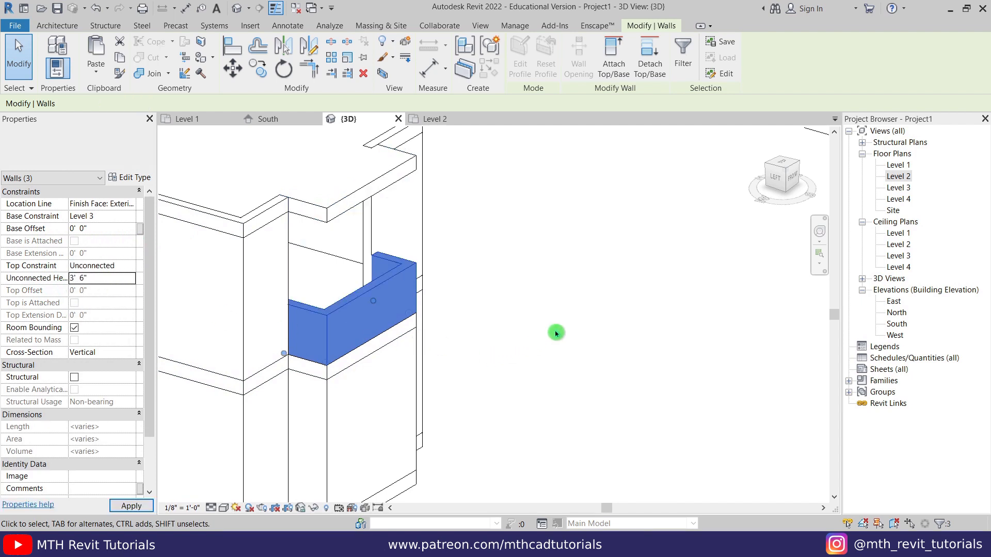
# - Edit the Level 4 slab's boundary and trim the two front edge segments into one straight line across the projection
pyautogui.keyDown('shift'); pyautogui.moveTo(415, 341); pyautogui.dragTo(367, 289, button='middle'); pyautogui.keyUp('shift')
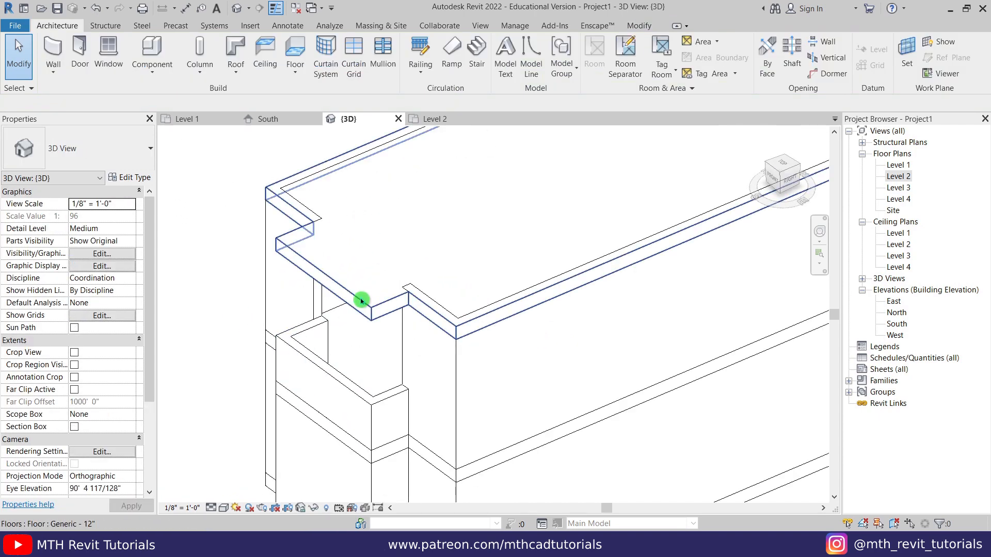
pyautogui.click(367, 289)
pyautogui.click(539, 76)
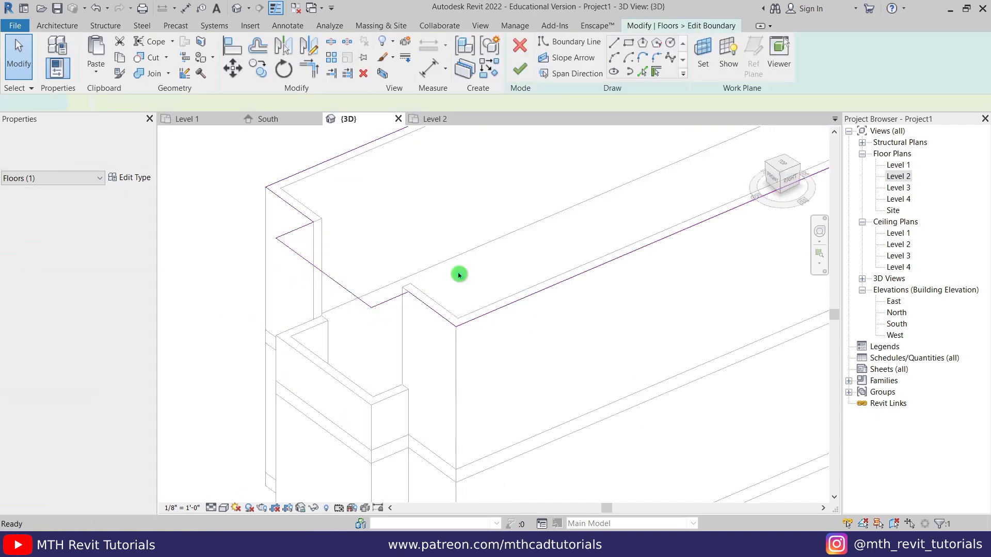
pyautogui.press('t')
pyautogui.press('r')
pyautogui.click(426, 310)
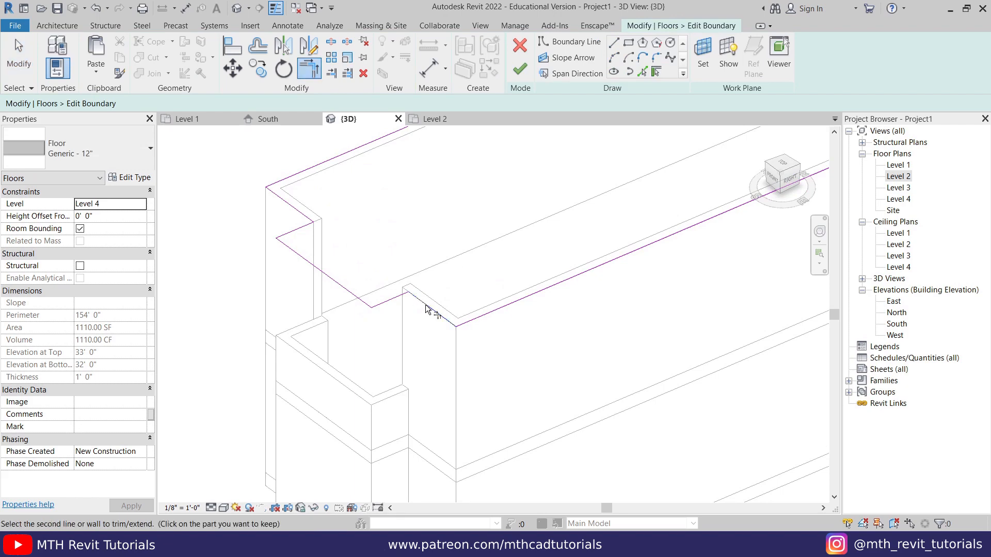
pyautogui.click(302, 217)
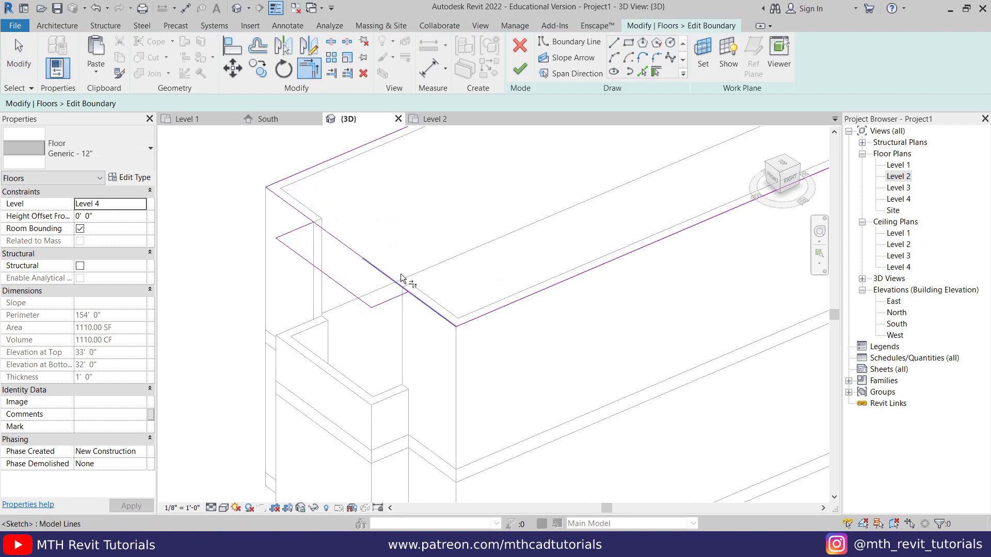
# - Delete the leftover projection outline from the top slab's sketch and finish the boundary edit
pyautogui.press('Escape')
pyautogui.moveTo(337, 268); pyautogui.dragTo(318, 310)
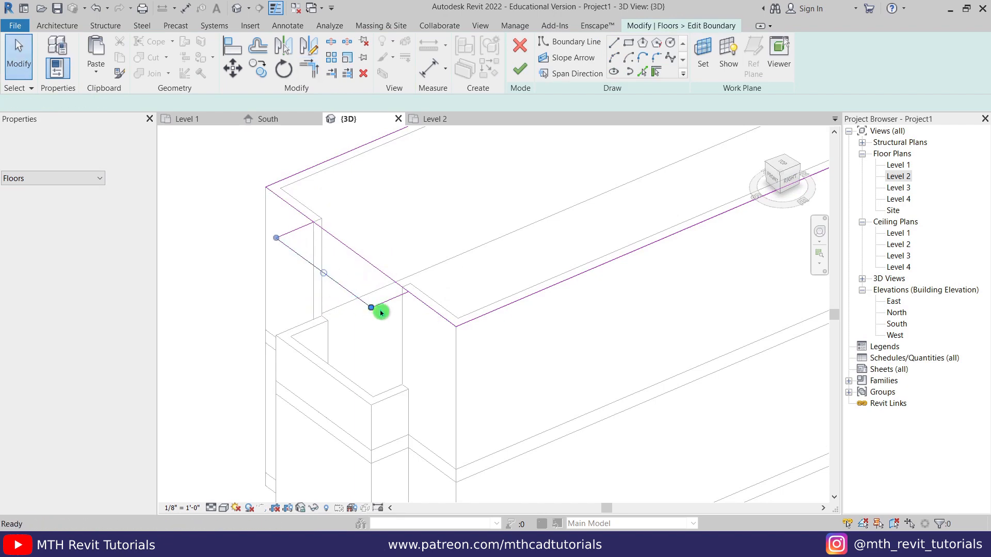
pyautogui.press('Delete')
pyautogui.click(521, 72)
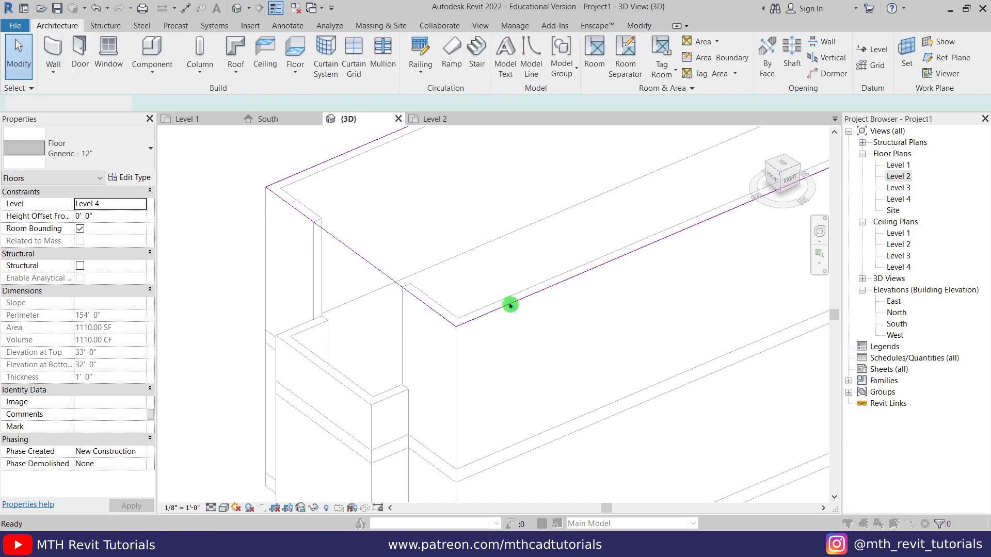
pyautogui.click(606, 285)
pyautogui.scroll(3, 393, 381)
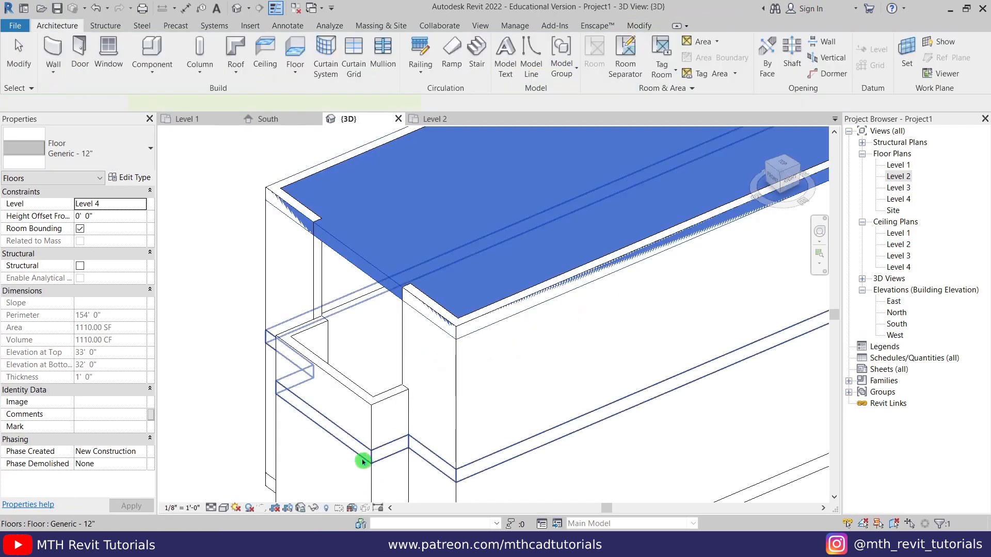
pyautogui.press('Escape')
# - Apply the Shaded visual style to the 3D view and inspect the building's front from both sides
pyautogui.press('s')
pyautogui.press('d')
pyautogui.scroll(-1, 374, 279)
pyautogui.keyDown('shift'); pyautogui.moveTo(314, 447); pyautogui.dragTo(404, 403, button='middle'); pyautogui.keyUp('shift')
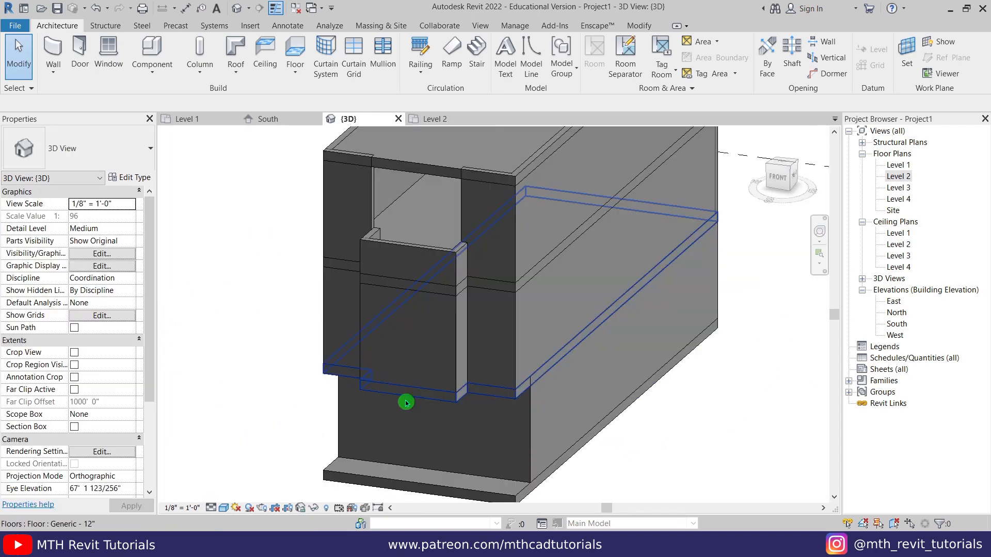
pyautogui.keyDown('shift'); pyautogui.moveTo(379, 366); pyautogui.dragTo(467, 381, button='middle'); pyautogui.keyUp('shift')
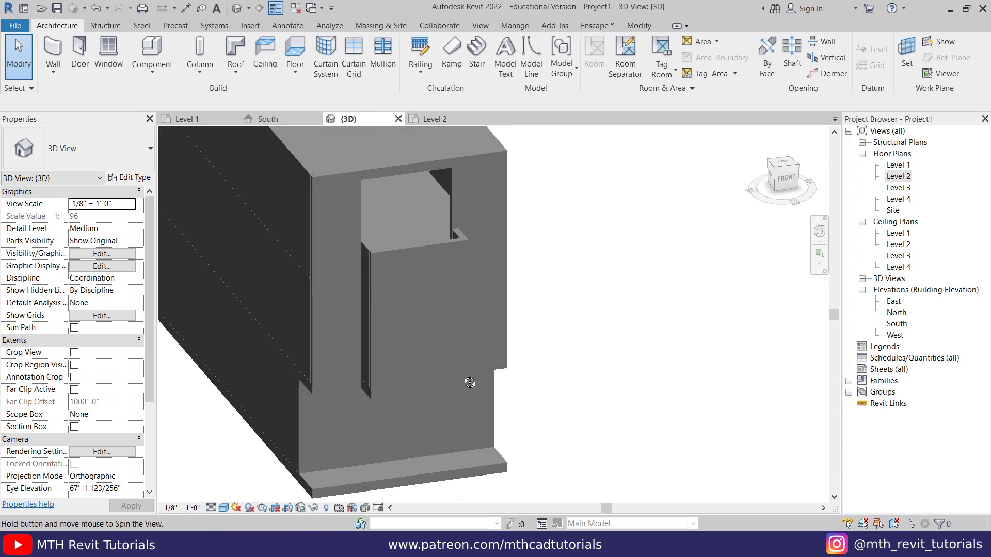
pyautogui.scroll(2, 383, 344)
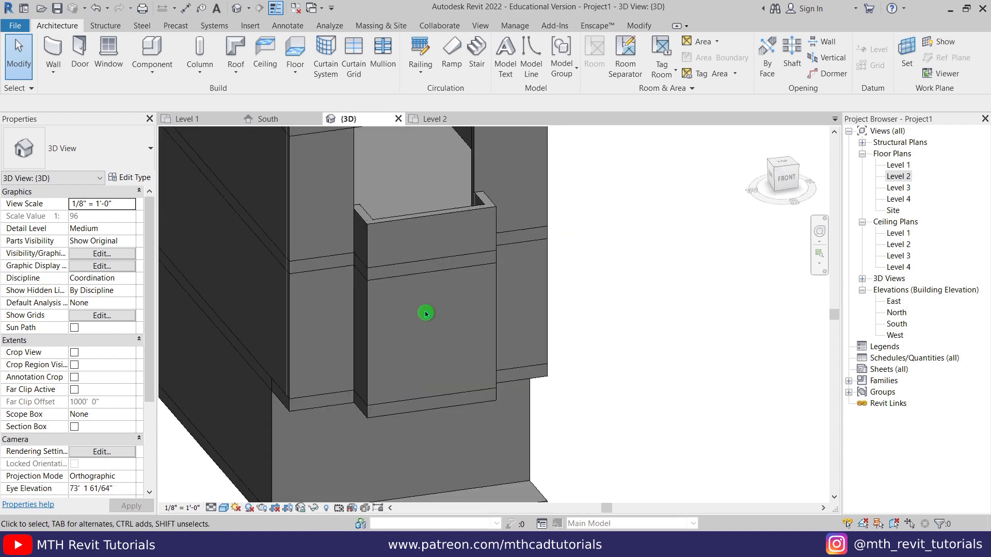
# - In the Level 2 floor plan, delete the short front wall on the east side of the projection
pyautogui.doubleClick(906, 179)
pyautogui.scroll(3, 394, 467)
pyautogui.moveTo(394, 469); pyautogui.dragTo(393, 426, button='middle')
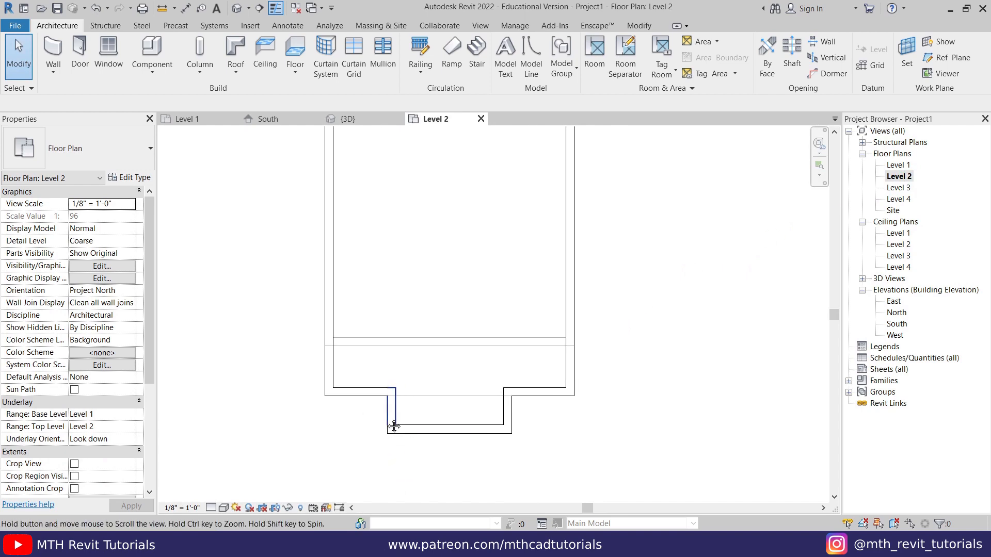
pyautogui.scroll(1, 394, 426)
pyautogui.click(380, 383)
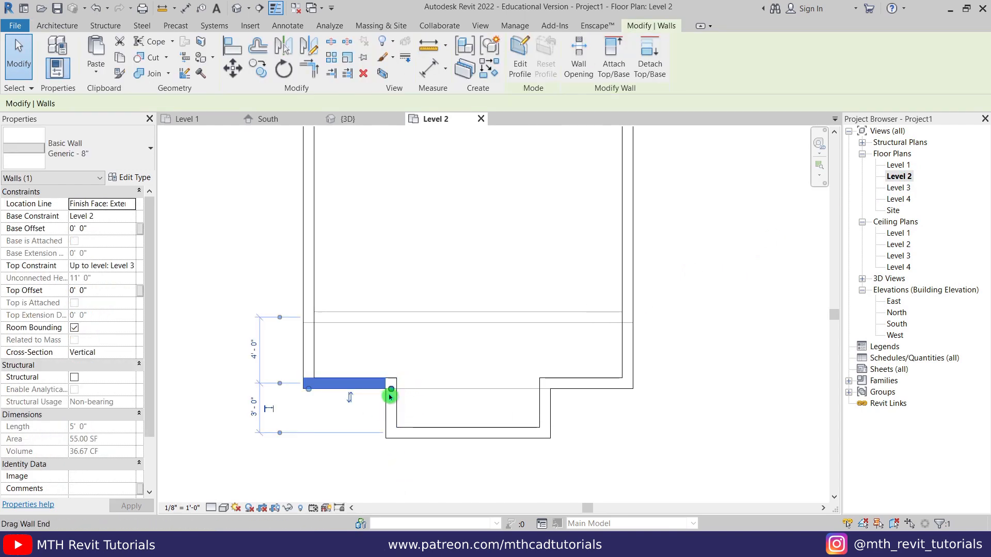
pyautogui.click(376, 414)
pyautogui.click(592, 391)
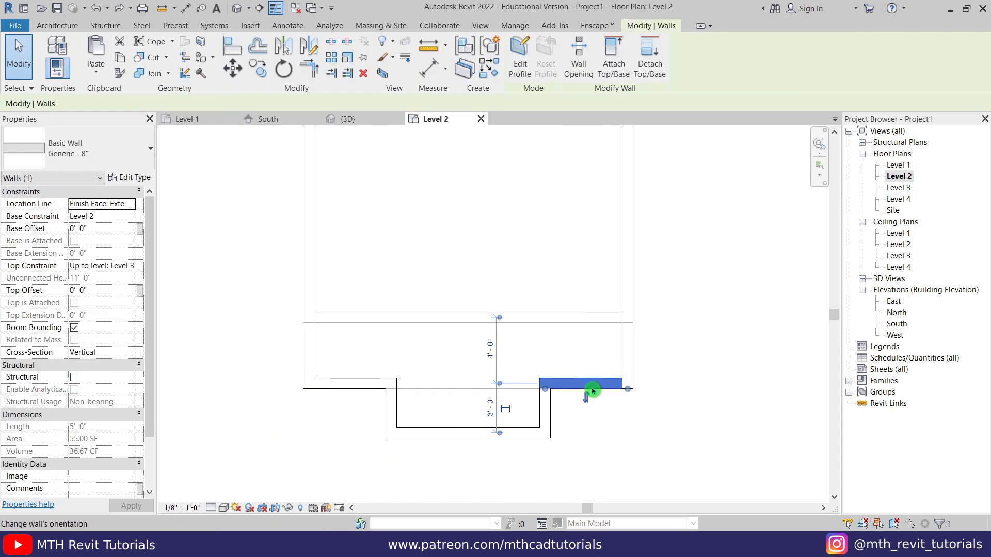
pyautogui.press('Delete')
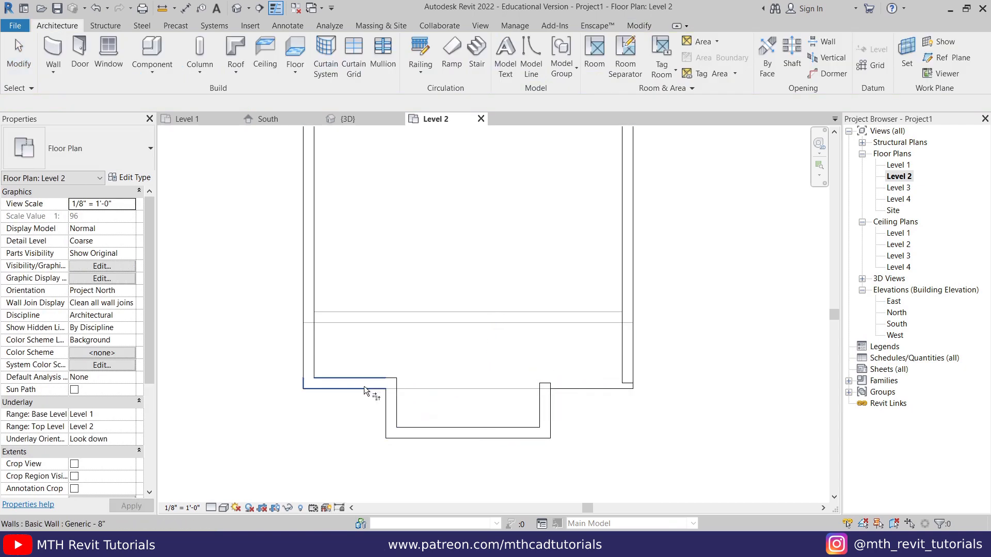
# - Trim/extend the remaining short front wall across the back of the projection to meet the east side wall
pyautogui.click(364, 389)
pyautogui.click(627, 369)
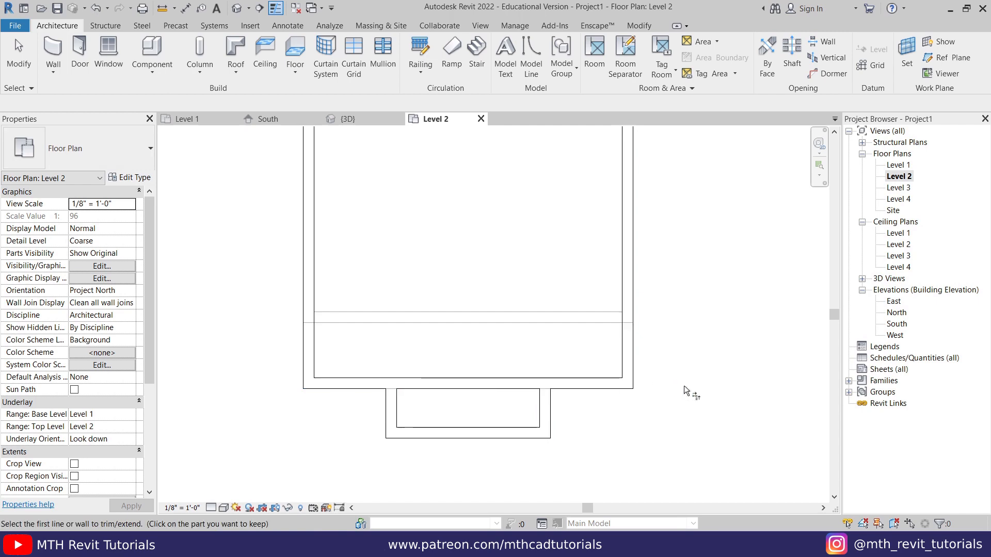
pyautogui.press('Escape')
# - Load the door family Arched_Pocket_Door_14171.rfa from the Facade Tutorial folder
pyautogui.scroll(3, 492, 408)
pyautogui.moveTo(492, 408); pyautogui.dragTo(518, 439, button='middle')
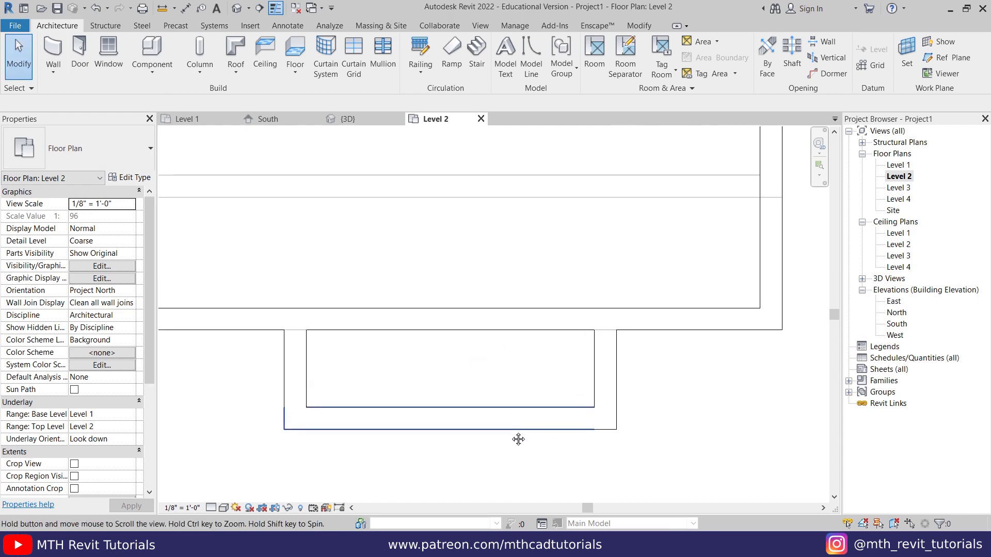
pyautogui.moveTo(408, 287); pyautogui.dragTo(441, 317, button='middle')
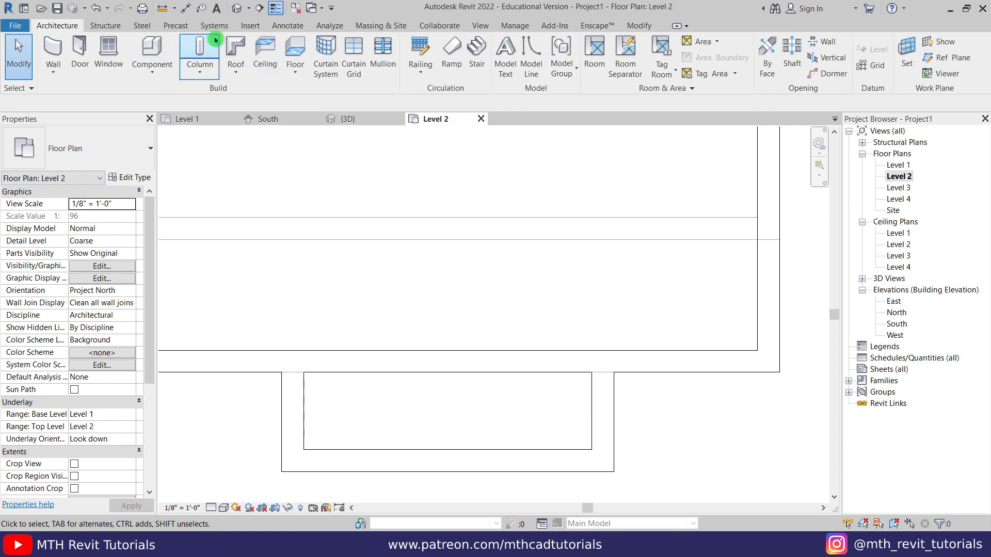
pyautogui.click(250, 26)
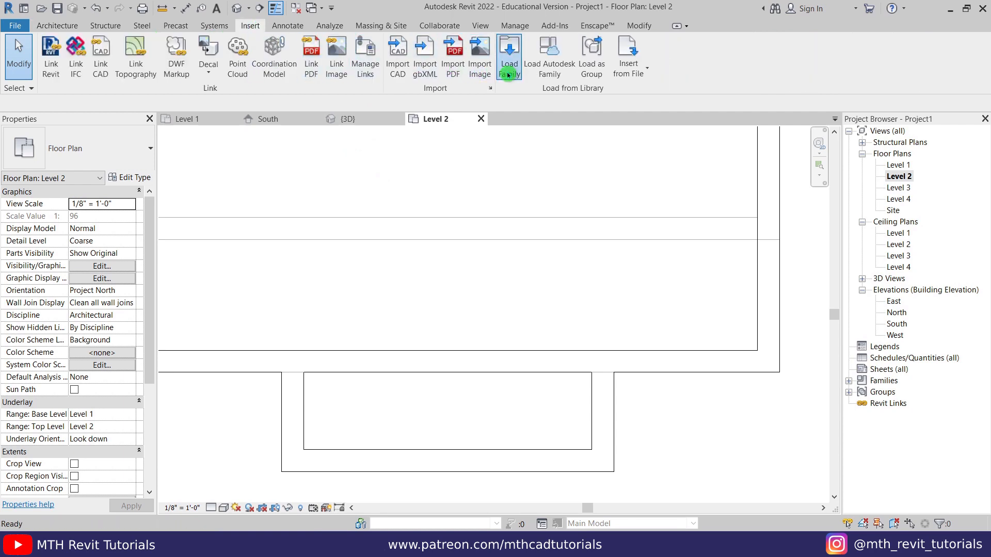
pyautogui.click(508, 57)
pyautogui.click(198, 164)
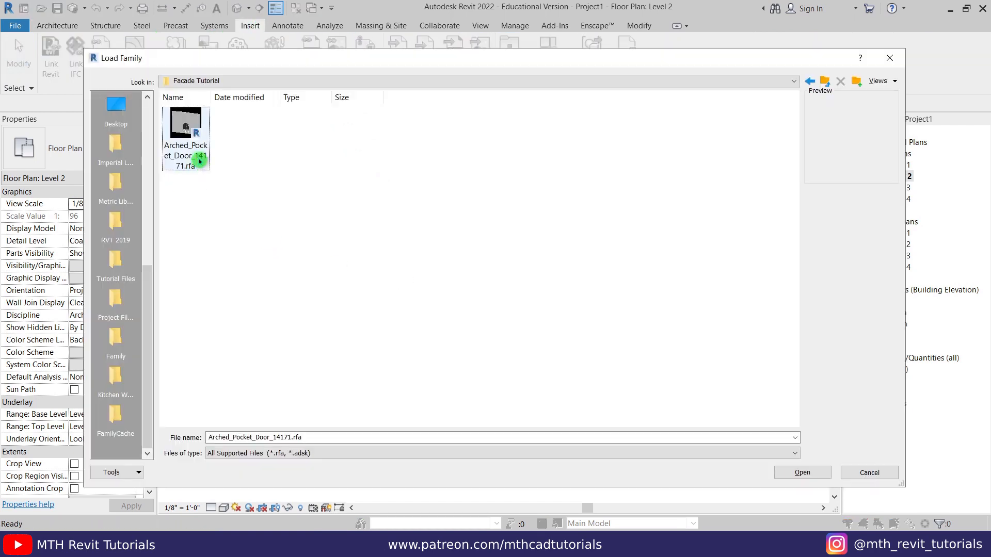
pyautogui.click(804, 474)
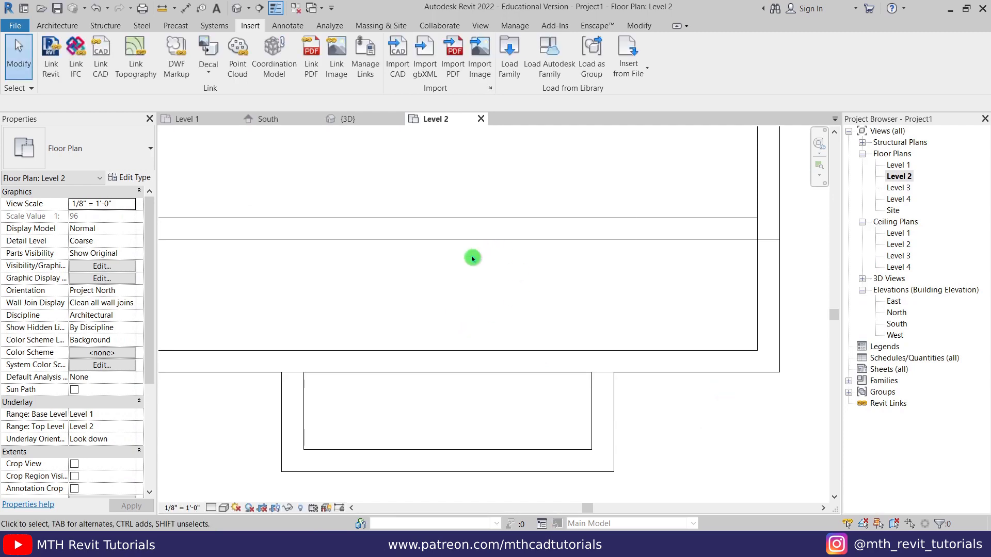
# - Place the arched pocket door in the wall behind the projection, centred 4' 8" from each projection side wall
pyautogui.press('d')
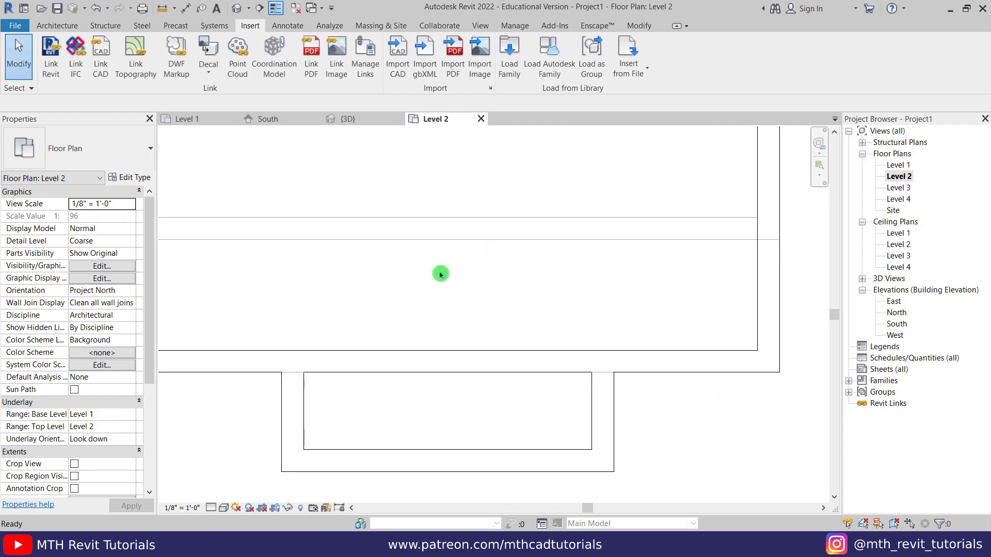
pyautogui.press('r')
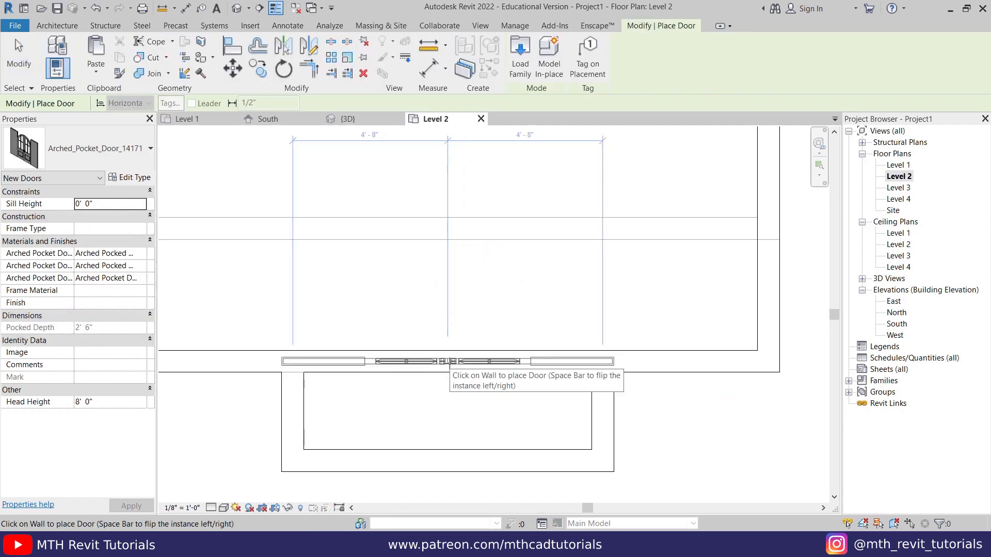
pyautogui.click(455, 370)
pyautogui.press('Escape')
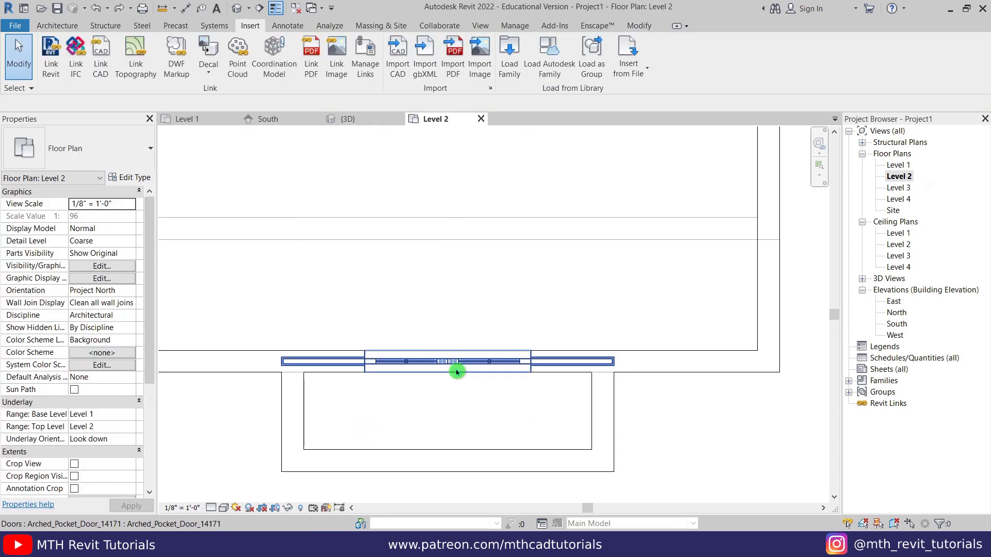
# - Set the arched pocket door type's height to 6' 0" and its width to 4'
pyautogui.click(472, 370)
pyautogui.click(433, 387)
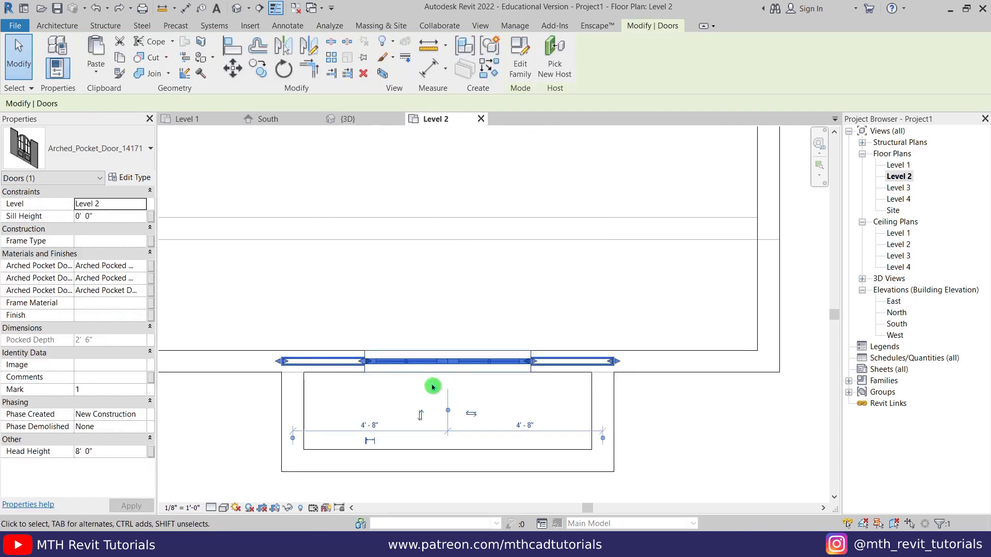
pyautogui.click(141, 183)
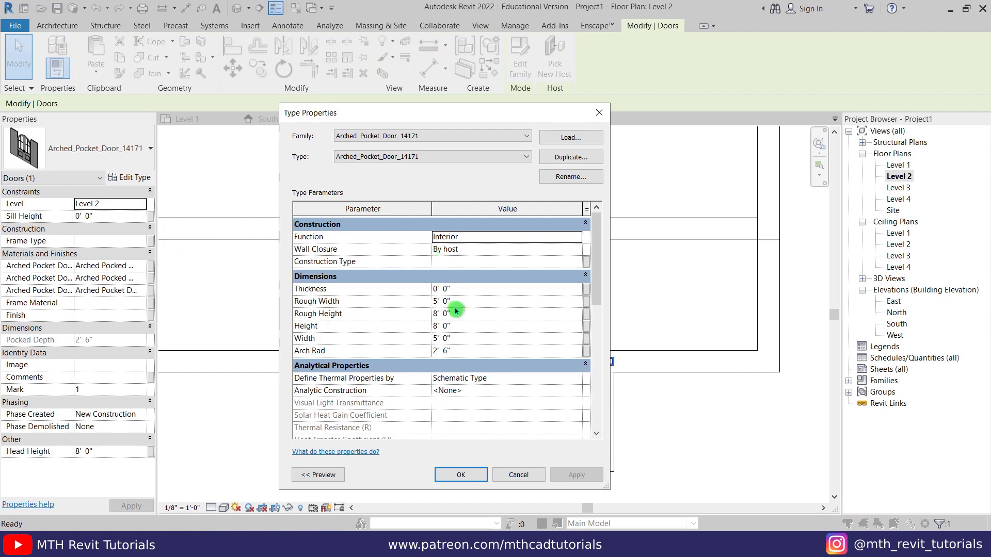
pyautogui.click(491, 331)
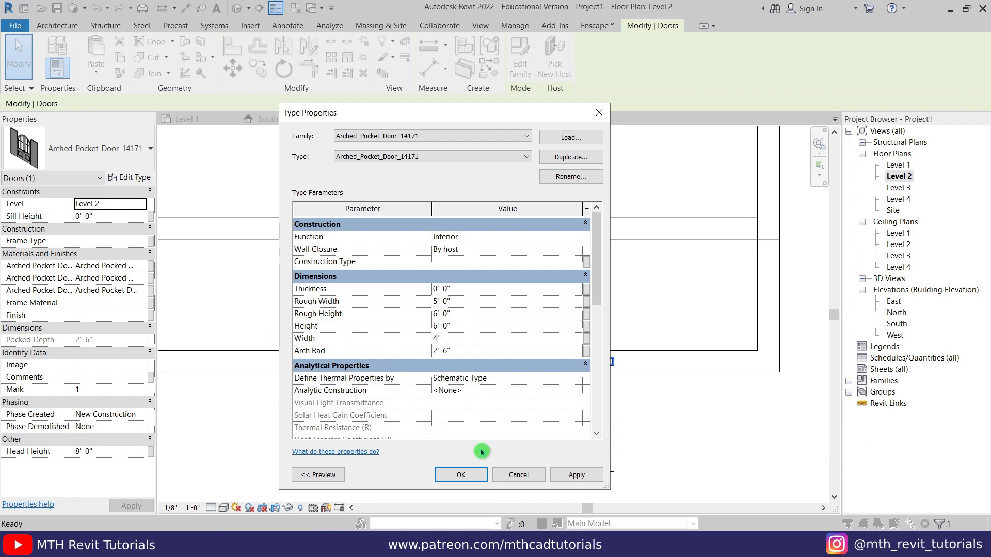
pyautogui.click(469, 475)
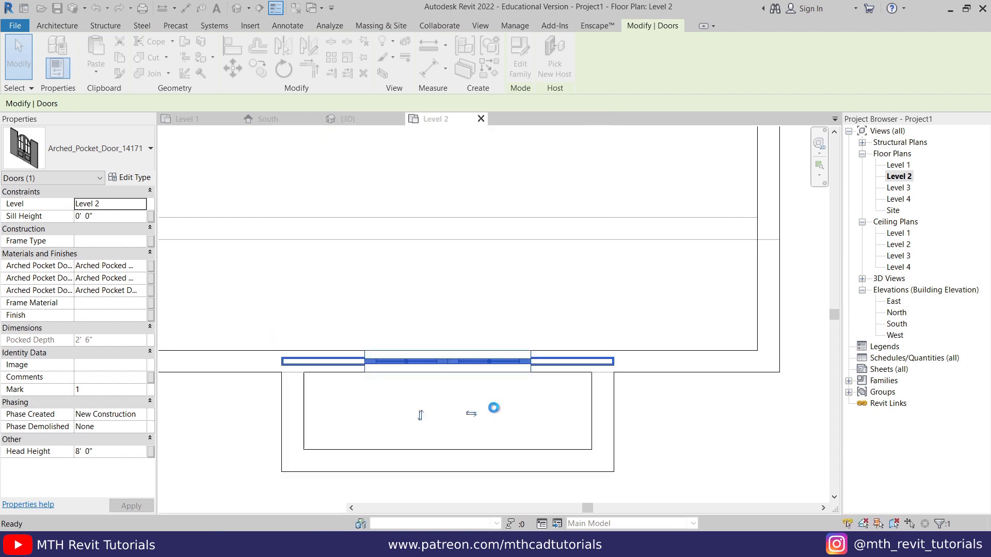
pyautogui.click(457, 414)
pyautogui.moveTo(386, 440); pyautogui.dragTo(391, 401, button='middle')
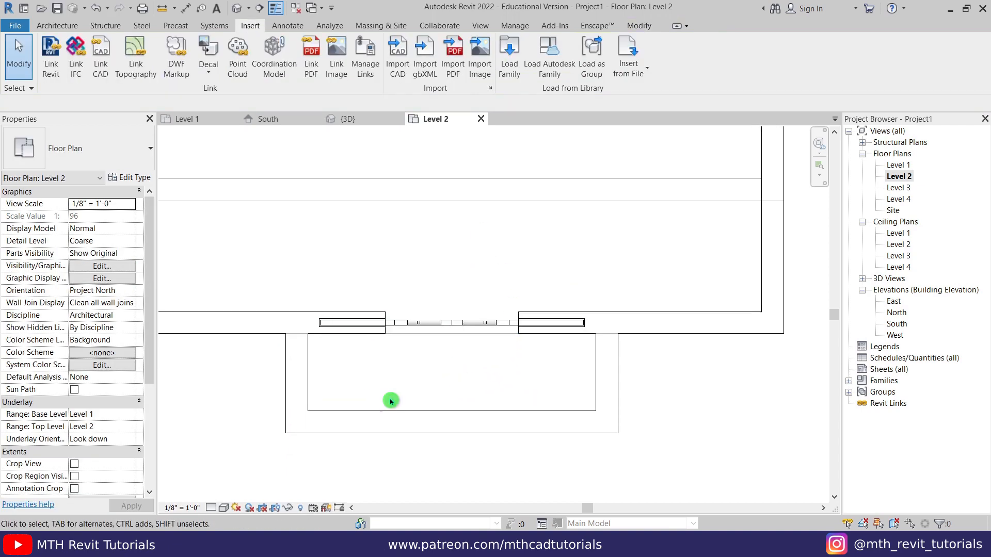
# - Copy the projection's front wall inward on Level 2, about 1' 8" in front of the door wall, and select the copy
pyautogui.click(238, 9)
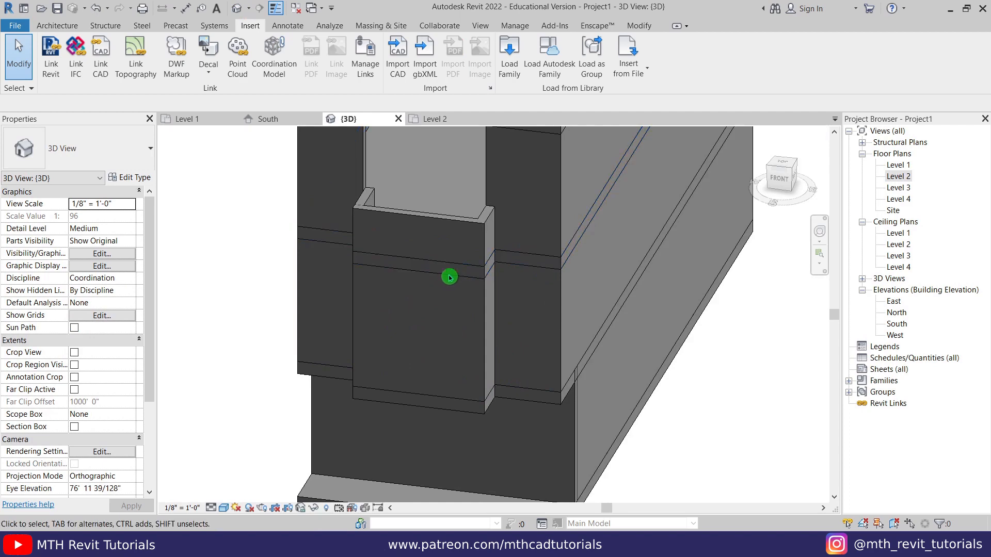
pyautogui.click(435, 120)
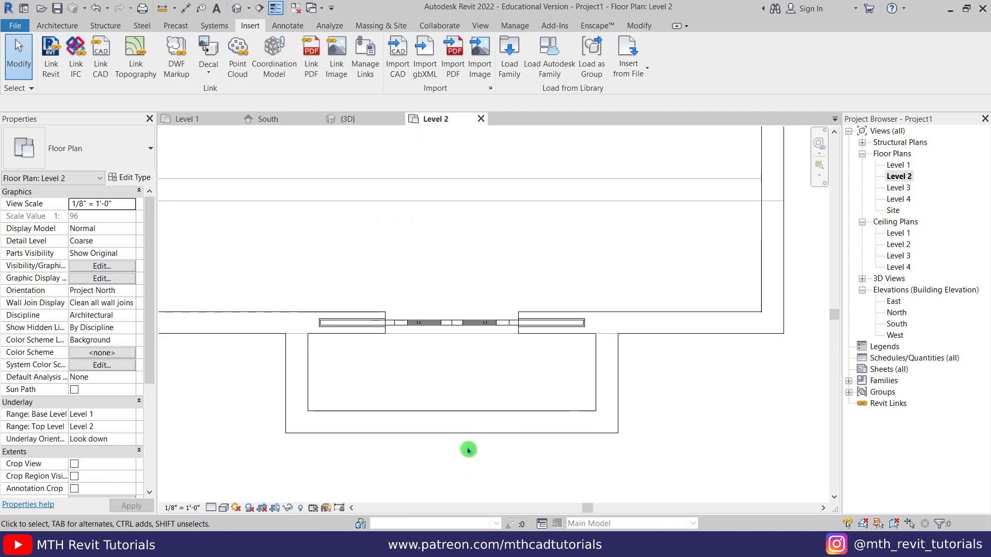
pyautogui.click(433, 419)
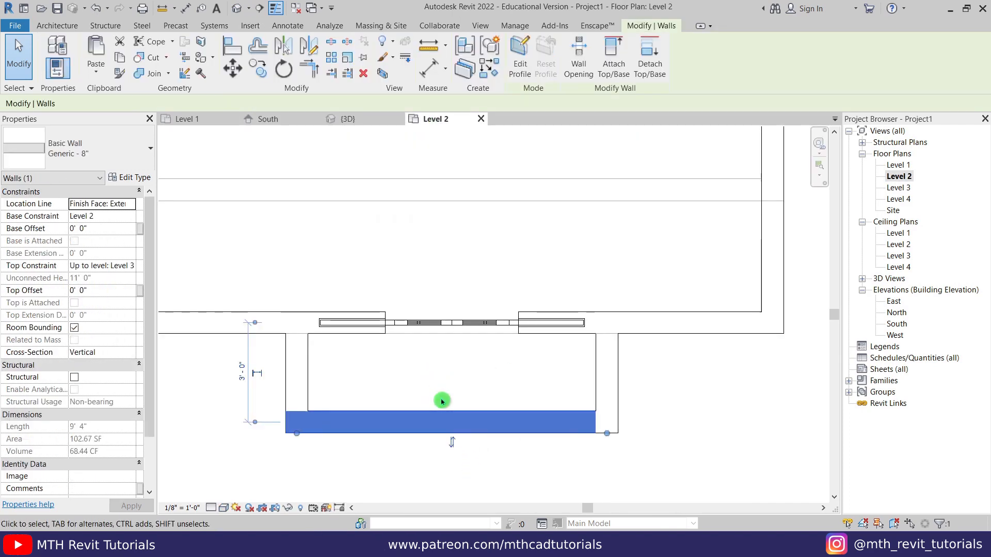
pyautogui.press('c')
pyautogui.press('o')
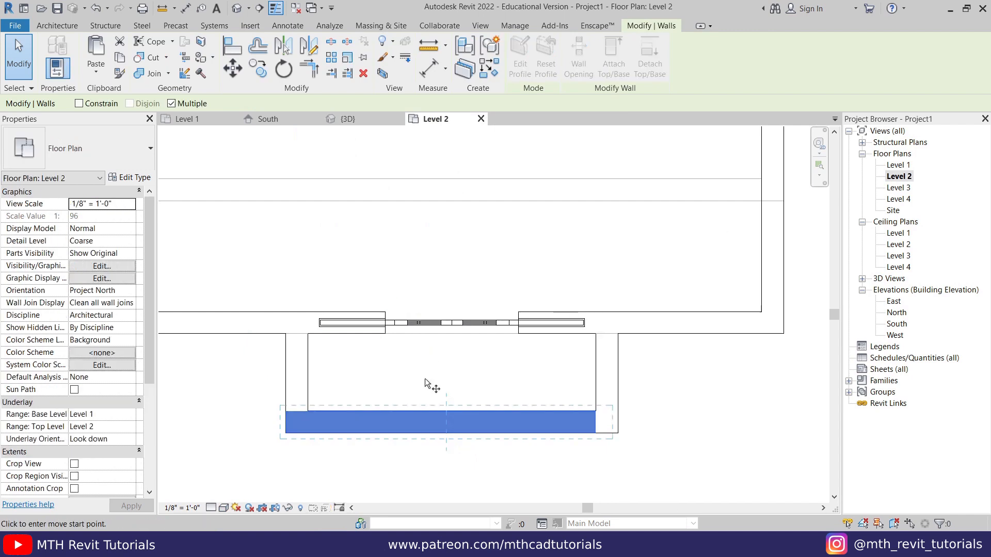
pyautogui.click(438, 433)
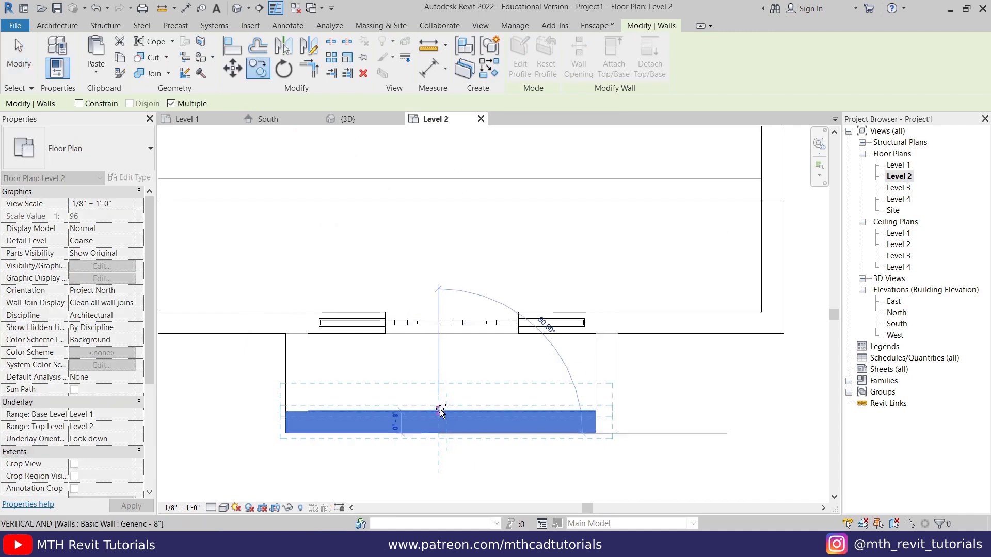
pyautogui.click(439, 390)
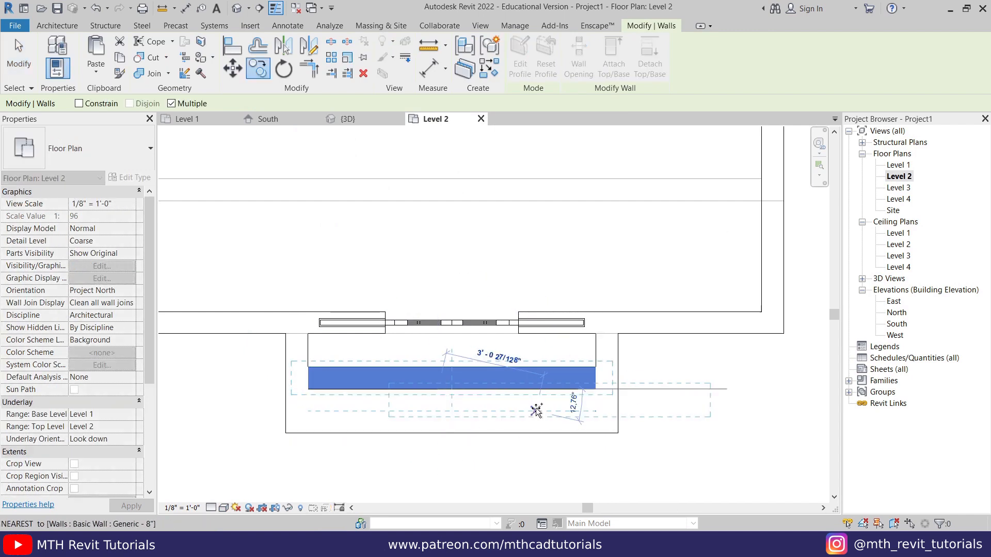
pyautogui.press('Escape')
pyautogui.press('Escape')
pyautogui.click(486, 373)
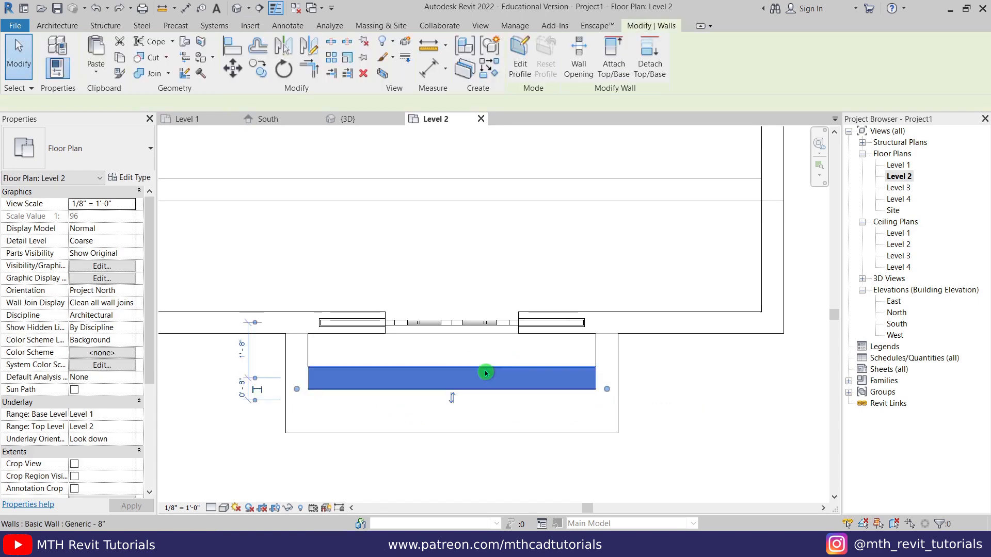
# - Copy the selected inner wall 8" toward the door wall so the two copies sit face to face
pyautogui.press('c')
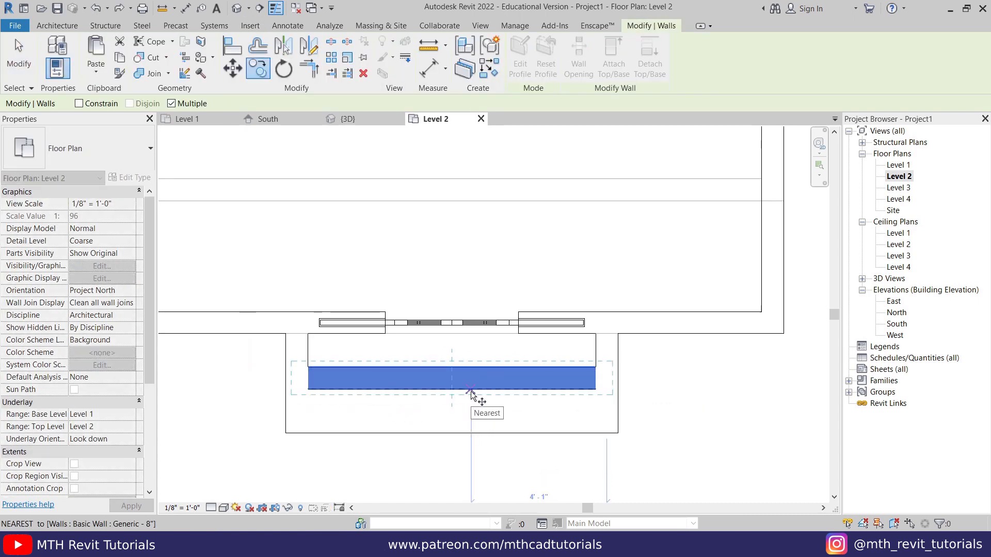
pyautogui.click(471, 367)
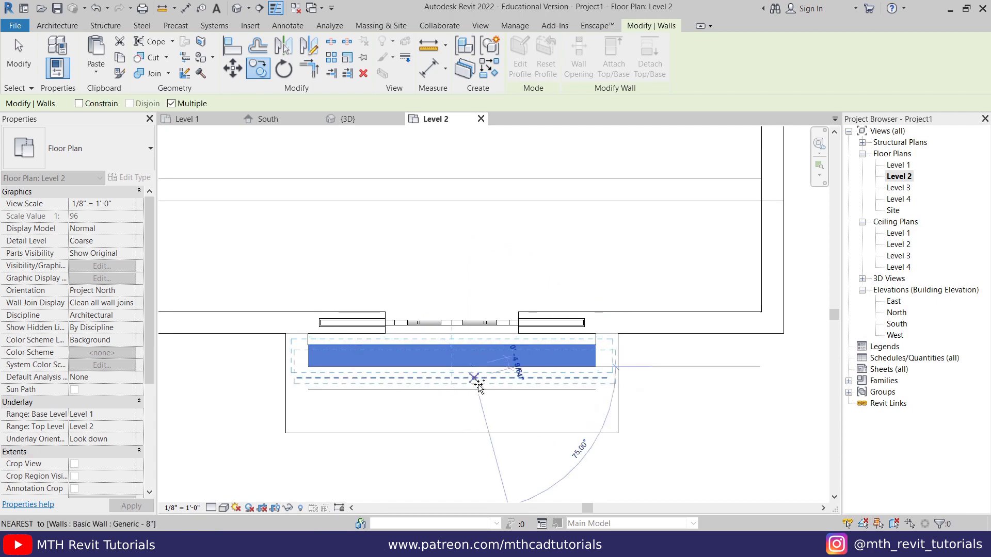
pyautogui.press('Escape')
pyautogui.press('Escape')
pyautogui.moveTo(263, 347); pyautogui.dragTo(663, 454)
pyautogui.press('Escape')
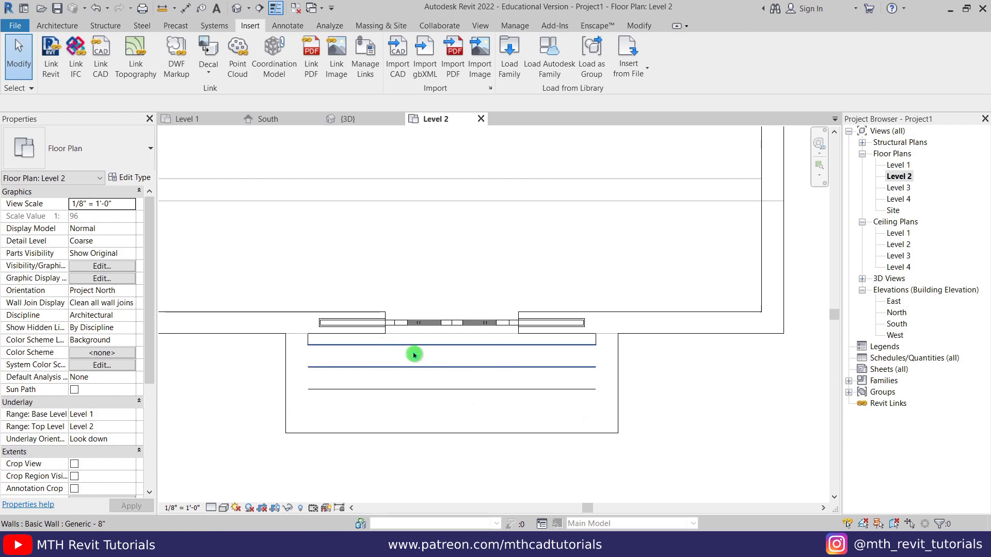
# - Open the profile of the copied wall nearest the door for editing in the South elevation, with the Wireframe visual style
pyautogui.click(453, 352)
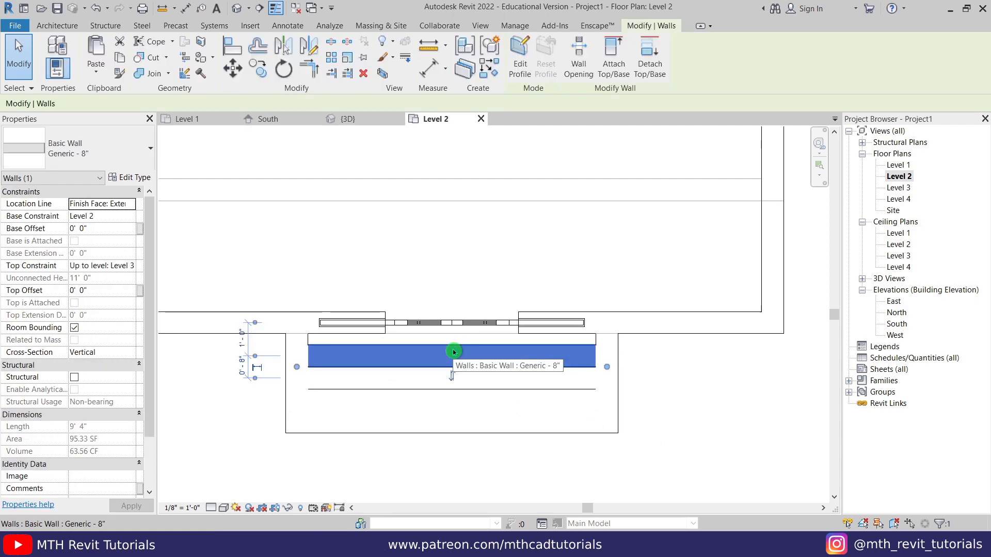
pyautogui.click(521, 69)
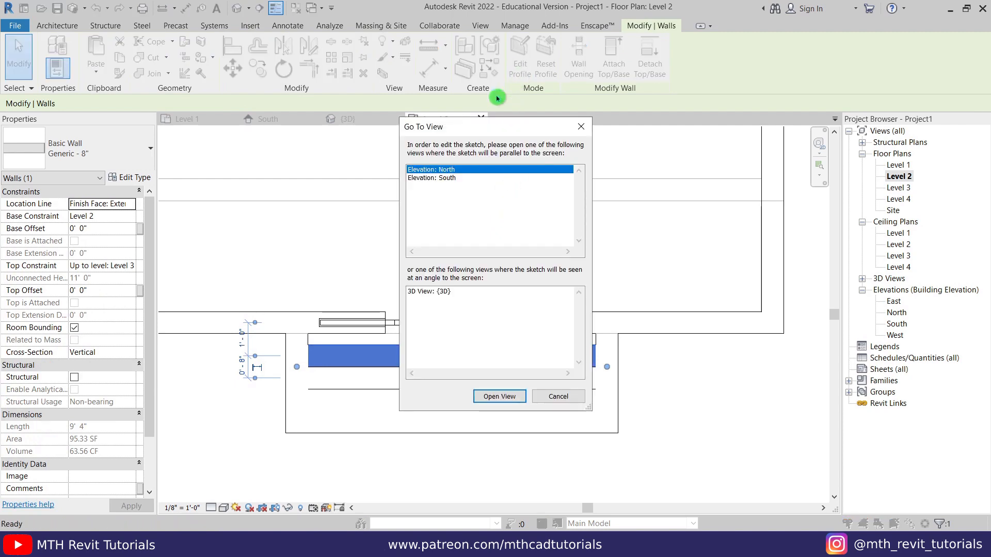
pyautogui.click(455, 178)
pyautogui.click(499, 397)
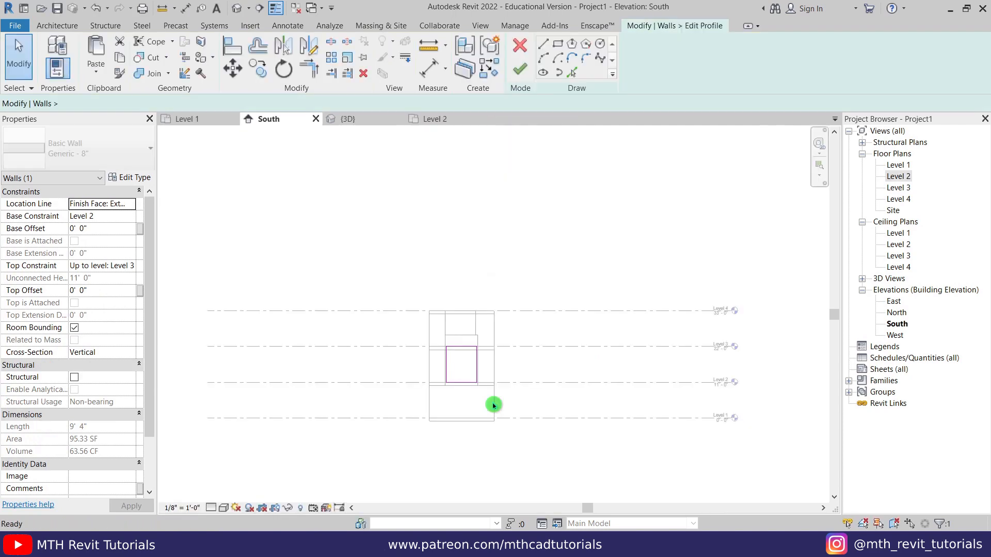
pyautogui.scroll(5, 470, 368)
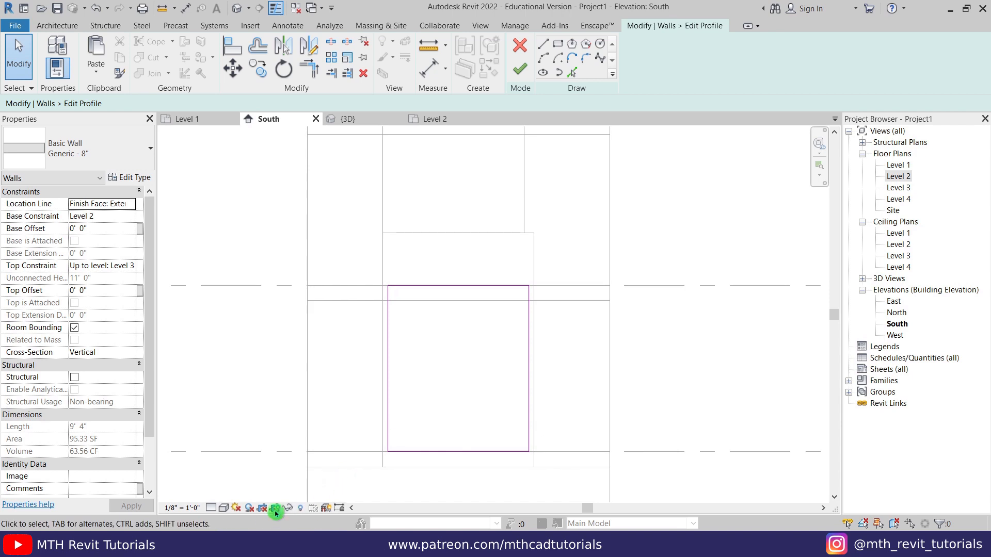
pyautogui.click(223, 509)
pyautogui.click(243, 441)
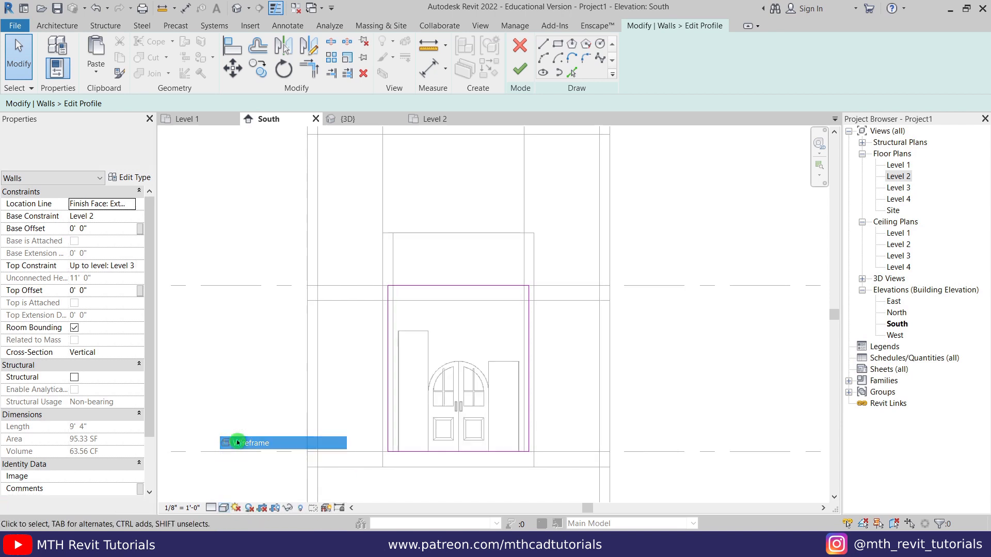
# - Trace the outer arch of the pocket door into the wall profile with Pick Lines at 0" offset
pyautogui.scroll(3, 487, 381)
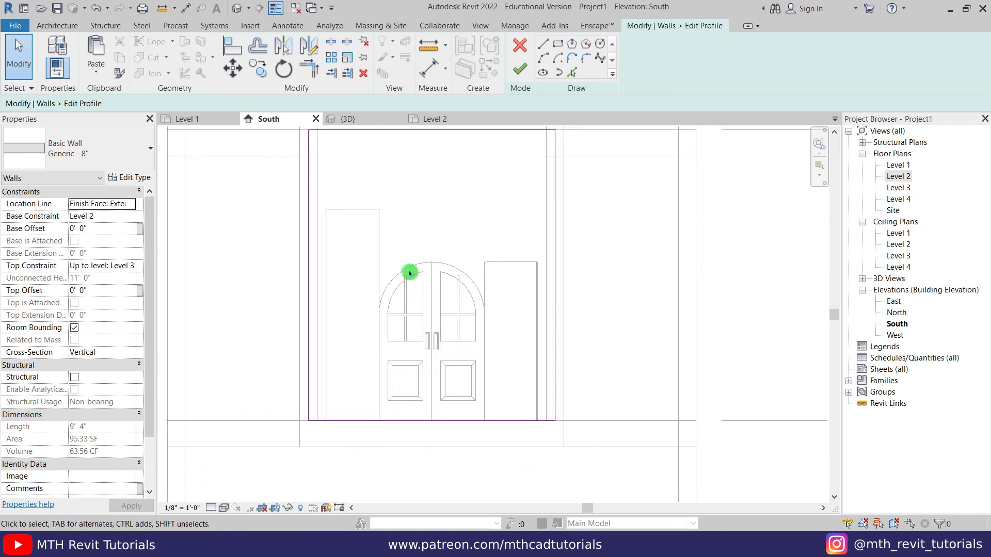
pyautogui.moveTo(384, 310); pyautogui.dragTo(402, 294, button='middle')
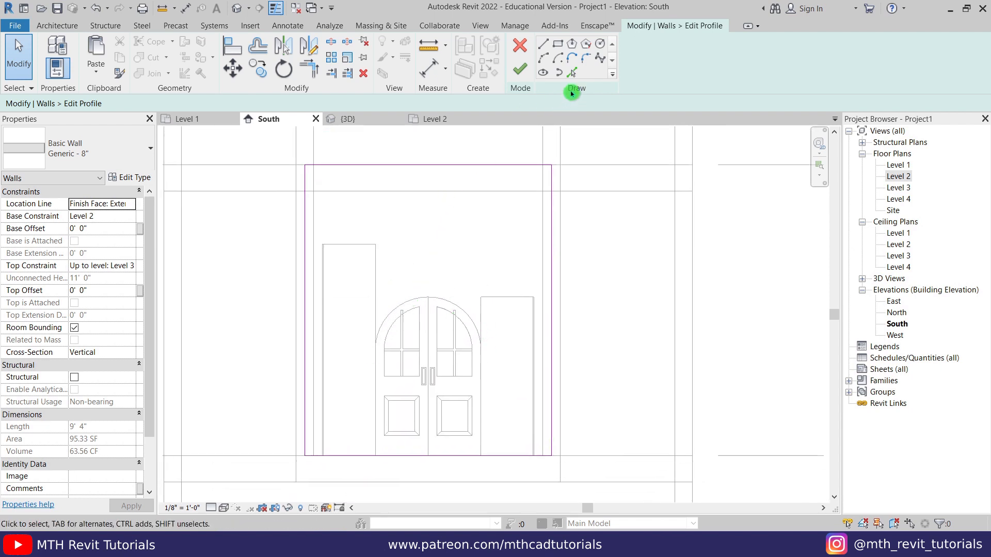
pyautogui.click(573, 73)
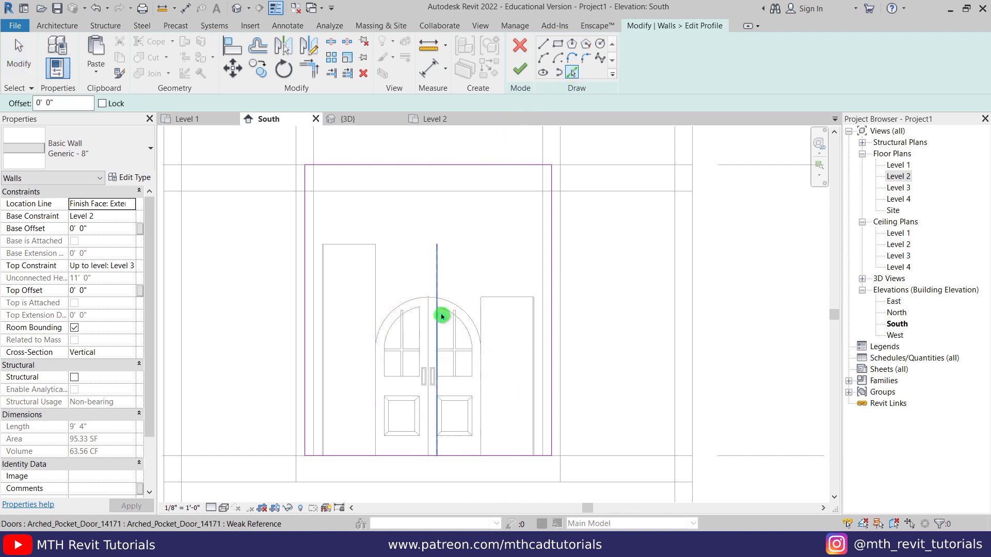
pyautogui.scroll(3, 452, 305)
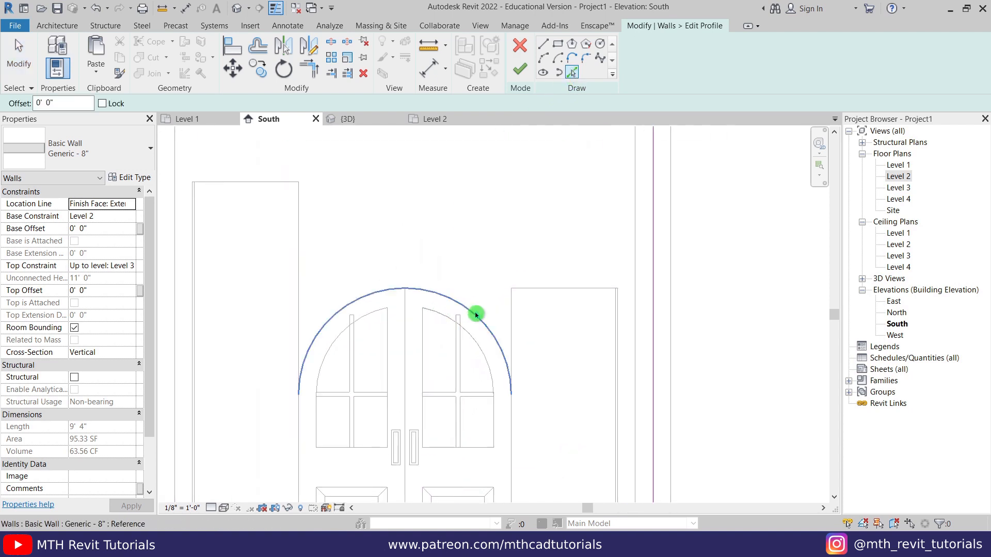
pyautogui.click(444, 309)
pyautogui.scroll(-2, 452, 256)
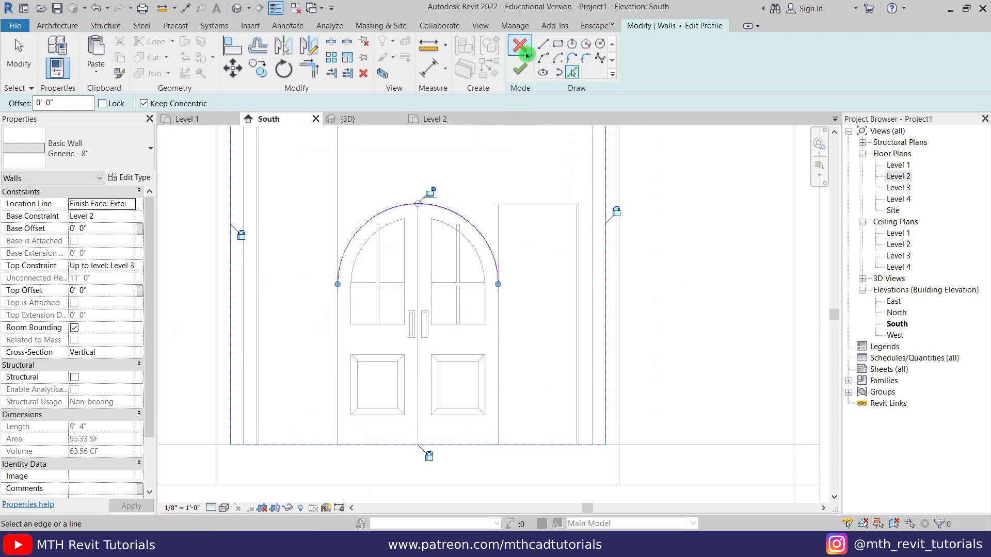
# - Draw a vertical profile line from each end of the arch down to the wall's base line
pyautogui.click(543, 44)
pyautogui.click(499, 284)
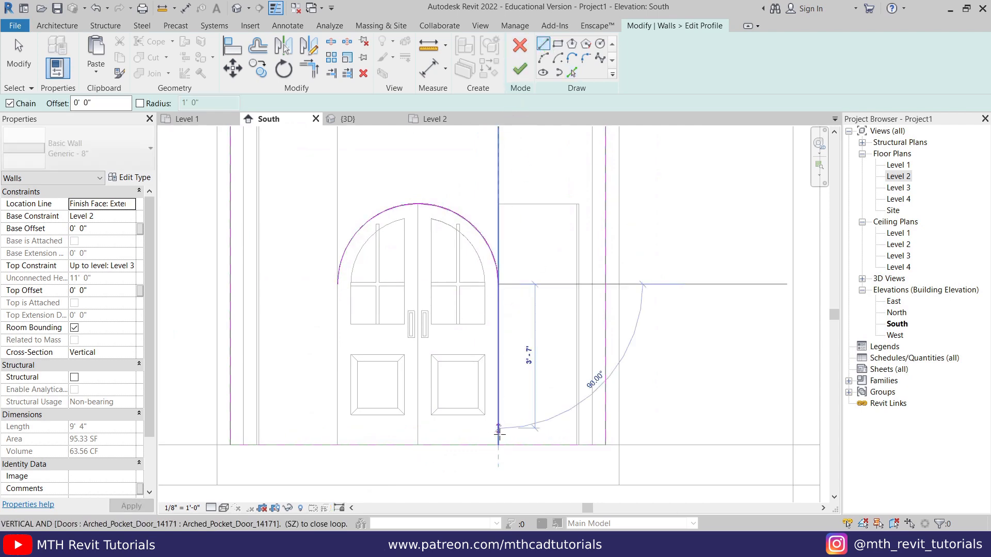
pyautogui.click(498, 445)
pyautogui.press('Escape')
pyautogui.click(338, 284)
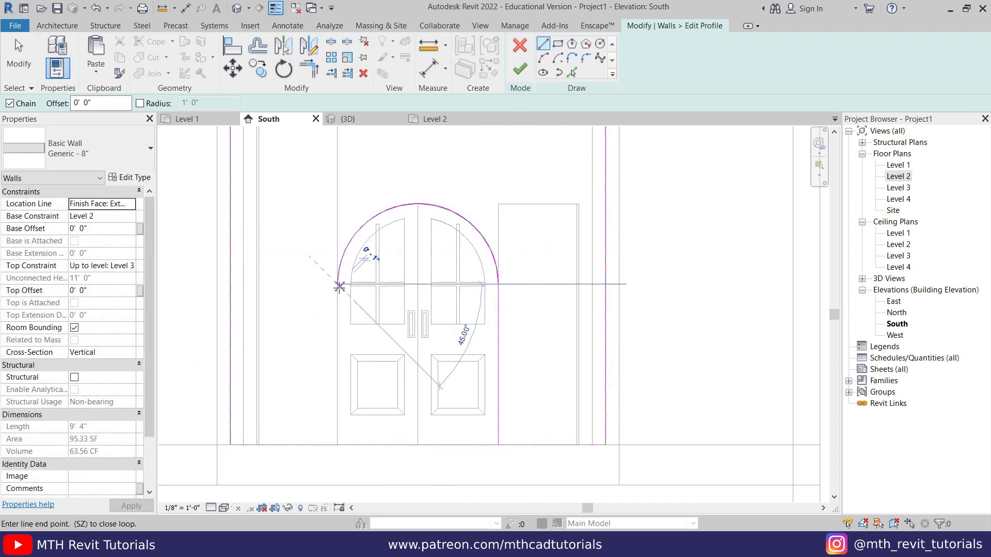
pyautogui.click(337, 445)
pyautogui.press('Escape')
pyautogui.press('Escape')
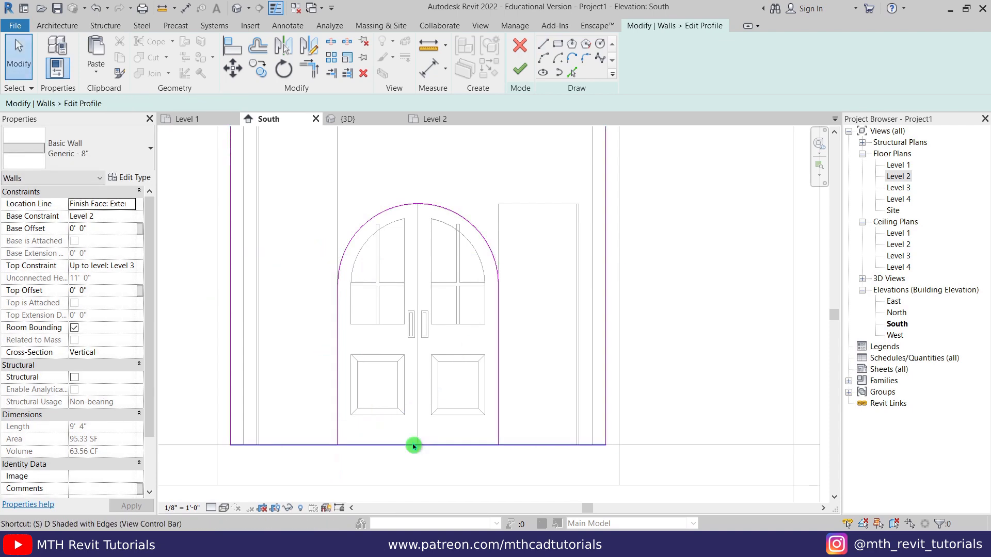
# - Split the profile's base line within the door opening and trim both parts to the vertical jamb lines
pyautogui.press('l')
pyautogui.click(448, 445)
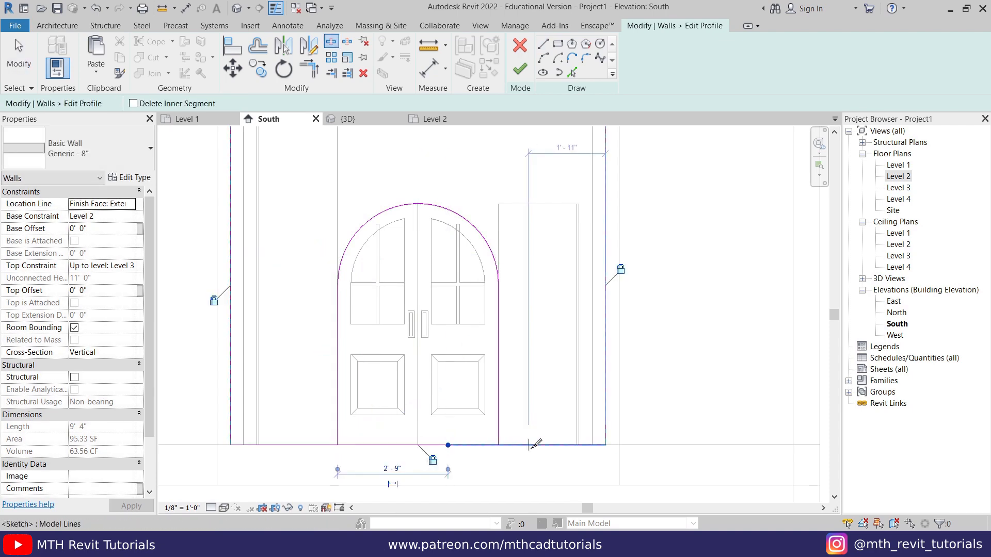
pyautogui.press('Escape')
pyautogui.press('Escape')
pyautogui.press('t')
pyautogui.press('r')
pyautogui.click(522, 445)
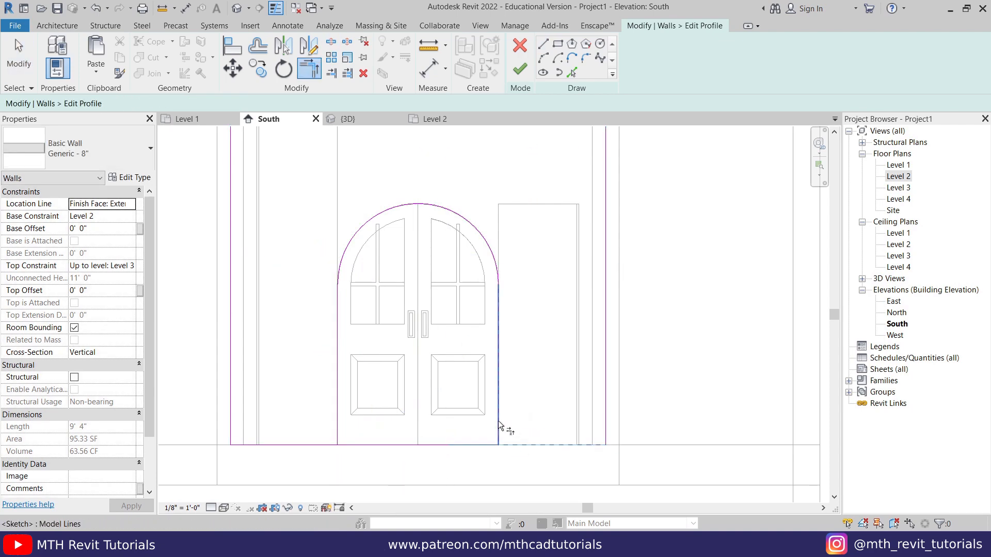
pyautogui.click(336, 442)
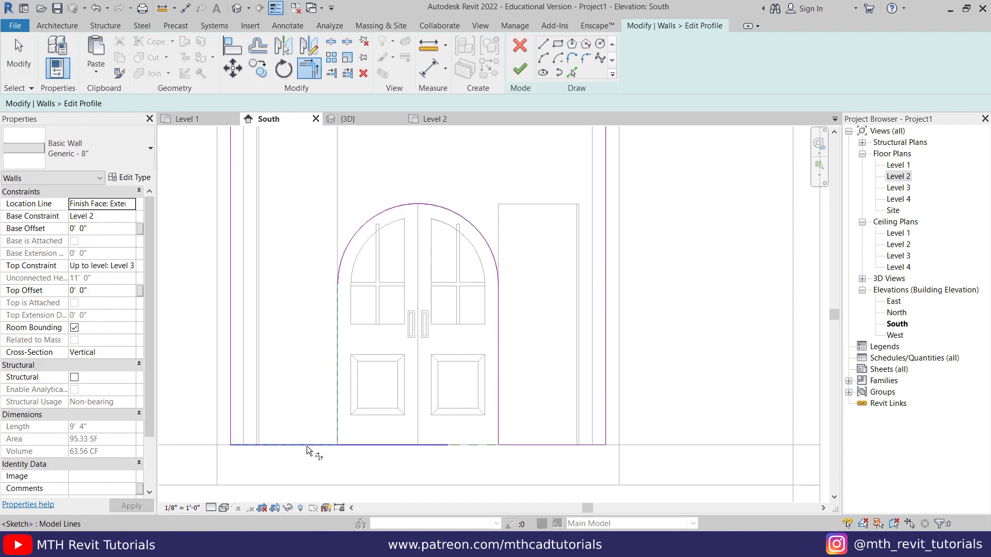
pyautogui.press('Escape')
pyautogui.press('Escape')
# - Check the closed arched outline and finish the profile edit of the wall nearest the door
pyautogui.scroll(-3, 395, 371)
pyautogui.moveTo(256, 269)
pyautogui.mouseDown()
pyautogui.moveTo(385, 340)
pyautogui.moveTo(460, 409)
pyautogui.moveTo(521, 434)
pyautogui.mouseUp()
pyautogui.press('Escape')
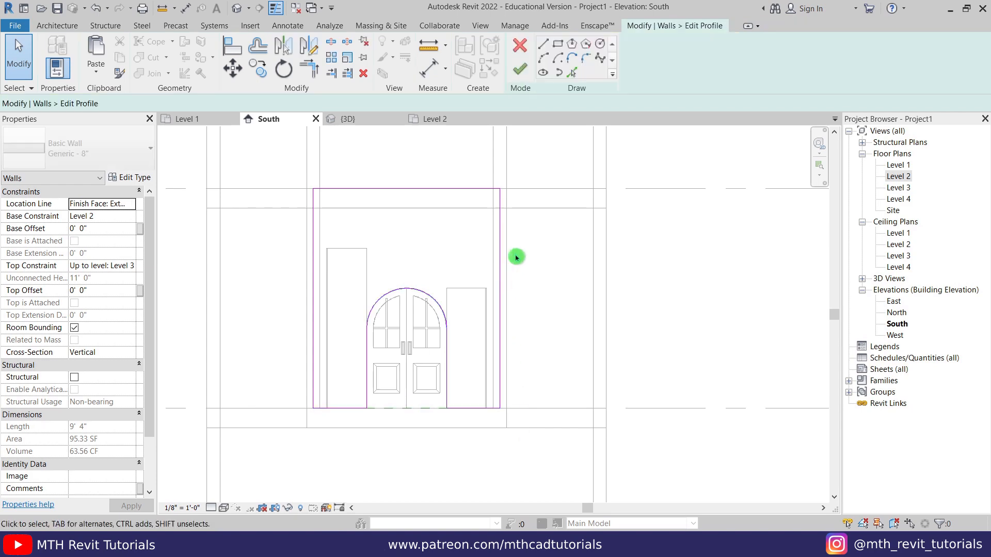
pyautogui.click(518, 77)
pyautogui.click(417, 329)
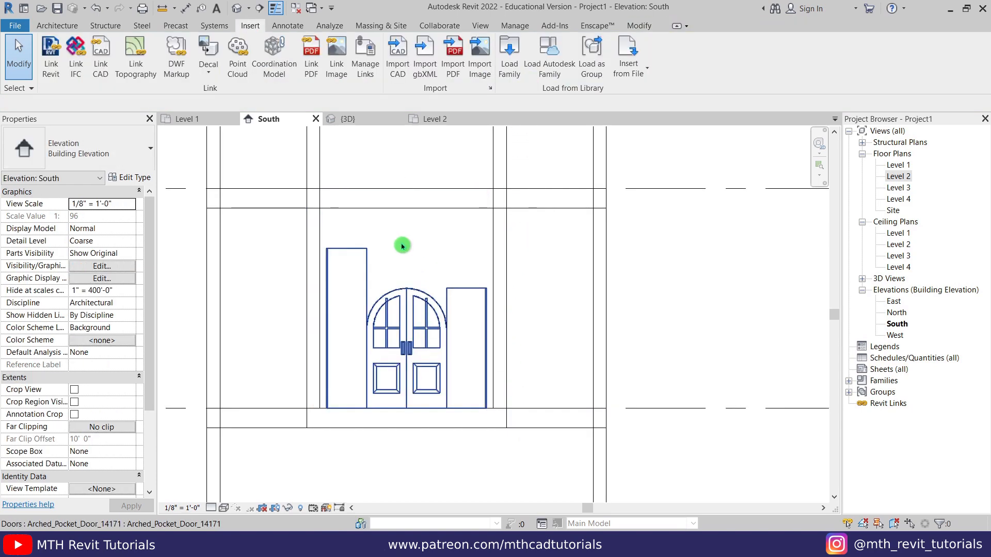
# - Return to the Level 2 plan and open the front copied wall's profile for editing in the South elevation
pyautogui.click(437, 123)
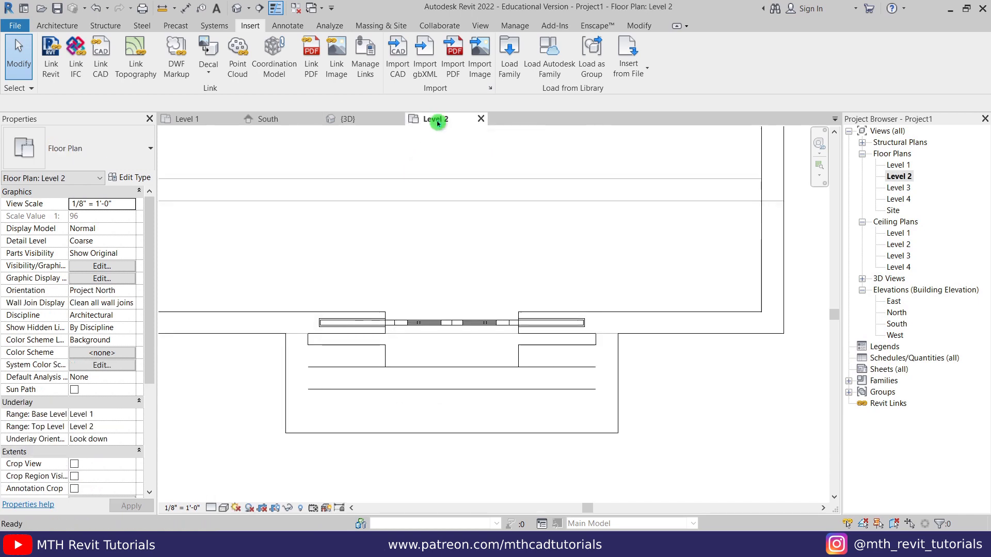
pyautogui.click(423, 377)
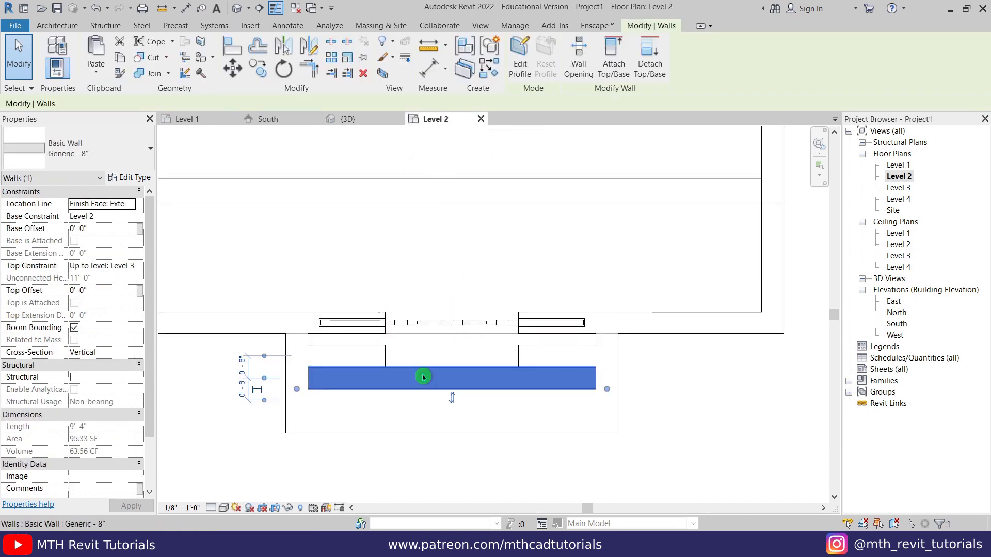
pyautogui.click(519, 76)
pyautogui.doubleClick(444, 178)
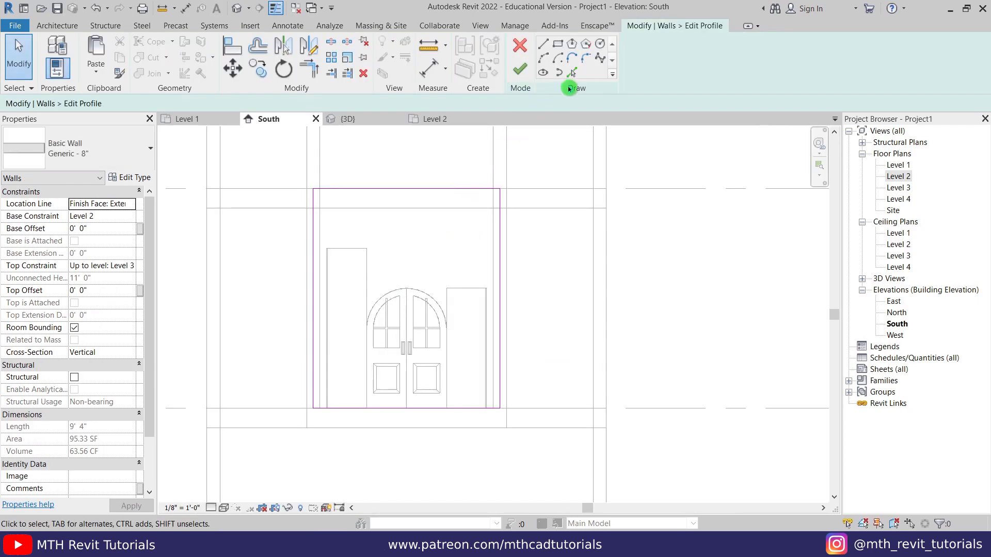
# - Pick the door's arch and both side edges into the profile as lines offset 6" outward
pyautogui.click(572, 72)
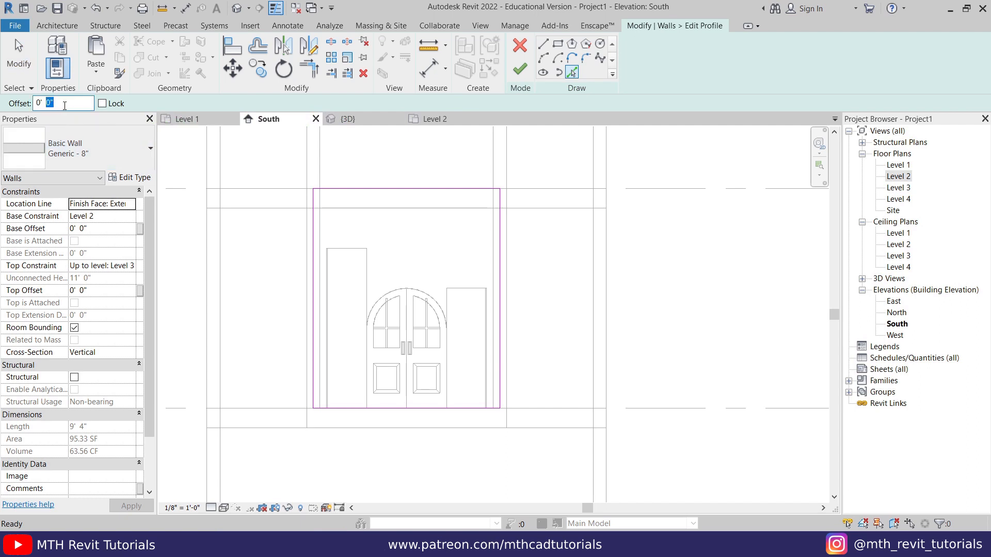
pyautogui.scroll(3, 365, 266)
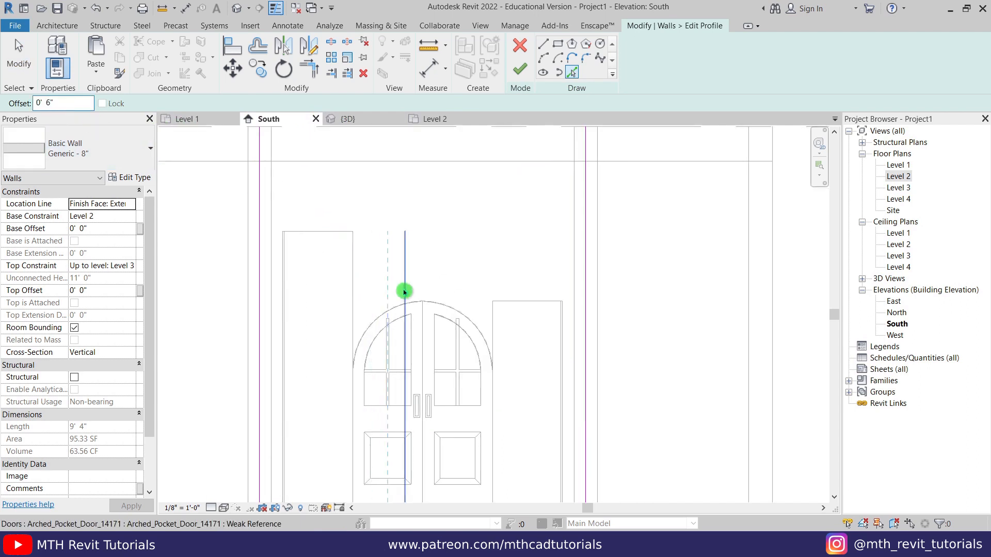
pyautogui.click(467, 318)
pyautogui.moveTo(511, 376); pyautogui.dragTo(456, 321, button='middle')
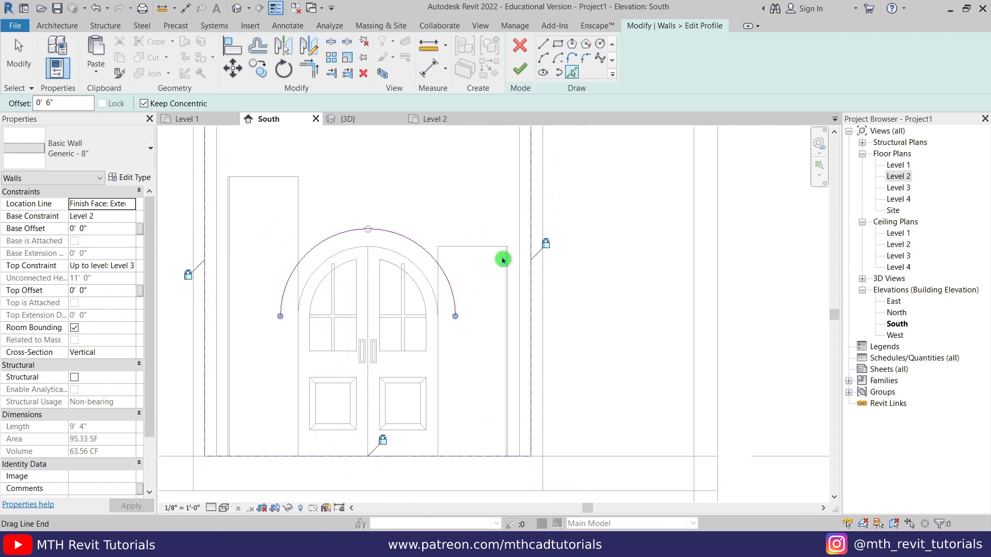
pyautogui.click(442, 372)
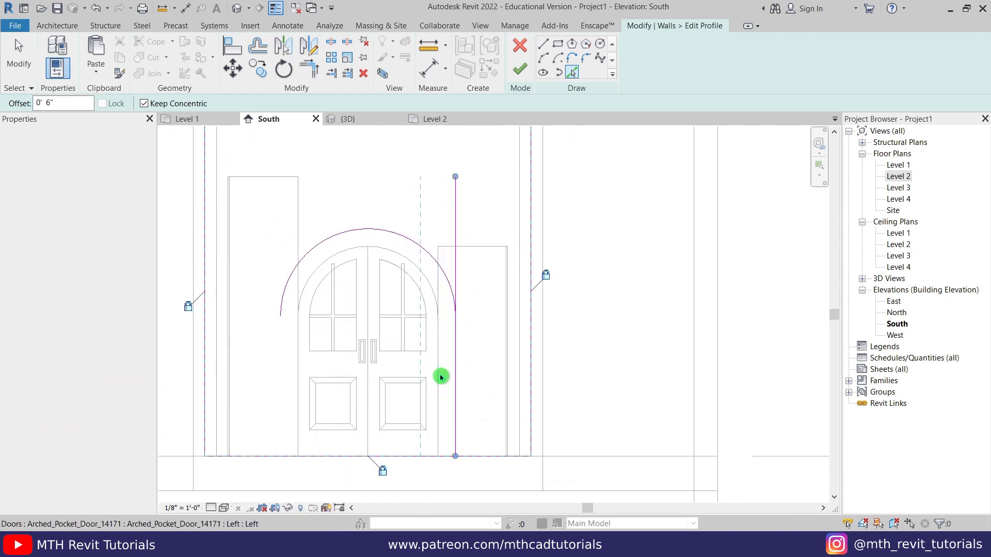
pyautogui.click(298, 360)
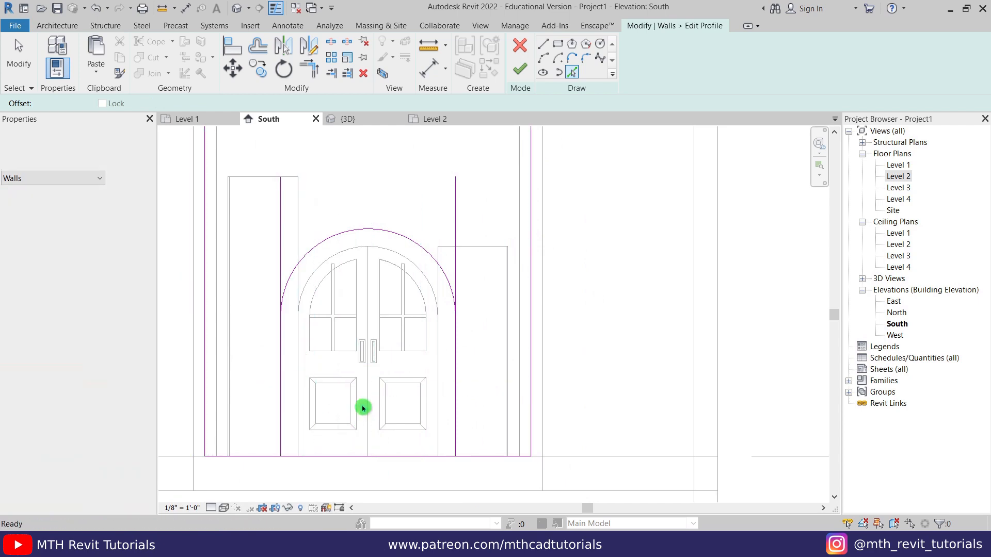
# - Split the front wall profile's base line inside the opening and trim both parts to the offset jamb lines
pyautogui.press('Escape')
pyautogui.press('s')
pyautogui.press('l')
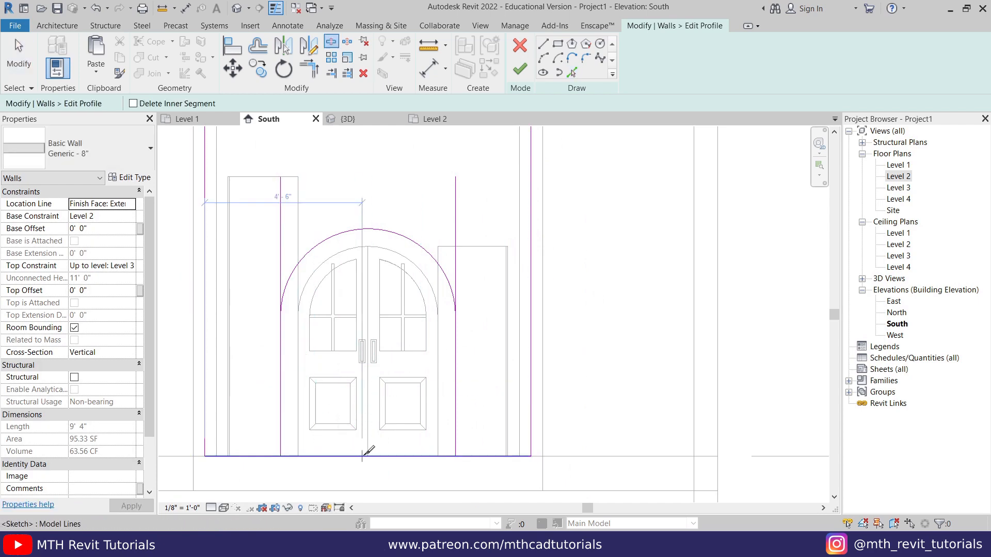
pyautogui.press('t')
pyautogui.press('r')
pyautogui.click(479, 456)
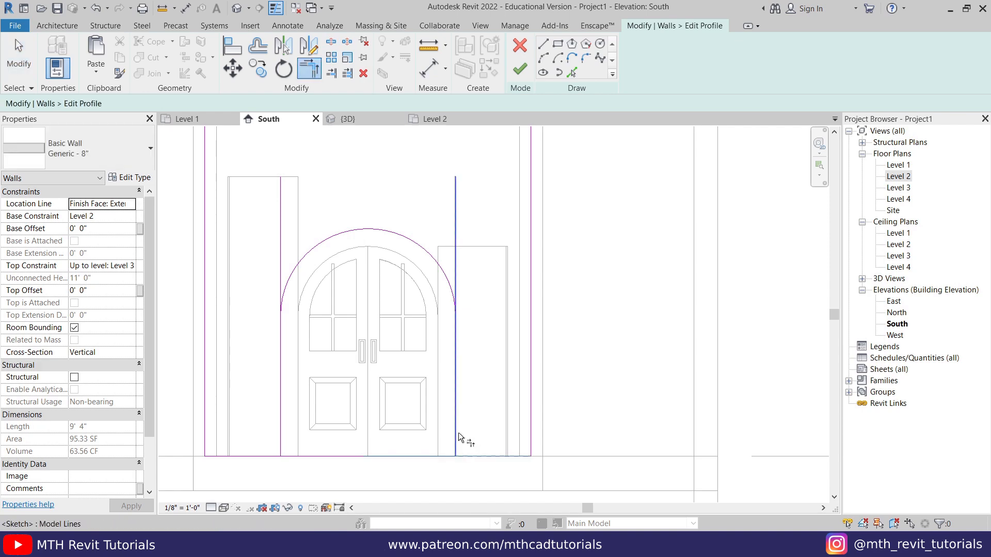
pyautogui.click(458, 433)
pyautogui.click(279, 431)
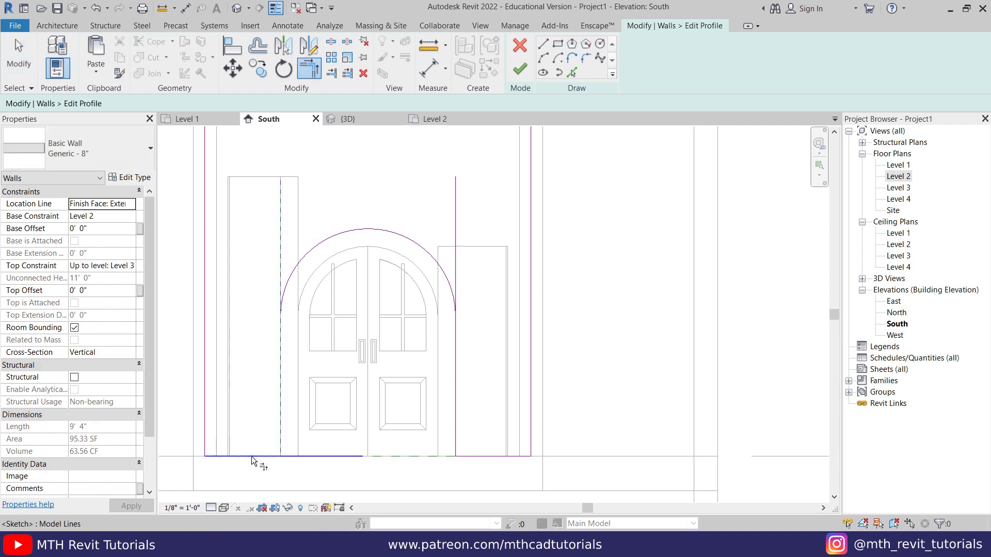
pyautogui.click(252, 456)
# - Trim both offset jamb lines to the arch ends, finish the profile edit and return to the Level 2 plan
pyautogui.click(281, 329)
pyautogui.click(304, 253)
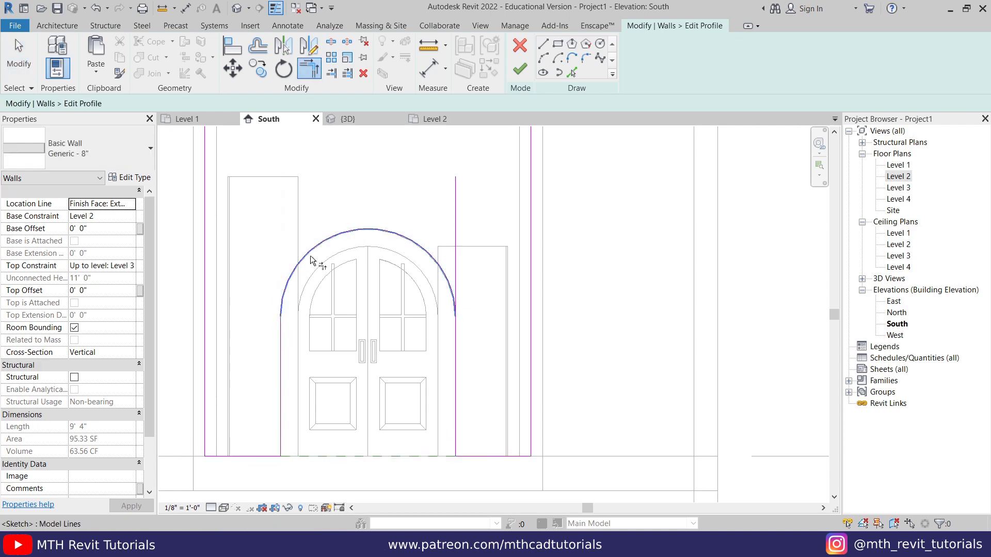
pyautogui.click(427, 249)
pyautogui.click(461, 348)
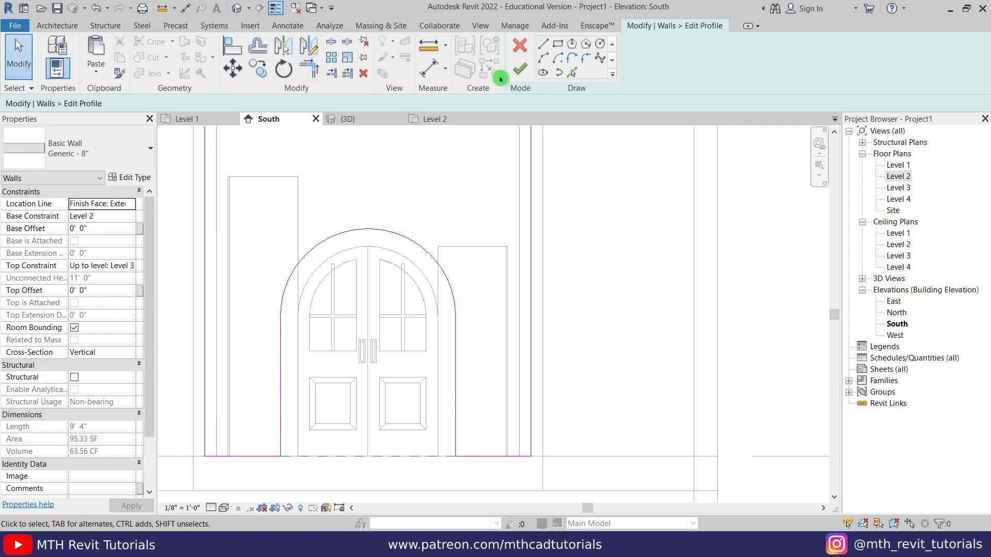
pyautogui.click(521, 69)
pyautogui.click(423, 119)
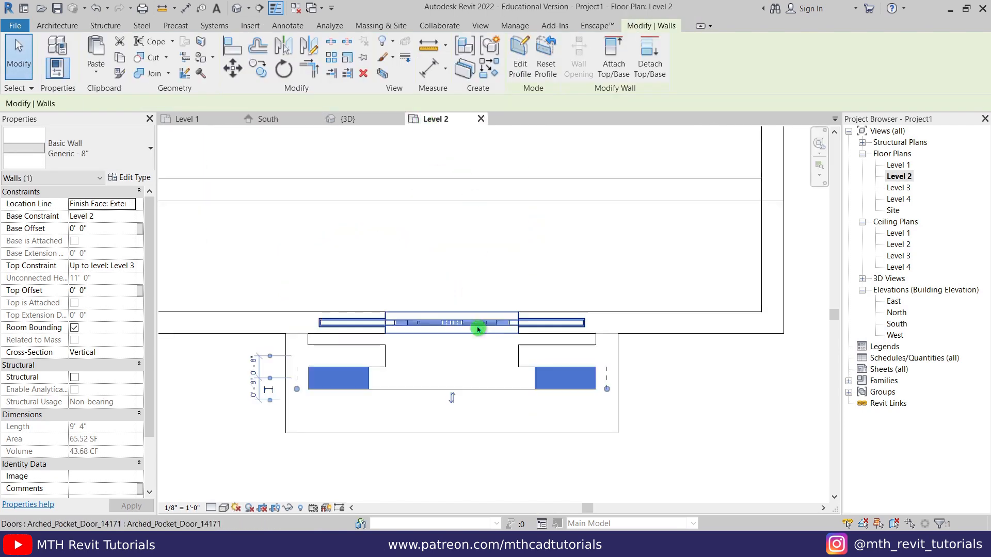
# - Open the next front wall's profile in the South elevation and pick the existing opening's arch and both jambs offset 6" outward
pyautogui.hotkey('ctrl', 'z')
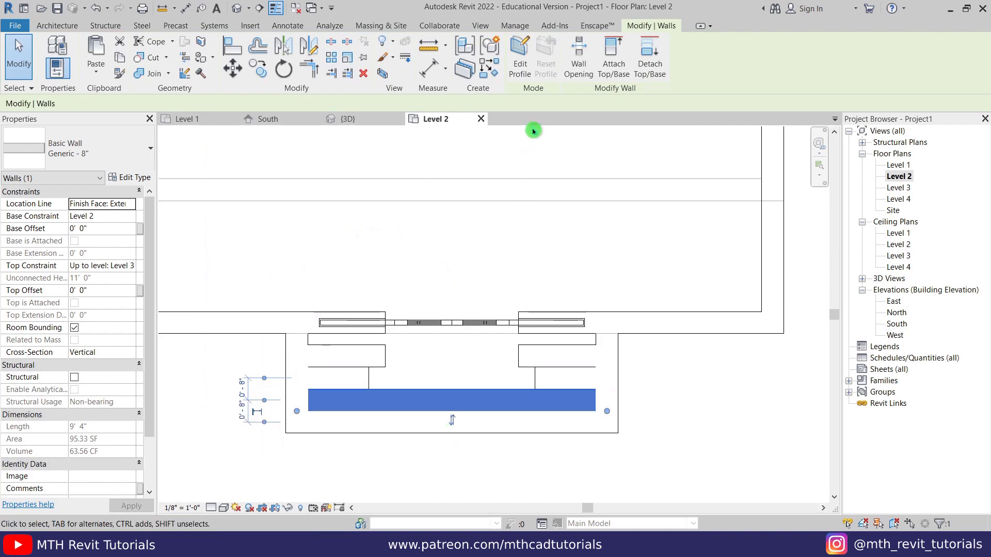
pyautogui.click(520, 68)
pyautogui.click(497, 395)
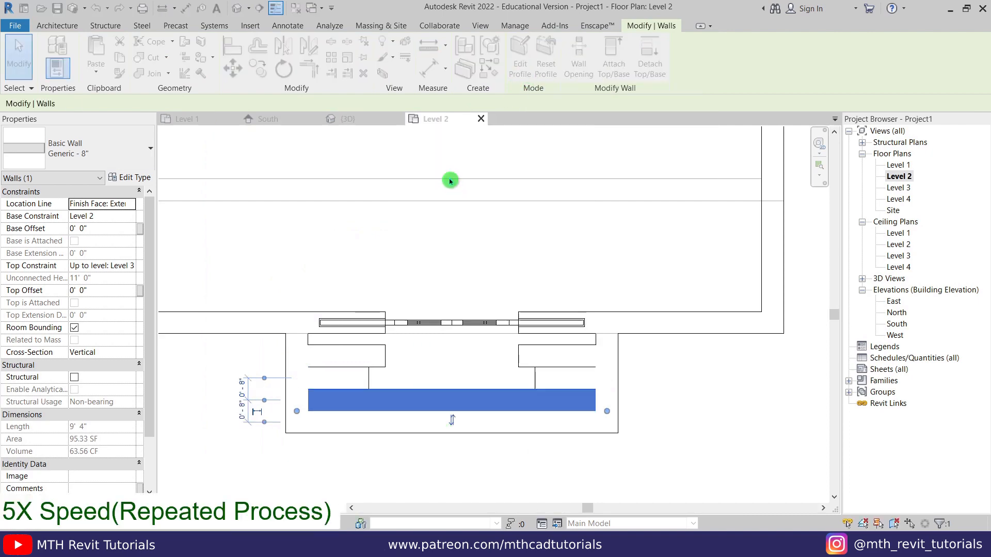
pyautogui.click(572, 72)
pyautogui.click(383, 235)
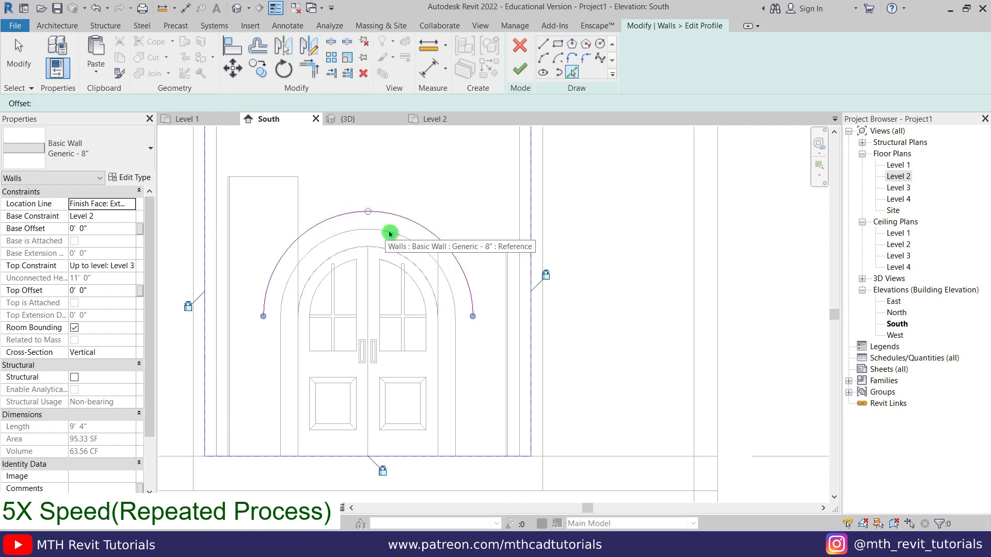
pyautogui.click(456, 352)
pyautogui.click(280, 361)
pyautogui.press('Escape')
# - Split the profile's base line inside the opening, trim it to both jamb lines, finish the profile and return to the Level 2 plan
pyautogui.press('s')
pyautogui.press('l')
pyautogui.click(336, 456)
pyautogui.press('t')
pyautogui.press('r')
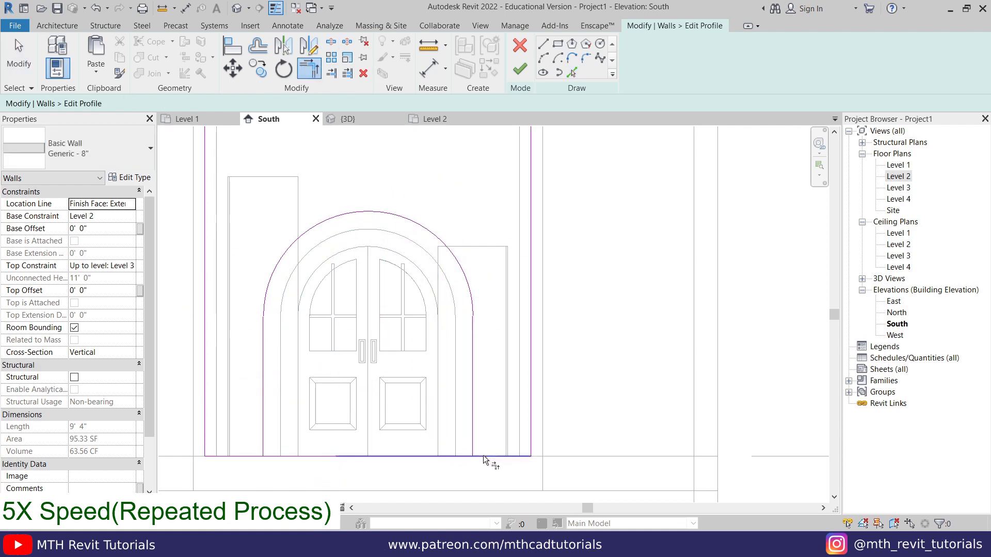
pyautogui.click(521, 68)
pyautogui.click(436, 119)
# - Open the outermost front wall's profile in the South elevation and pick the largest arch and its two jambs offset 6" outward
pyautogui.click(409, 422)
pyautogui.click(520, 69)
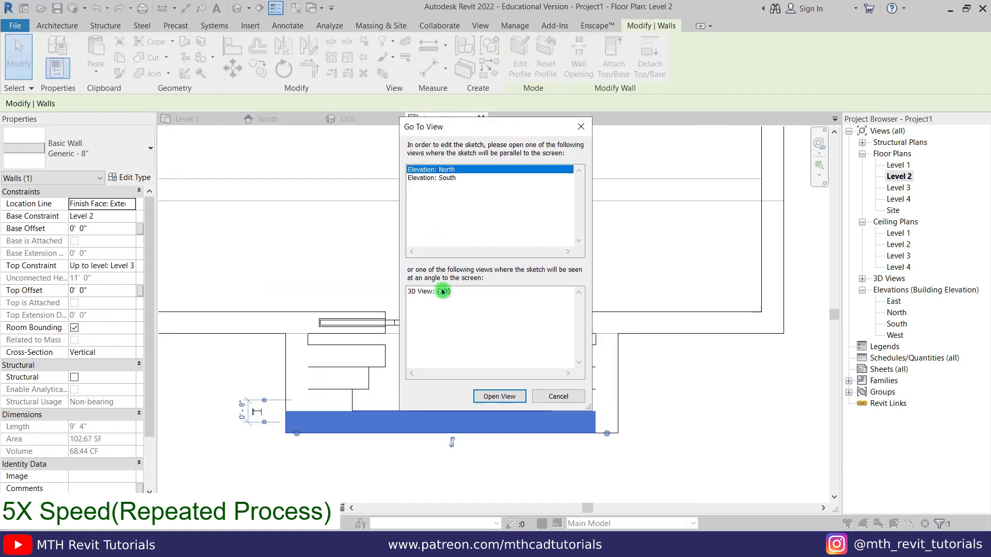
pyautogui.click(501, 398)
pyautogui.click(571, 72)
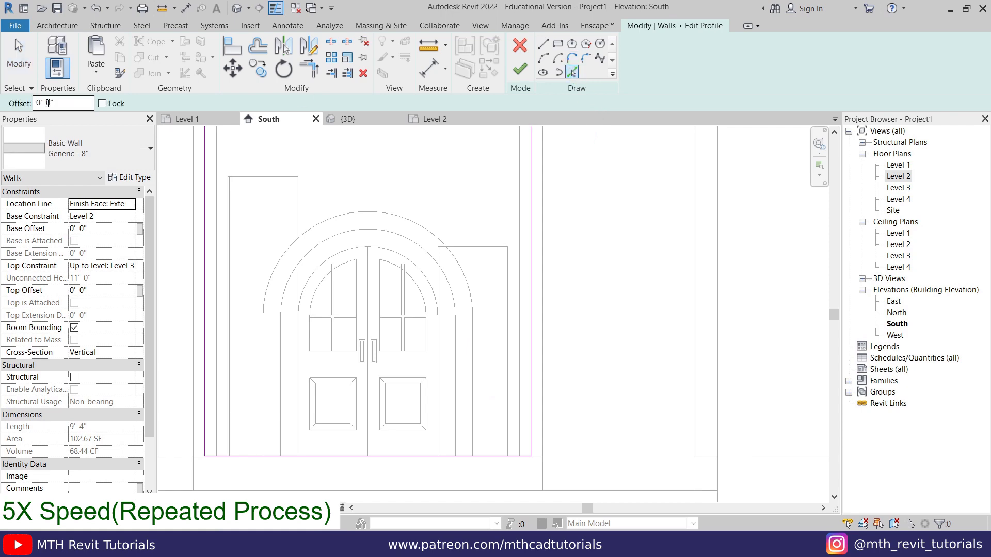
pyautogui.click(410, 220)
pyautogui.click(473, 372)
pyautogui.click(262, 369)
pyautogui.press('Escape')
# - Split the outermost wall's base line inside the opening, trim both parts to the new jamb lines and finish the profile
pyautogui.press('s')
pyautogui.press('l')
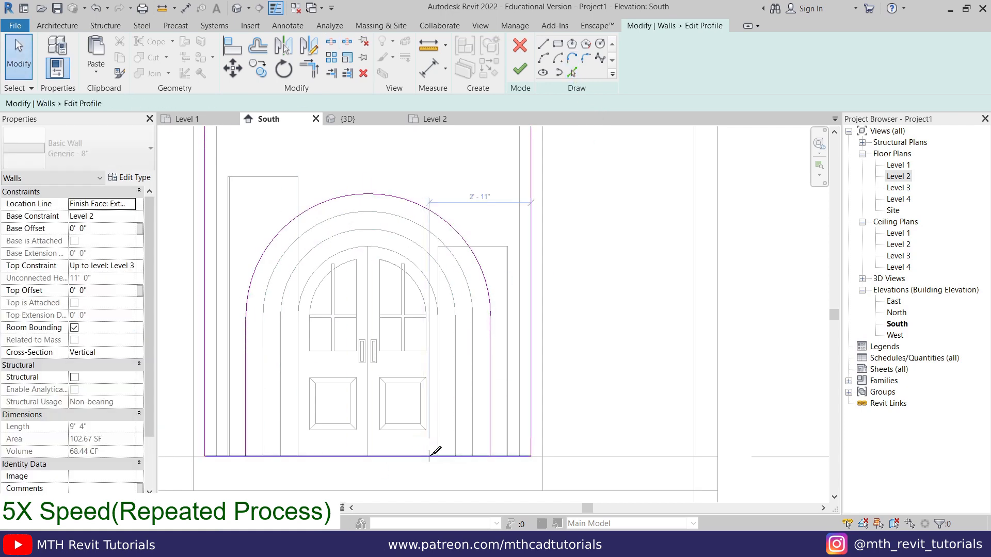
pyautogui.click(429, 456)
pyautogui.press('t')
pyautogui.press('r')
pyautogui.click(511, 456)
pyautogui.click(490, 445)
pyautogui.click(227, 456)
pyautogui.click(246, 428)
pyautogui.click(520, 69)
# - Examine the stepped arched openings around the door from several angles in the 3D view
pyautogui.click(348, 119)
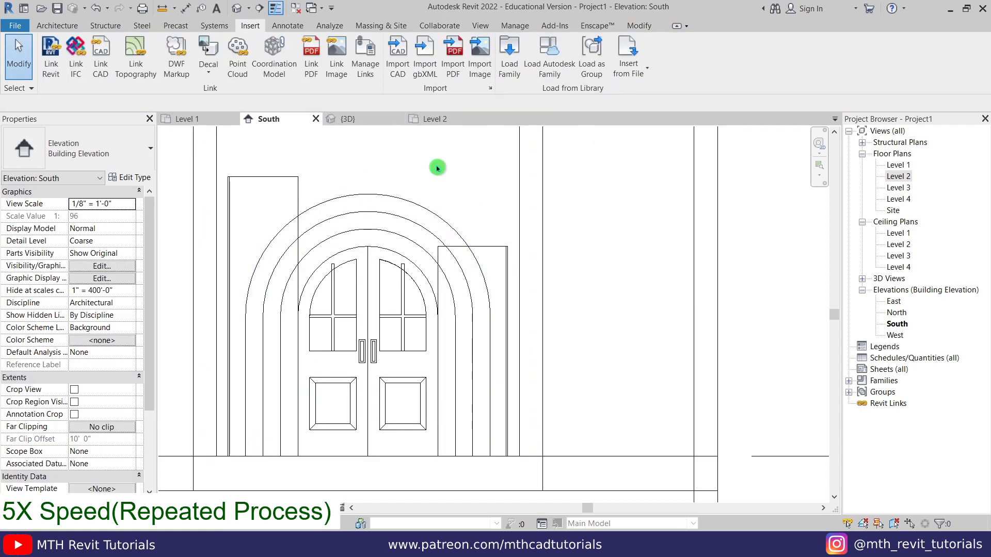
pyautogui.keyDown('shift'); pyautogui.moveTo(495, 415); pyautogui.dragTo(417, 330, button='middle'); pyautogui.keyUp('shift')
pyautogui.scroll(2, 420, 394)
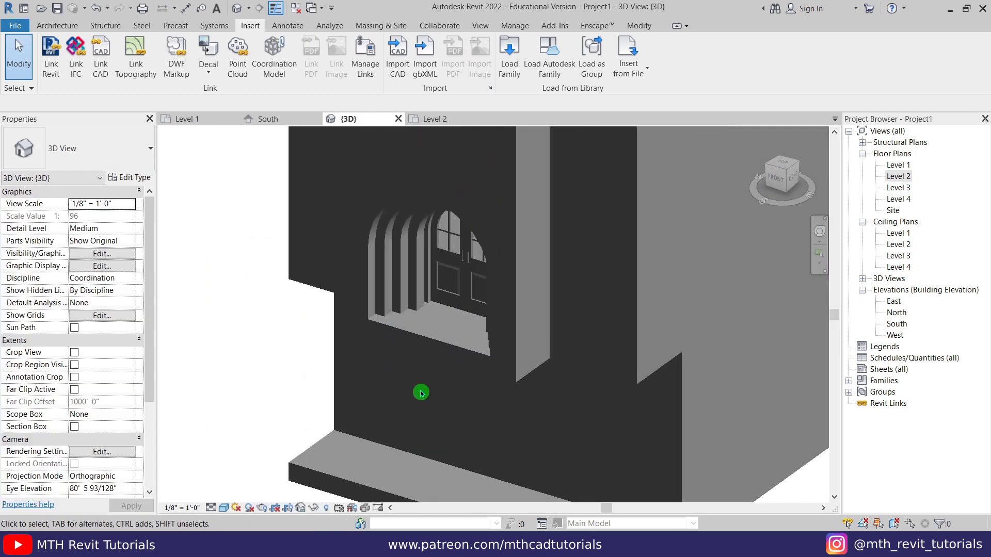
pyautogui.keyDown('shift'); pyautogui.moveTo(420, 394); pyautogui.dragTo(553, 347, button='middle'); pyautogui.keyUp('shift')
pyautogui.scroll(2, 520, 276)
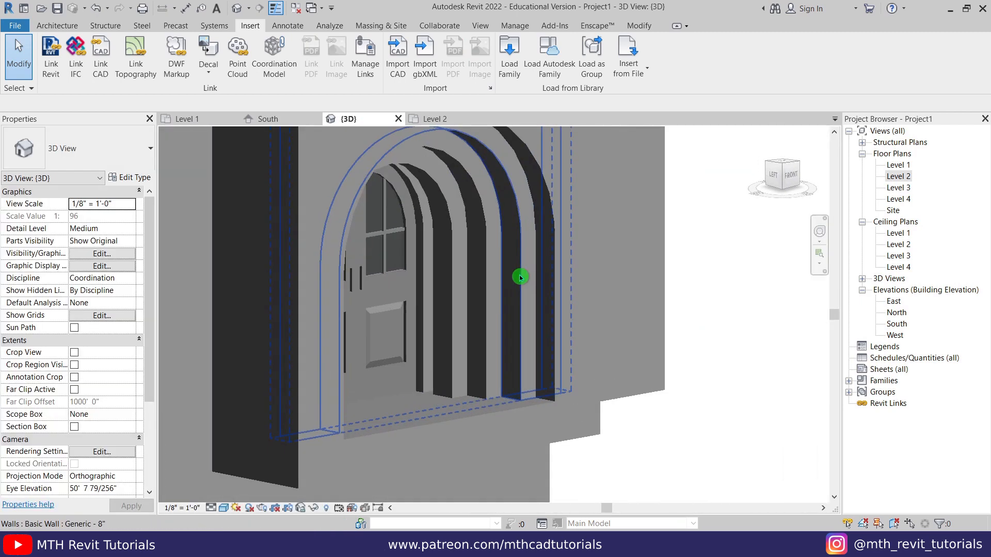
pyautogui.keyDown('shift'); pyautogui.moveTo(489, 315); pyautogui.dragTo(369, 402, button='middle'); pyautogui.keyUp('shift')
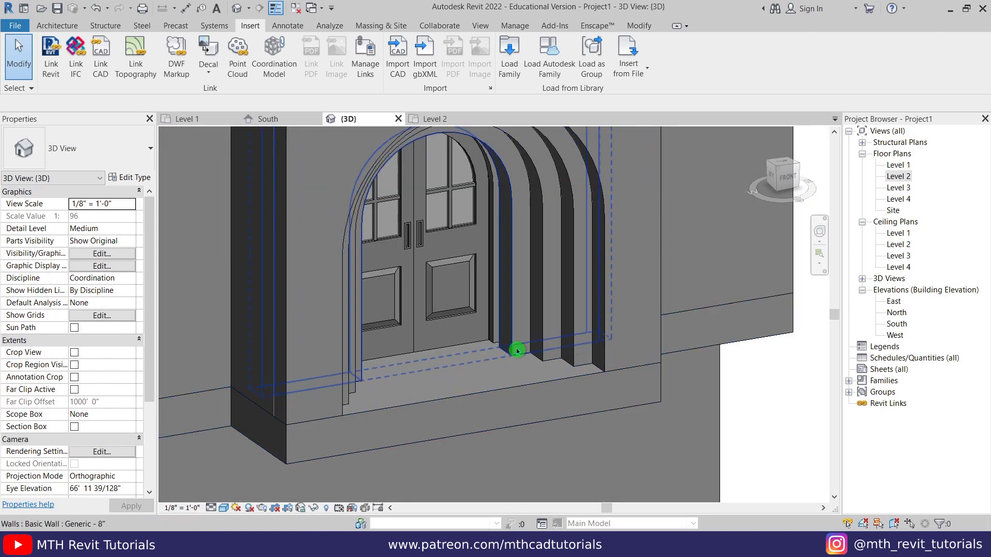
# - In the Level 2 plan, select the four stepped front walls and move them 4" back against the facade wall
pyautogui.click(447, 121)
pyautogui.moveTo(443, 279); pyautogui.dragTo(456, 369, button='middle')
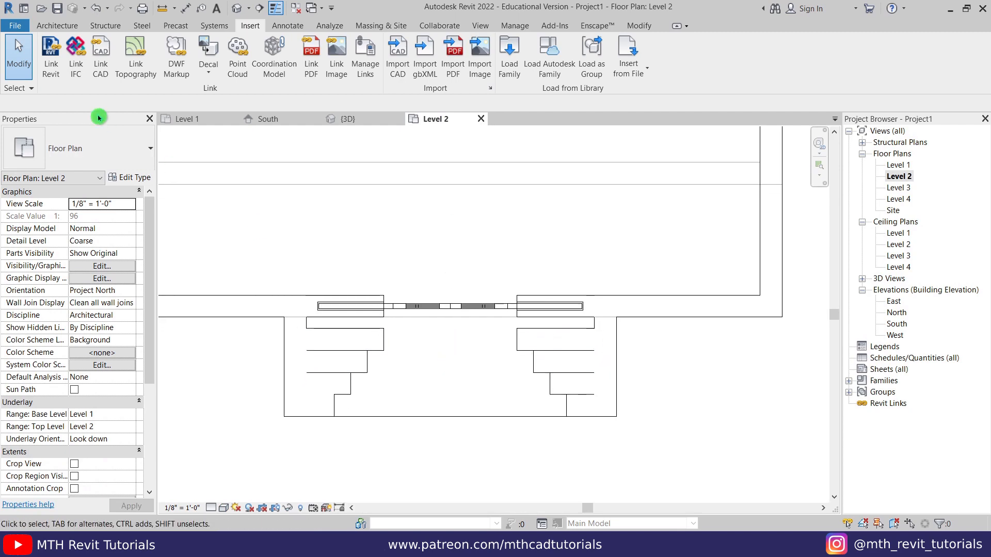
pyautogui.click(58, 26)
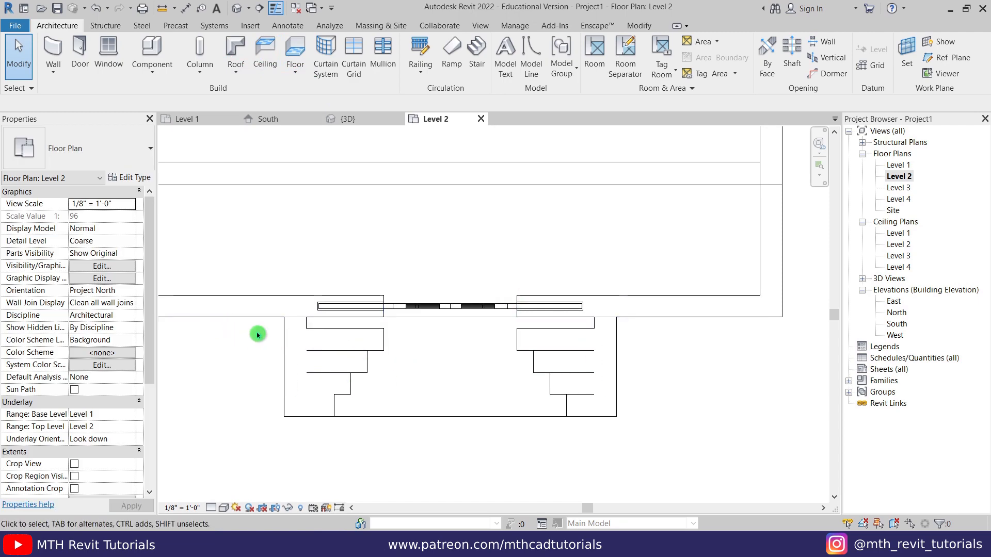
pyautogui.moveTo(259, 330); pyautogui.dragTo(660, 449)
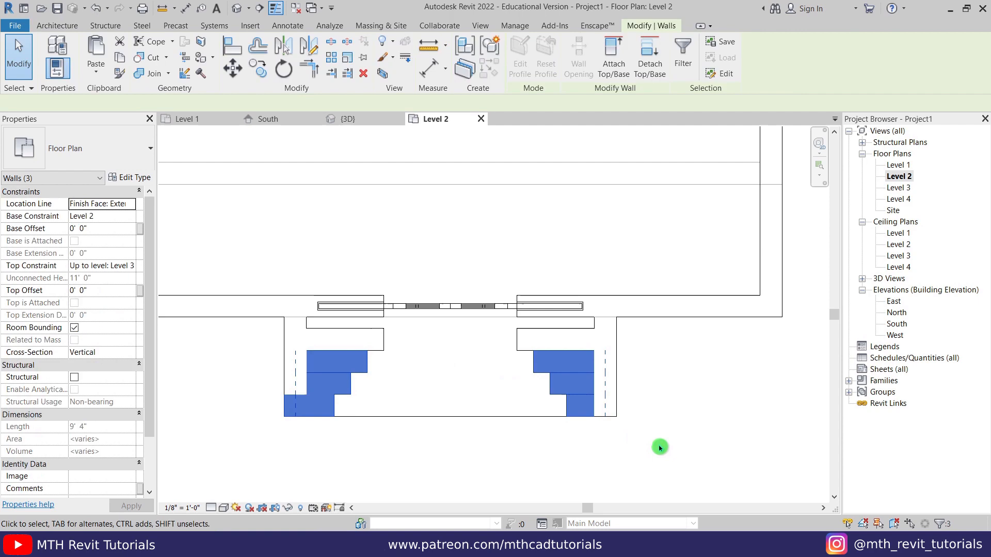
pyautogui.keyDown('ctrl'); pyautogui.click(539, 333); pyautogui.keyUp('ctrl')
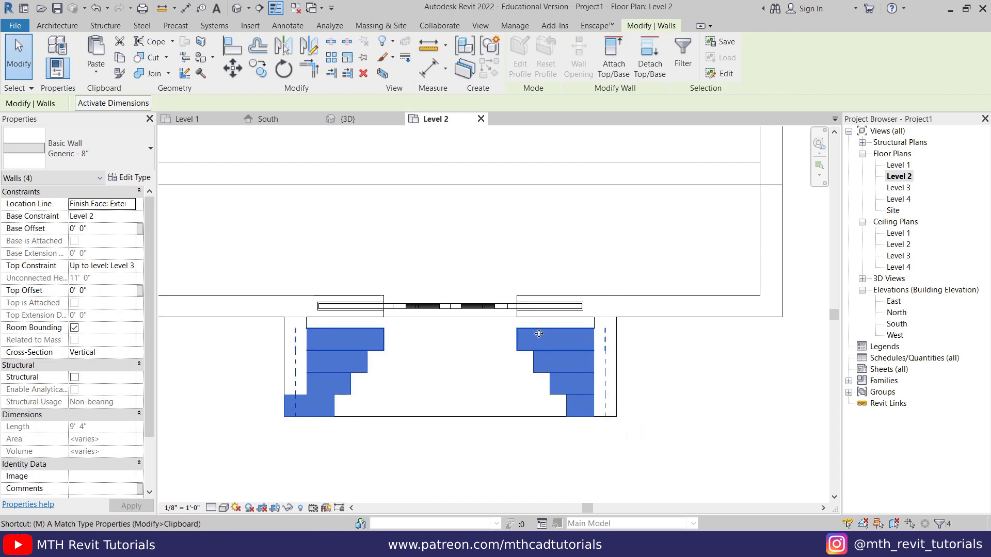
pyautogui.press('m')
pyautogui.press('v')
pyautogui.click(581, 329)
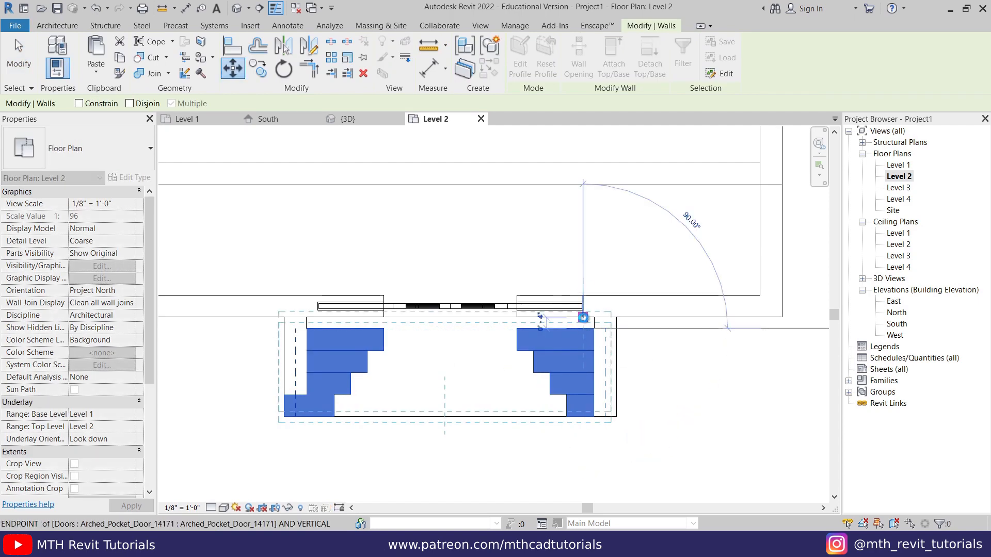
pyautogui.click(584, 317)
pyautogui.click(482, 370)
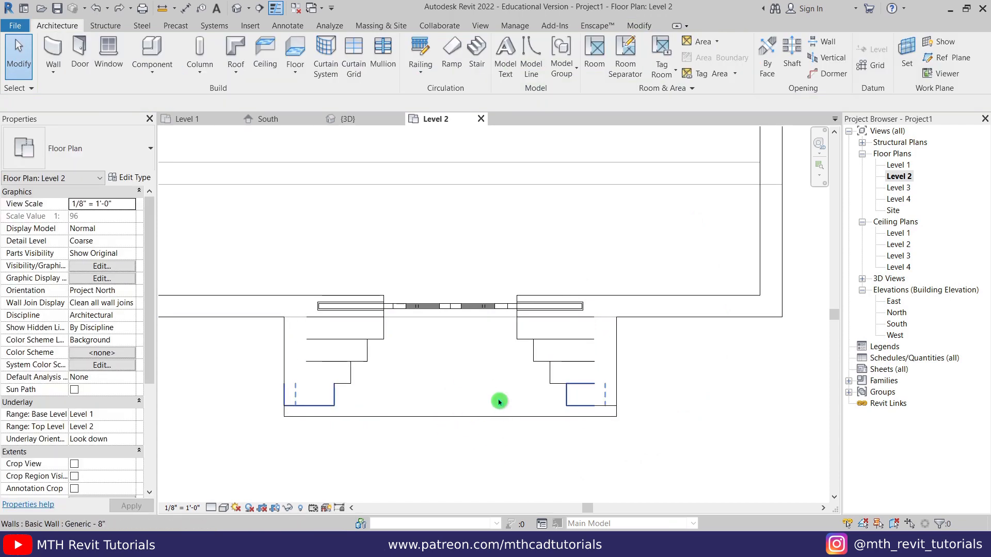
# - Edit the Level 2 floor boundary, pulling its front edge back to the outermost wall's front face, and finish the sketch
pyautogui.doubleClick(467, 421)
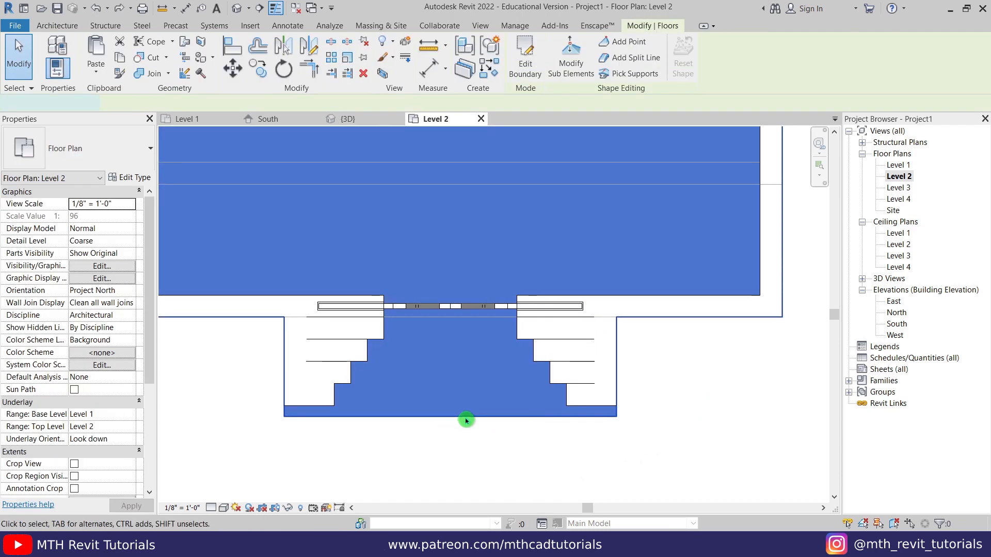
pyautogui.click(448, 417)
pyautogui.moveTo(450, 409); pyautogui.dragTo(451, 399)
pyautogui.click(520, 76)
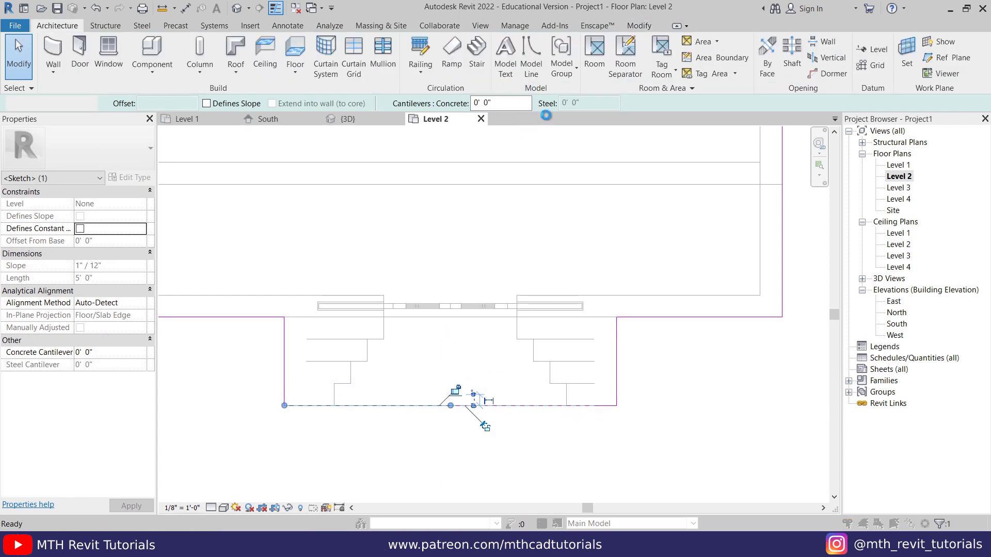
pyautogui.click(586, 282)
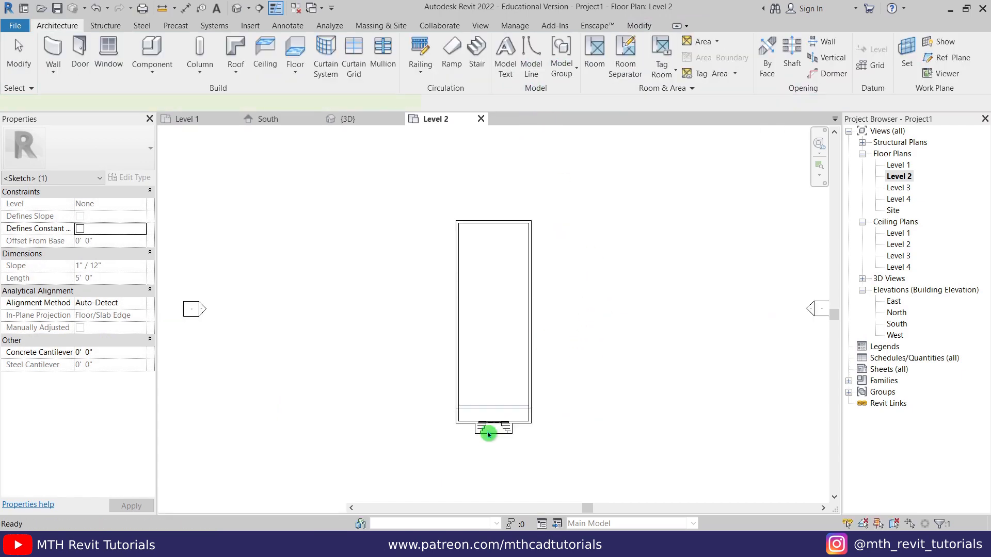
# - Sketch a 7' 0" Handrail - Rectangular railing path between the outermost wall's jambs, finish it and check it in the 3D view
pyautogui.scroll(5, 502, 440)
pyautogui.click(502, 439)
pyautogui.scroll(-2, 502, 438)
pyautogui.moveTo(502, 437); pyautogui.dragTo(425, 435, button='middle')
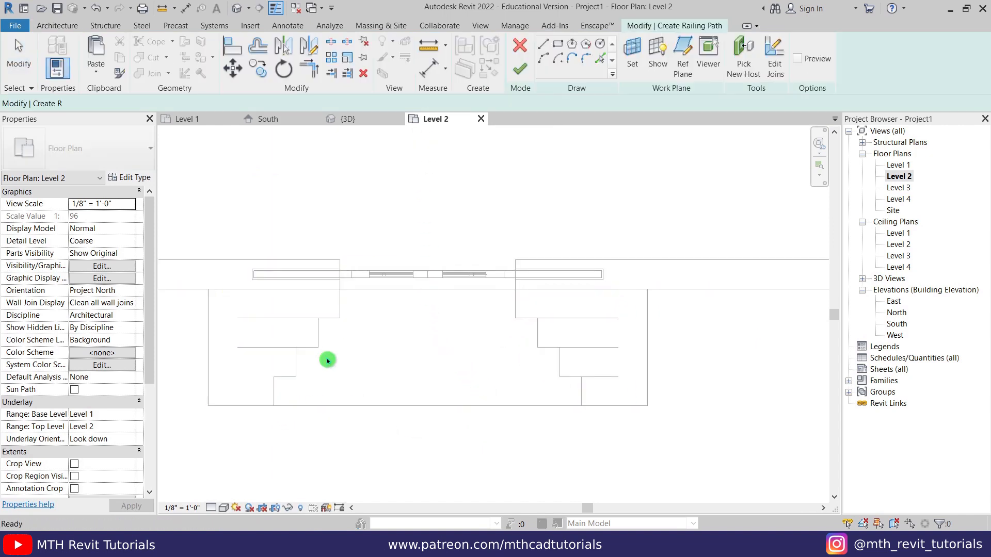
pyautogui.click(273, 392)
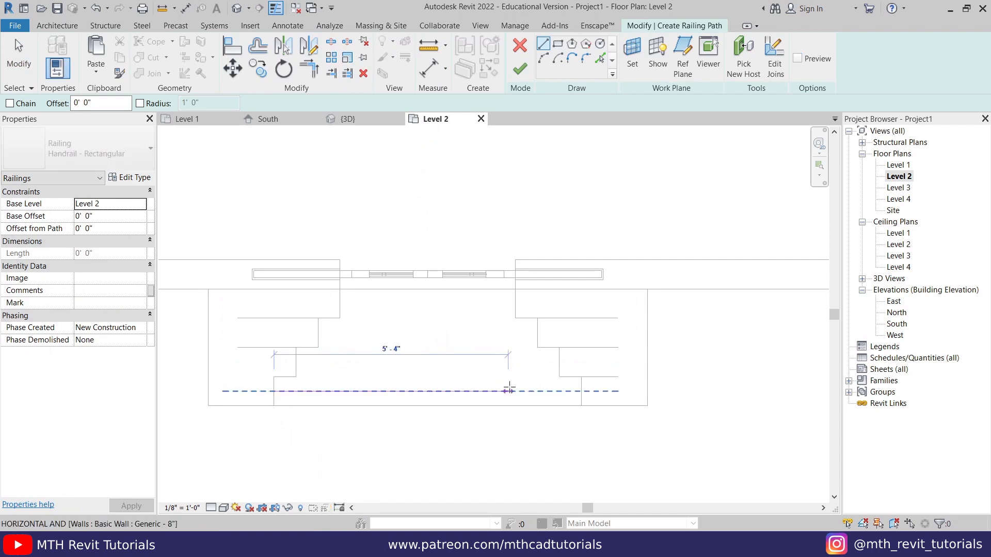
pyautogui.click(581, 391)
pyautogui.press('Escape')
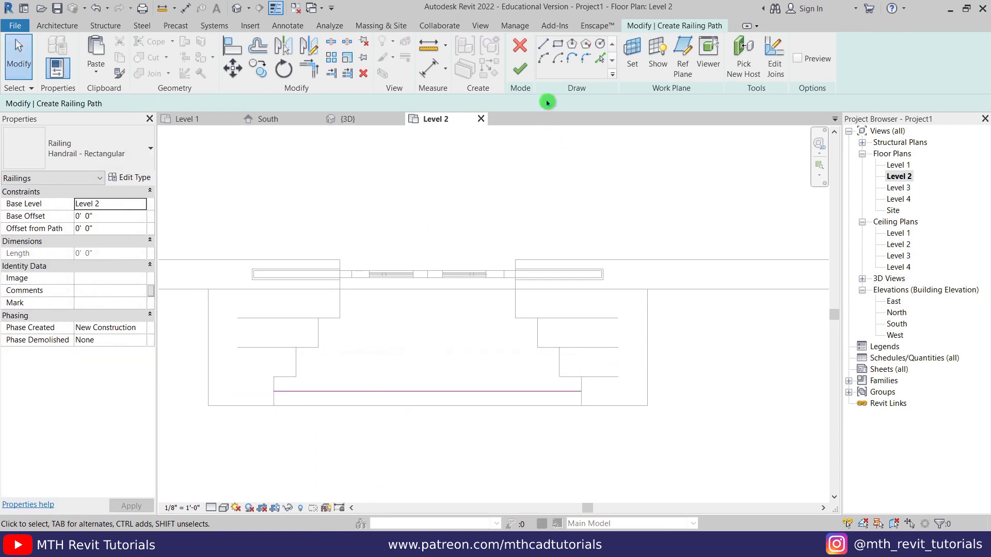
pyautogui.click(515, 70)
pyautogui.click(365, 118)
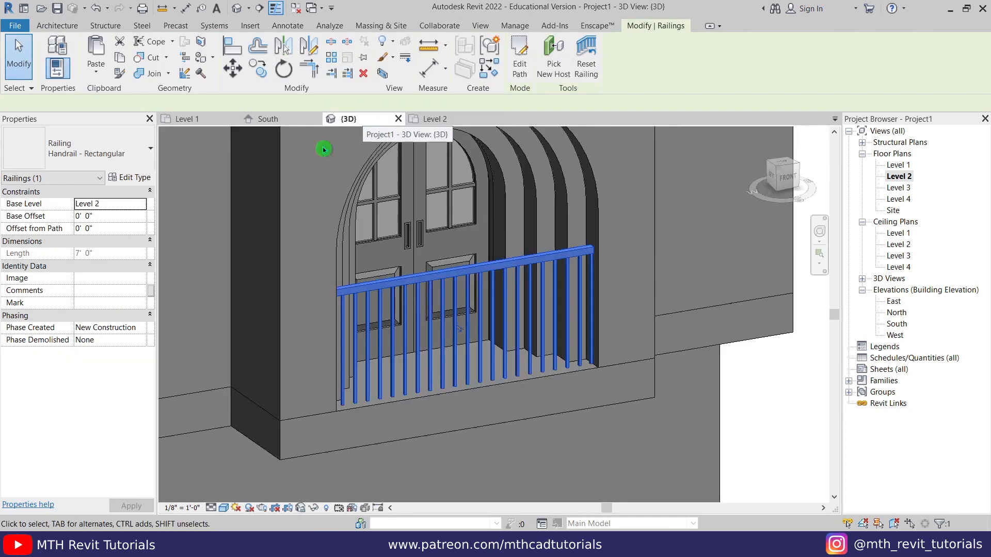
pyautogui.press('Escape')
# - Align the balcony parapet's front face with the face of the arched wall below it
pyautogui.scroll(-2, 608, 308)
pyautogui.keyDown('shift'); pyautogui.moveTo(608, 307); pyautogui.dragTo(458, 359, button='middle'); pyautogui.keyUp('shift')
pyautogui.keyDown('shift'); pyautogui.moveTo(450, 313); pyautogui.dragTo(511, 229, button='middle'); pyautogui.keyUp('shift')
pyautogui.moveTo(512, 308); pyautogui.dragTo(558, 336, button='middle')
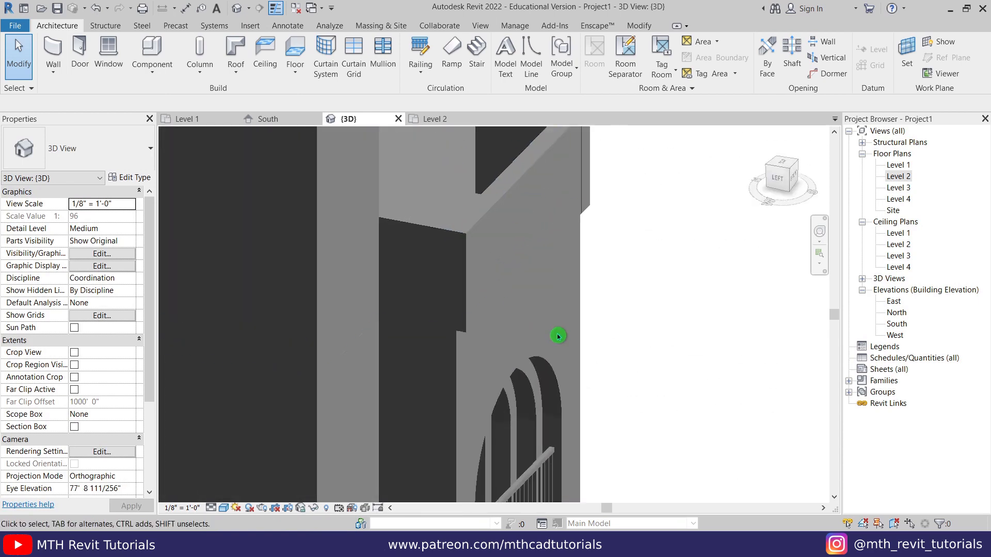
pyautogui.scroll(2, 557, 336)
pyautogui.press('a')
pyautogui.press('l')
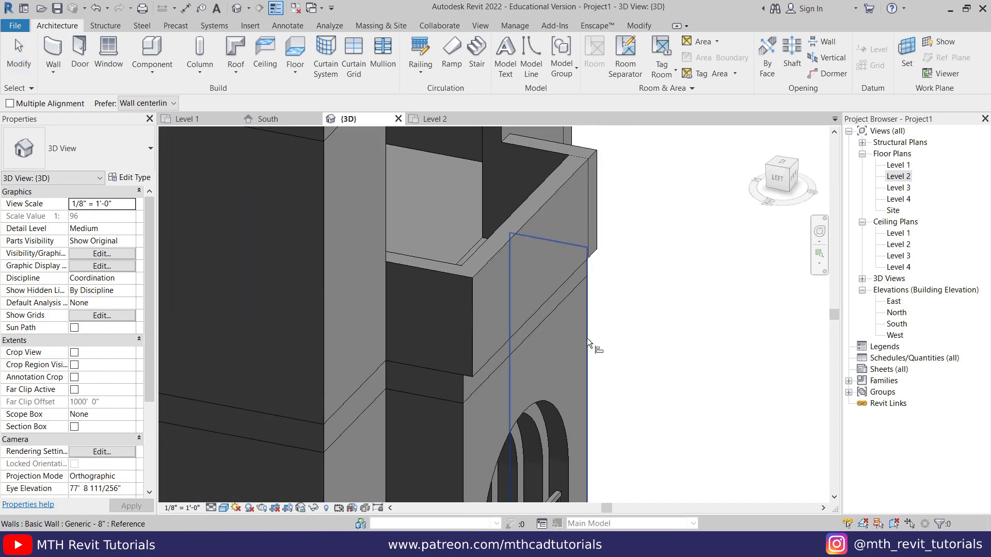
pyautogui.click(547, 401)
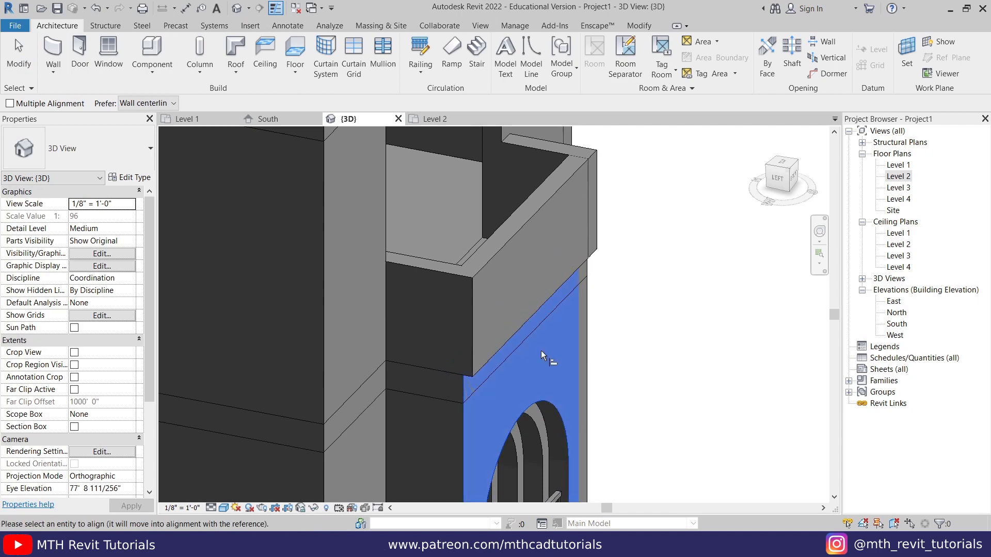
pyautogui.click(521, 240)
pyautogui.press('Escape')
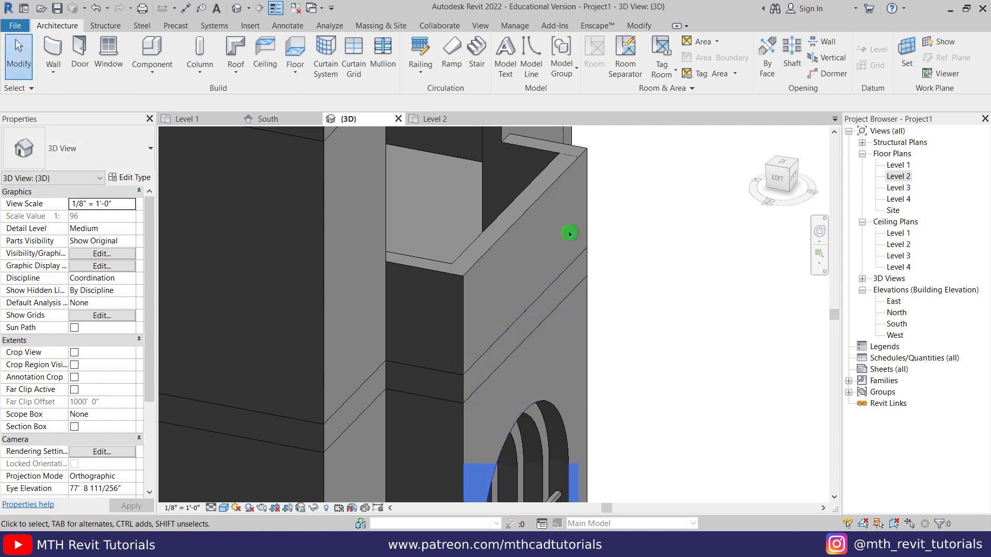
# - In the Level 3 plan, delete the short front wall right of the balcony and extend the left one to the right side wall
pyautogui.scroll(-2, 639, 304)
pyautogui.keyDown('shift'); pyautogui.moveTo(639, 305); pyautogui.dragTo(553, 299, button='middle'); pyautogui.keyUp('shift')
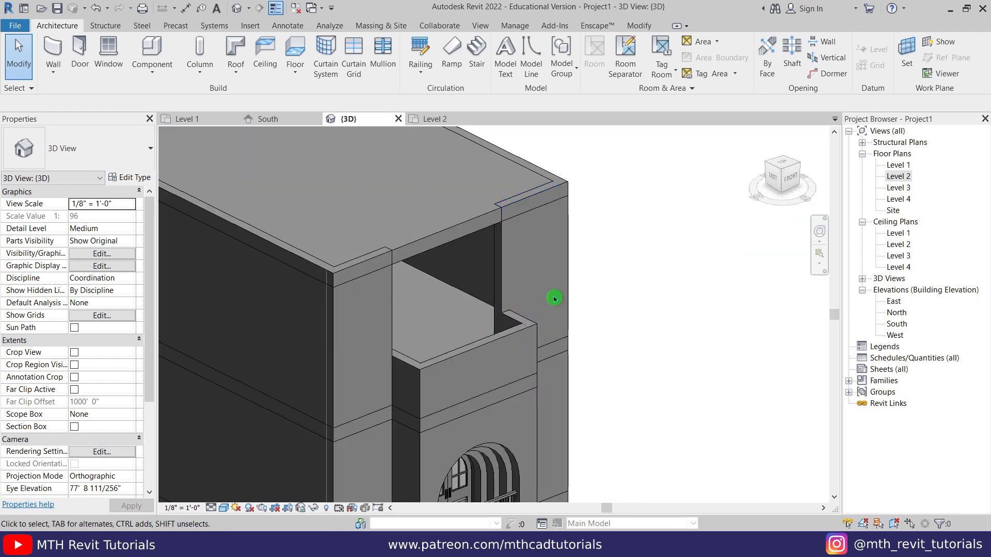
pyautogui.doubleClick(899, 187)
pyautogui.scroll(5, 514, 367)
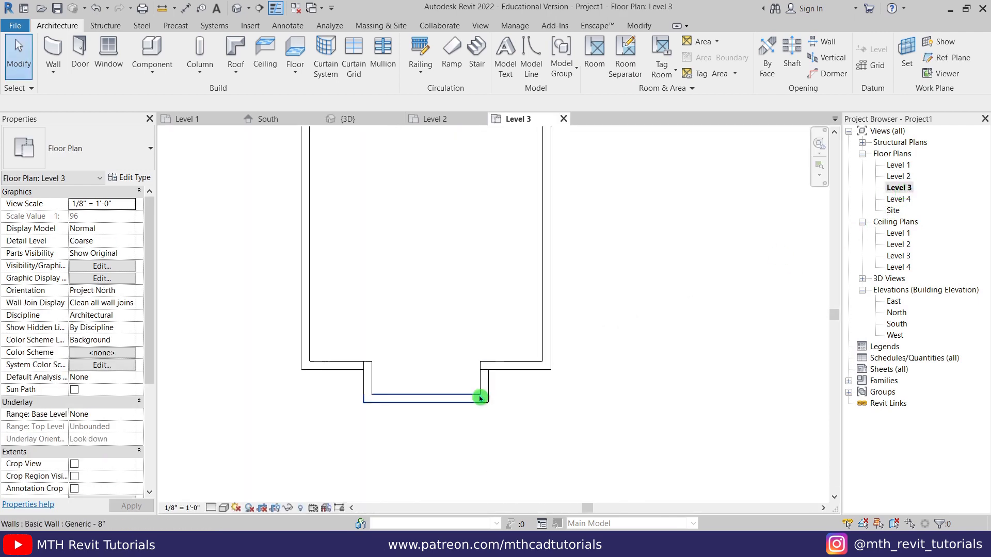
pyautogui.click(522, 355)
pyautogui.press('Delete')
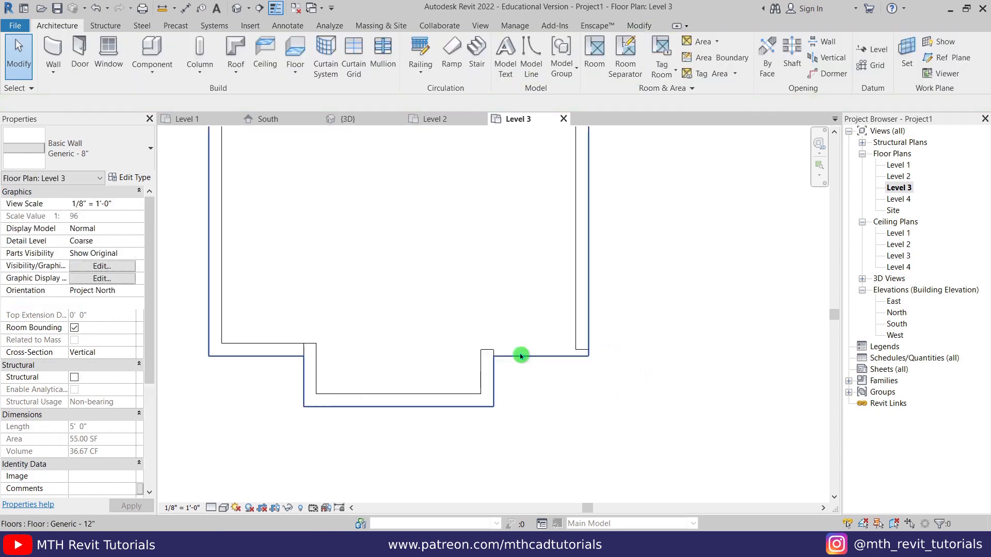
pyautogui.click(240, 349)
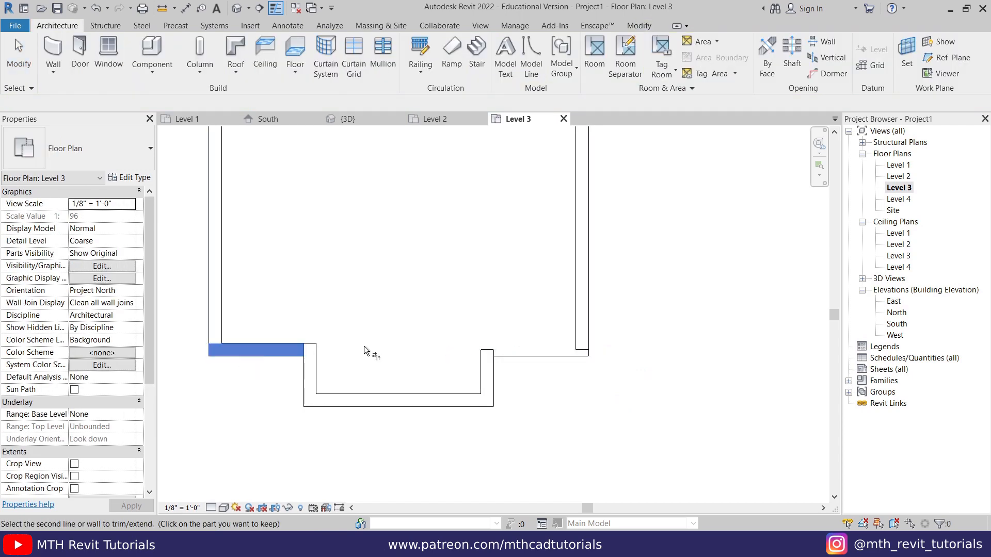
pyautogui.click(576, 326)
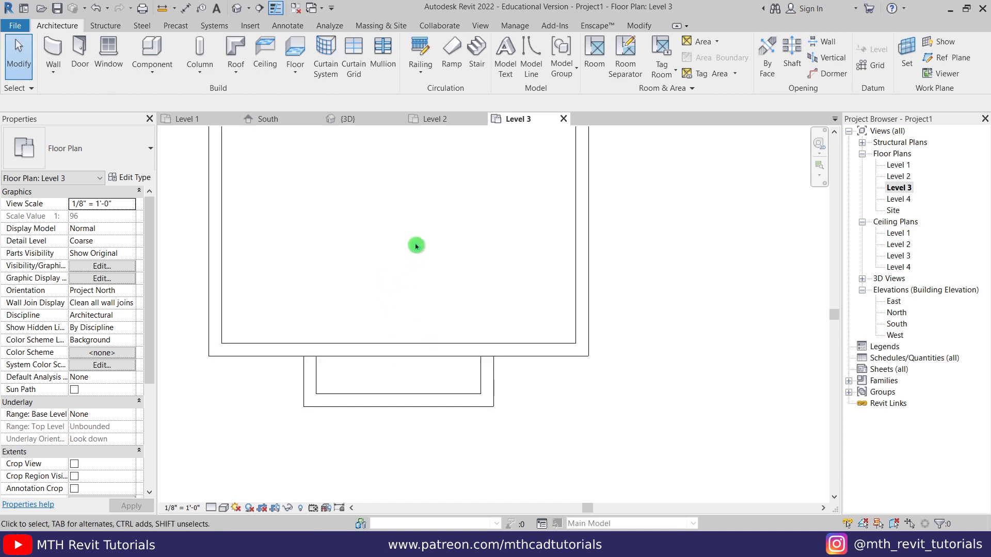
# - Cut a rectangular opening 8' 0" wide in the Level 3 front wall behind the balcony
pyautogui.click(825, 46)
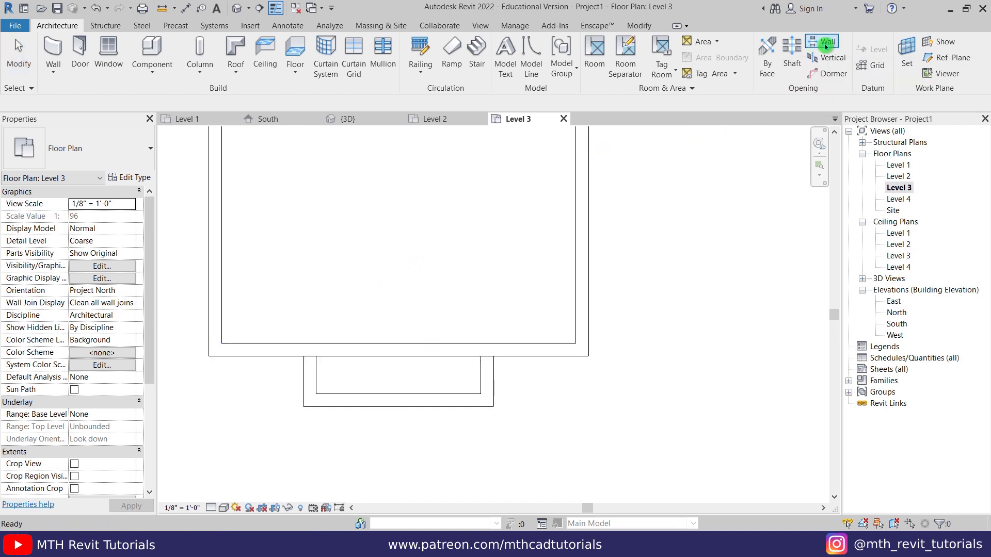
pyautogui.click(341, 343)
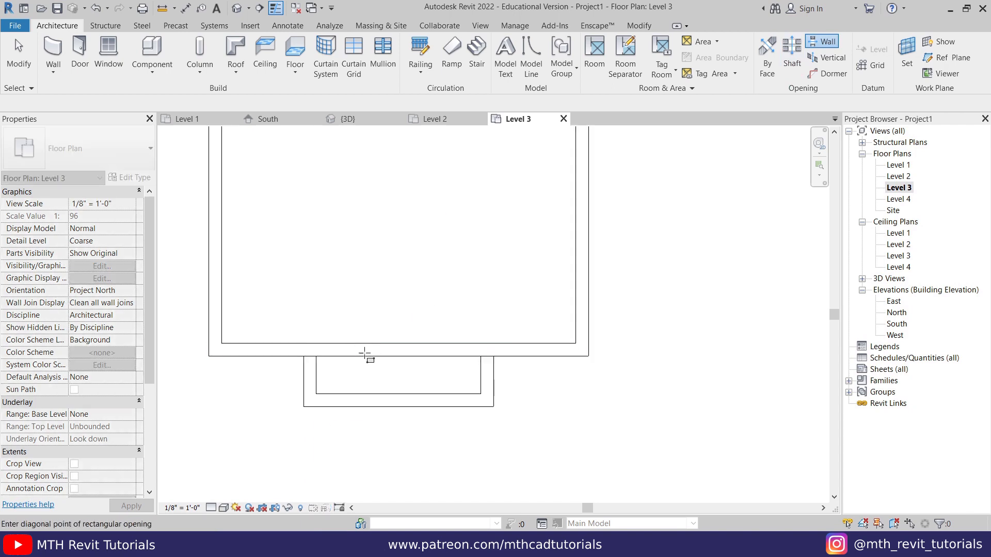
pyautogui.click(453, 365)
pyautogui.scroll(2, 454, 362)
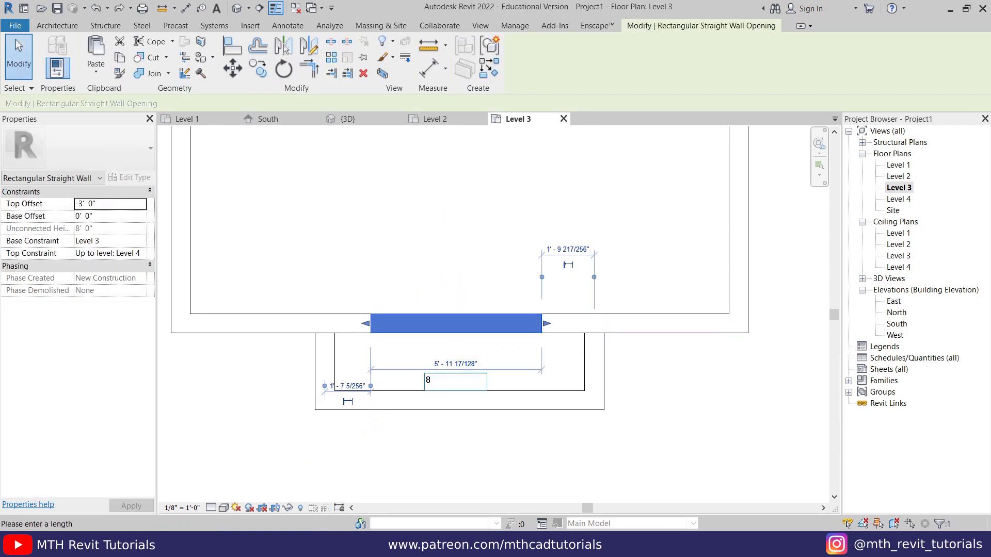
pyautogui.click(454, 368)
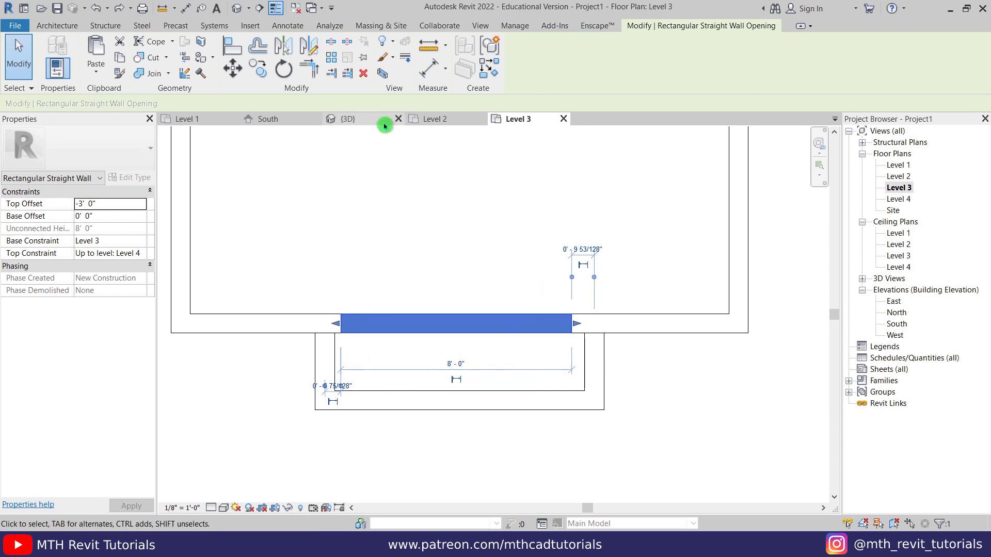
# - Dimension the distance from the opening's right edge to the outer face of the right side wall
pyautogui.click(433, 77)
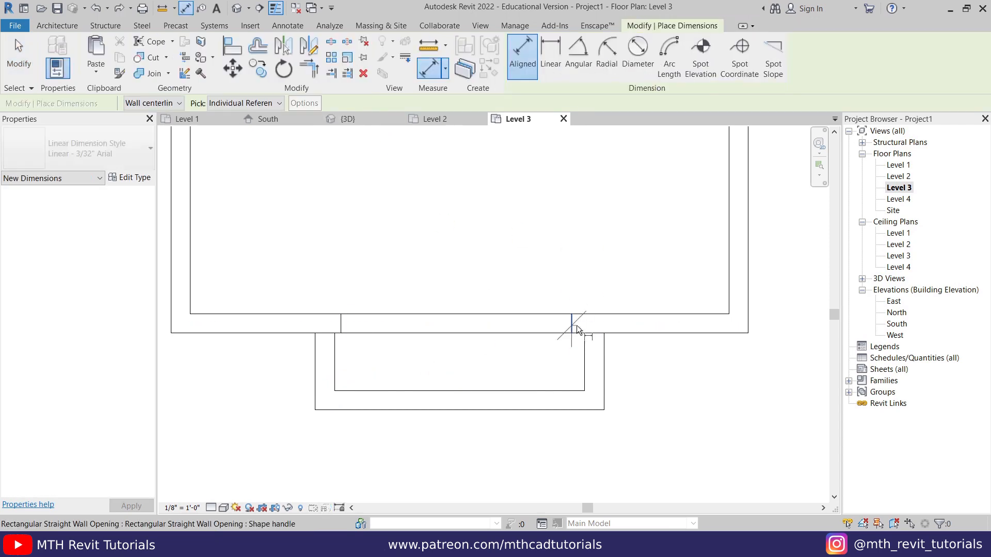
pyautogui.click(573, 325)
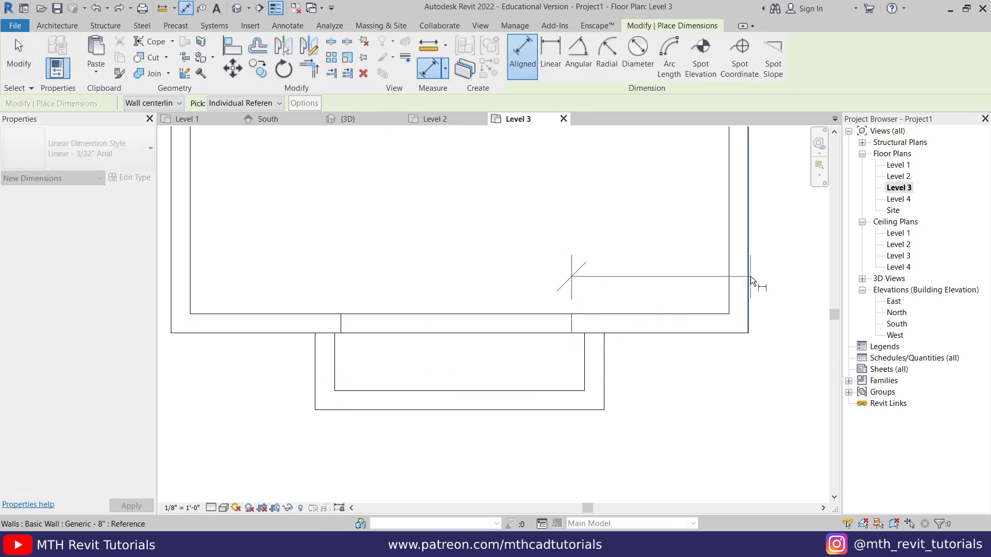
pyautogui.click(751, 276)
pyautogui.click(666, 392)
pyautogui.press('Escape')
pyautogui.press('Escape')
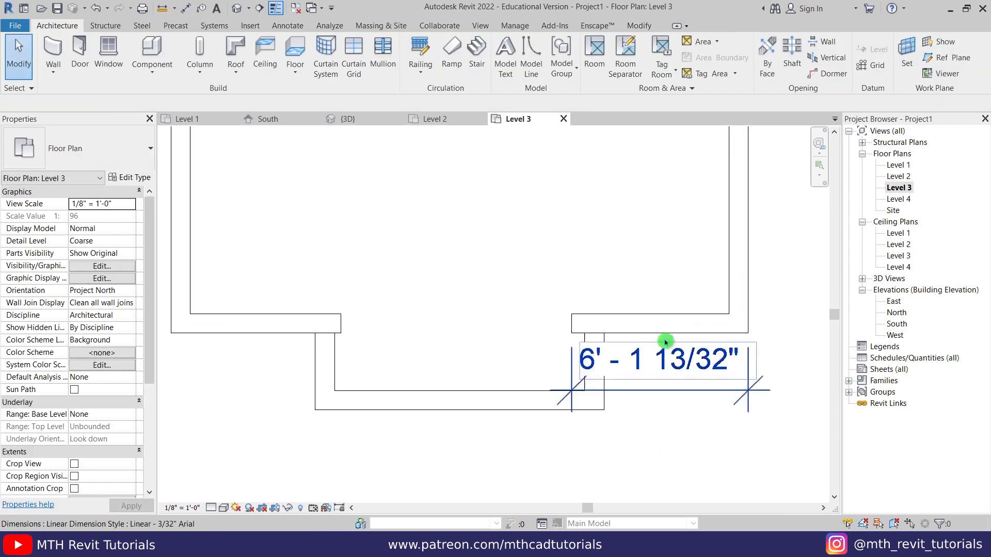
# - Set the distance between the opening's right edge and the right side wall's outer face to 6' 0"
pyautogui.click(522, 326)
pyautogui.click(649, 366)
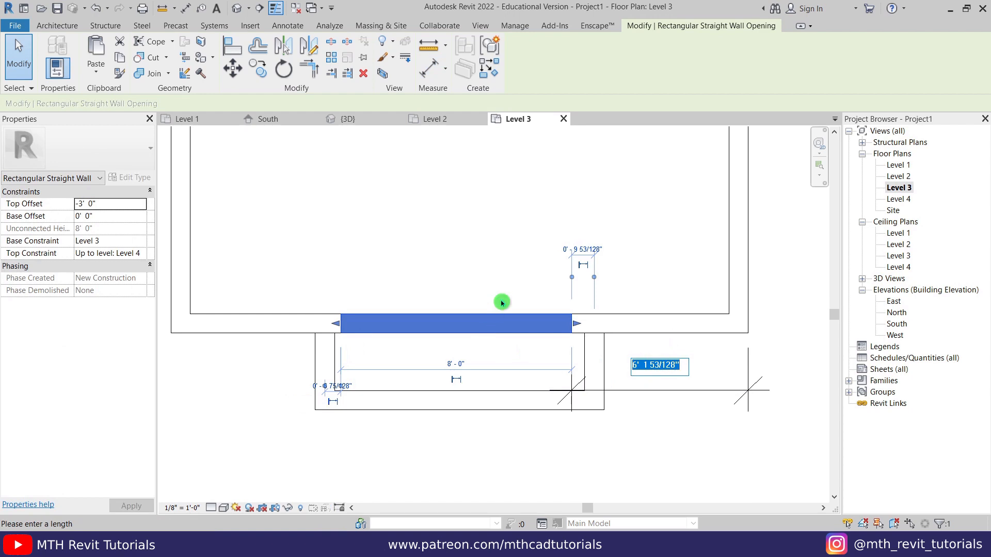
pyautogui.write('6')
pyautogui.press('Return')
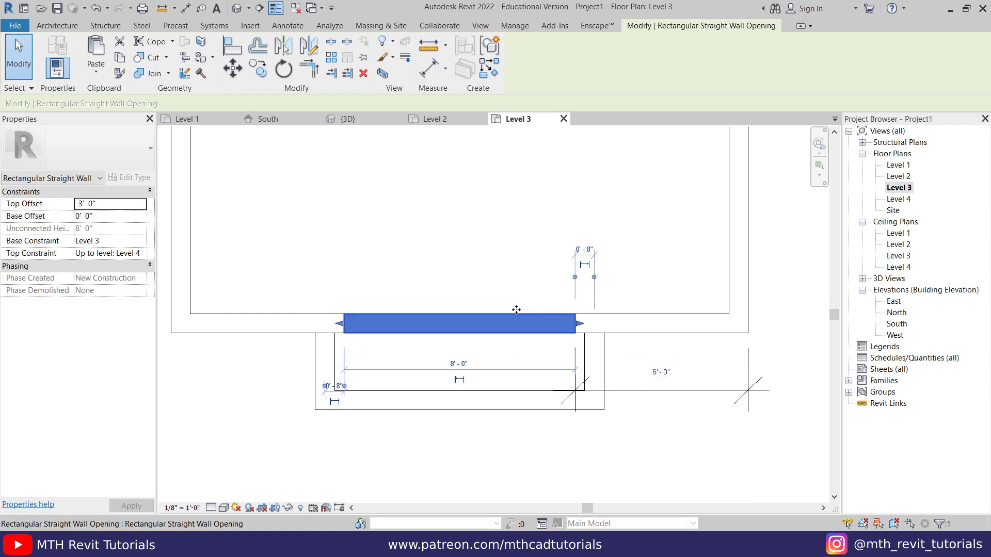
# - Dimension the distance from the left side wall's outer face to the opening's left edge
pyautogui.click(437, 76)
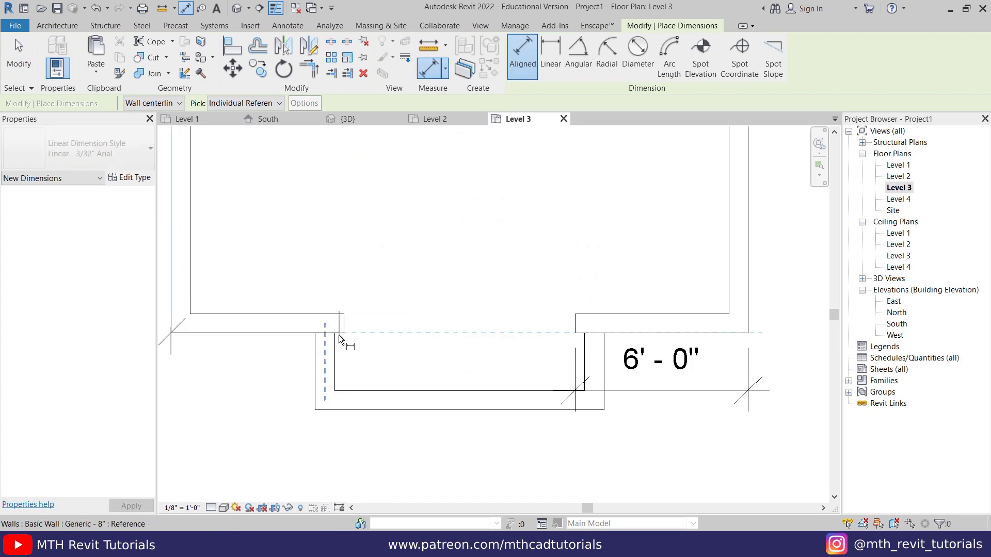
pyautogui.click(339, 336)
pyautogui.click(297, 385)
pyautogui.scroll(-2, 271, 395)
pyautogui.press('Escape')
pyautogui.press('Escape')
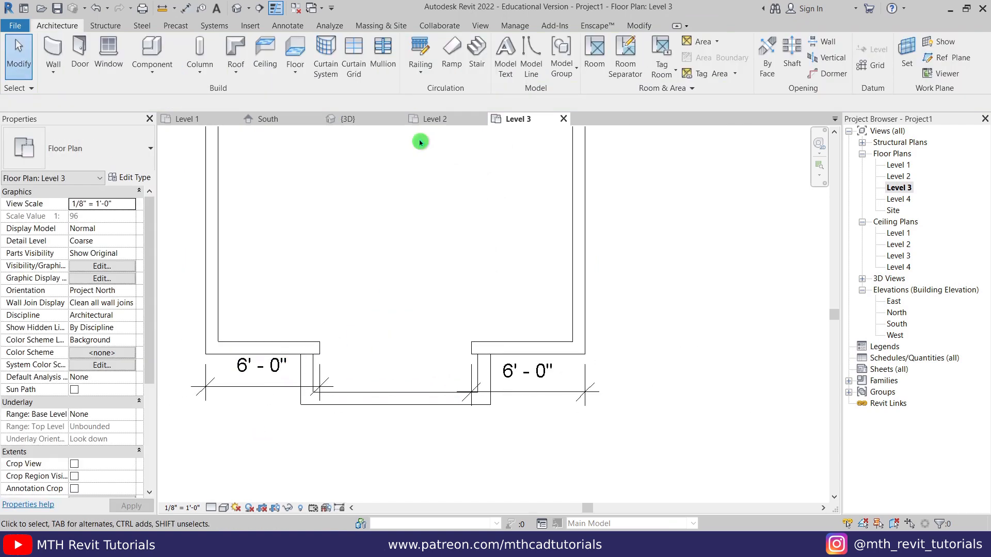
# - In the South elevation, dimension the wall opening's height from the Level 3 line to its top edge
pyautogui.click(268, 120)
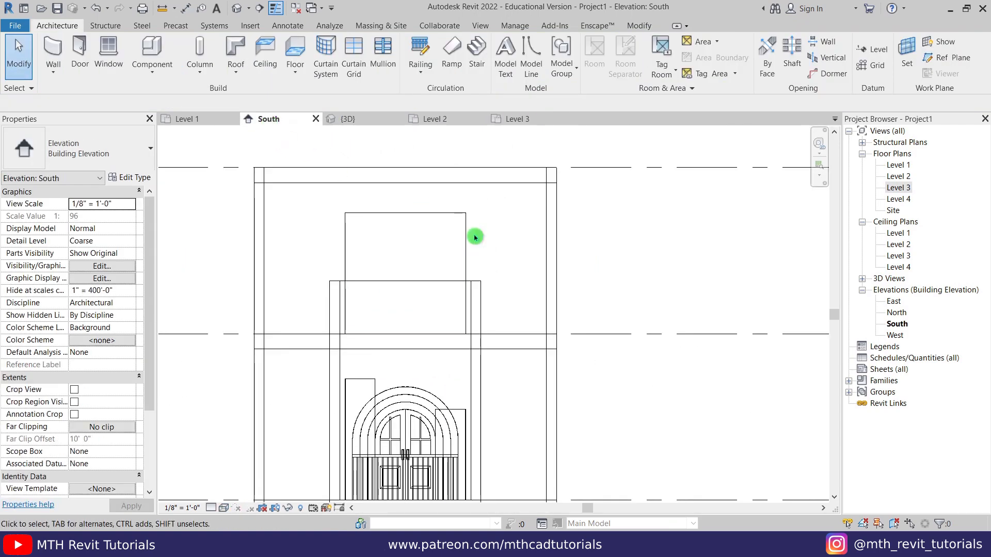
pyautogui.moveTo(418, 243); pyautogui.dragTo(419, 262, button='middle')
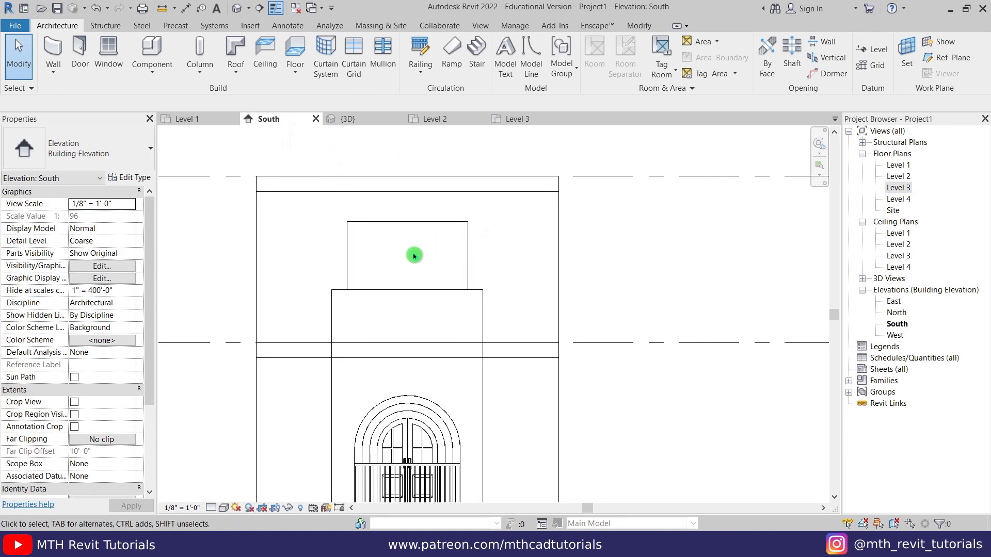
pyautogui.scroll(2, 414, 257)
pyautogui.moveTo(458, 265); pyautogui.dragTo(522, 244, button='middle')
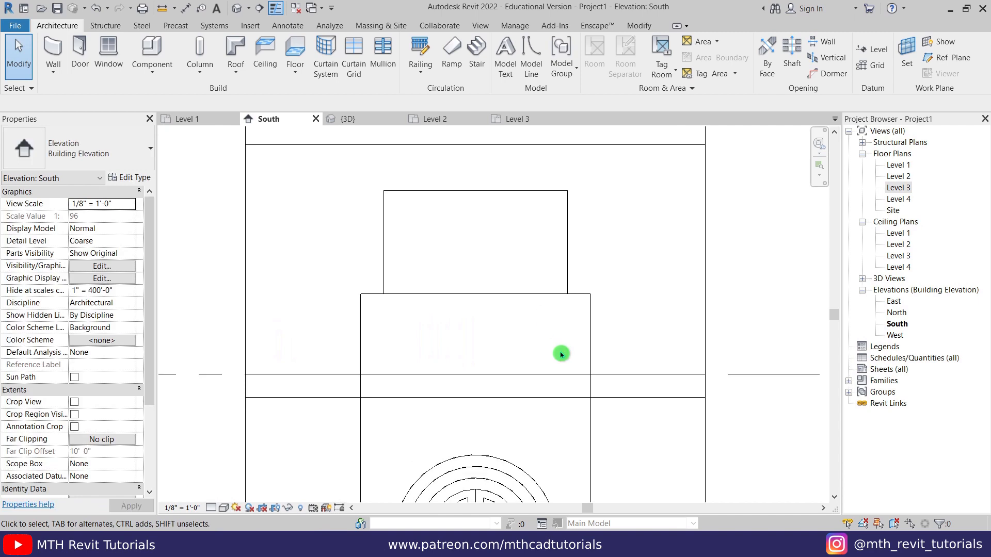
pyautogui.press('i')
pyautogui.click(509, 375)
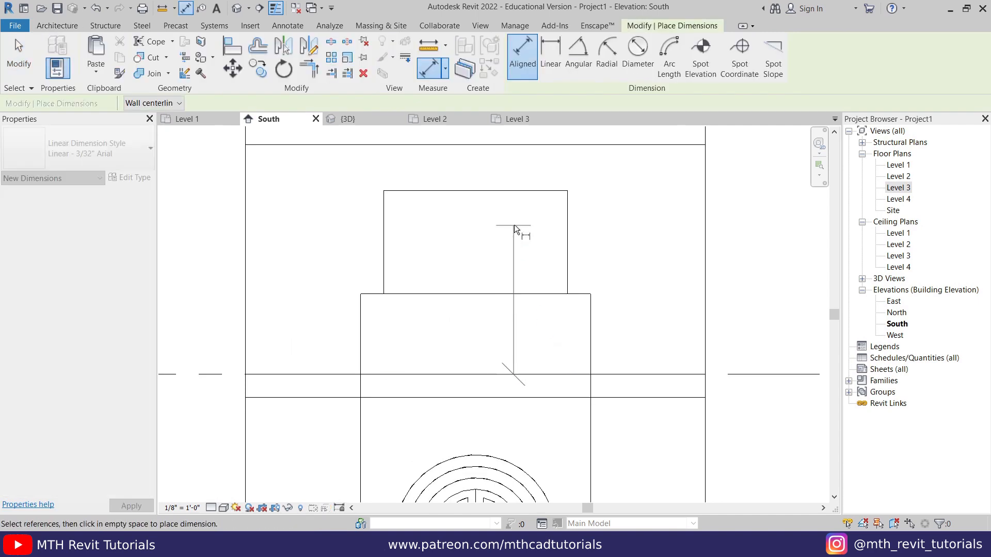
pyautogui.click(527, 191)
pyautogui.click(537, 220)
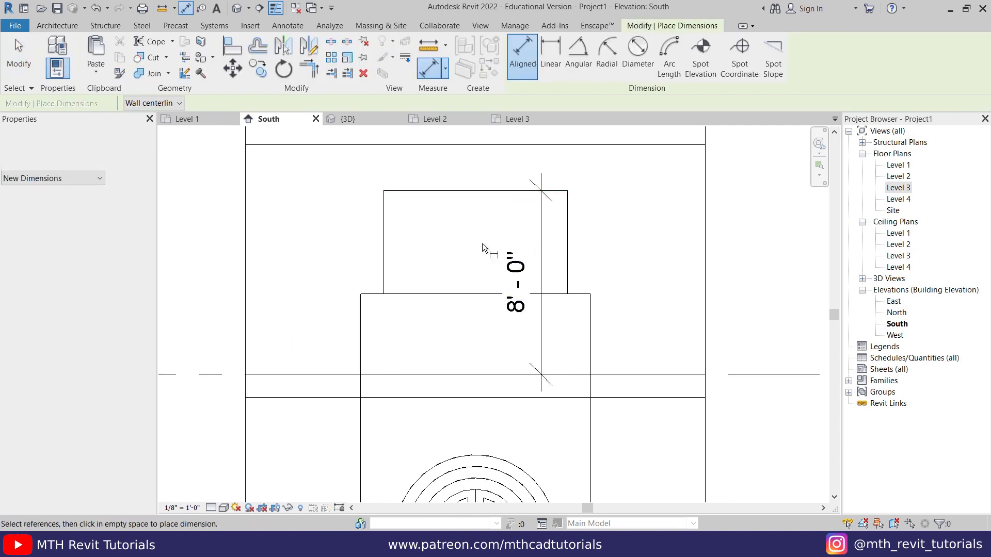
pyautogui.moveTo(486, 252); pyautogui.dragTo(439, 356, button='middle')
pyautogui.press('Escape')
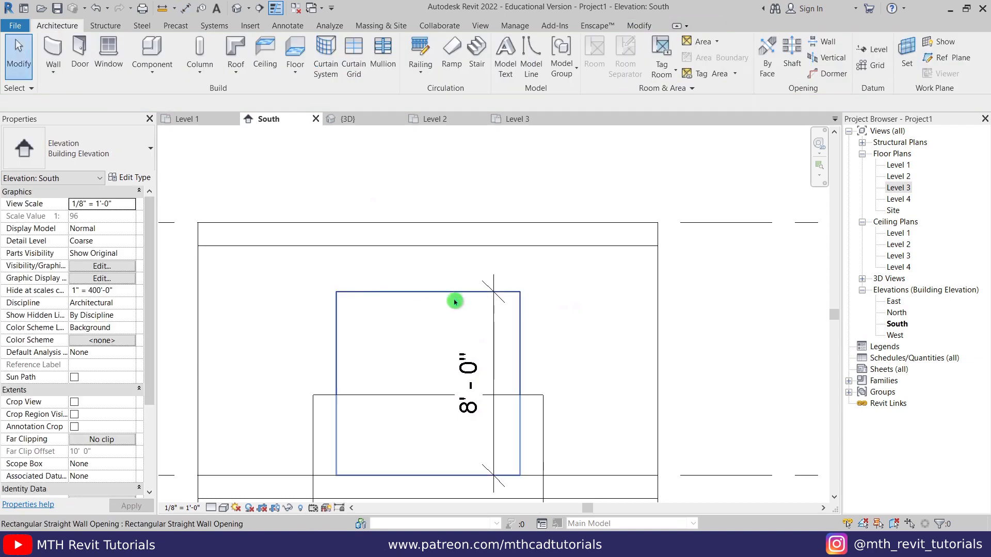
# - Set the wall opening's top offset to -4' and check the opening in the 3D view
pyautogui.click(390, 298)
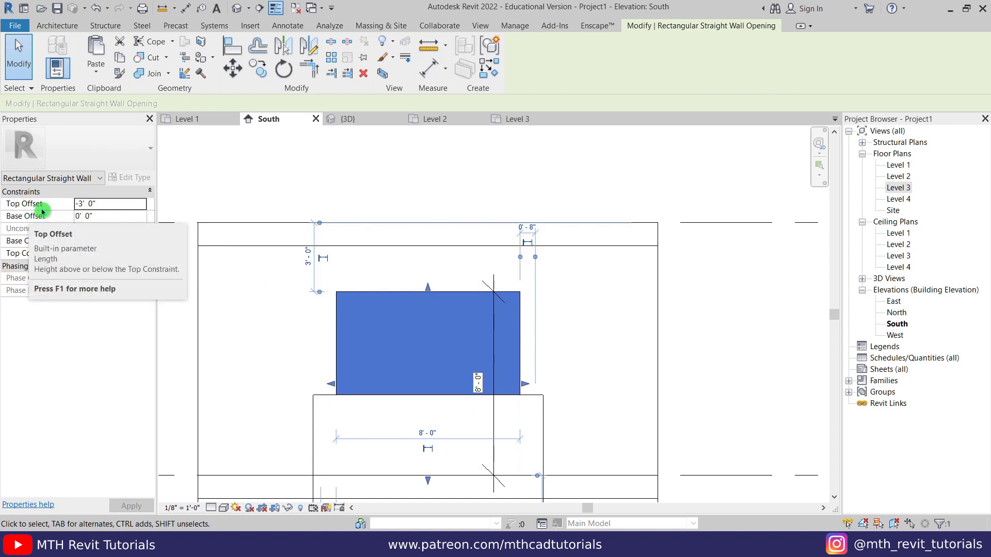
pyautogui.click(84, 204)
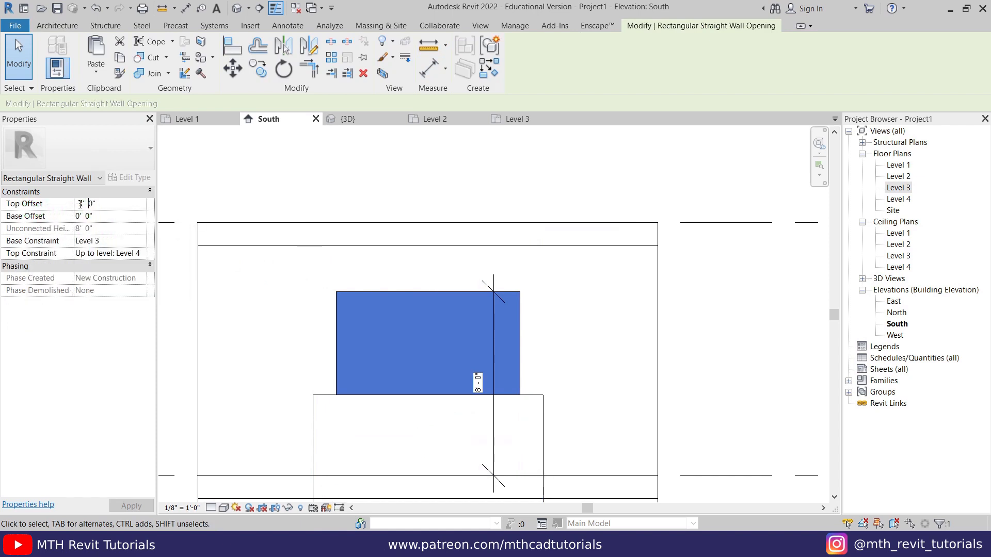
pyautogui.write('4')
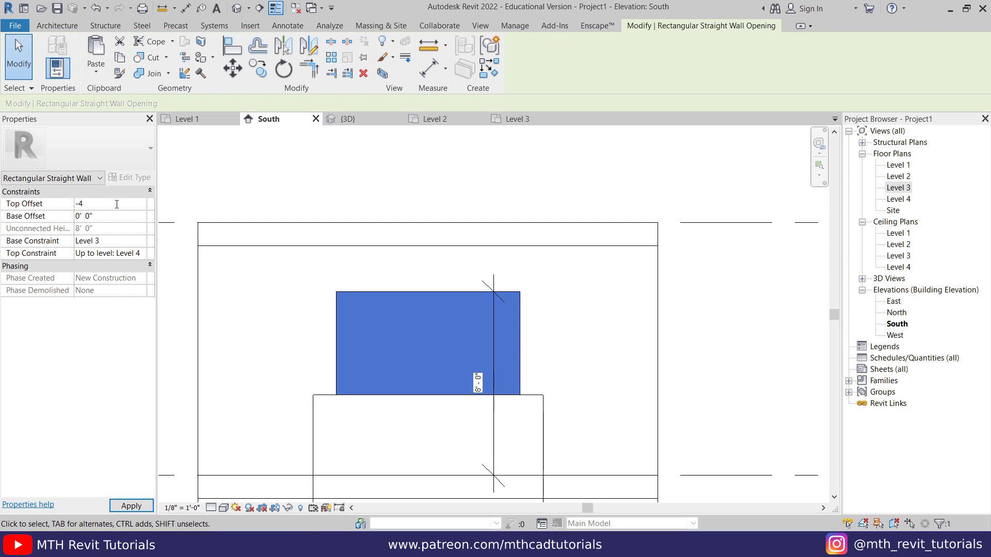
pyautogui.click(475, 390)
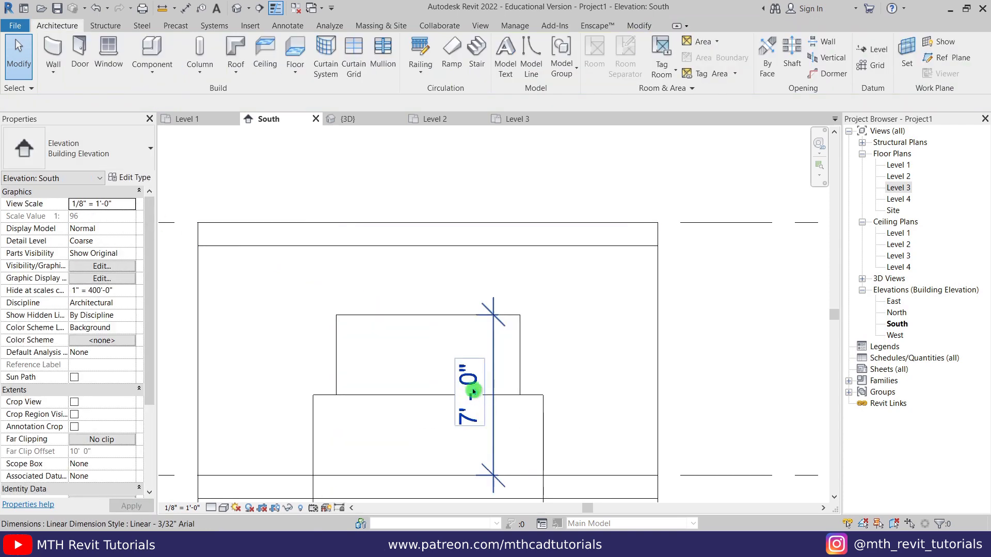
pyautogui.click(361, 332)
pyautogui.scroll(-3, 478, 316)
pyautogui.moveTo(478, 317); pyautogui.dragTo(671, 382, button='middle')
pyautogui.click(238, 9)
pyautogui.scroll(2, 519, 262)
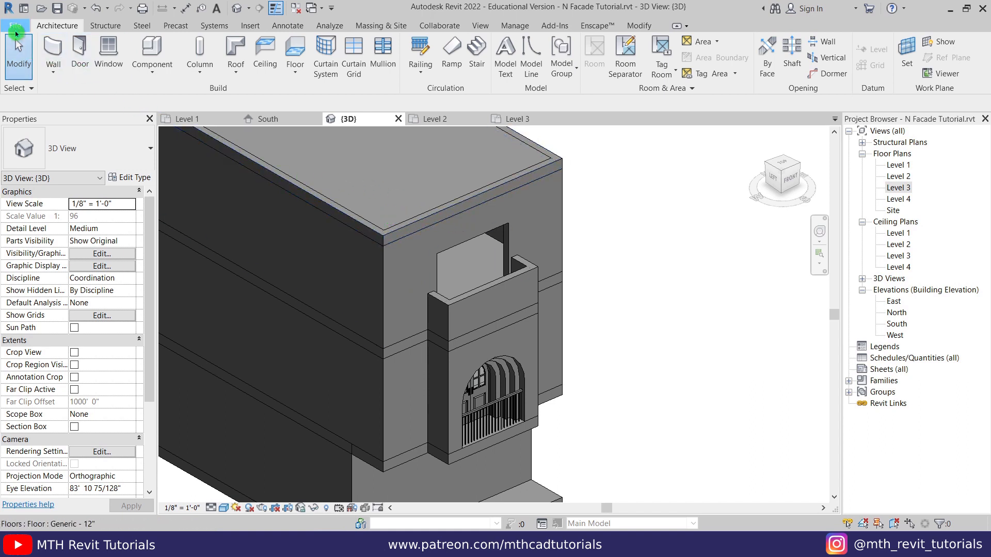
# - Create a new family from the English-Imperial template Curtain Wall Panel.rft
pyautogui.moveTo(80, 88)
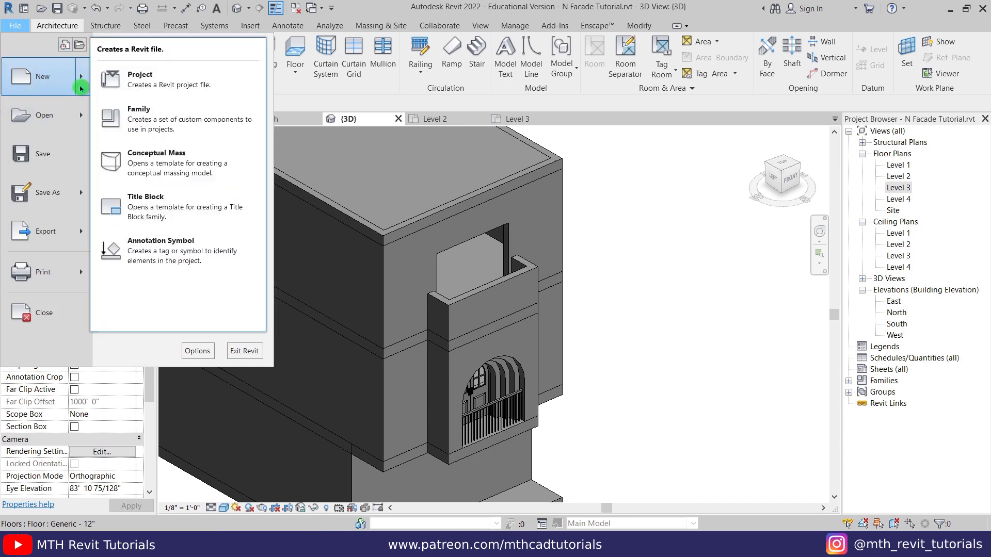
pyautogui.click(169, 120)
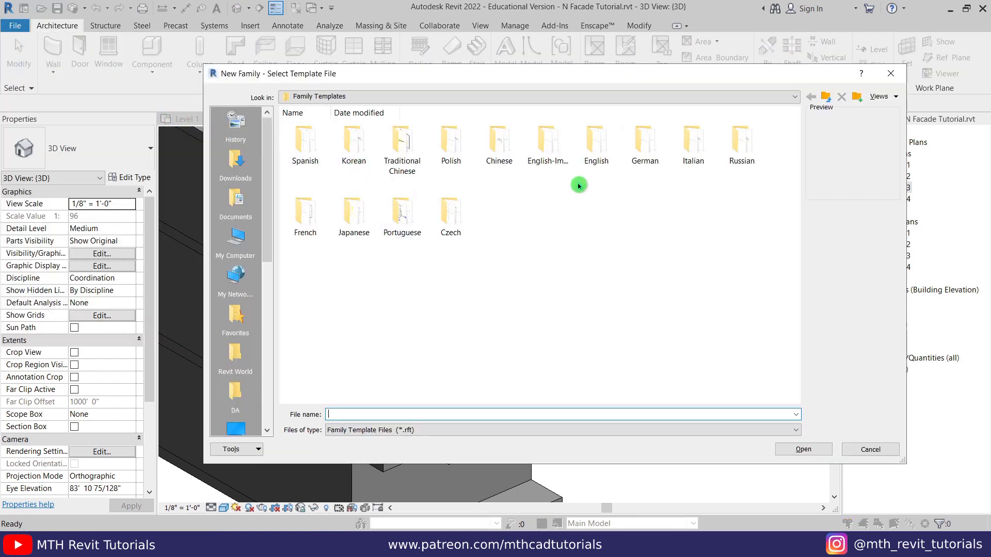
pyautogui.click(548, 147)
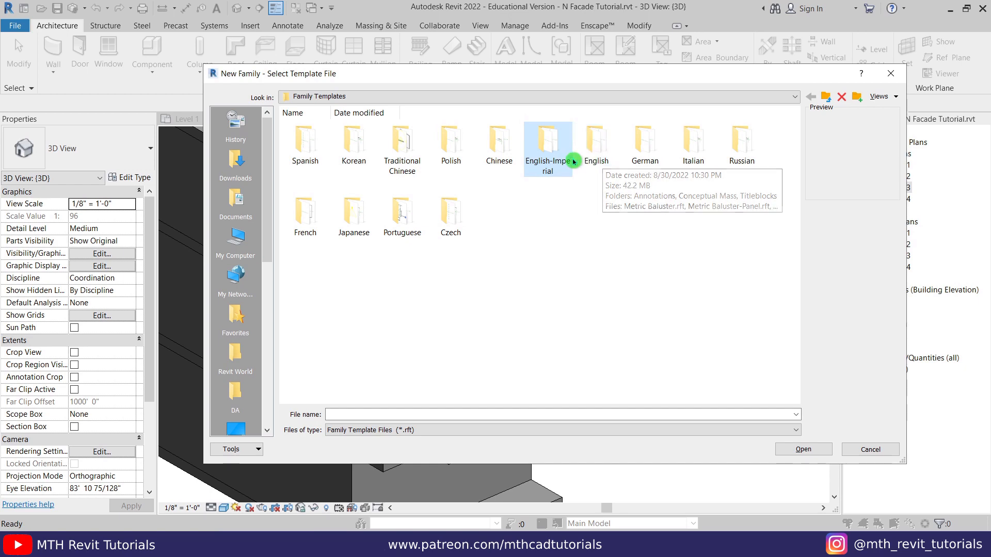
pyautogui.doubleClick(553, 159)
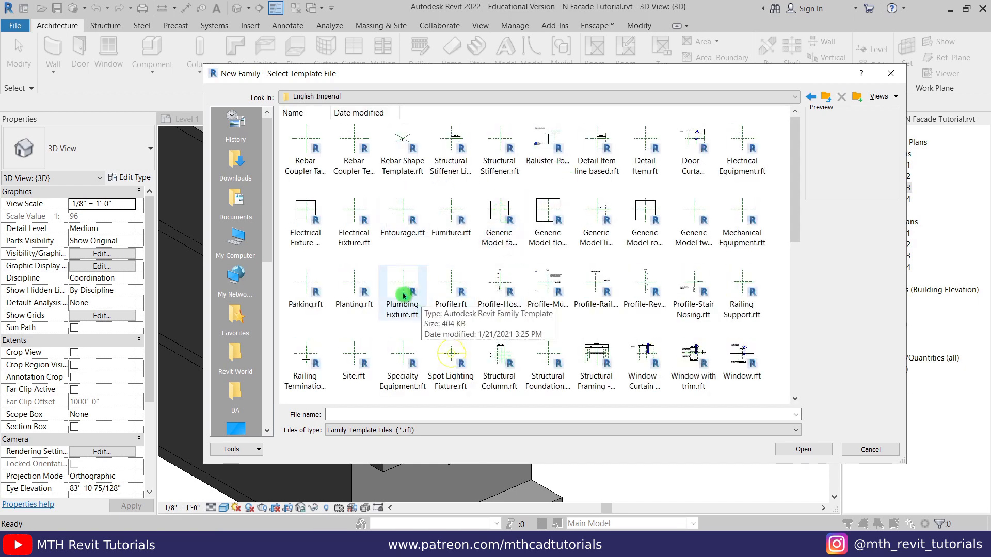
pyautogui.scroll(-3, 403, 320)
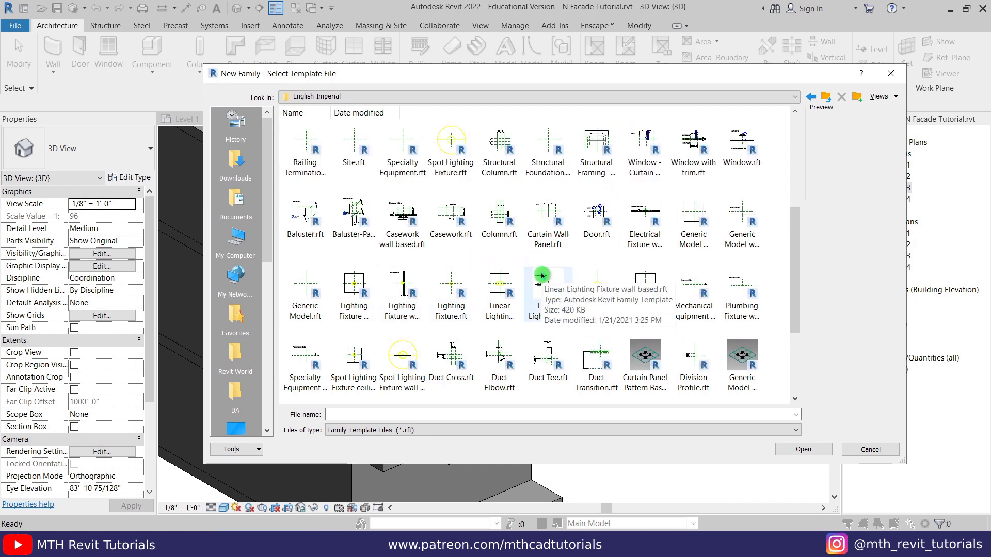
pyautogui.scroll(3, 516, 194)
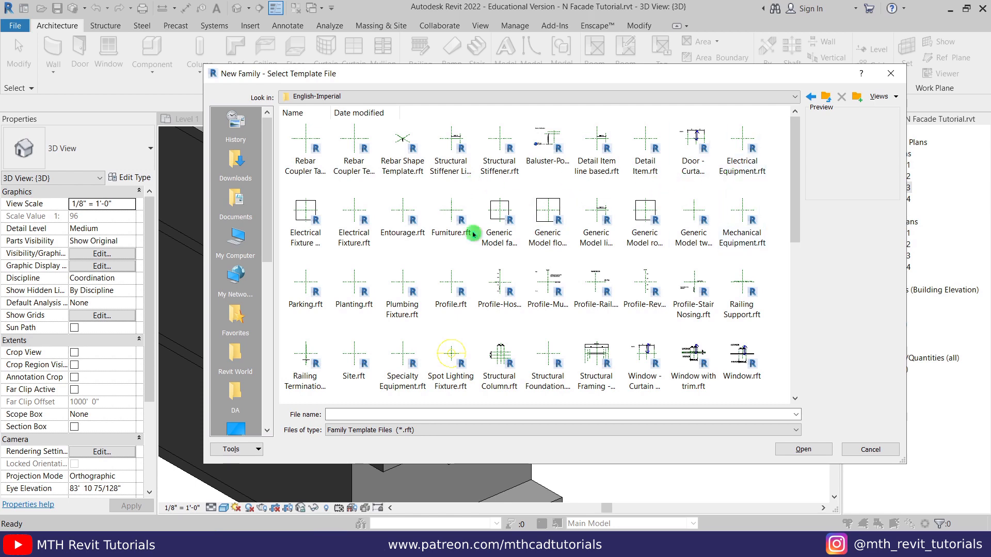
pyautogui.press('c')
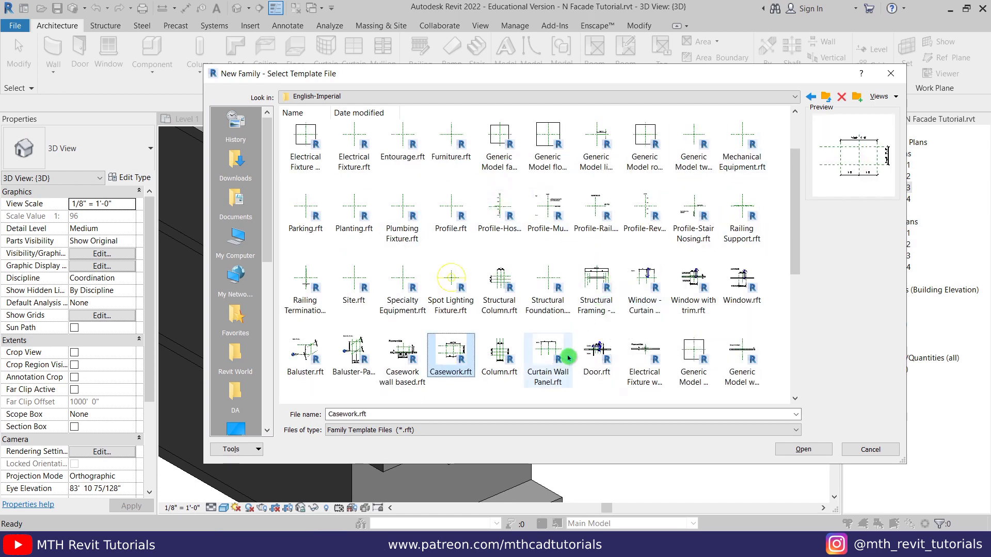
pyautogui.click(547, 381)
pyautogui.click(804, 449)
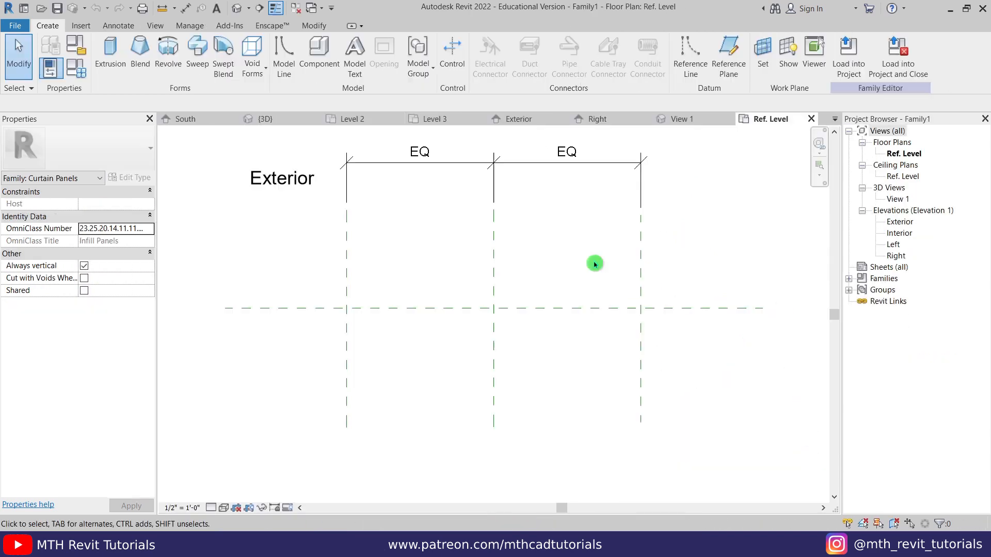
# - Open the Interior elevation of the new curtain panel family
pyautogui.moveTo(543, 257); pyautogui.dragTo(542, 277, button='middle')
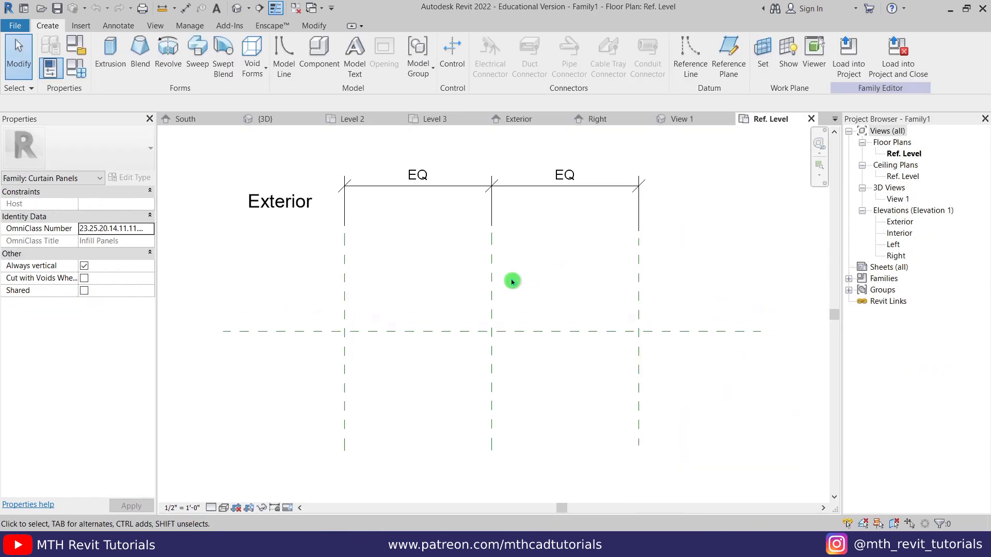
pyautogui.scroll(-2, 513, 281)
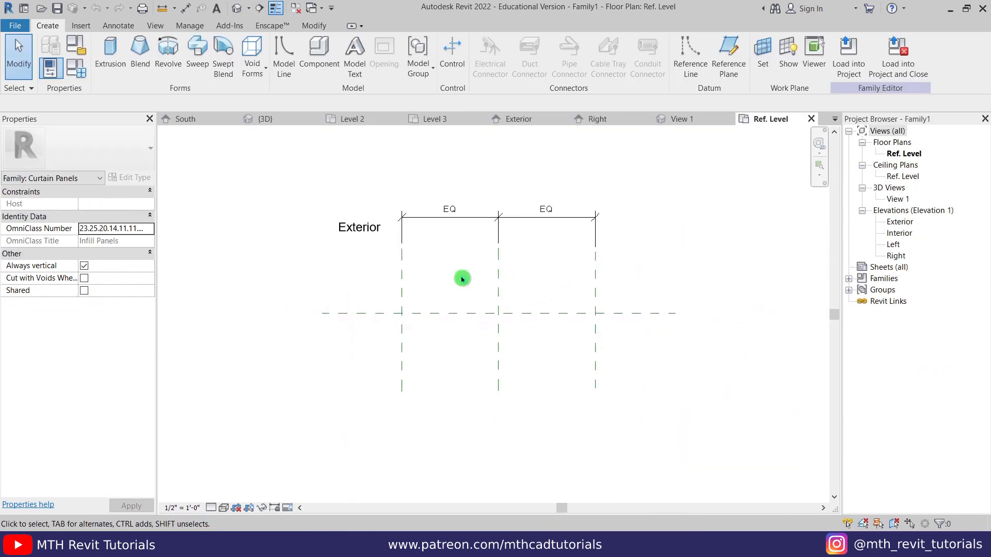
pyautogui.doubleClick(899, 233)
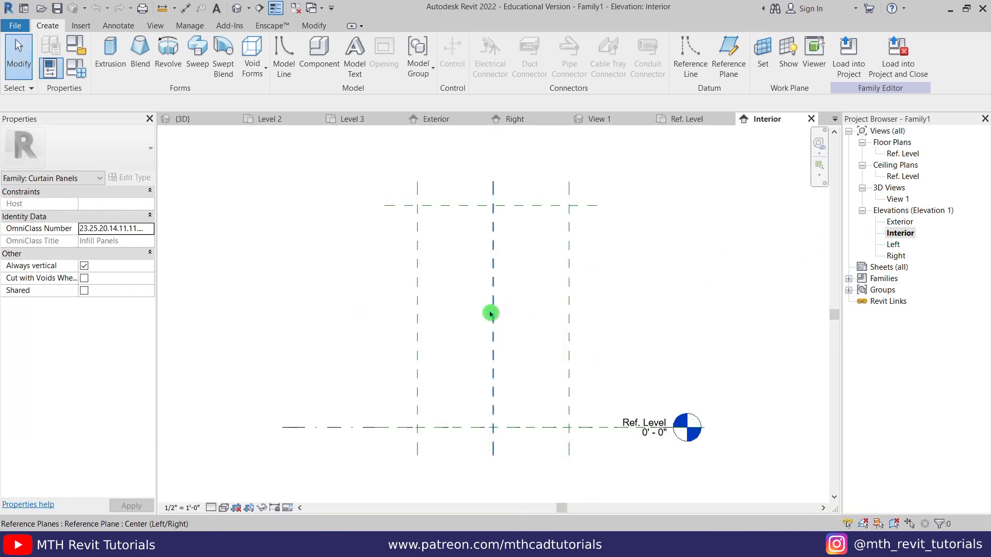
pyautogui.moveTo(491, 311)
pyautogui.mouseDown(button='middle')
pyautogui.moveTo(498, 270)
pyautogui.moveTo(488, 301)
pyautogui.mouseUp(button='middle')
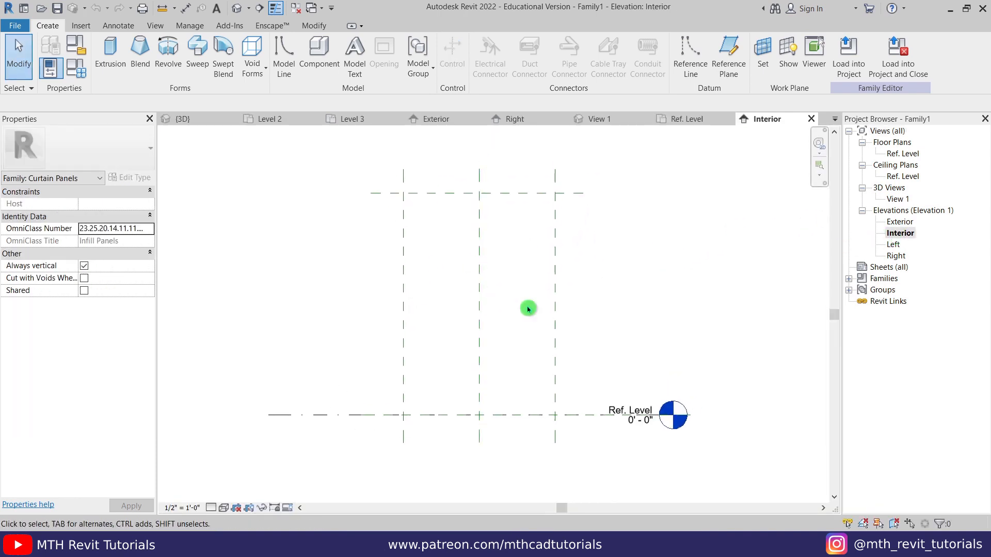
pyautogui.click(494, 310)
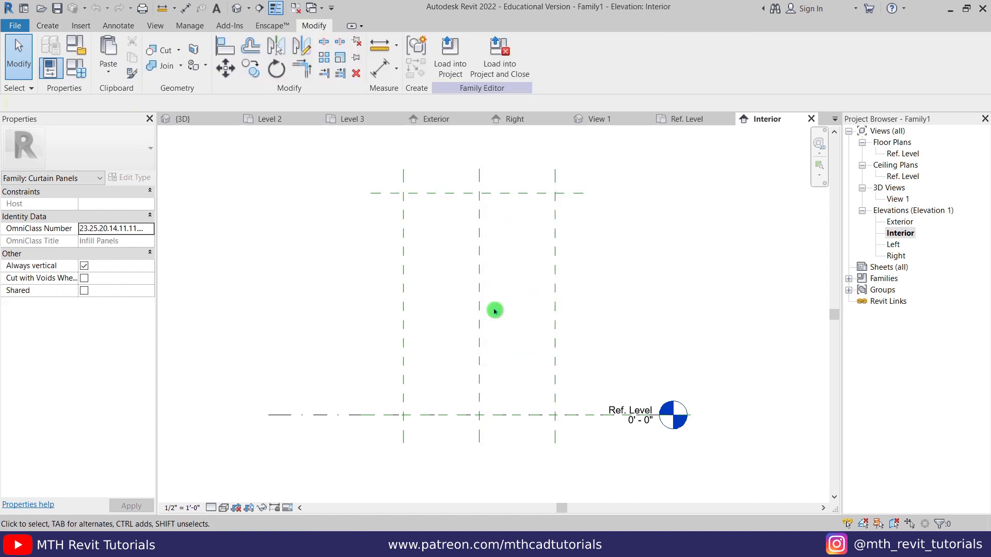
# - Set the Right reference plane 6" from the centre plane and extend its temporary dimension to the Left plane to check the full width
pyautogui.click(555, 309)
pyautogui.click(523, 383)
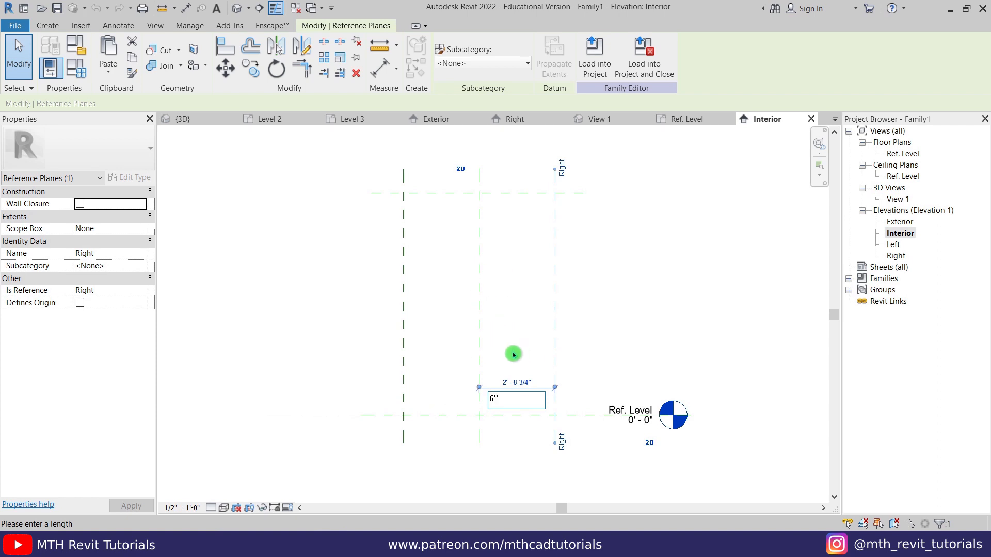
pyautogui.press('Return')
pyautogui.scroll(4, 455, 393)
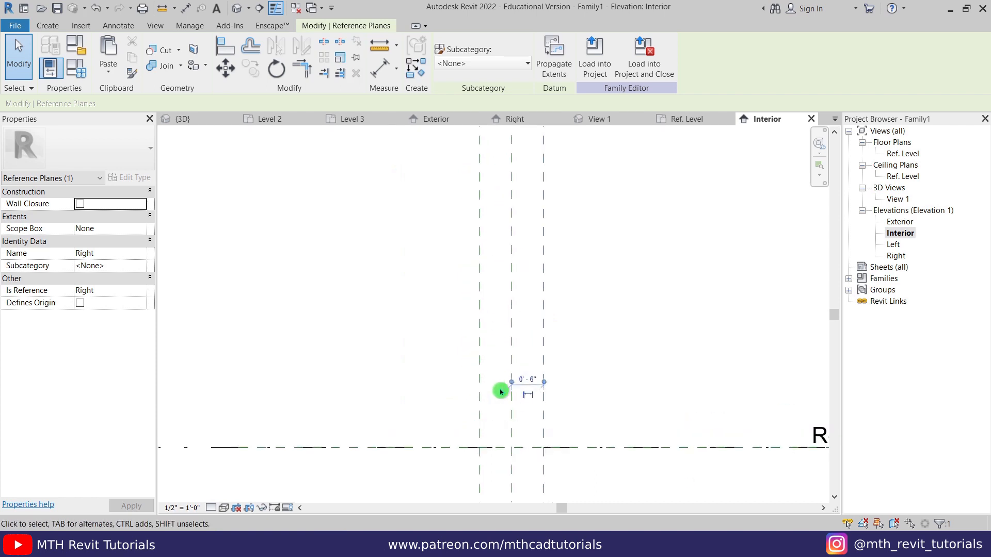
pyautogui.moveTo(512, 383); pyautogui.dragTo(480, 387)
pyautogui.moveTo(526, 390); pyautogui.dragTo(524, 362, button='middle')
pyautogui.scroll(-4, 524, 356)
# - Set the Top reference plane's height above the Ref. Level to 1'
pyautogui.click(566, 205)
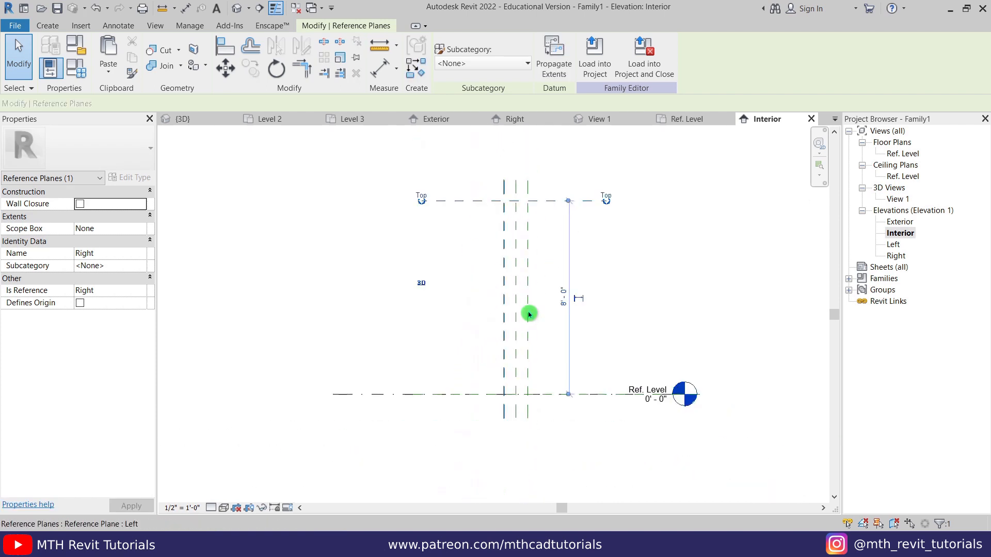
pyautogui.click(562, 296)
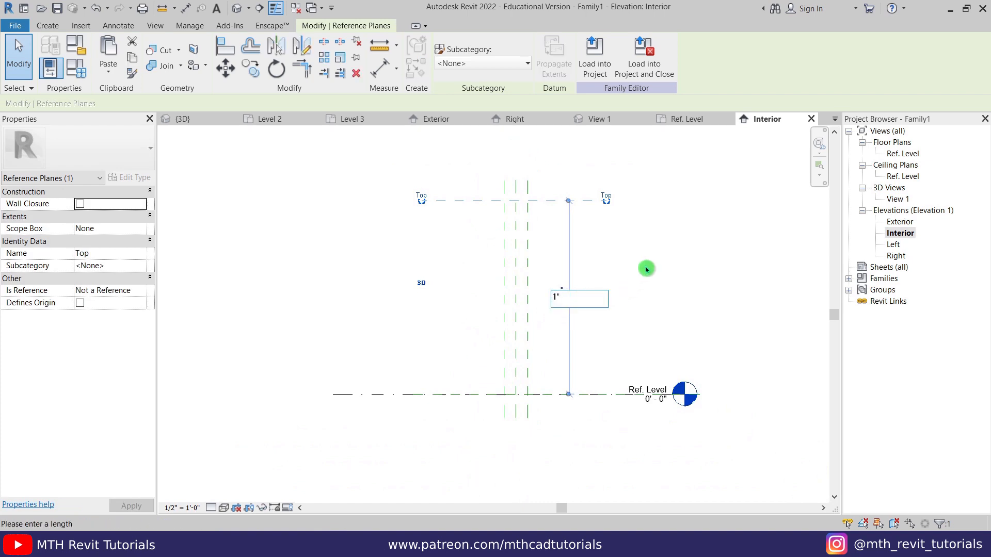
pyautogui.press('Return')
pyautogui.press('Escape')
pyautogui.scroll(6, 537, 392)
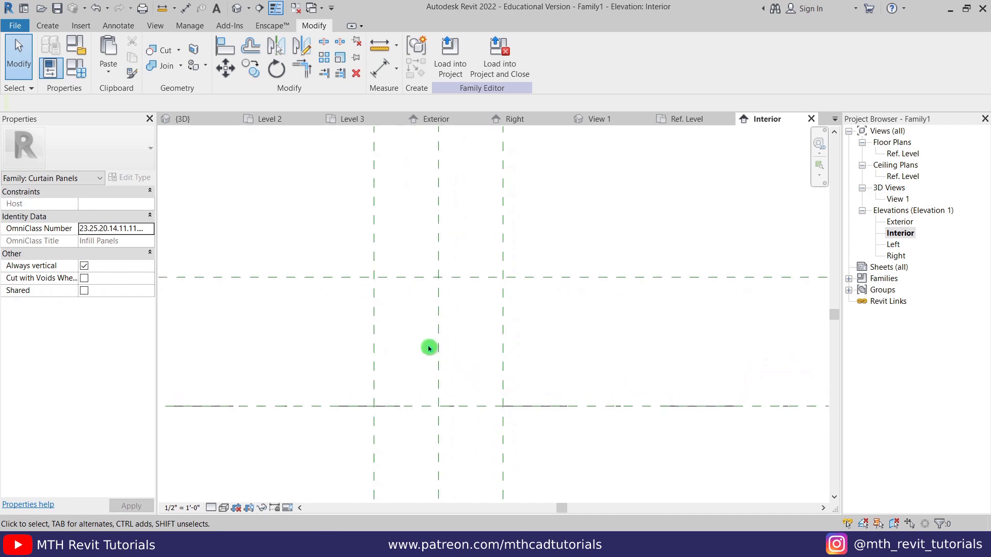
pyautogui.moveTo(429, 349); pyautogui.dragTo(428, 376, button='middle')
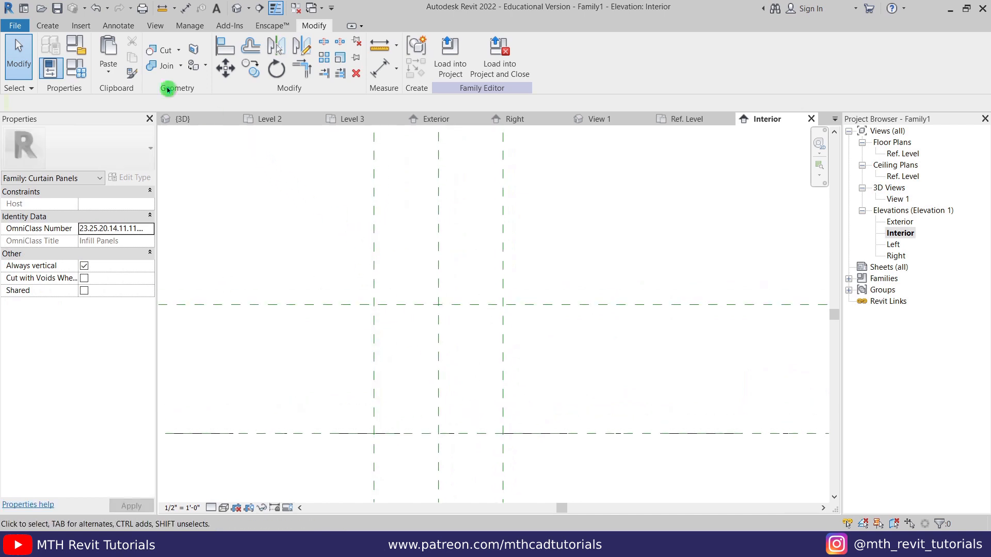
# - Start an extrusion and sketch a 1' by 1' rectangle snapped to the Left, Right, Top and Ref. Level planes
pyautogui.click(46, 26)
pyautogui.click(112, 59)
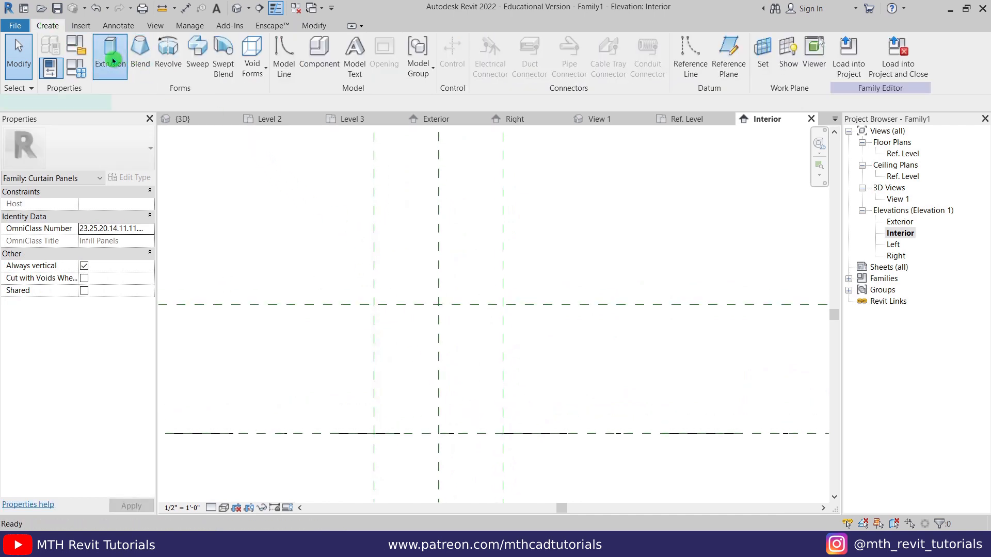
pyautogui.click(484, 44)
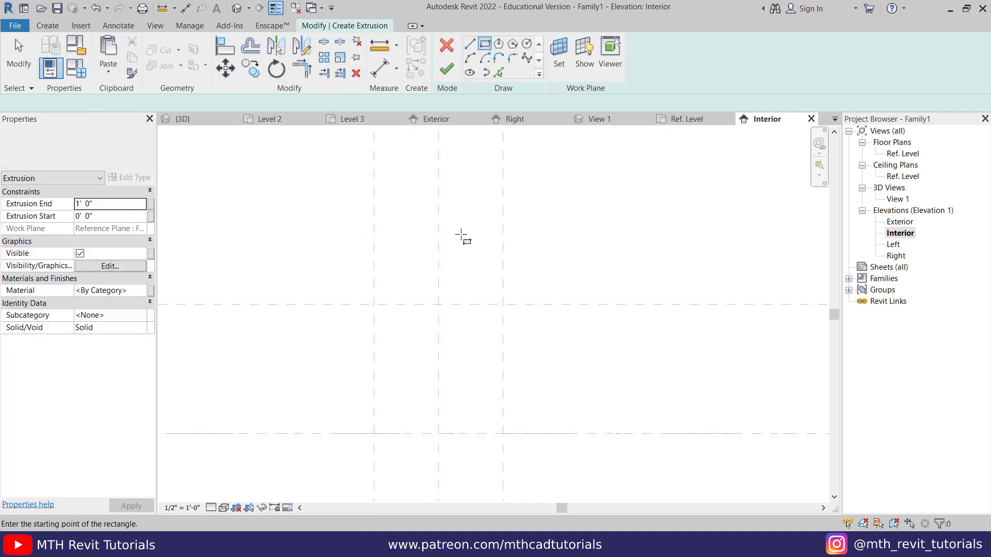
pyautogui.click(374, 304)
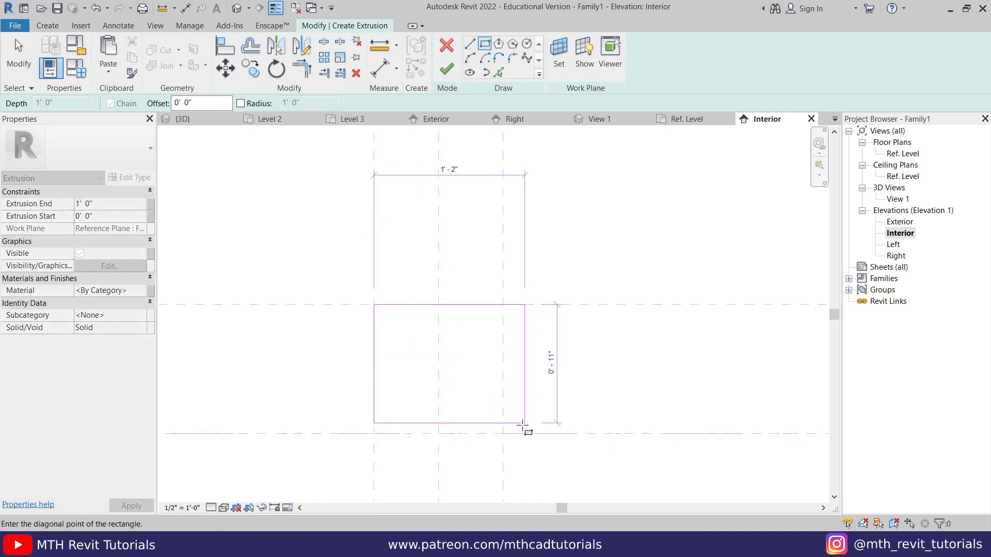
pyautogui.click(502, 433)
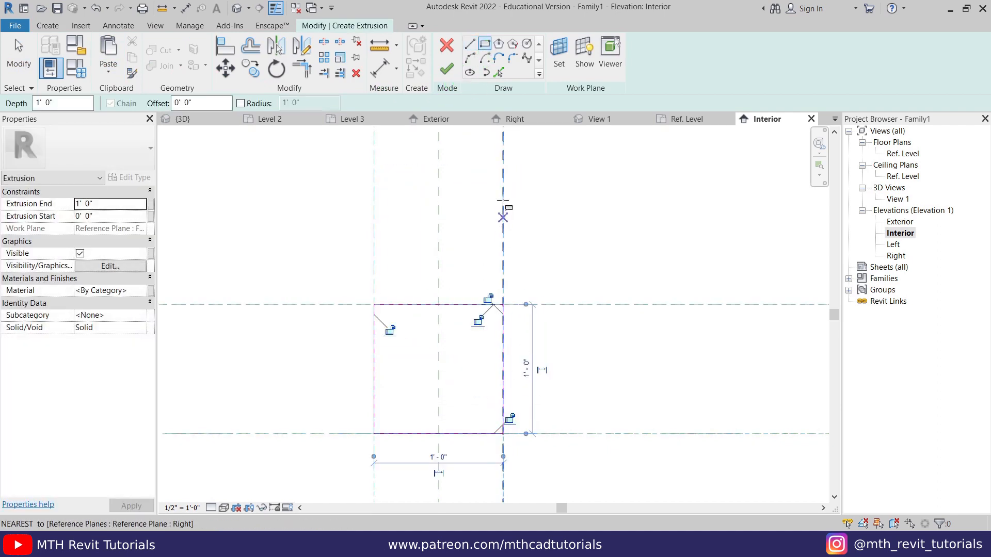
# - Sketch a circle with a 4" radius centred on the midpoint of the square's right edge
pyautogui.click(525, 57)
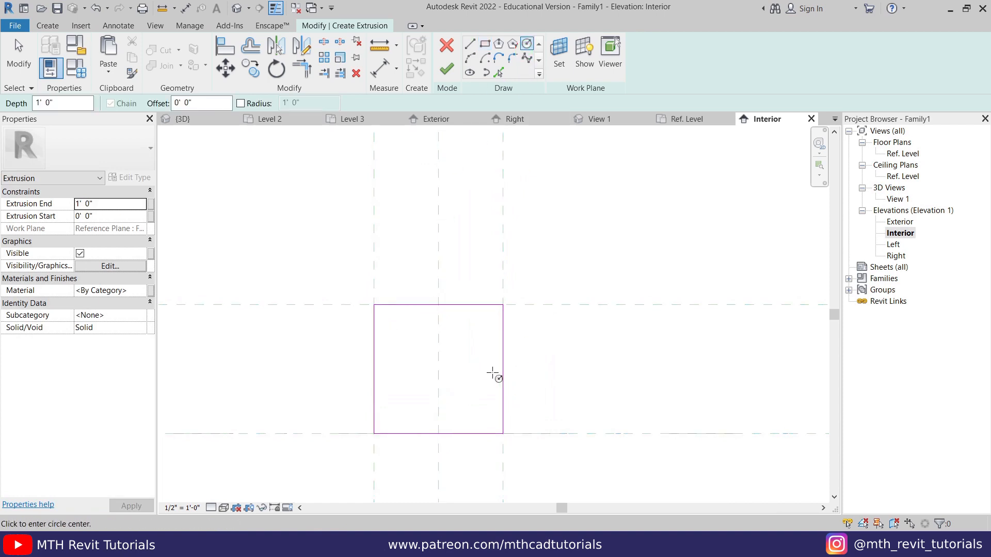
pyautogui.click(504, 371)
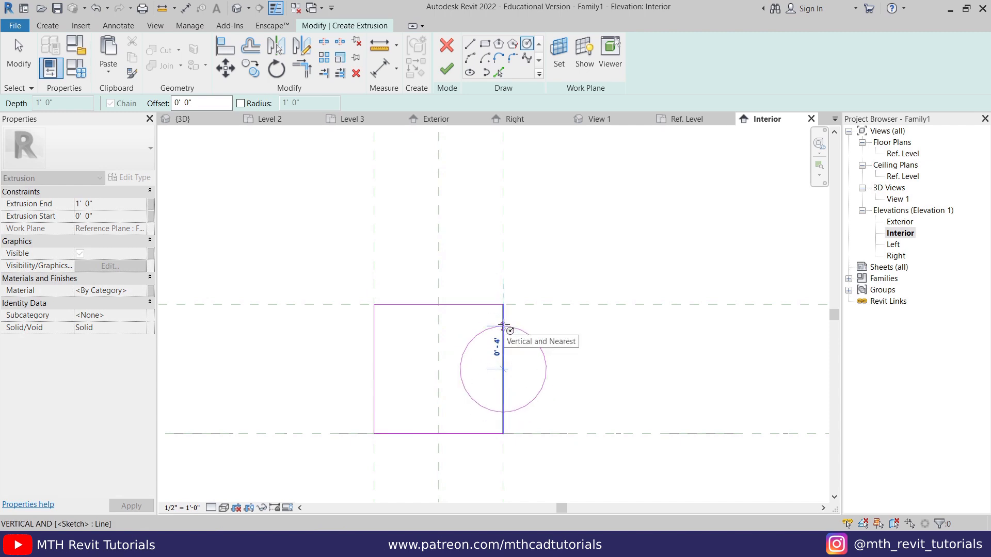
pyautogui.click(503, 326)
pyautogui.press('Escape')
pyautogui.press('Escape')
# - Move the circle horizontally onto the centre reference plane, in the middle of the square, and finish the extrusion sketch
pyautogui.click(546, 376)
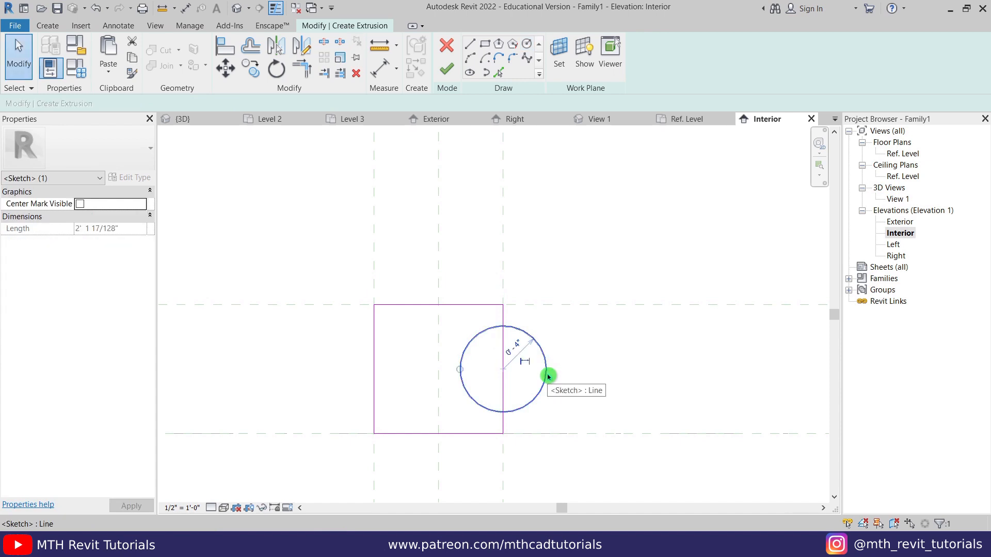
pyautogui.press('m')
pyautogui.press('v')
pyautogui.click(503, 369)
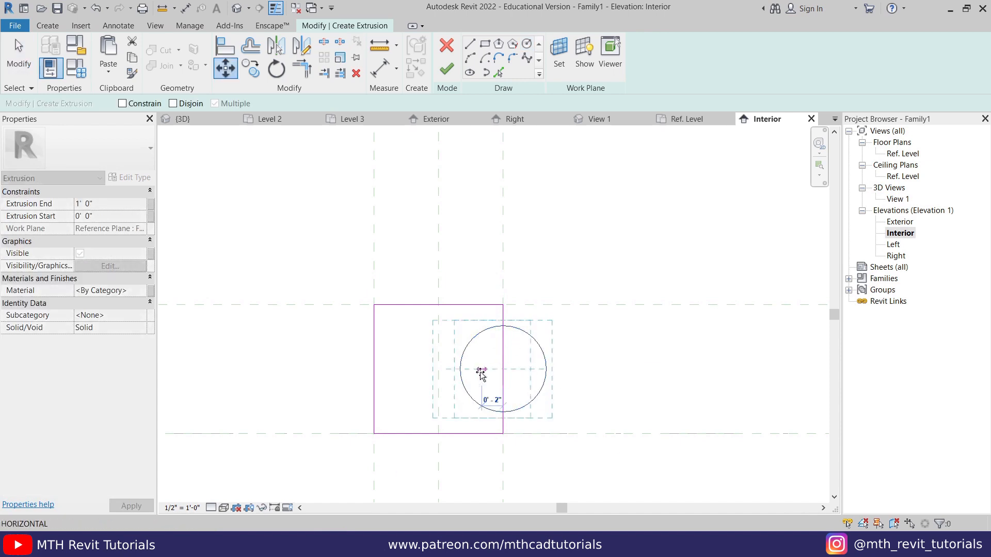
pyautogui.click(439, 369)
pyautogui.click(509, 395)
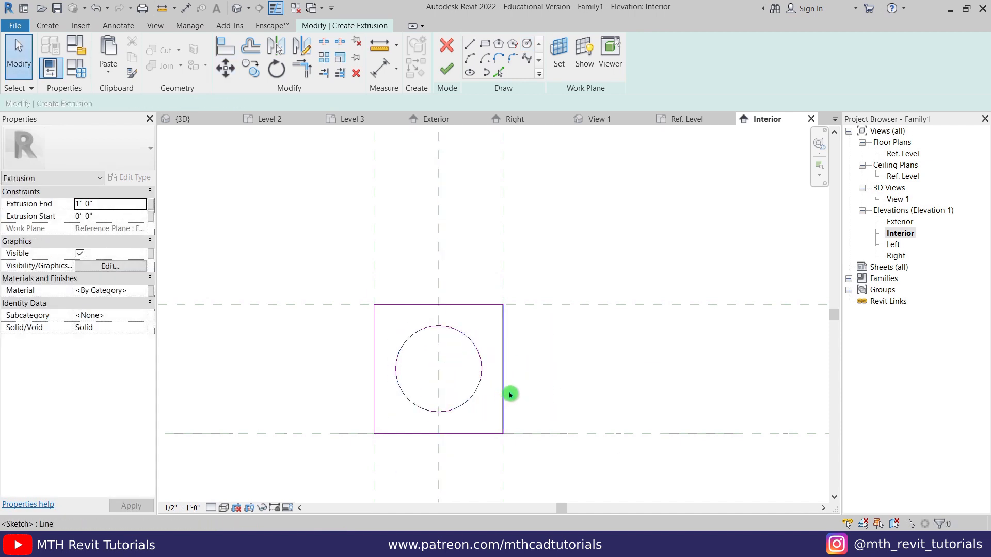
pyautogui.click(451, 78)
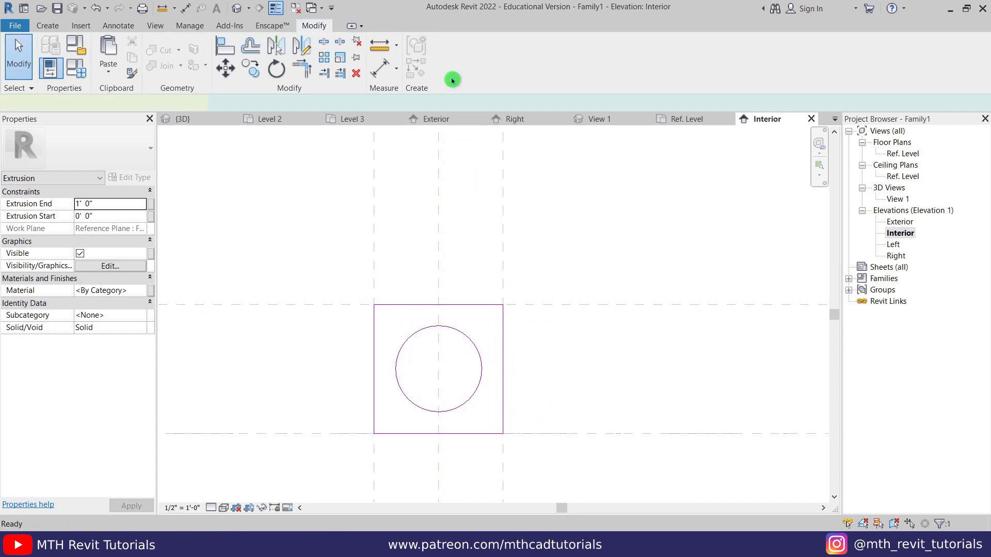
# - Show the family in the default 3D view, close the inactive views and apply the Shaded visual style
pyautogui.click(235, 10)
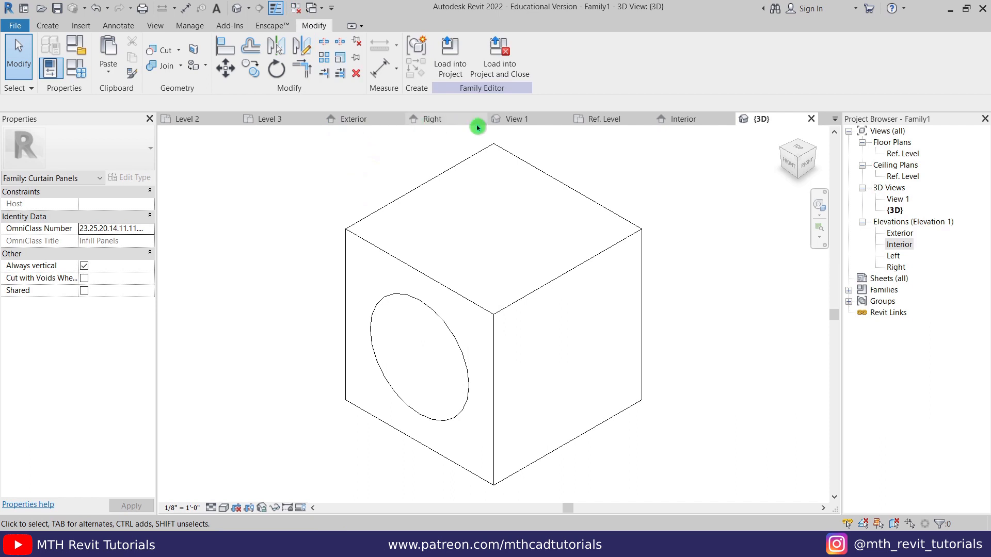
pyautogui.click(298, 9)
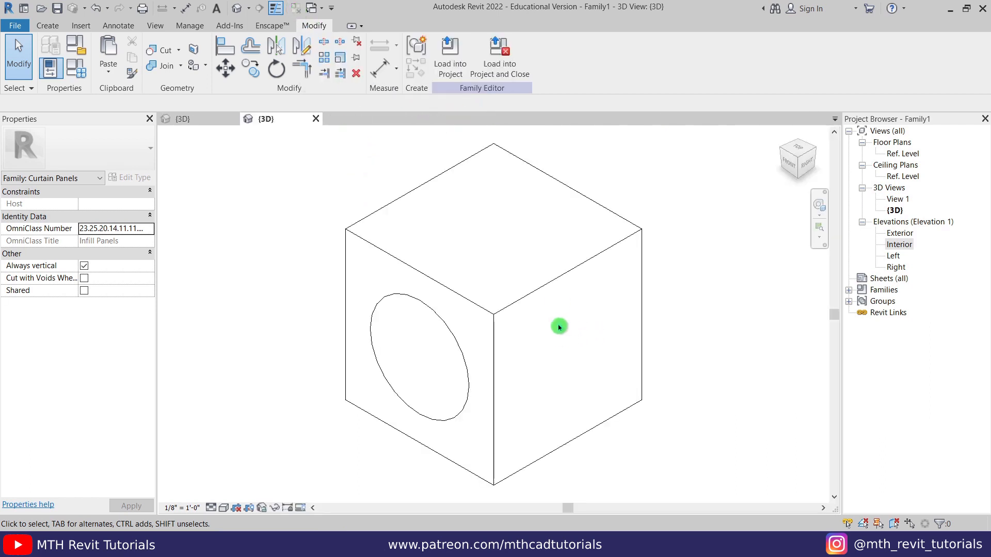
pyautogui.scroll(-3, 559, 327)
pyautogui.moveTo(509, 311); pyautogui.dragTo(409, 332, button='middle')
pyautogui.scroll(3, 409, 332)
pyautogui.press('s')
pyautogui.press('d')
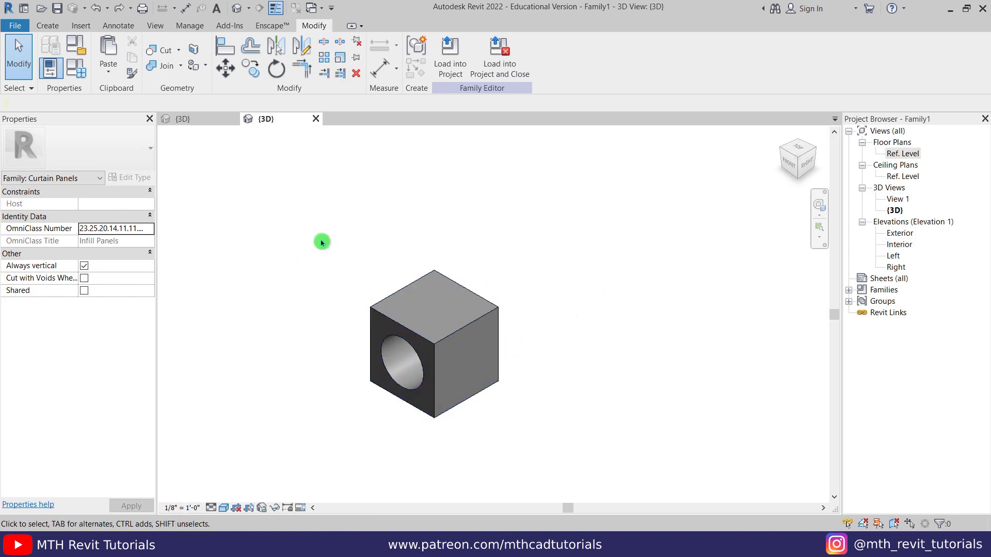
# - Set the panel extrusion's Extrusion End to 1"
pyautogui.click(385, 325)
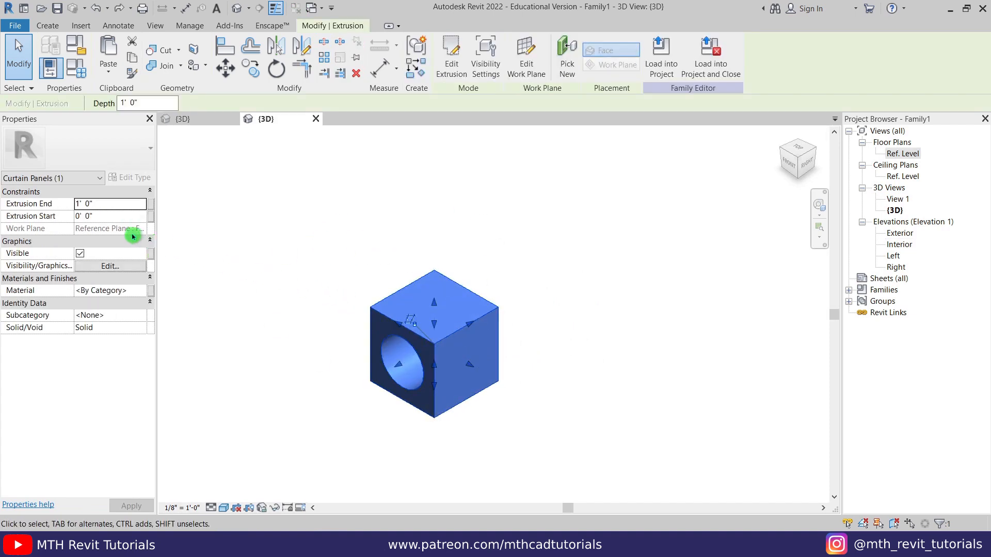
pyautogui.click(98, 207)
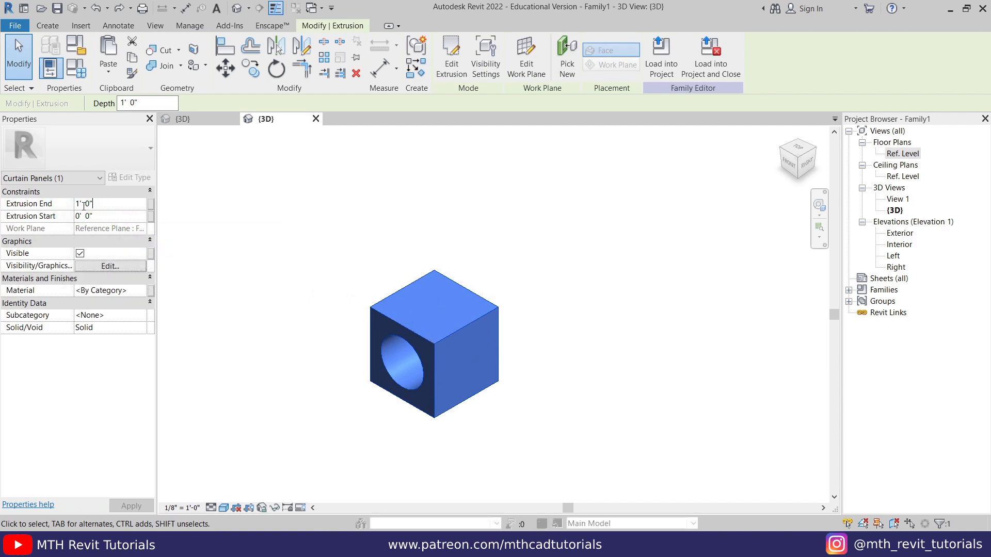
pyautogui.write('1')
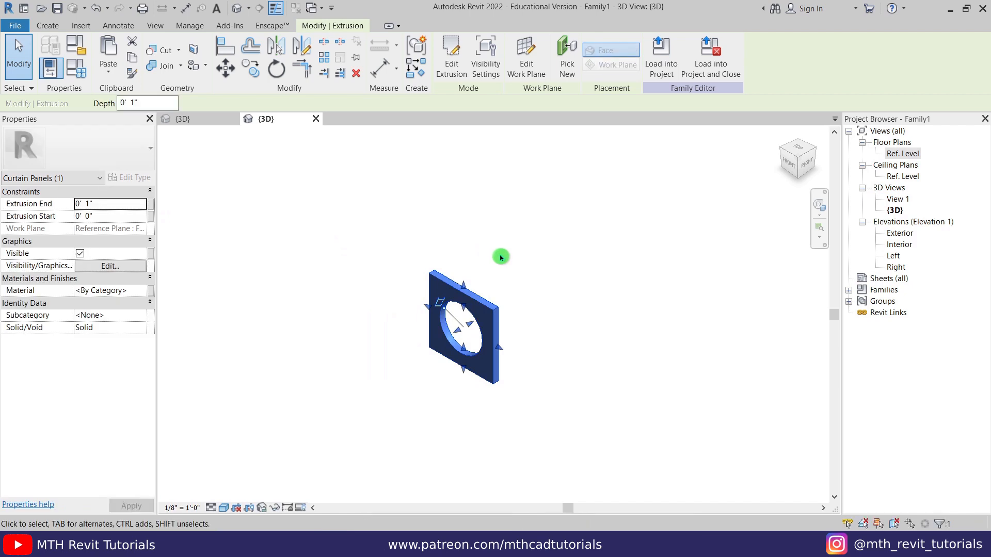
pyautogui.click(503, 257)
# - Copy the panel extrusion to the clipboard and bring up the paste alignment options
pyautogui.scroll(3, 472, 324)
pyautogui.keyDown('shift'); pyautogui.moveTo(473, 324); pyautogui.dragTo(531, 341, button='middle'); pyautogui.keyUp('shift')
pyautogui.keyDown('shift'); pyautogui.moveTo(596, 389); pyautogui.dragTo(436, 290, button='middle'); pyautogui.keyUp('shift')
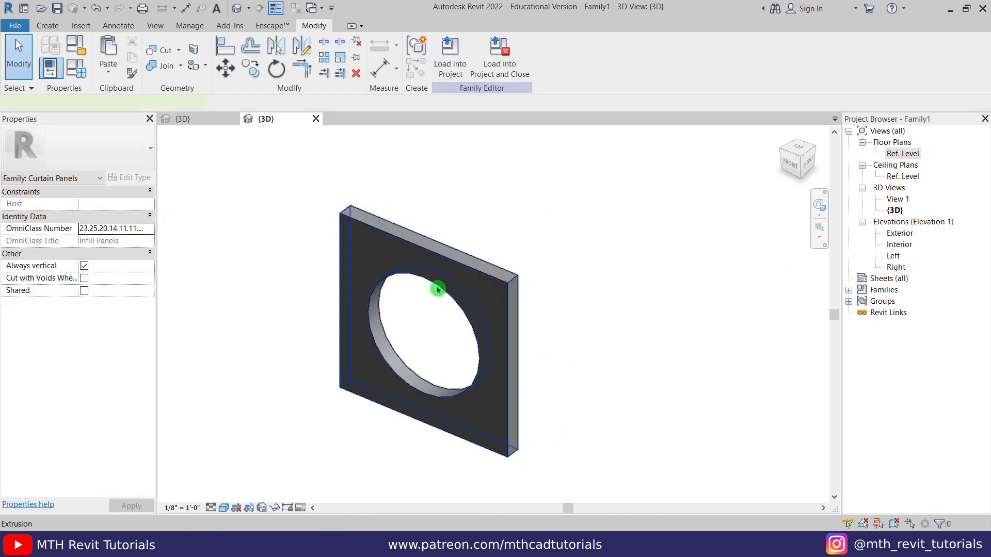
pyautogui.click(435, 285)
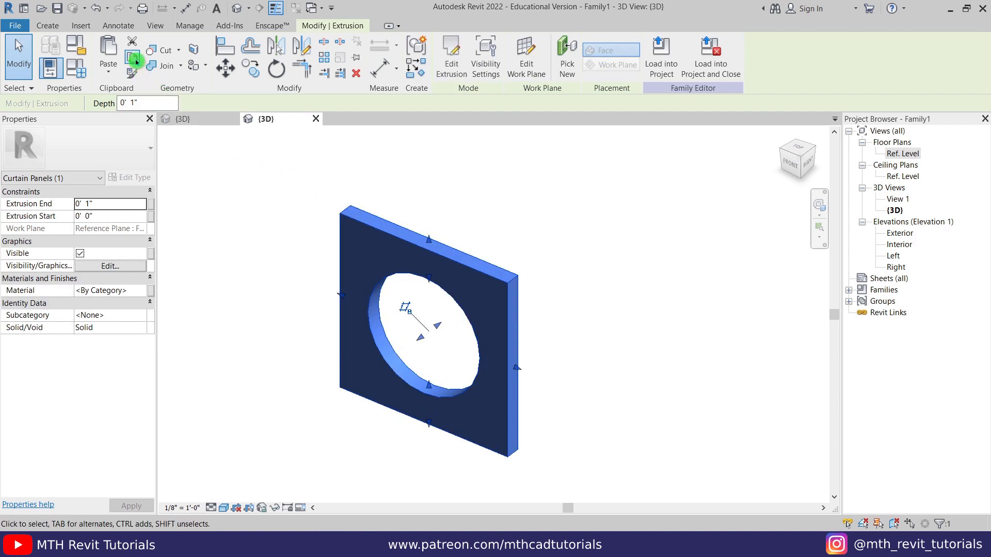
pyautogui.click(109, 72)
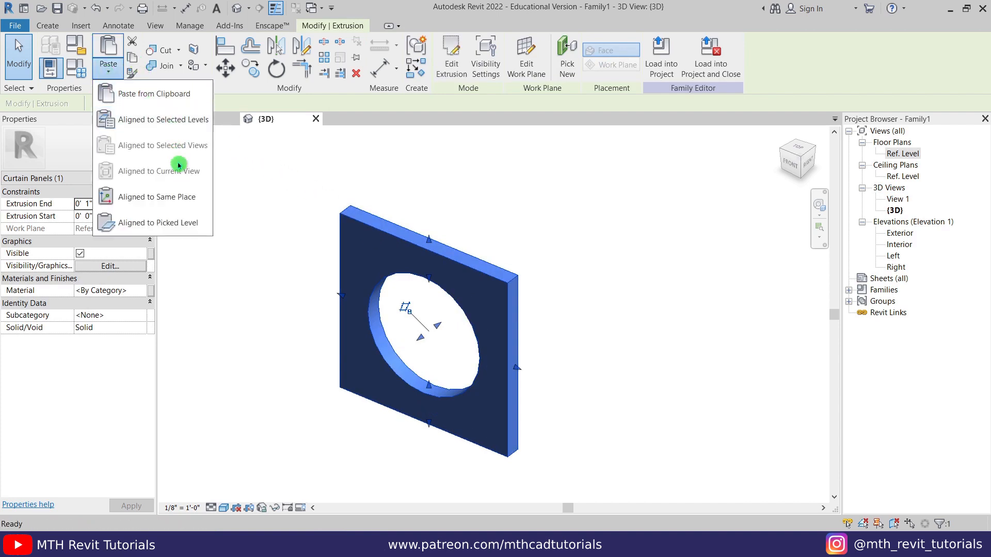
# - Paste a copy of the holed panel extrusion in the same place and delete the outer square from its sketch, keeping the circle
pyautogui.click(165, 204)
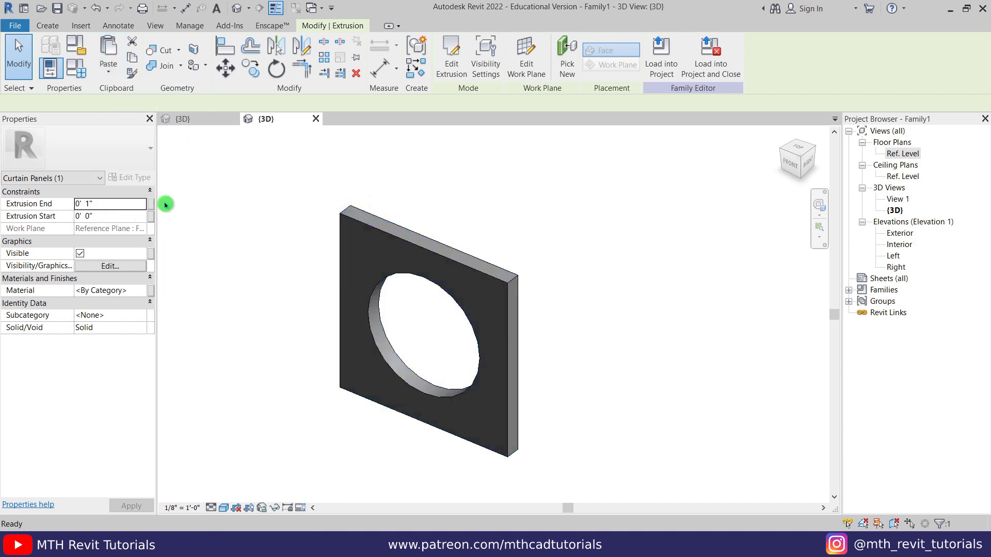
pyautogui.click(453, 67)
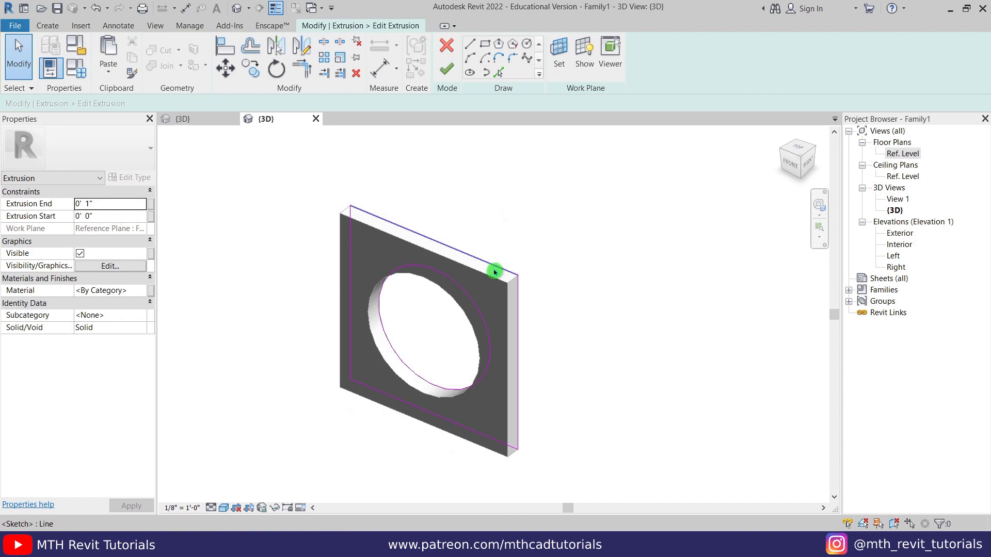
pyautogui.keyDown('shift'); pyautogui.moveTo(479, 294); pyautogui.dragTo(594, 202, button='middle'); pyautogui.keyUp('shift')
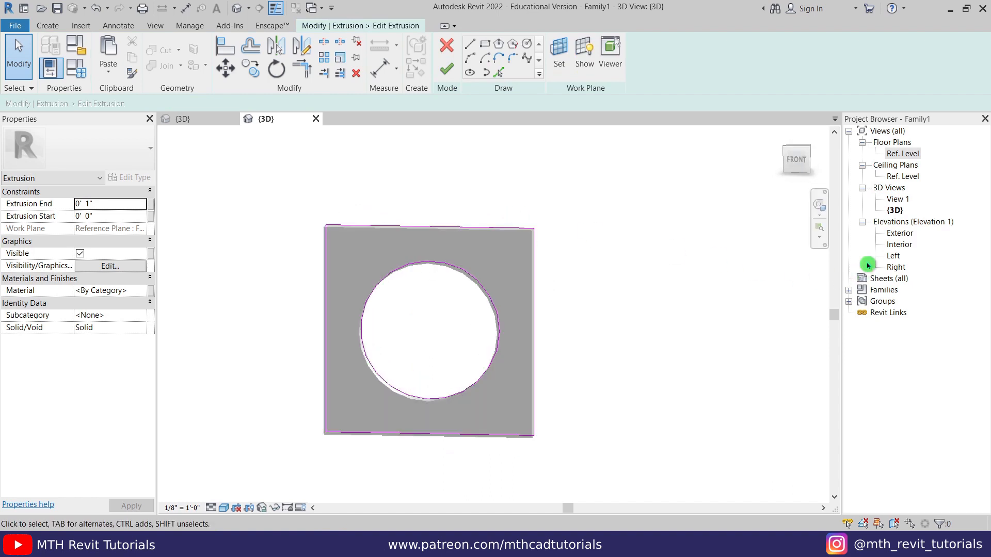
pyautogui.doubleClick(898, 243)
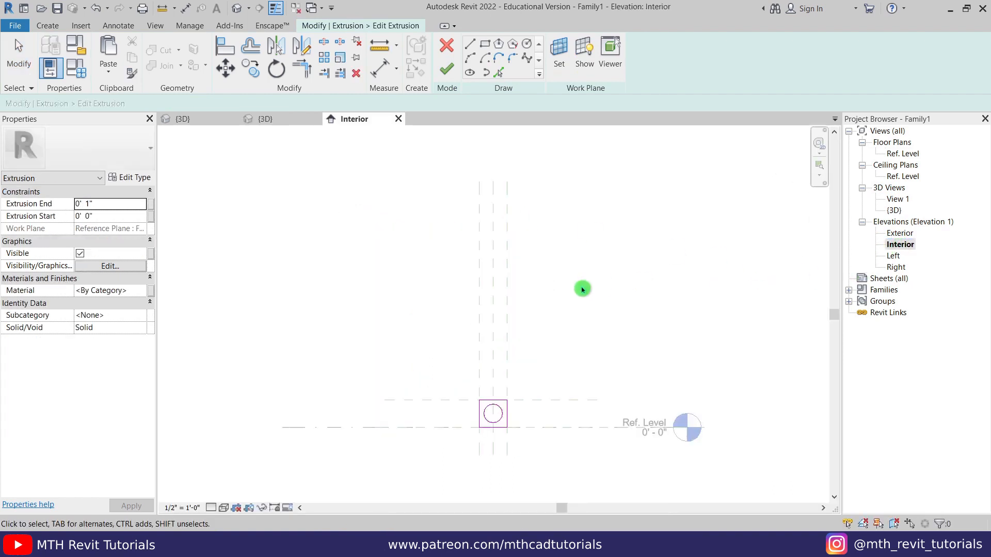
pyautogui.scroll(6, 473, 403)
pyautogui.press('Tab')
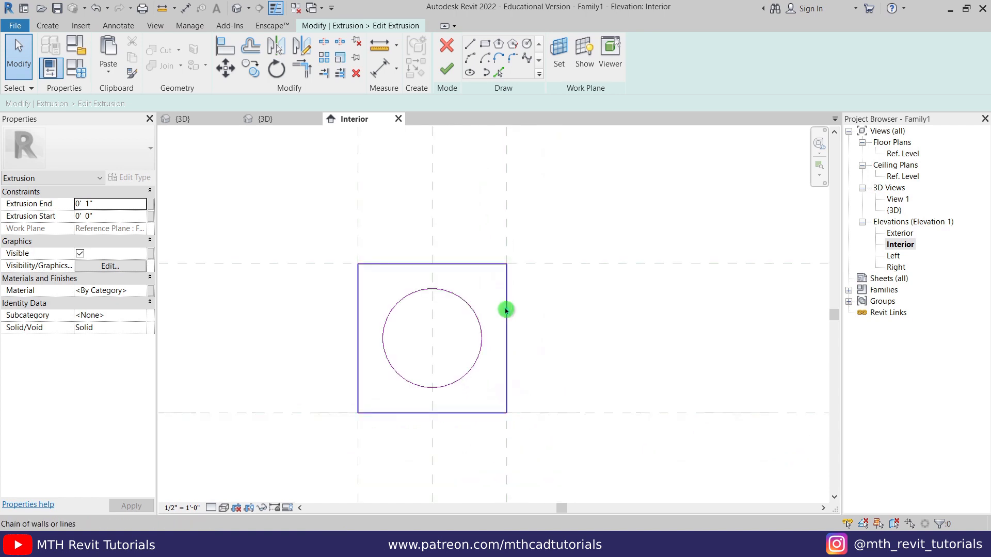
pyautogui.click(507, 310)
pyautogui.press('Delete')
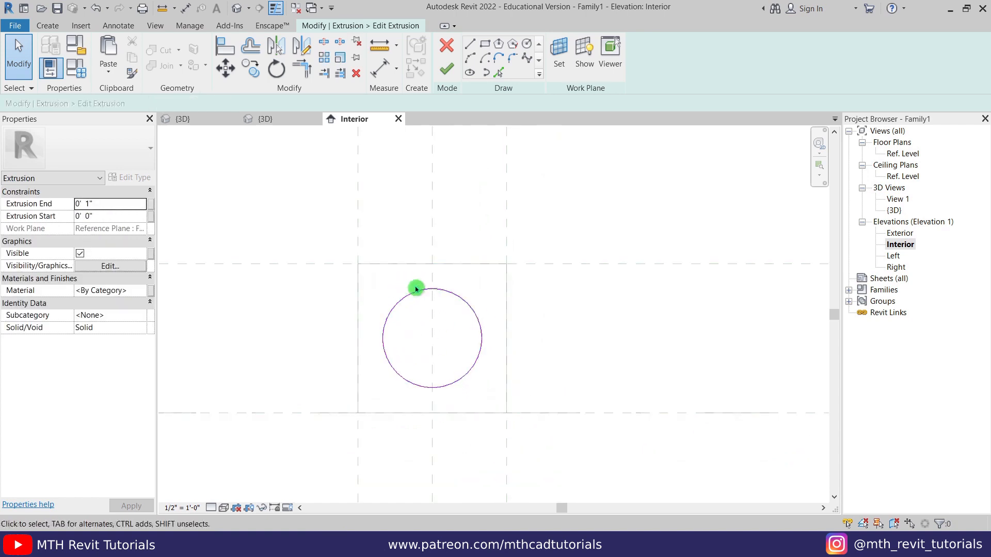
pyautogui.click(450, 76)
# - Set the Extrusion End of the circular disc to 0.5 inch
pyautogui.click(254, 120)
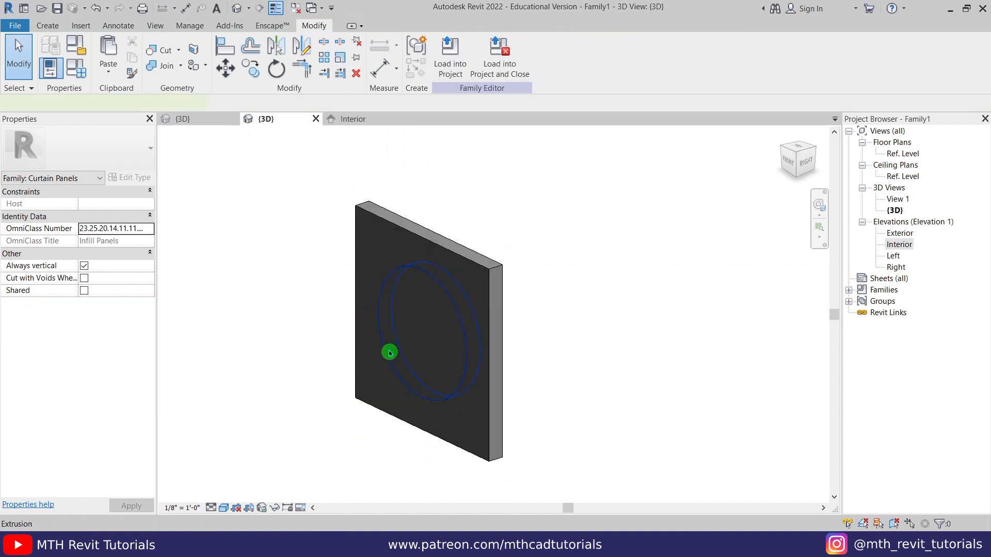
pyautogui.click(390, 352)
pyautogui.click(118, 209)
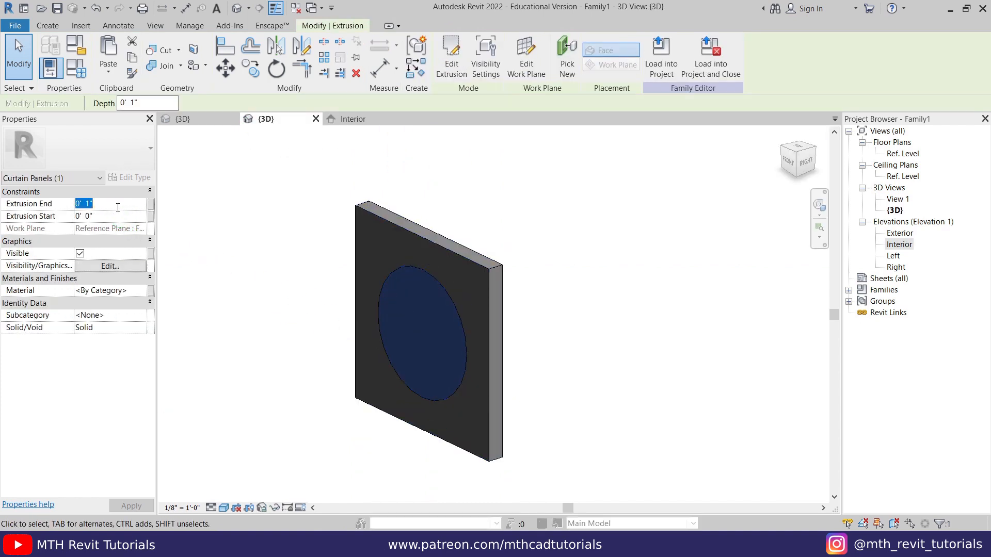
pyautogui.write('.5')
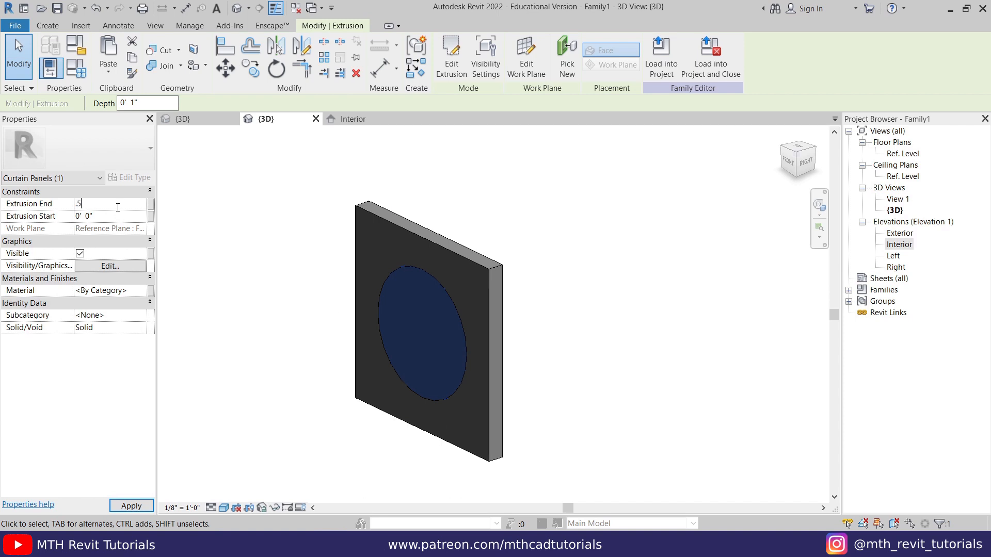
pyautogui.click(594, 335)
pyautogui.keyDown('shift'); pyautogui.moveTo(594, 336); pyautogui.dragTo(628, 407, button='middle'); pyautogui.keyUp('shift')
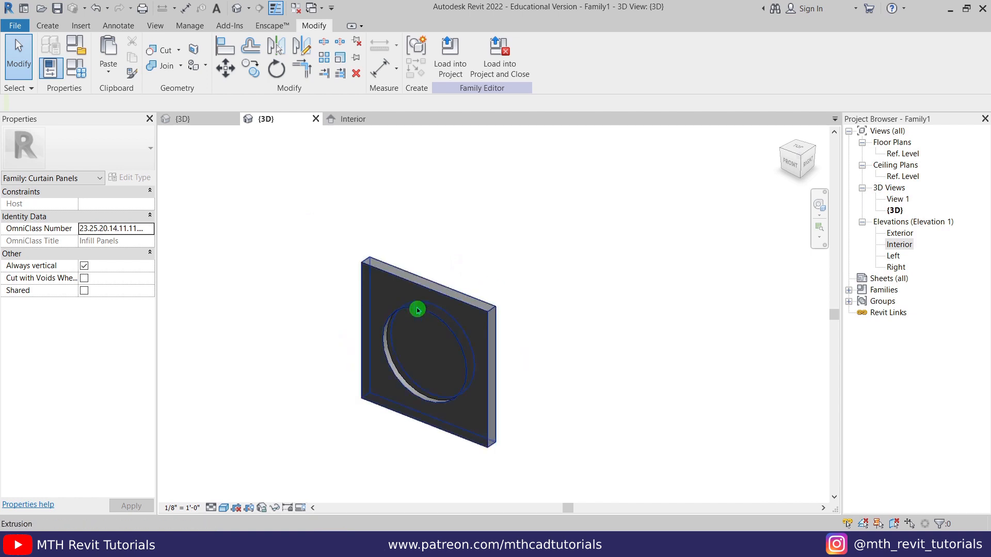
# - Associate the material of both the square panel and the disc with a new family type parameter named CP1
pyautogui.moveTo(242, 215); pyautogui.dragTo(560, 458)
pyautogui.moveTo(538, 419); pyautogui.dragTo(537, 420)
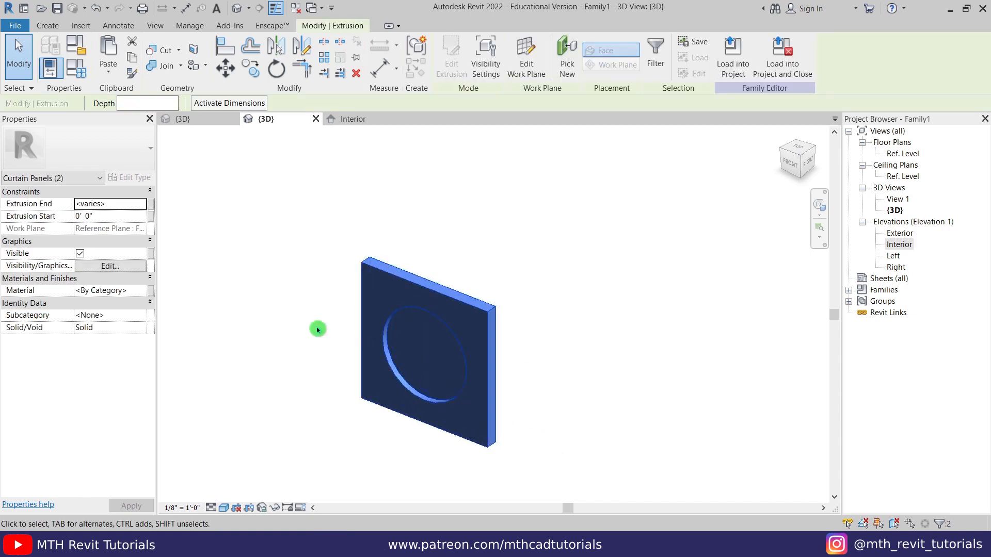
pyautogui.click(153, 290)
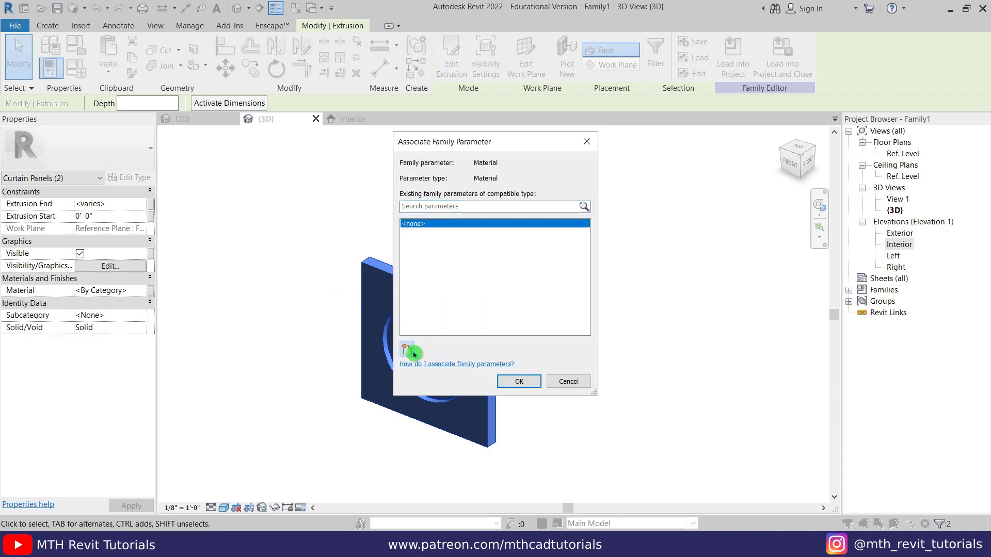
pyautogui.click(407, 350)
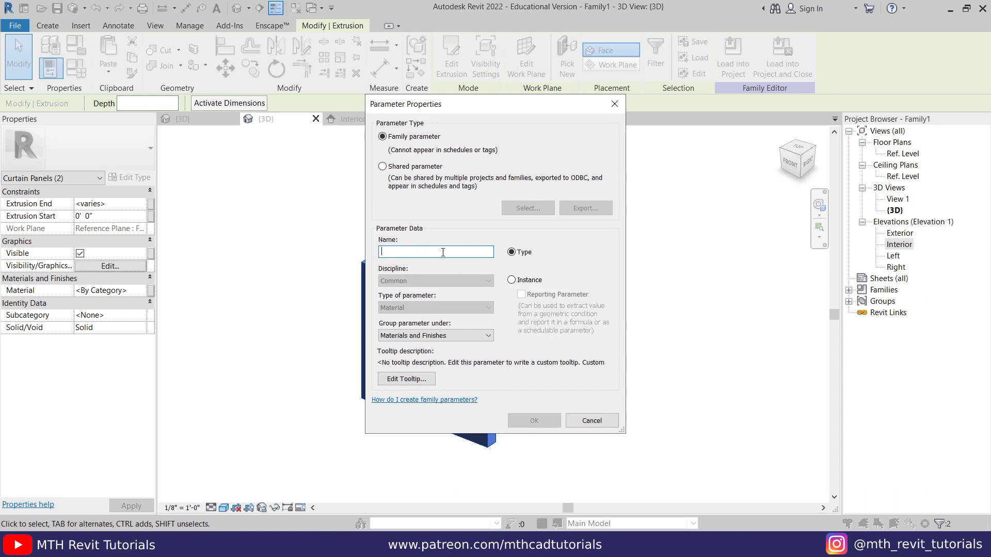
pyautogui.write('CP1')
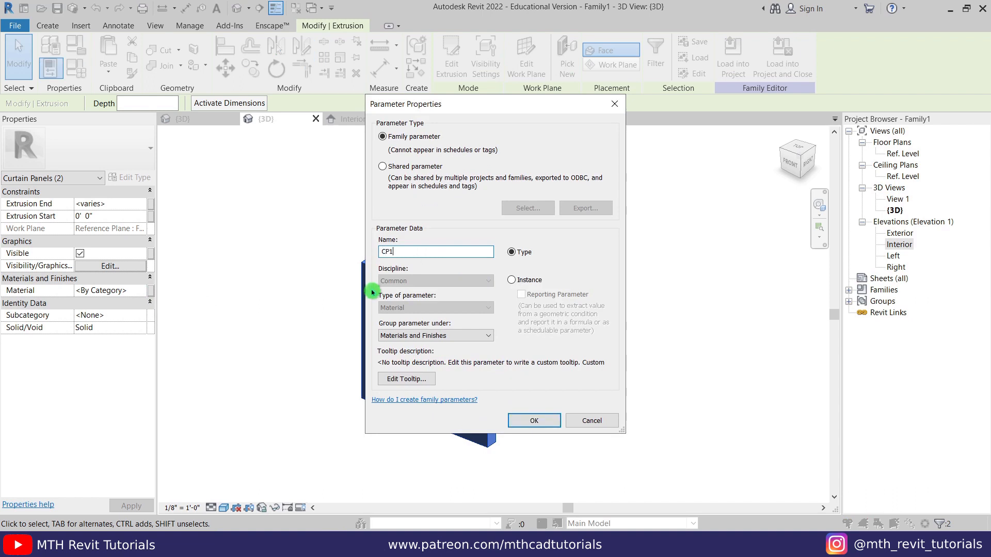
pyautogui.click(534, 421)
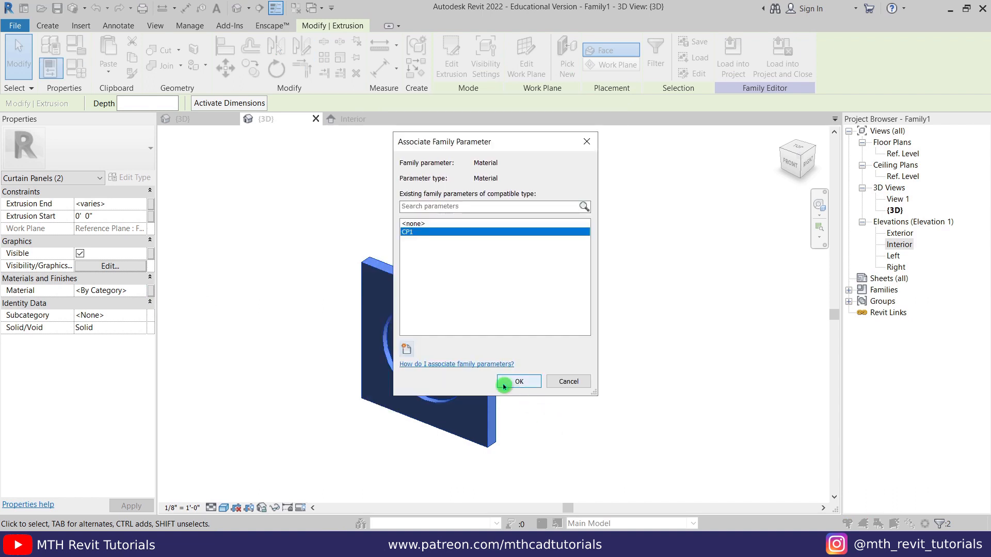
pyautogui.click(519, 382)
pyautogui.click(439, 276)
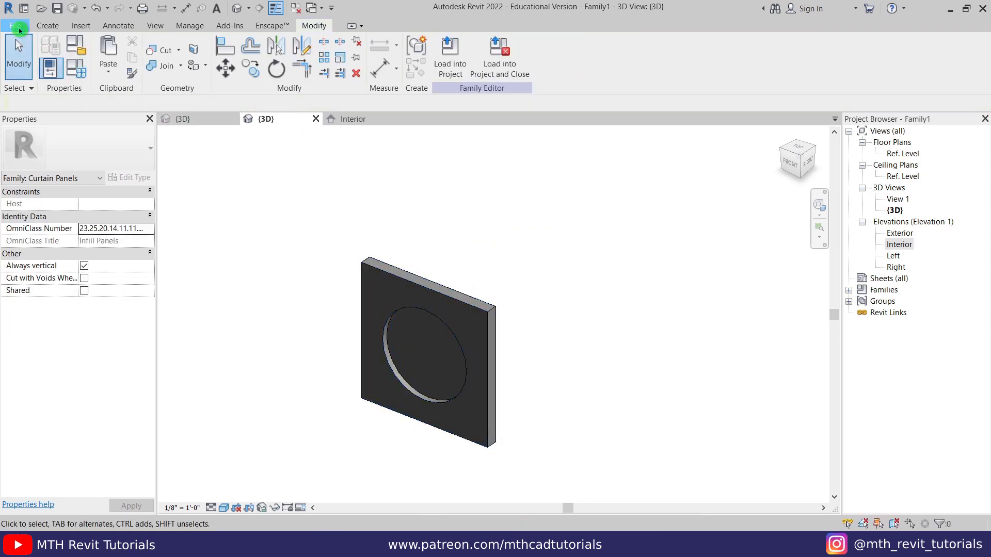
# - Save the family as CP1 in the Facade Tutorial folder
pyautogui.click(16, 25)
pyautogui.moveTo(57, 192)
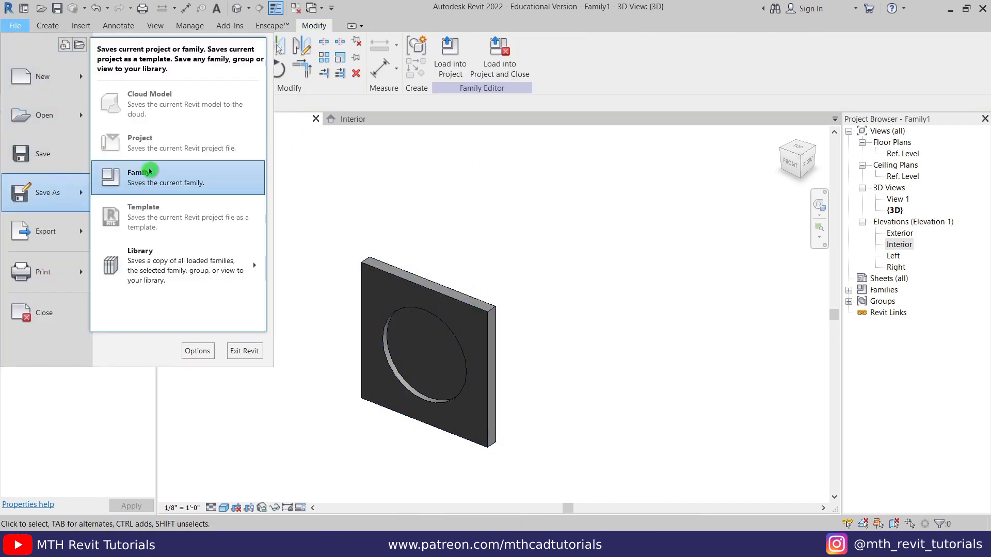
pyautogui.click(149, 172)
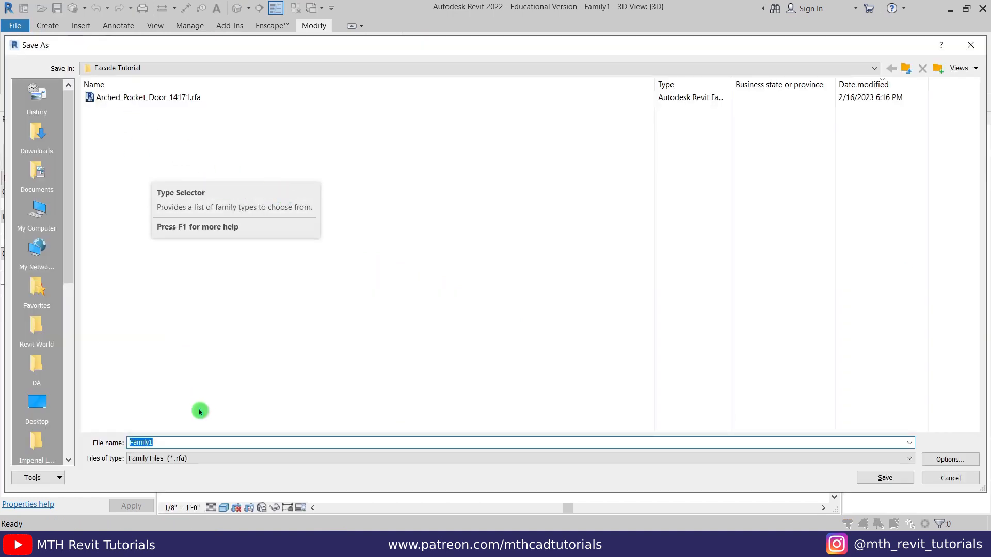
pyautogui.write('CP')
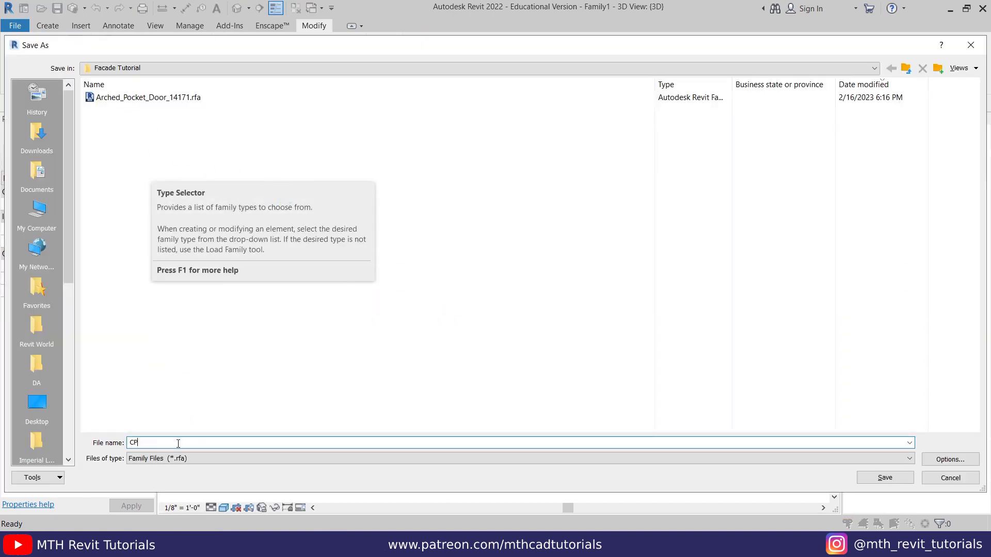
pyautogui.write('1')
pyautogui.click(891, 480)
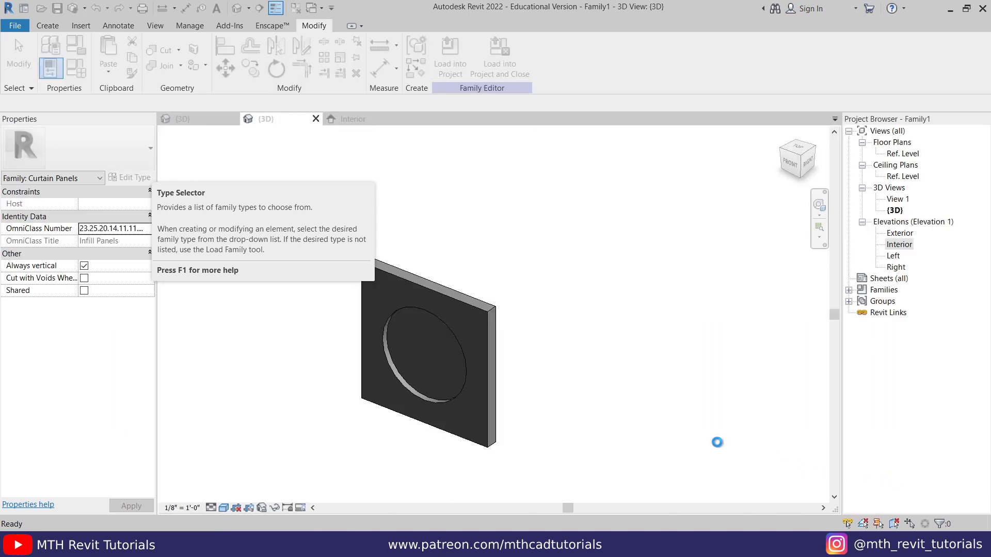
# - Delete the inner disc from the panel and save the family as CP2 in the Facade Tutorial folder
pyautogui.click(401, 358)
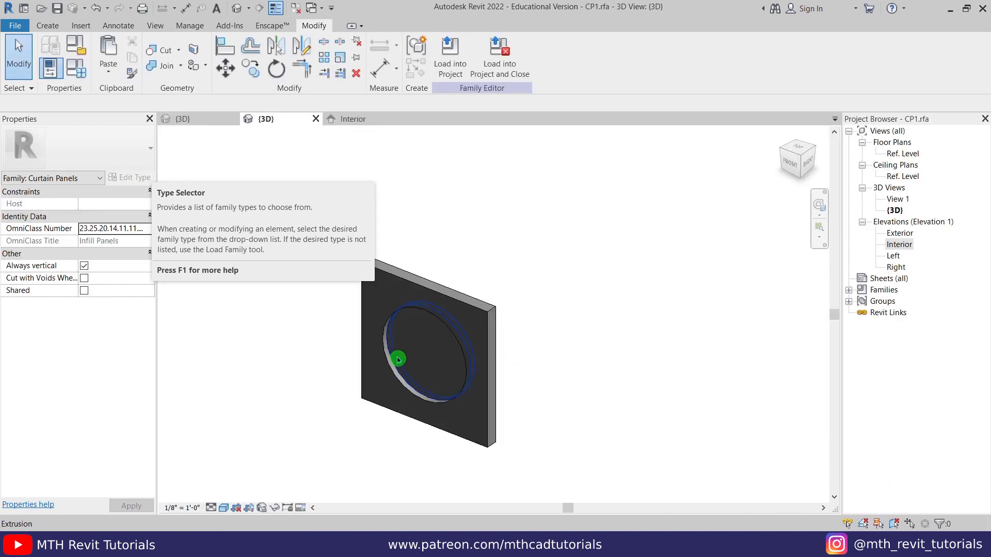
pyautogui.press('Escape')
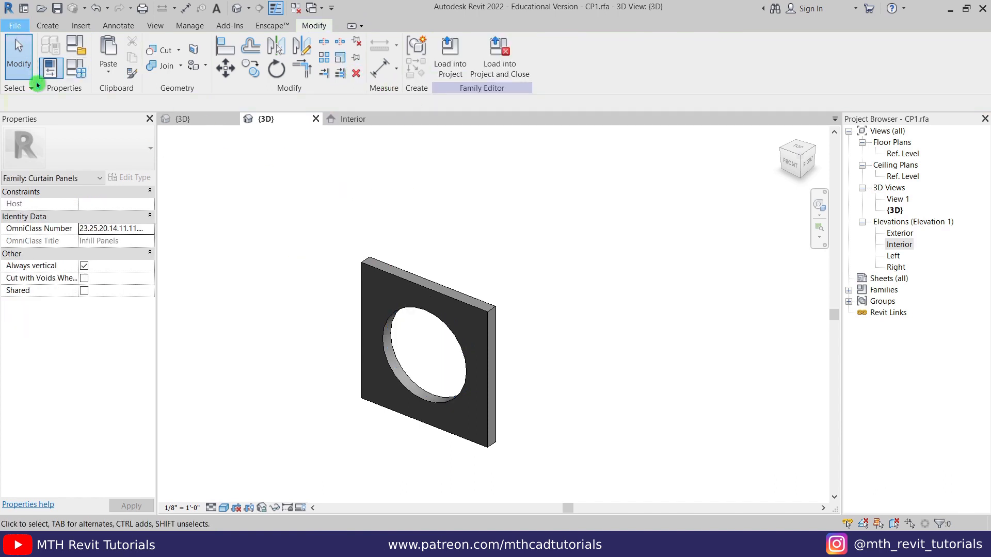
pyautogui.click(15, 25)
pyautogui.moveTo(60, 192)
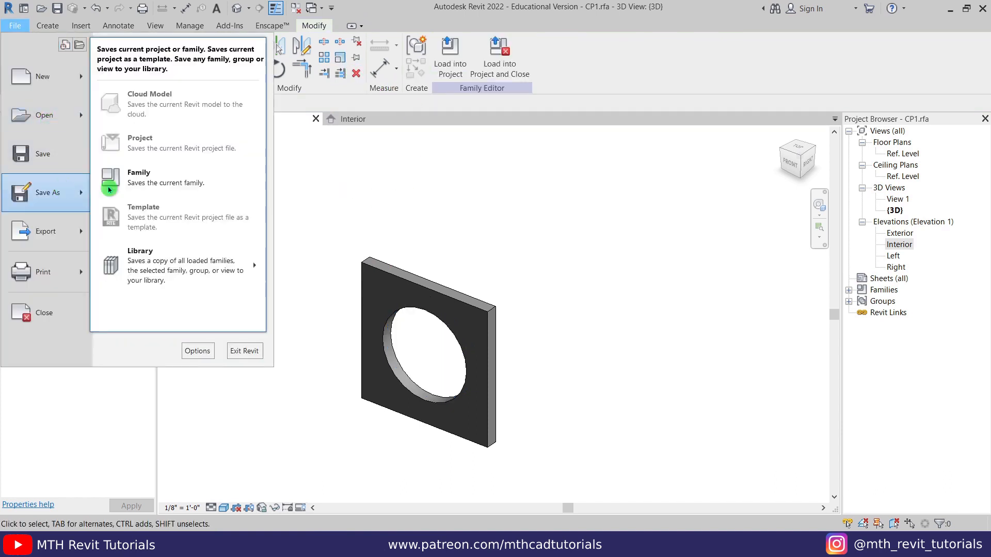
pyautogui.click(153, 182)
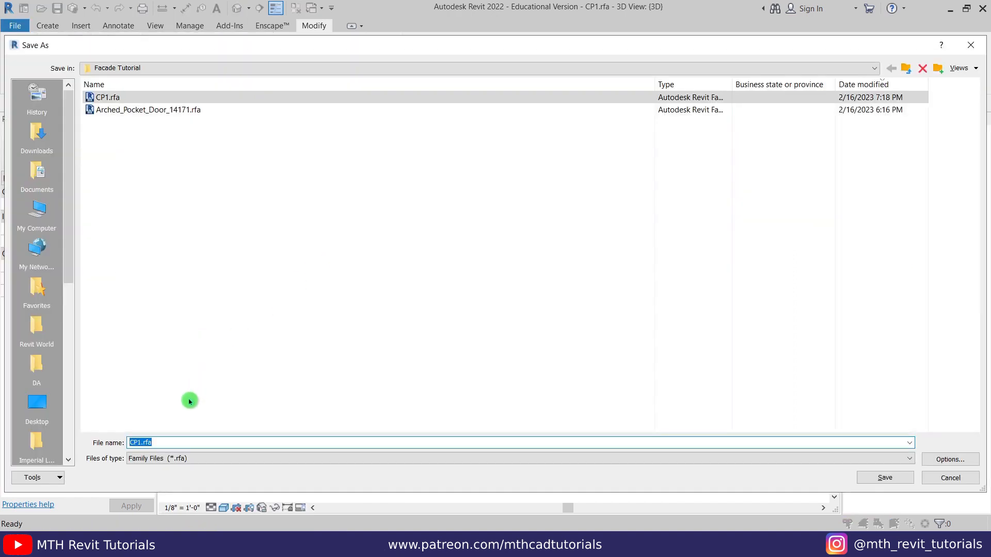
pyautogui.write('CP2')
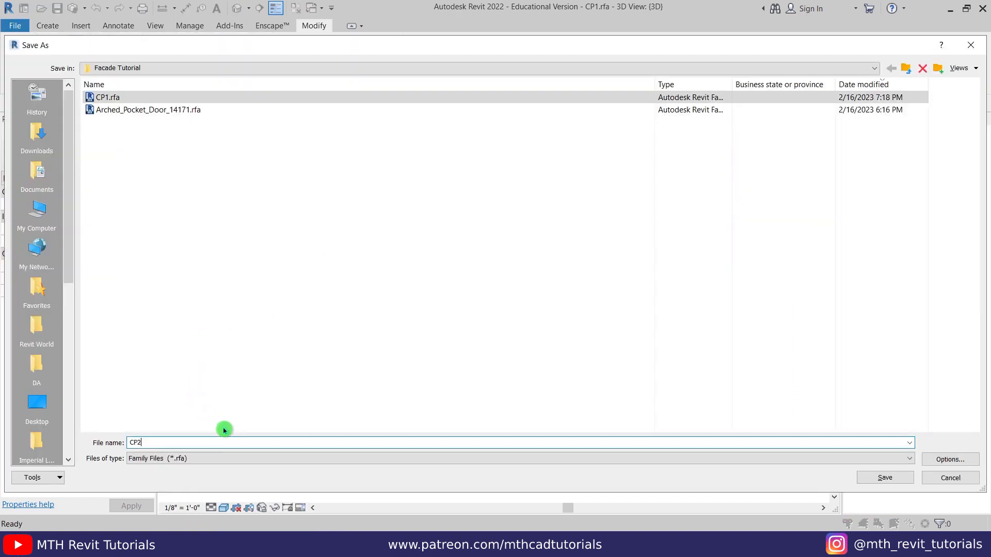
pyautogui.click(893, 482)
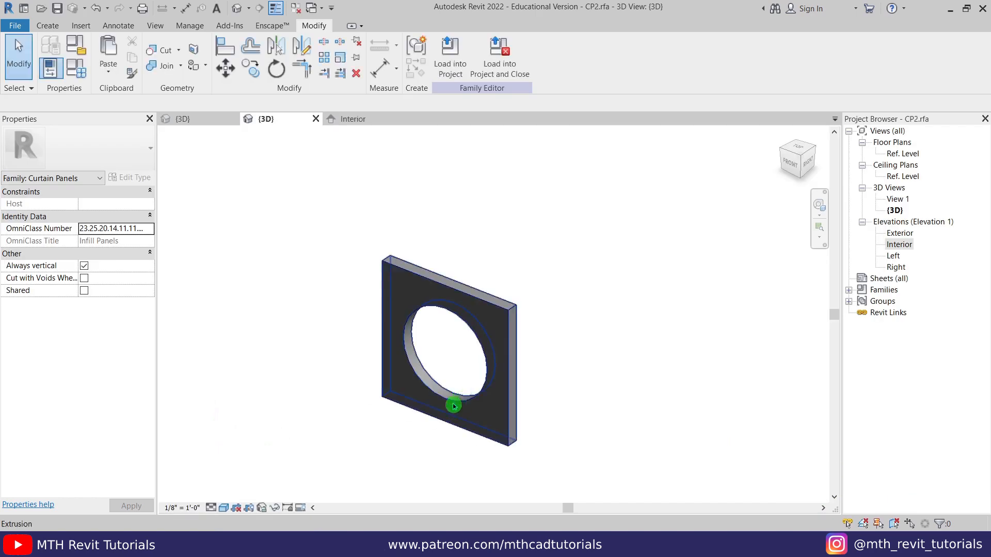
# - Edit the panel extrusion's sketch in the Interior elevation and delete the circle
pyautogui.click(447, 304)
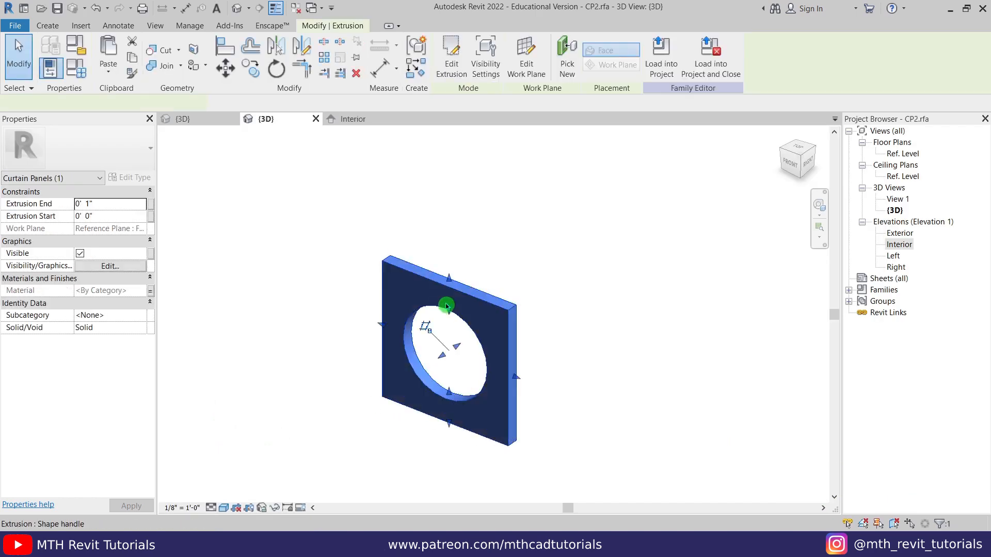
pyautogui.click(451, 67)
pyautogui.doubleClick(902, 245)
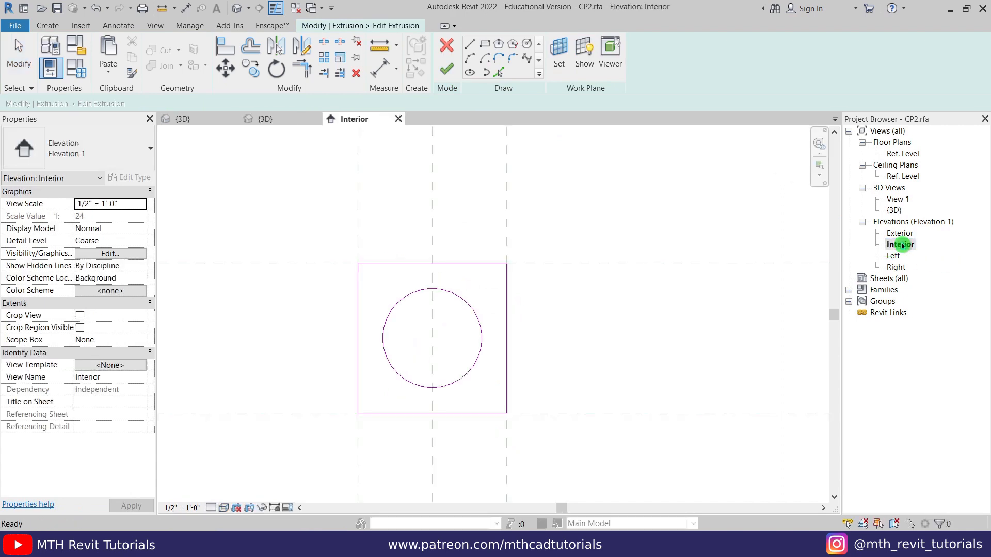
pyautogui.moveTo(542, 303); pyautogui.dragTo(560, 321, button='middle')
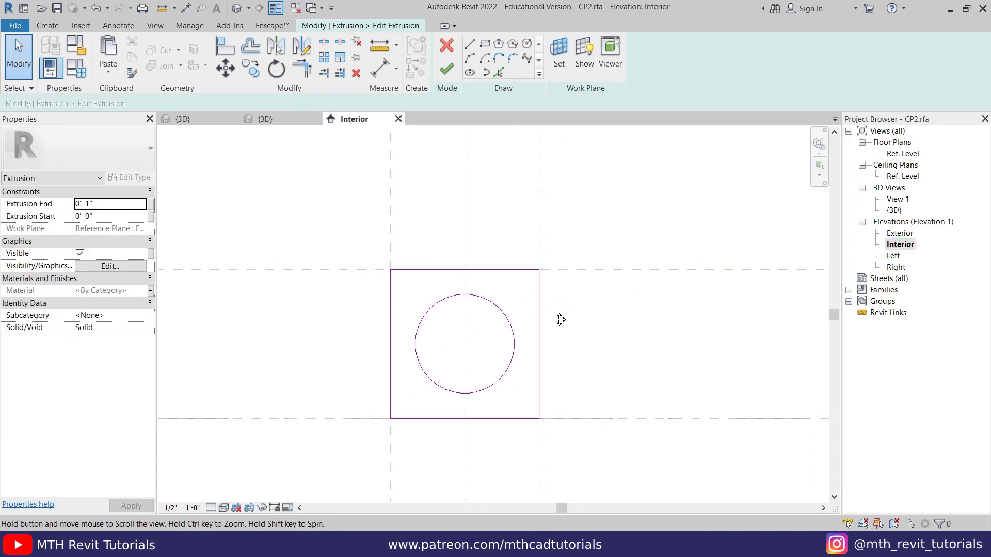
pyautogui.click(508, 314)
pyautogui.press('Delete')
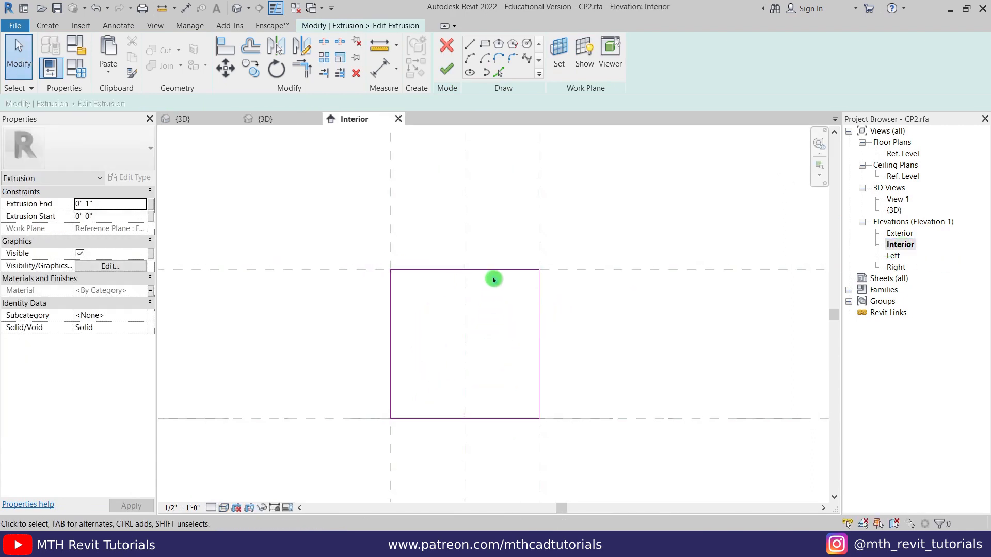
# - Sketch a vertical centre line across the square and a horizontal line from its midpoint to the square's right edge
pyautogui.click(475, 45)
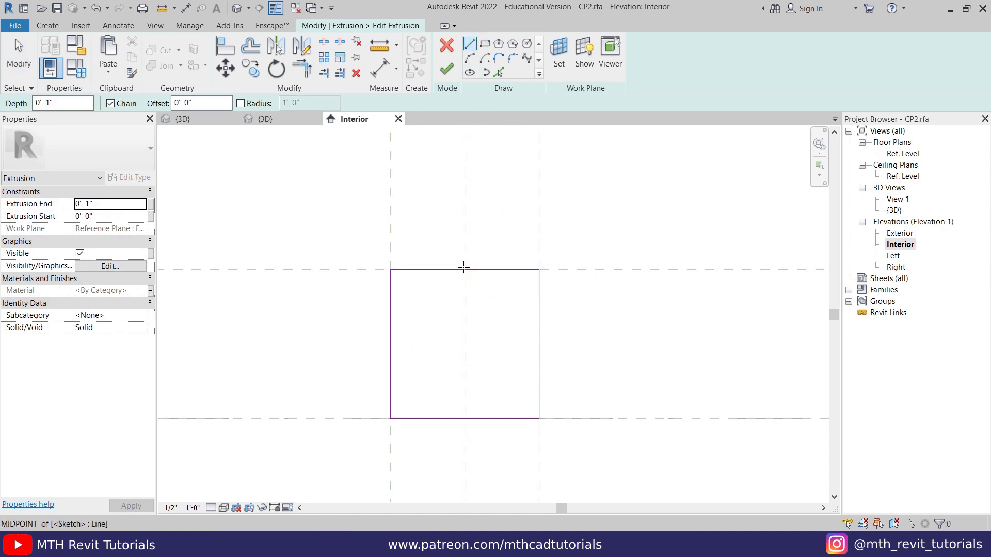
pyautogui.click(465, 269)
pyautogui.click(465, 344)
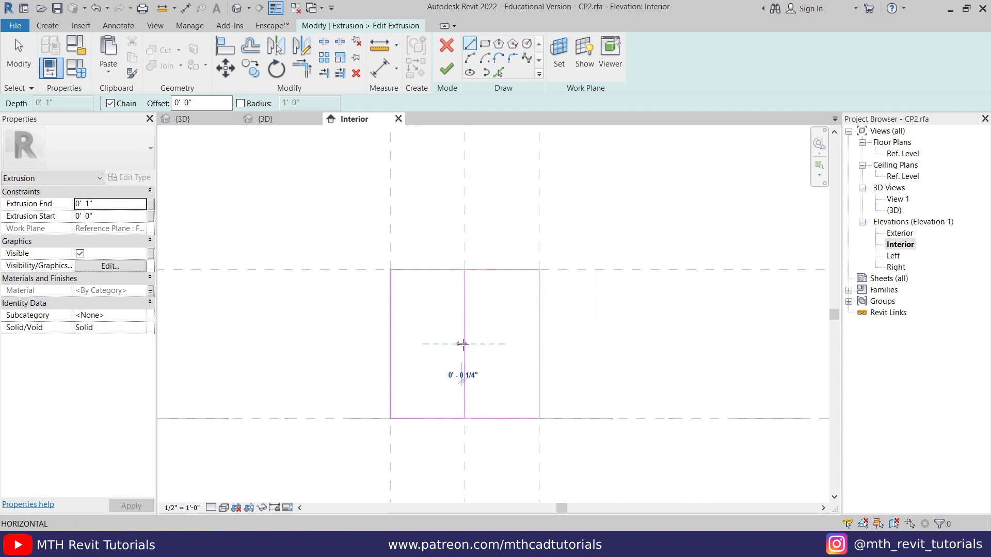
pyautogui.click(539, 344)
pyautogui.click(533, 92)
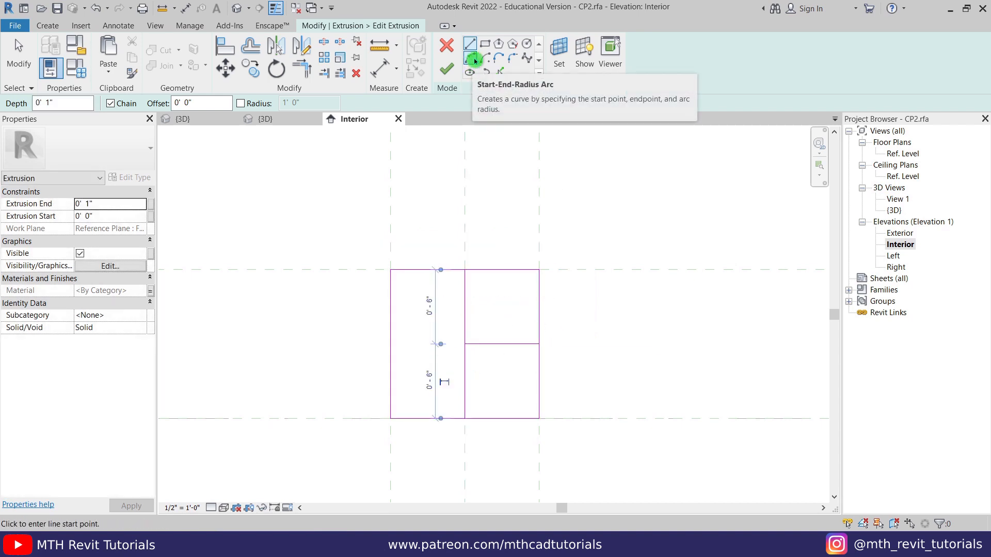
# - Sketch a leaf shape from two opposing arcs of about 4 3/4" radius, running diagonally from the square's centre toward its upper-right corner
pyautogui.click(474, 61)
pyautogui.click(465, 344)
pyautogui.scroll(2, 518, 292)
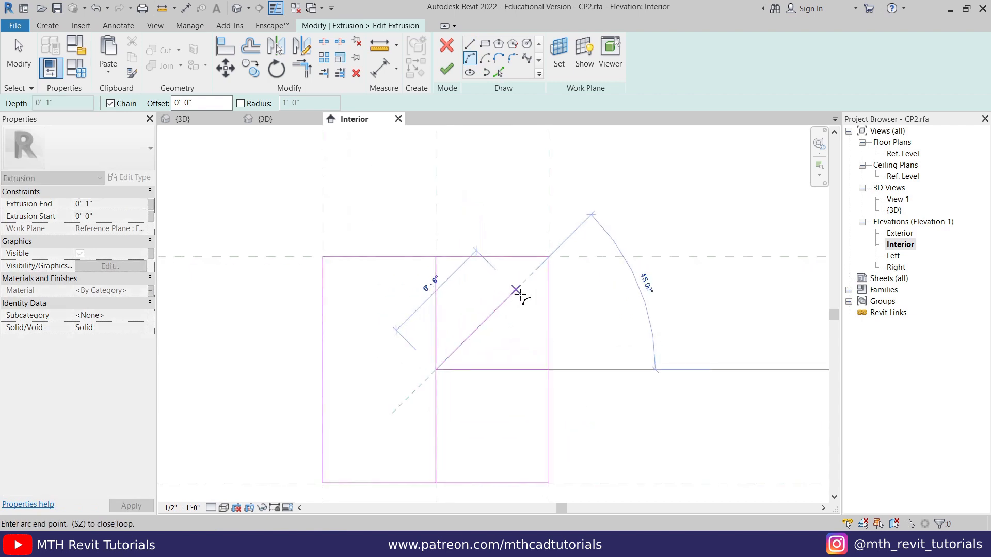
pyautogui.click(525, 279)
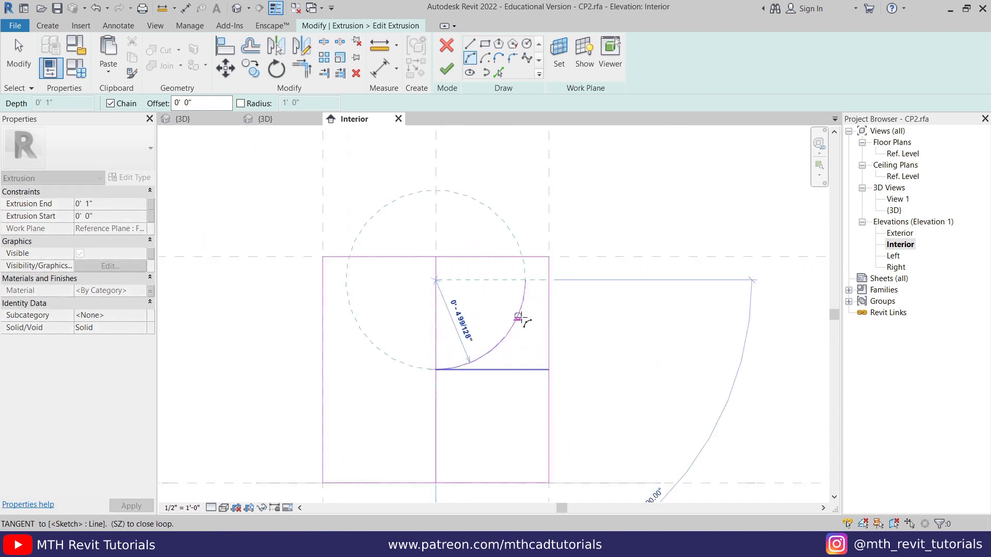
pyautogui.click(518, 317)
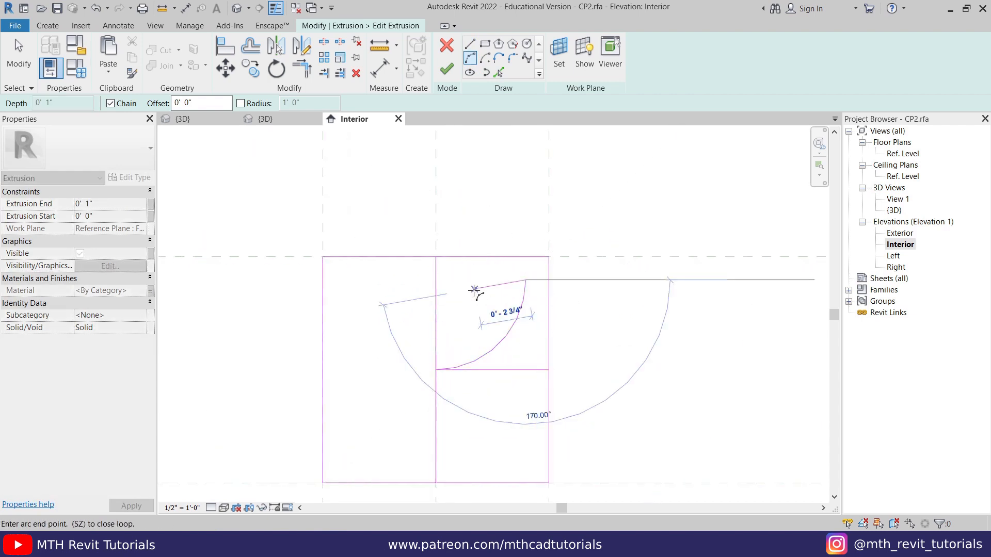
pyautogui.click(435, 370)
pyautogui.press('Escape')
pyautogui.press('Escape')
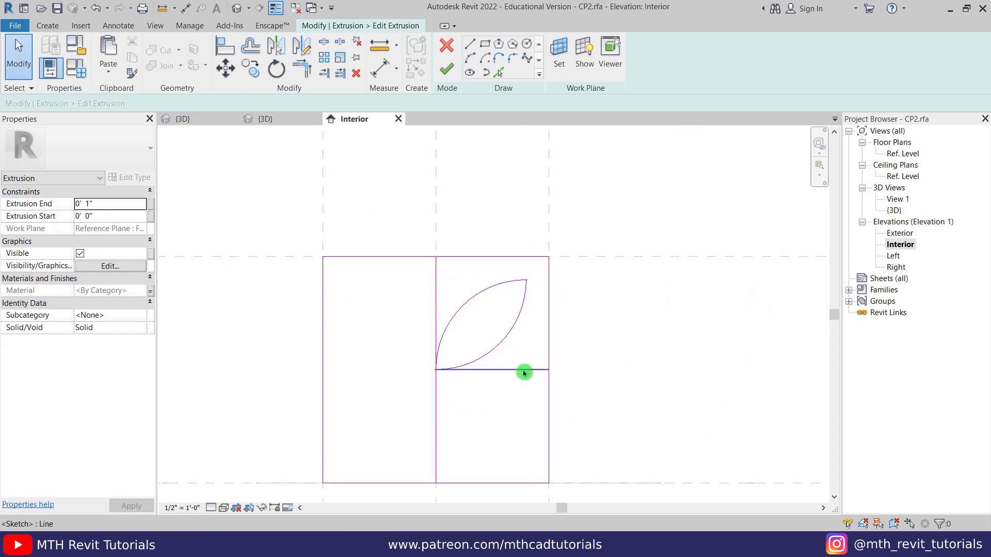
# - Delete the horizontal and vertical construction lines from the sketch
pyautogui.click(524, 372)
pyautogui.press('Delete')
pyautogui.click(437, 296)
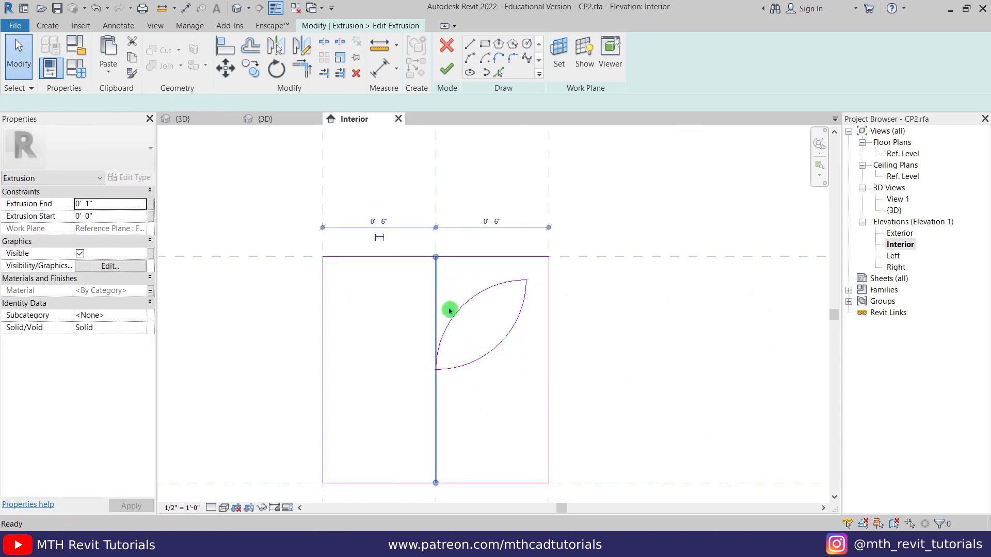
pyautogui.press('Delete')
# - Nudge the leaf slightly right of the centre line and mirror a copy about the vertical centre reference plane
pyautogui.moveTo(393, 206); pyautogui.dragTo(534, 395)
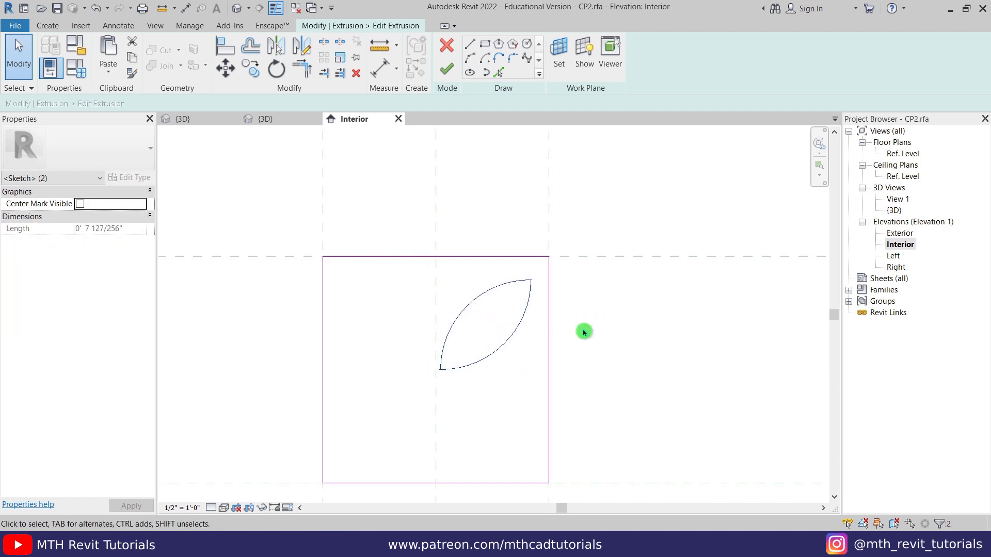
pyautogui.press('Right')
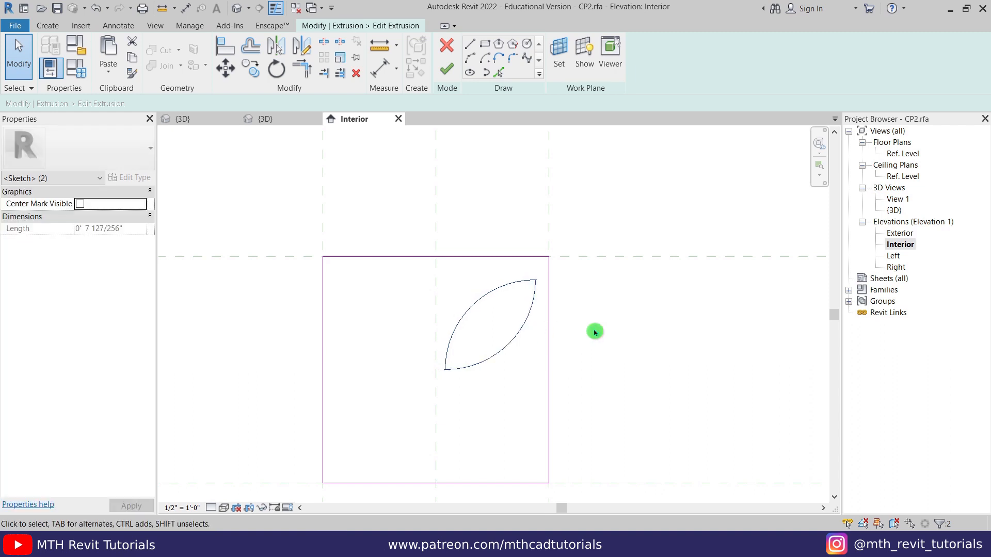
pyautogui.moveTo(392, 399); pyautogui.dragTo(592, 278)
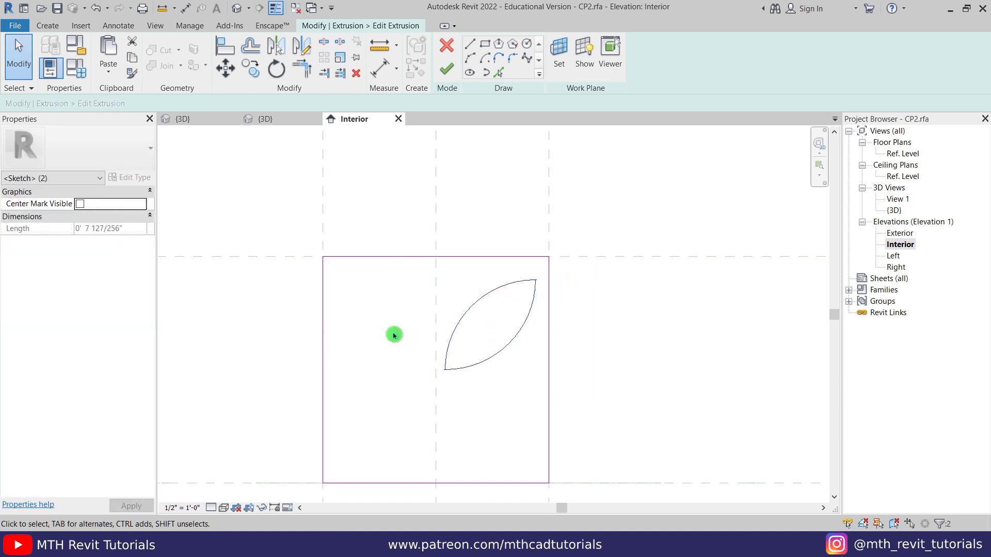
pyautogui.press('d')
pyautogui.press('m')
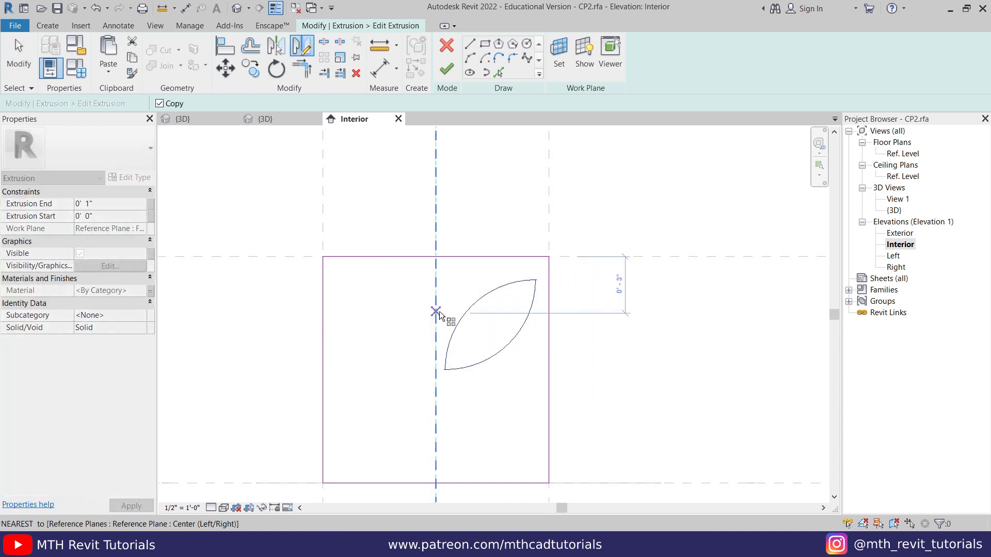
pyautogui.click(436, 314)
pyautogui.click(434, 215)
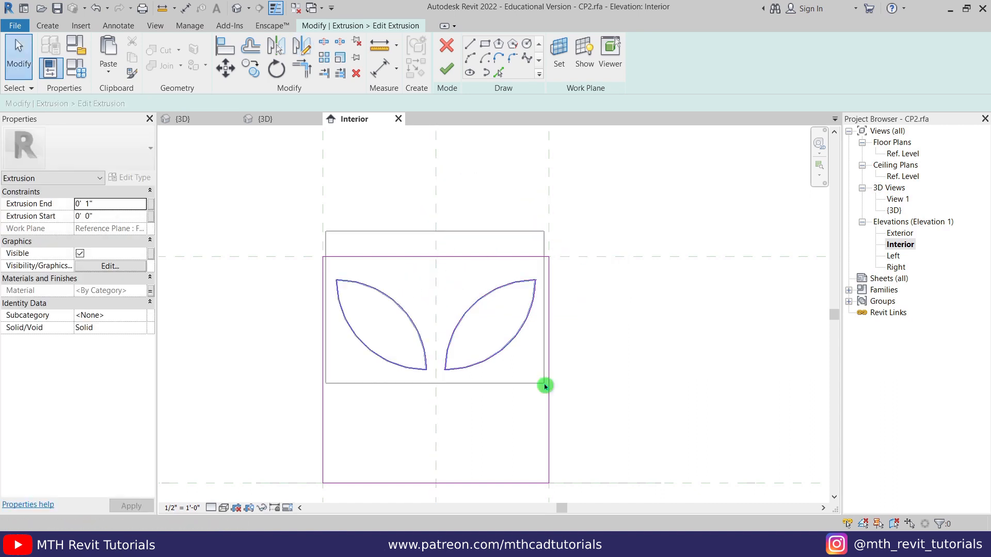
# - Mirror copies of both upper leaves into the lower half about a horizontal axis through the square's middle
pyautogui.press('d')
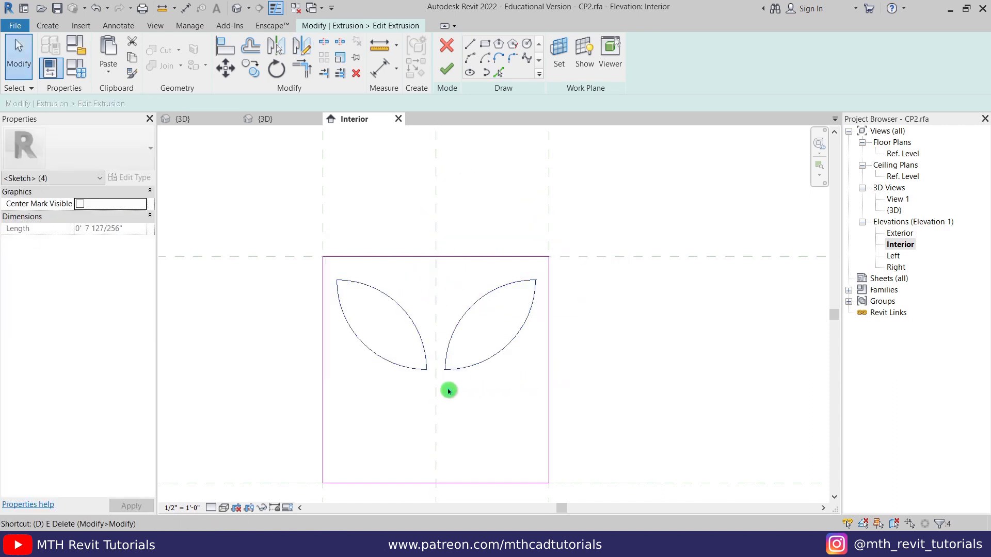
pyautogui.press('m')
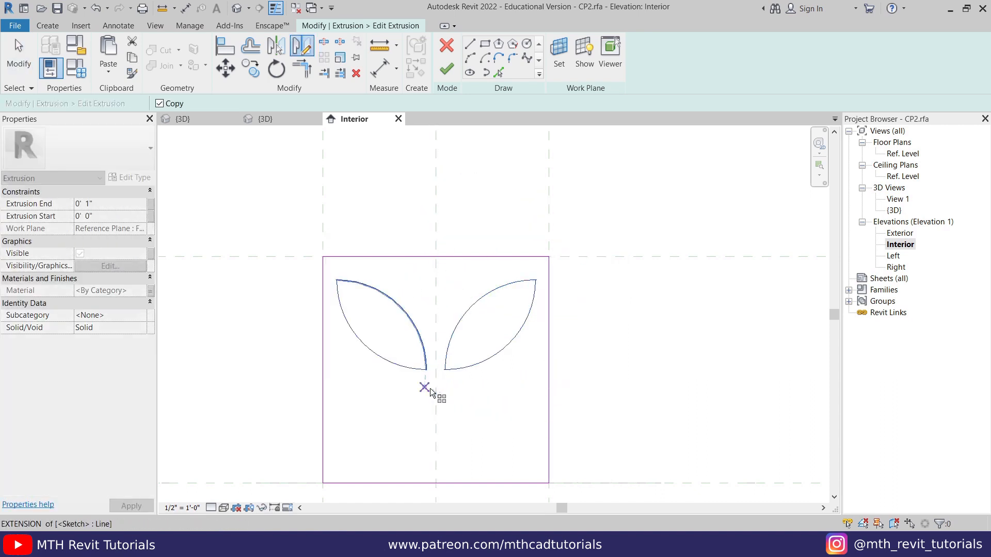
pyautogui.click(549, 369)
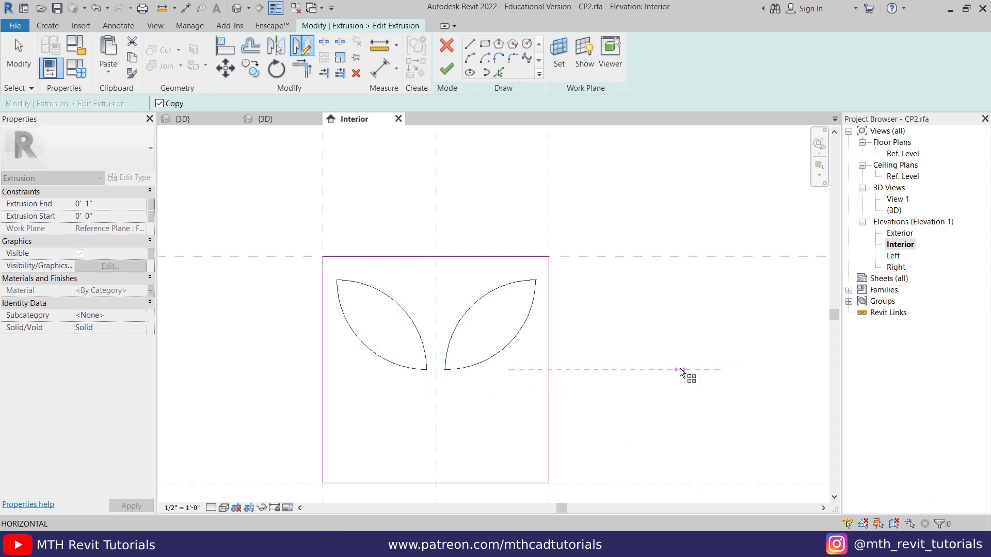
pyautogui.click(680, 370)
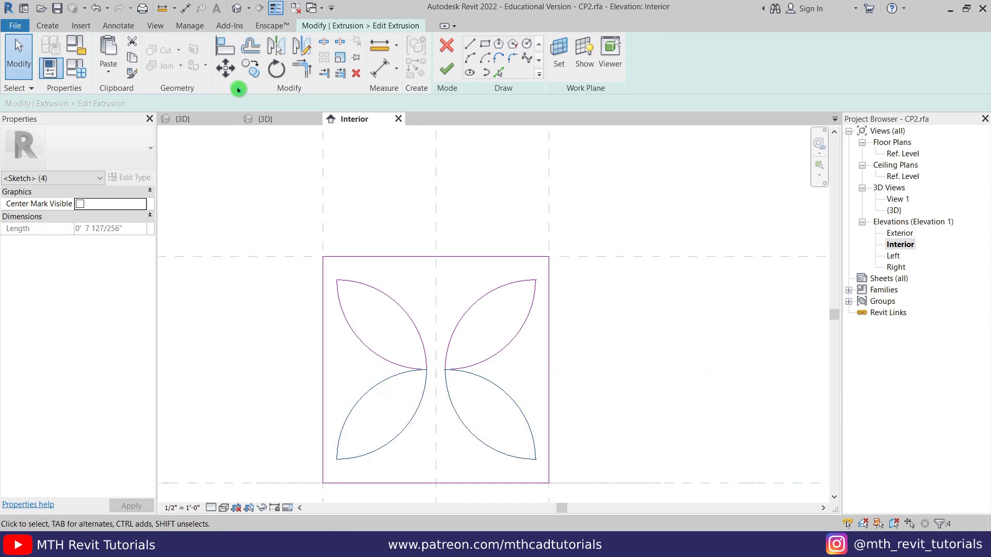
# - Move the two lower leaves down about 3/4" and shift all four leaves slightly up to centre them in the square
pyautogui.click(225, 68)
pyautogui.click(445, 369)
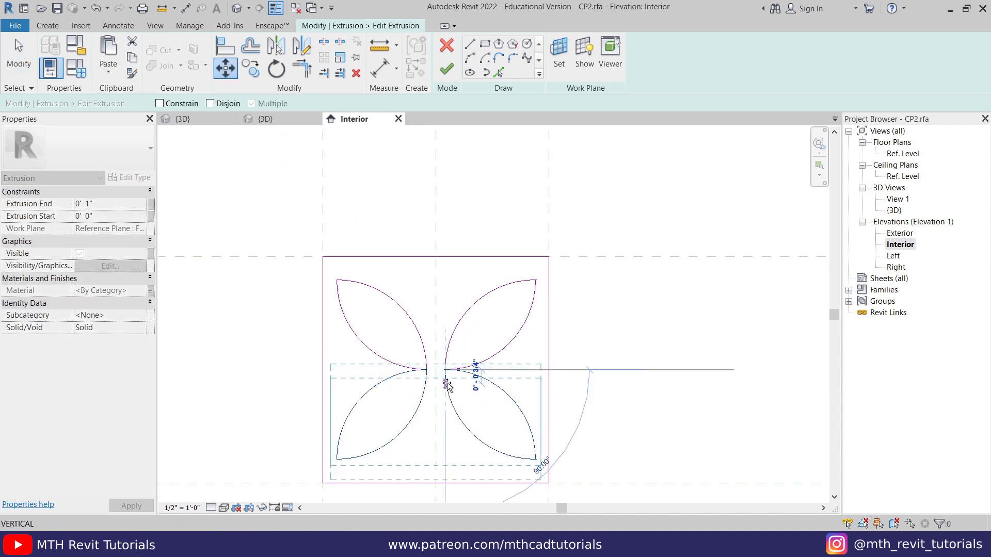
pyautogui.click(446, 383)
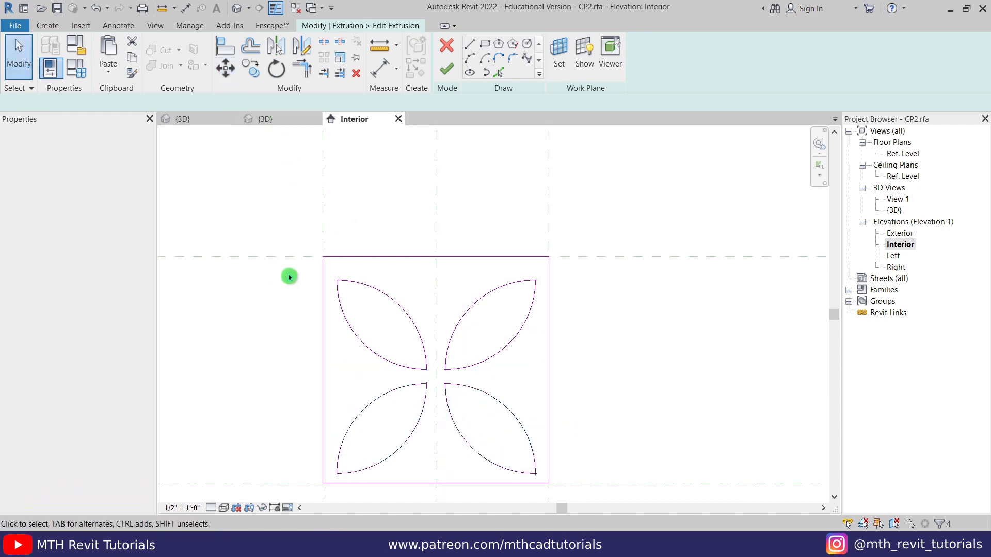
pyautogui.moveTo(273, 267)
pyautogui.mouseDown()
pyautogui.moveTo(596, 430)
pyautogui.moveTo(628, 486)
pyautogui.mouseUp()
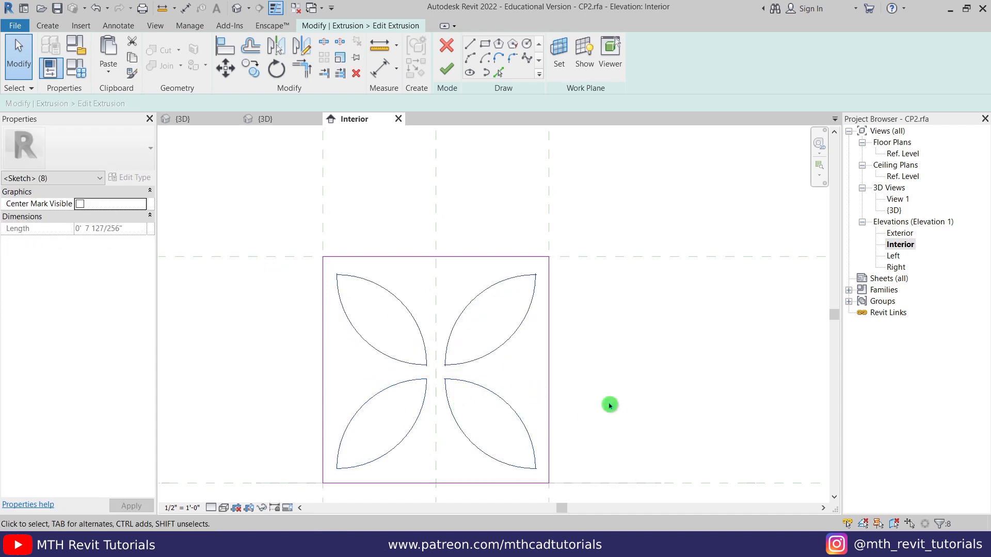
pyautogui.click(587, 367)
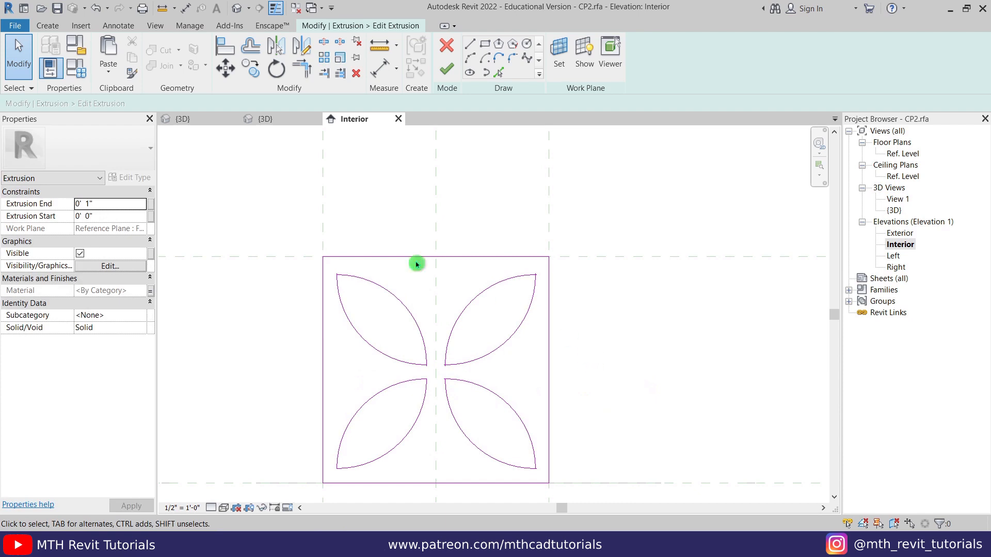
# - Finish the extrusion sketch and inspect the four-leaf panel in the 3D view
pyautogui.click(447, 69)
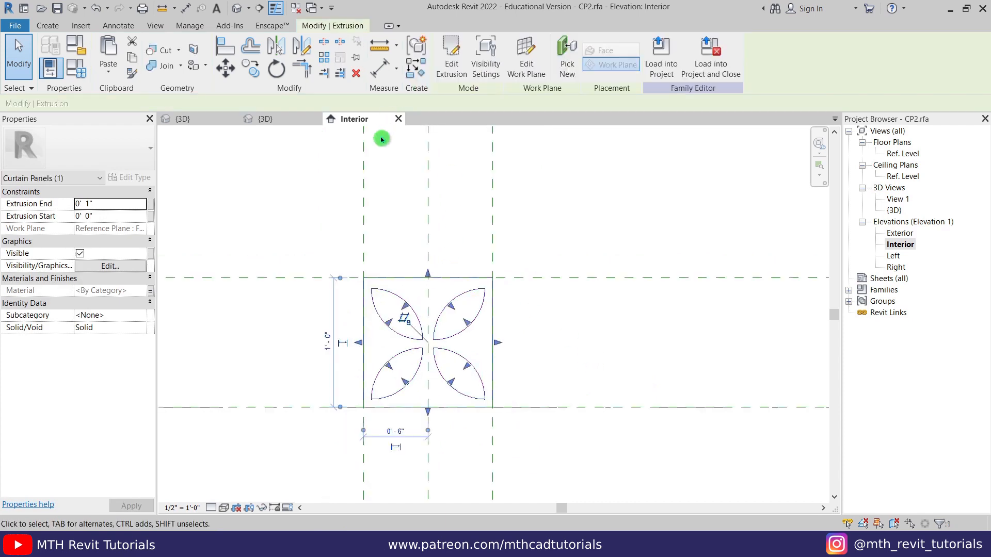
pyautogui.click(238, 11)
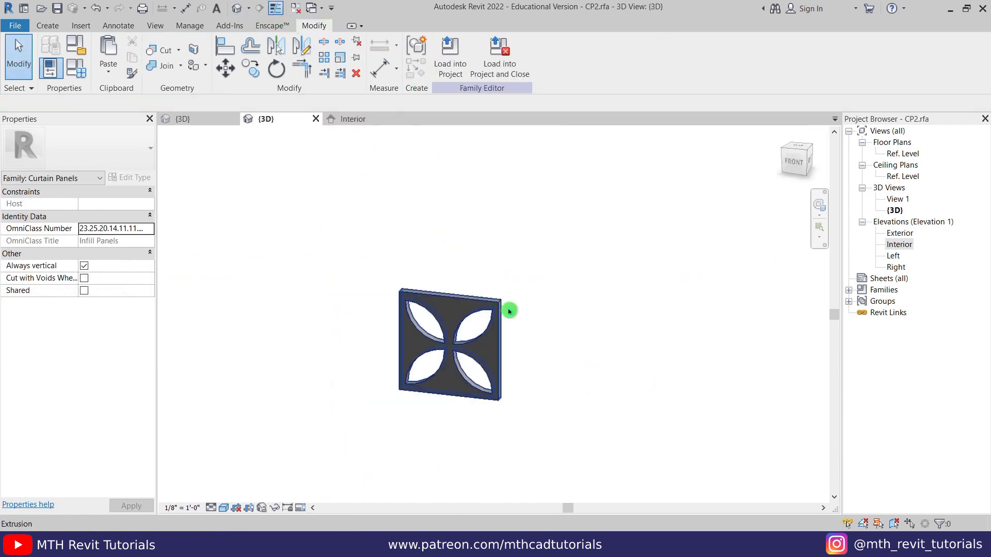
pyautogui.keyDown('shift'); pyautogui.moveTo(509, 309); pyautogui.dragTo(495, 361, button='middle'); pyautogui.keyUp('shift')
pyautogui.keyDown('shift'); pyautogui.moveTo(324, 346); pyautogui.dragTo(507, 388, button='middle'); pyautogui.keyUp('shift')
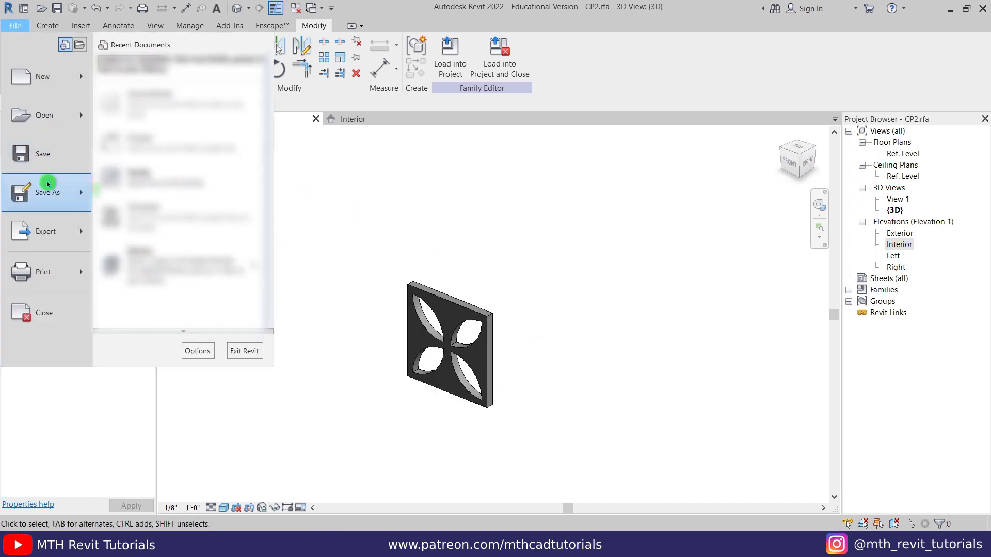
# - Save the family under the new name CP3 in the Facade Tutorial folder
pyautogui.moveTo(82, 191)
pyautogui.click(135, 172)
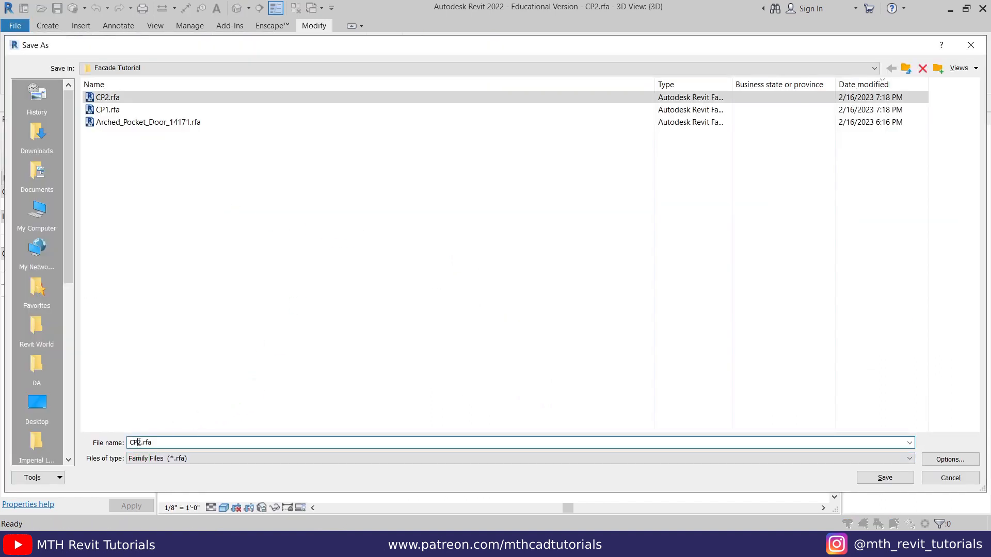
pyautogui.write('3')
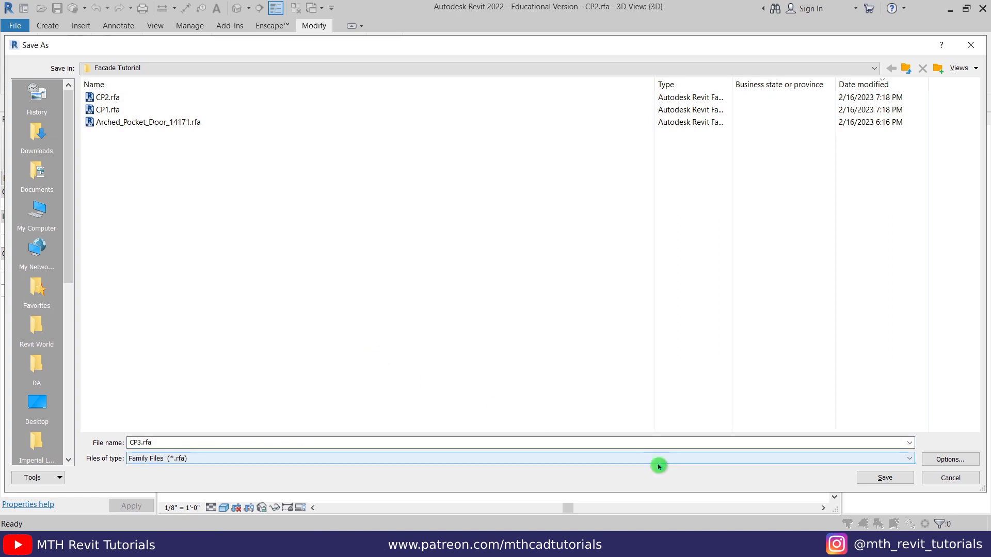
pyautogui.click(897, 478)
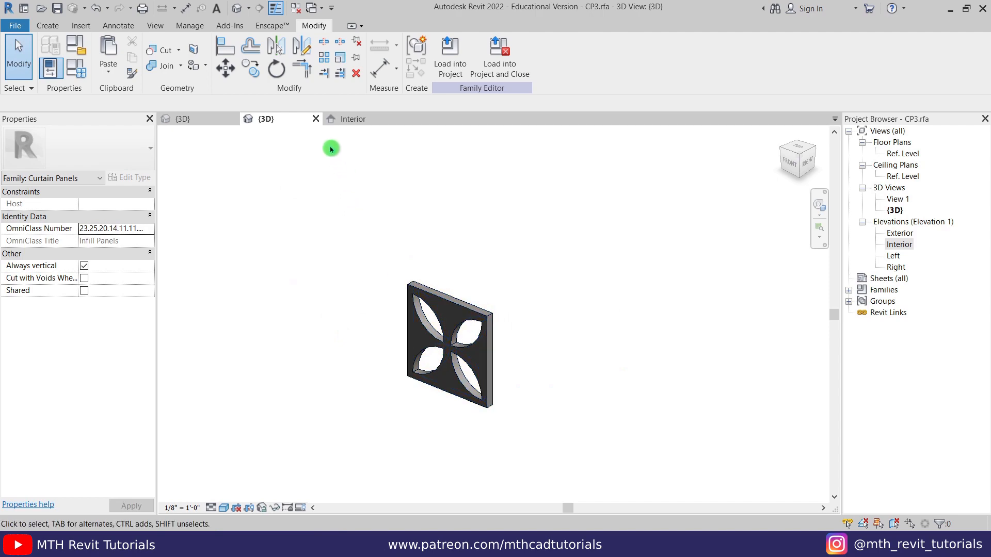
# - Close the family's 3D and Interior views to return to the facade project, and widen the Project Browser
pyautogui.click(316, 121)
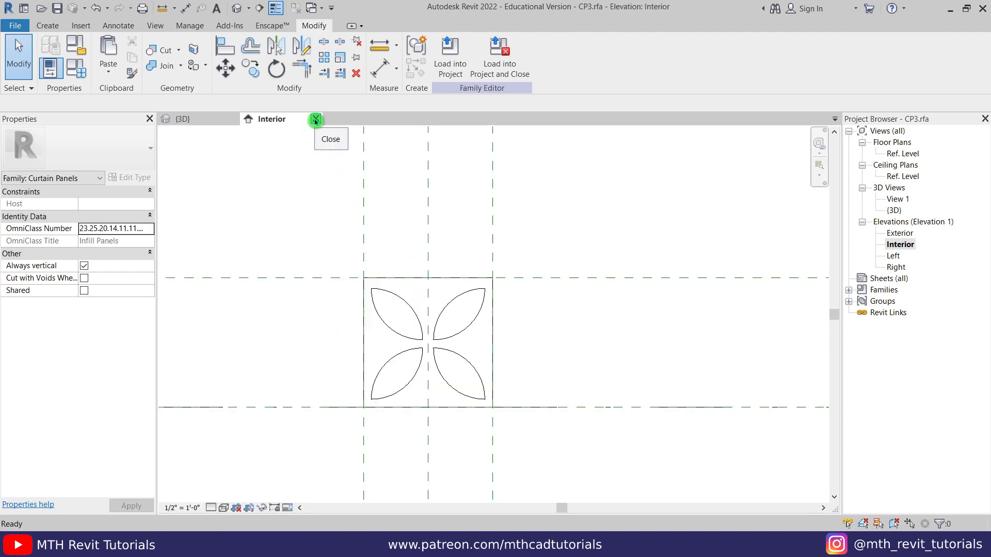
pyautogui.click(315, 120)
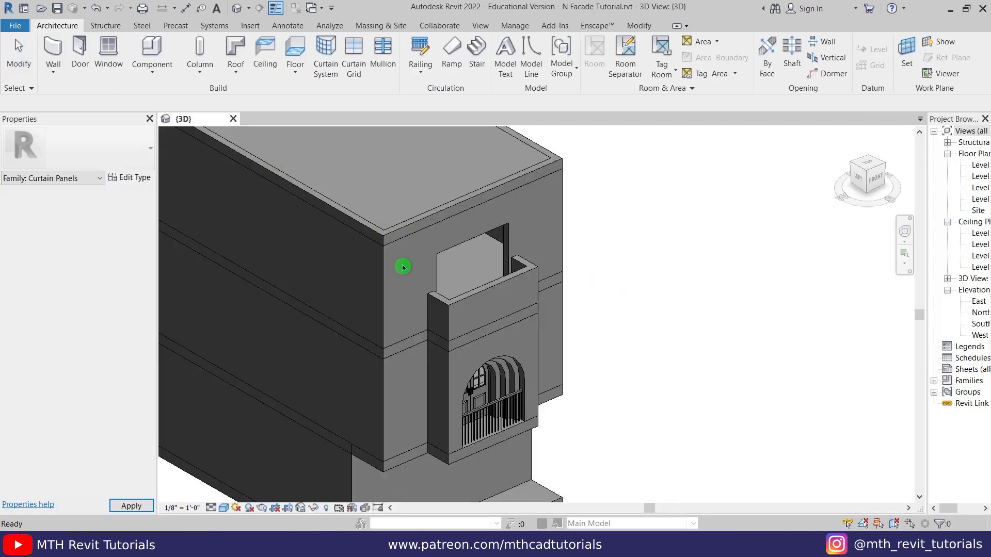
pyautogui.scroll(-2, 403, 266)
pyautogui.keyDown('shift'); pyautogui.moveTo(564, 319); pyautogui.dragTo(436, 320, button='middle'); pyautogui.keyUp('shift')
pyautogui.moveTo(679, 325); pyautogui.dragTo(609, 357, button='middle')
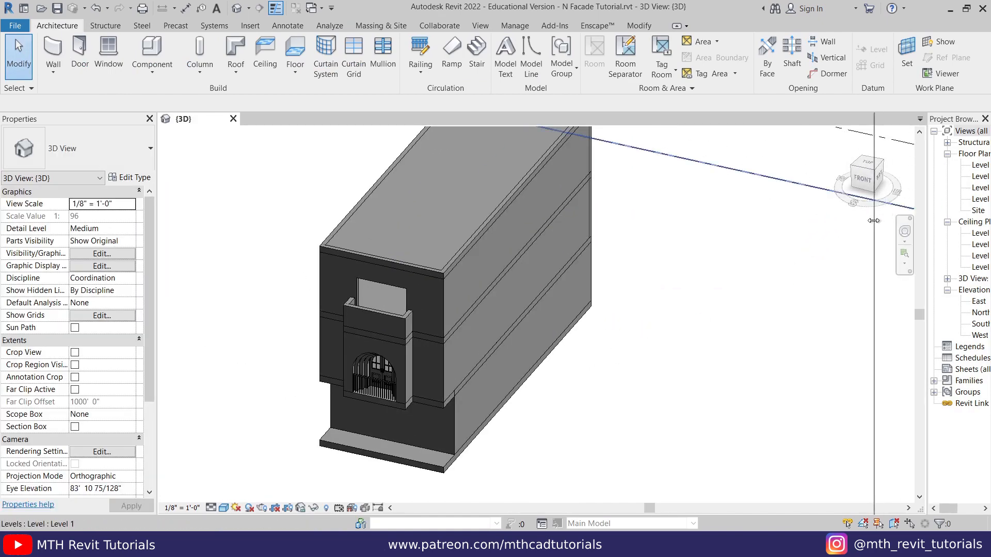
pyautogui.moveTo(873, 220); pyautogui.dragTo(872, 221)
pyautogui.scroll(2, 306, 129)
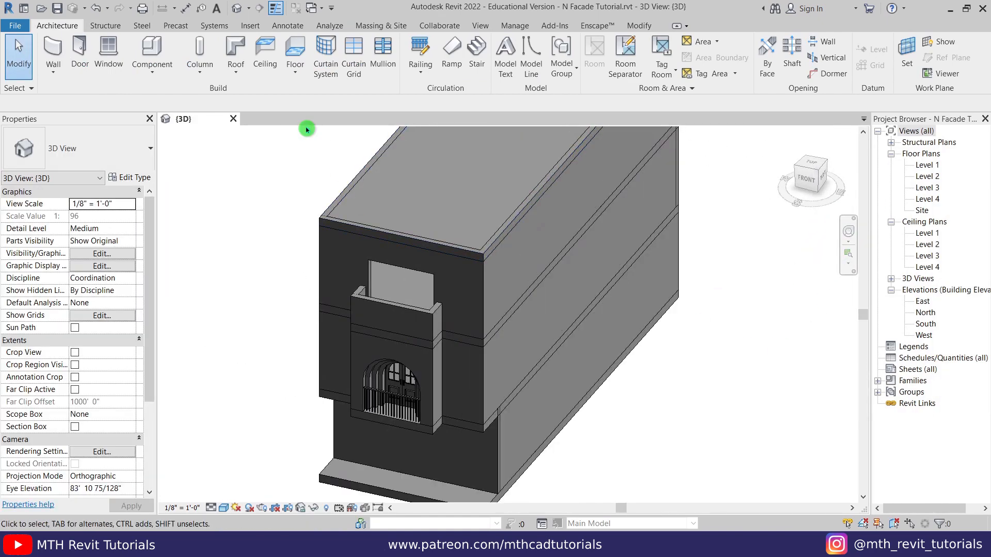
# - Load the CP1, CP2 and CP3 families from the Facade Tutorial folder into the project
pyautogui.click(250, 25)
pyautogui.click(510, 66)
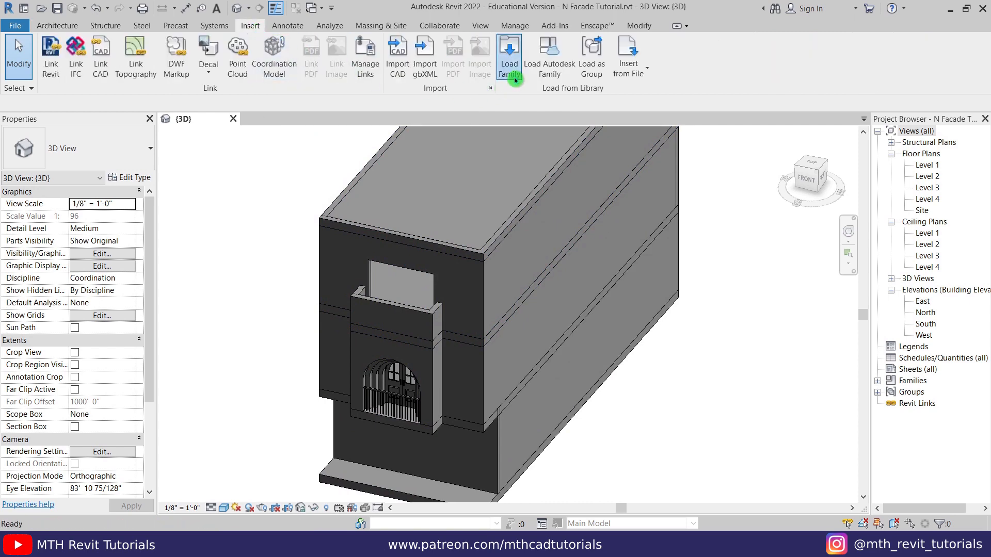
pyautogui.moveTo(291, 180); pyautogui.dragTo(167, 120)
pyautogui.click(807, 472)
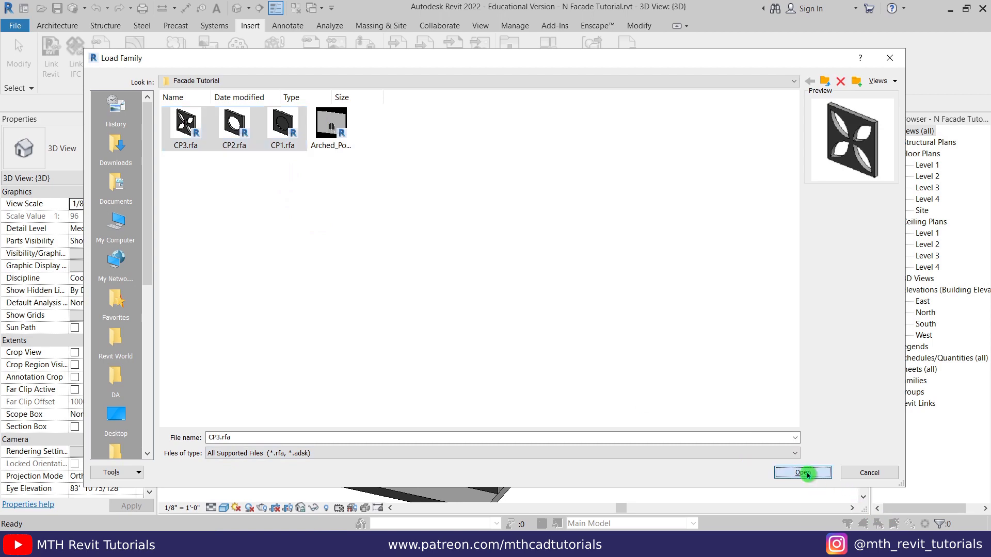
# - View the facade's front from the opposite corner in 3D, and open the Level 2 floor plan
pyautogui.scroll(4, 373, 336)
pyautogui.scroll(-2, 513, 235)
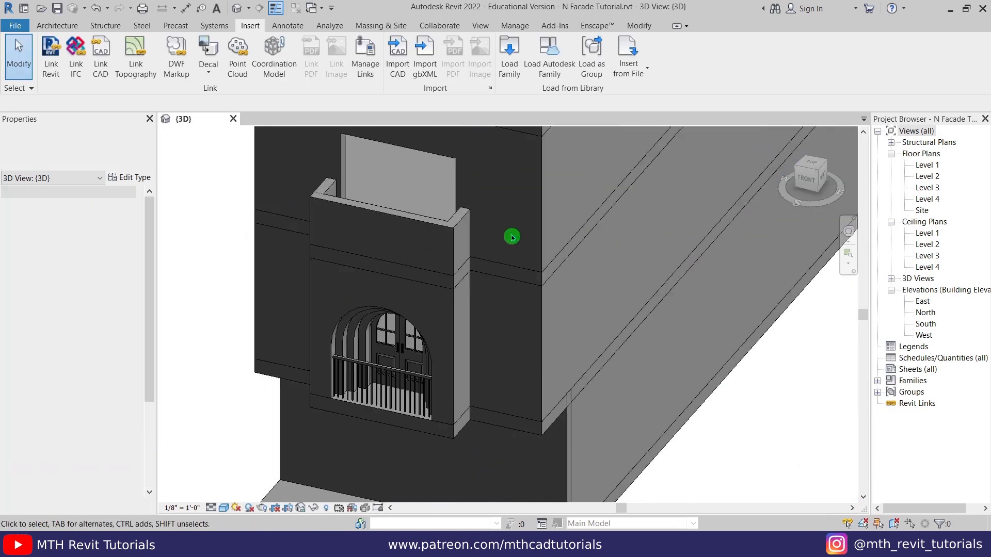
pyautogui.keyDown('shift'); pyautogui.moveTo(466, 297); pyautogui.dragTo(367, 288, button='middle'); pyautogui.keyUp('shift')
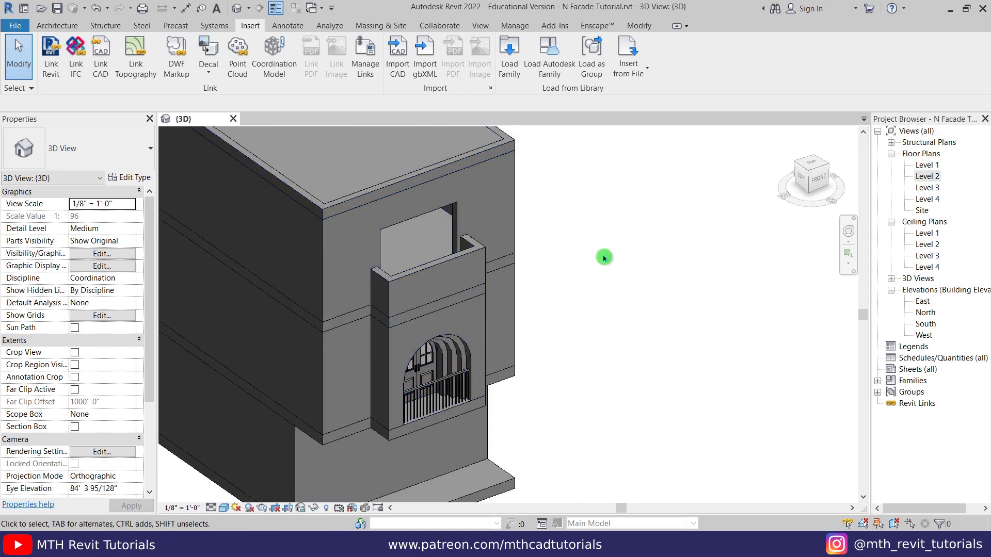
pyautogui.doubleClick(924, 177)
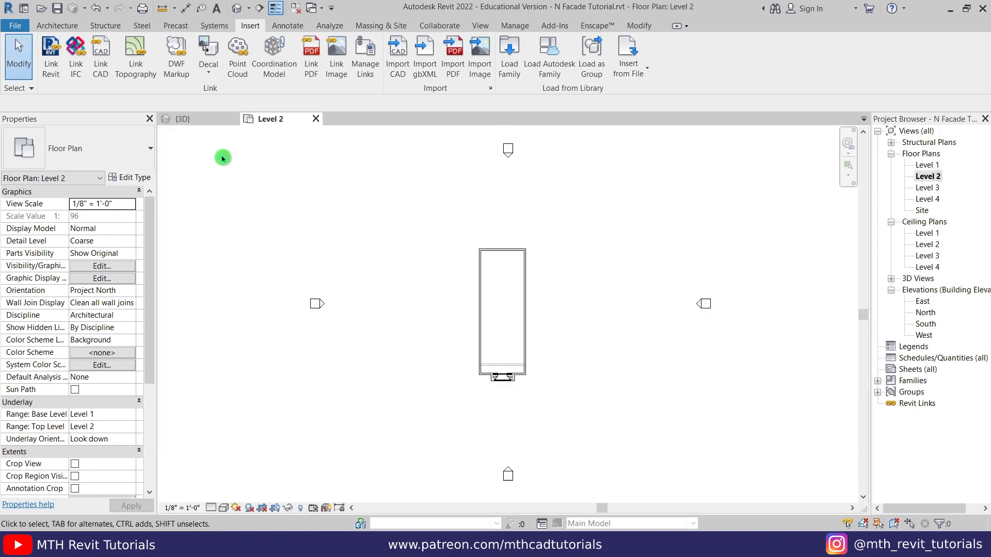
# - Draw a Curtain Wall 1 wall 20' 0" long just in front of the facade, between the building's two outer side faces
pyautogui.click(59, 25)
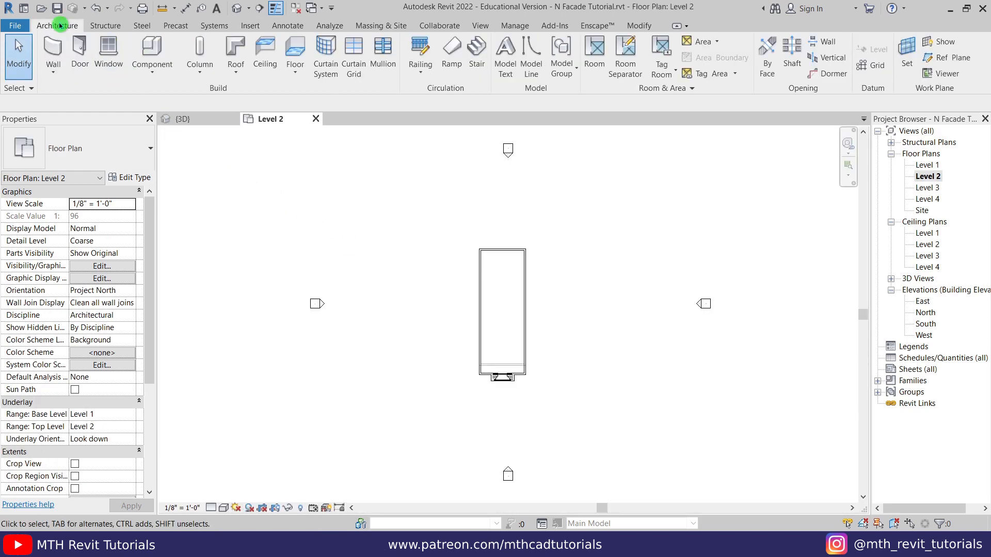
pyautogui.click(53, 52)
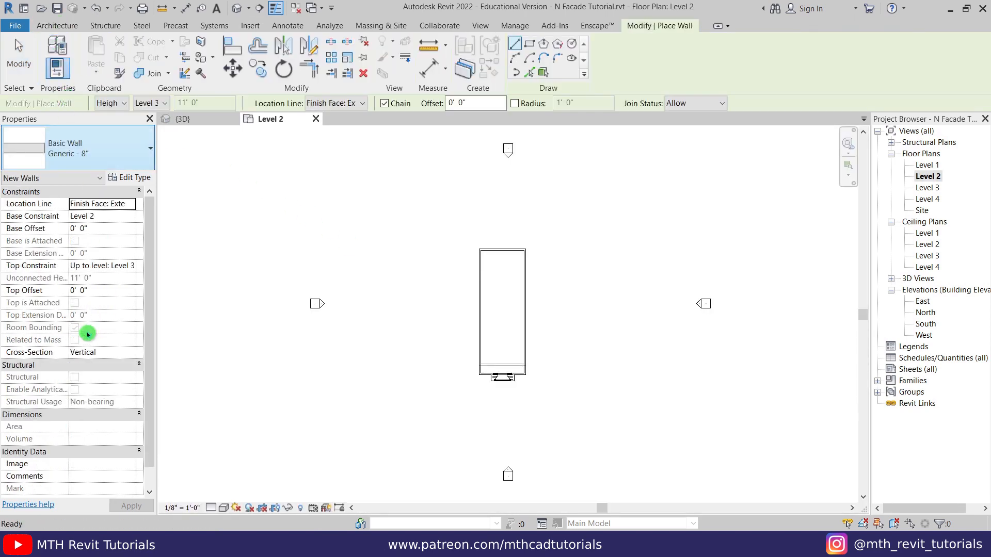
pyautogui.scroll(-3, 108, 390)
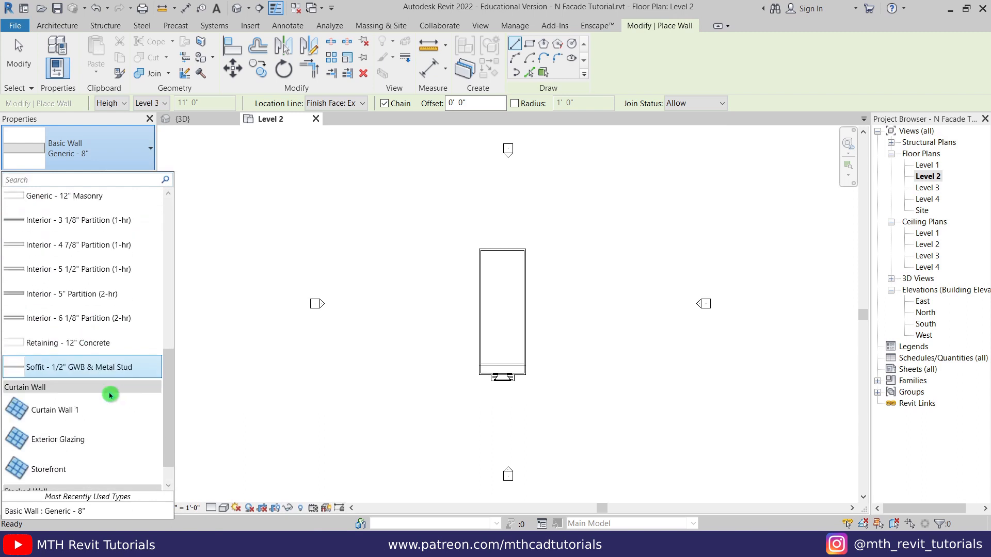
pyautogui.click(86, 414)
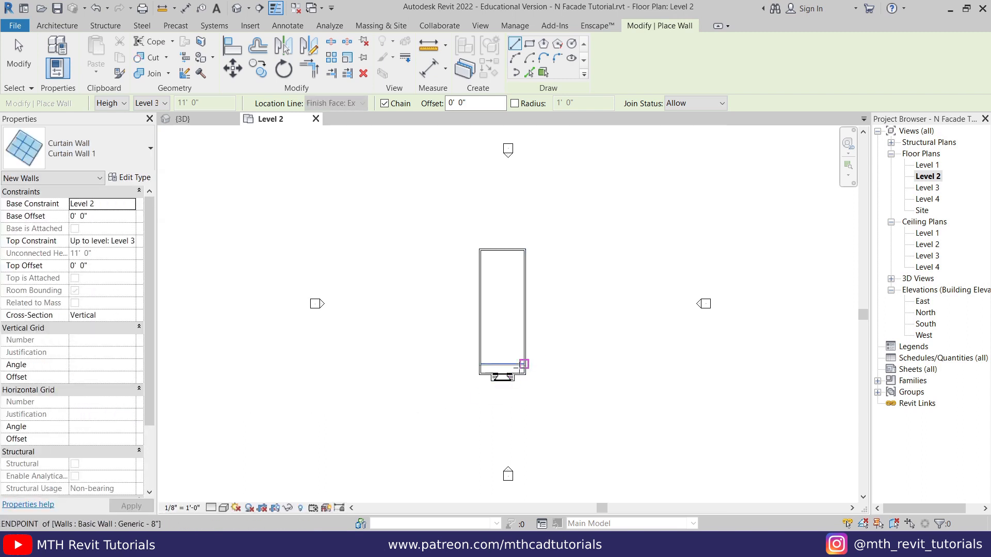
pyautogui.scroll(5, 511, 376)
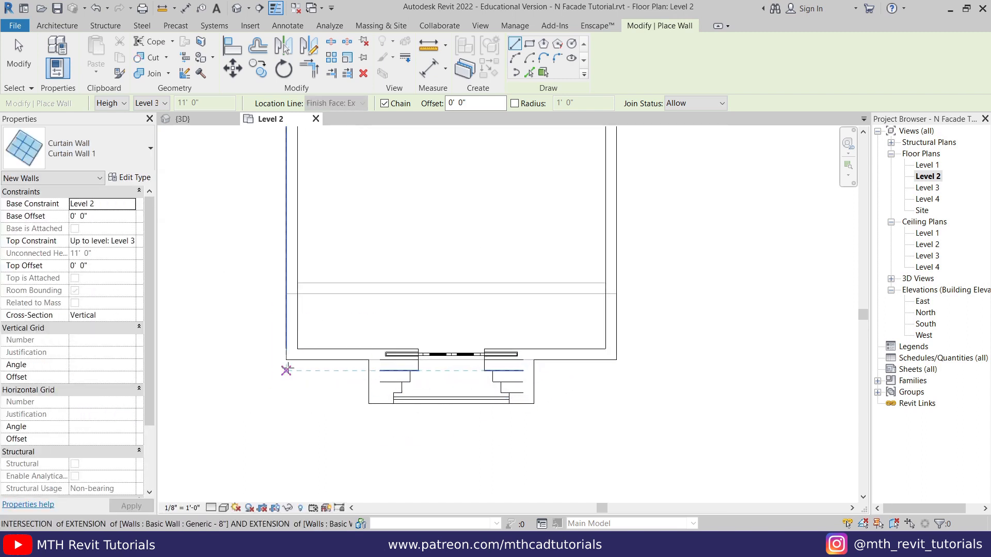
pyautogui.click(286, 370)
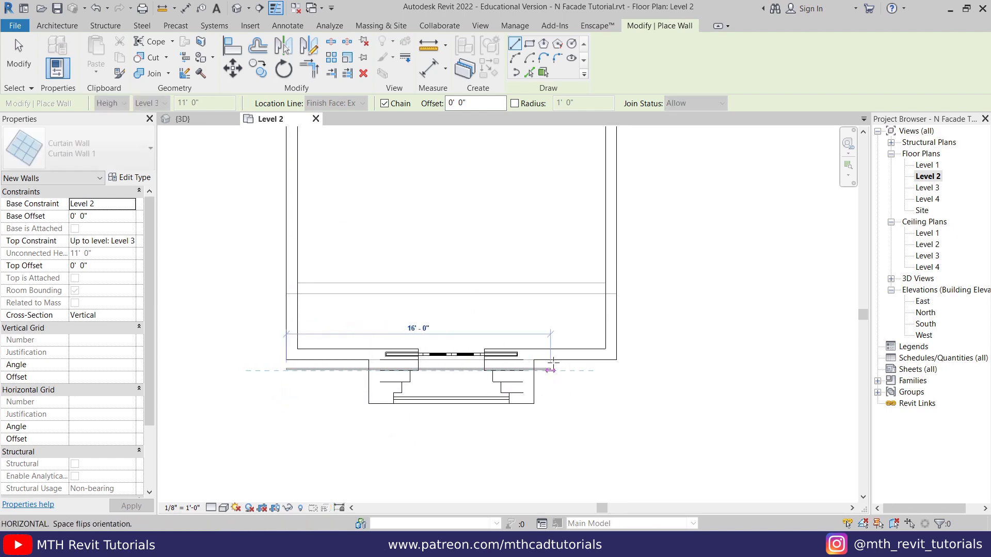
pyautogui.click(616, 370)
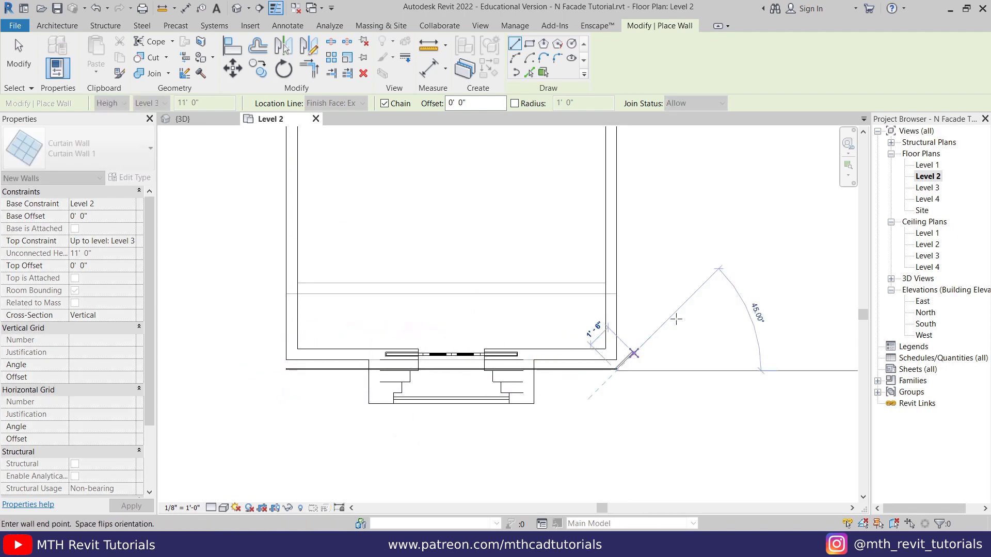
pyautogui.rightClick(686, 237)
pyautogui.click(692, 245)
pyautogui.rightClick(701, 243)
pyautogui.click(703, 251)
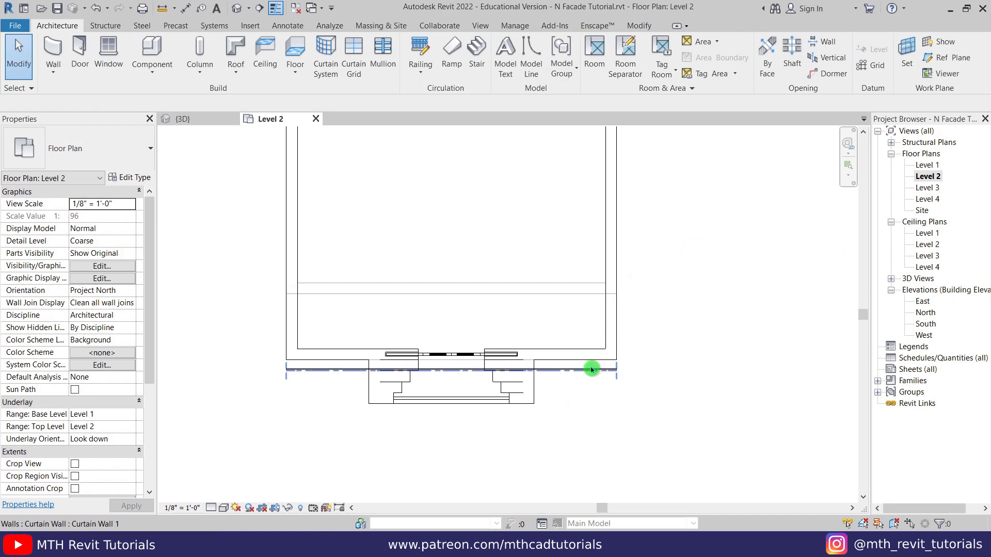
# - In the South elevation, stretch the curtain wall's top up to the building's top level, giving an 11' 0" top offset
pyautogui.click(592, 369)
pyautogui.click(456, 270)
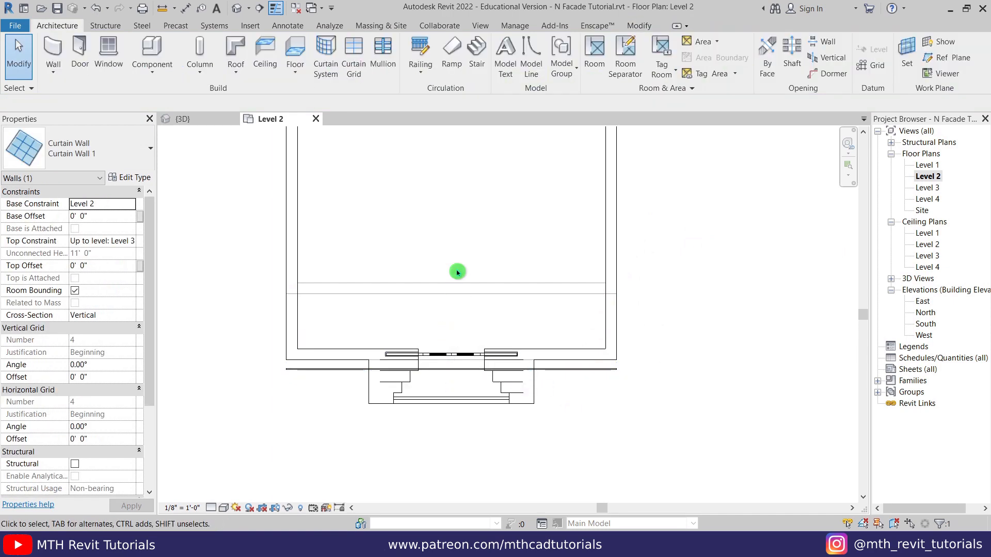
pyautogui.doubleClick(919, 324)
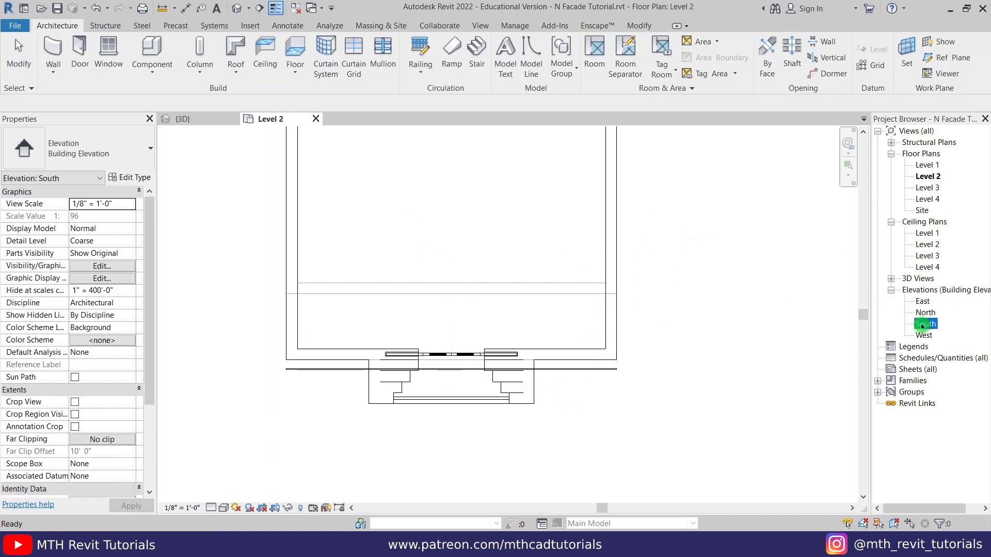
pyautogui.moveTo(560, 315); pyautogui.dragTo(561, 354, button='middle')
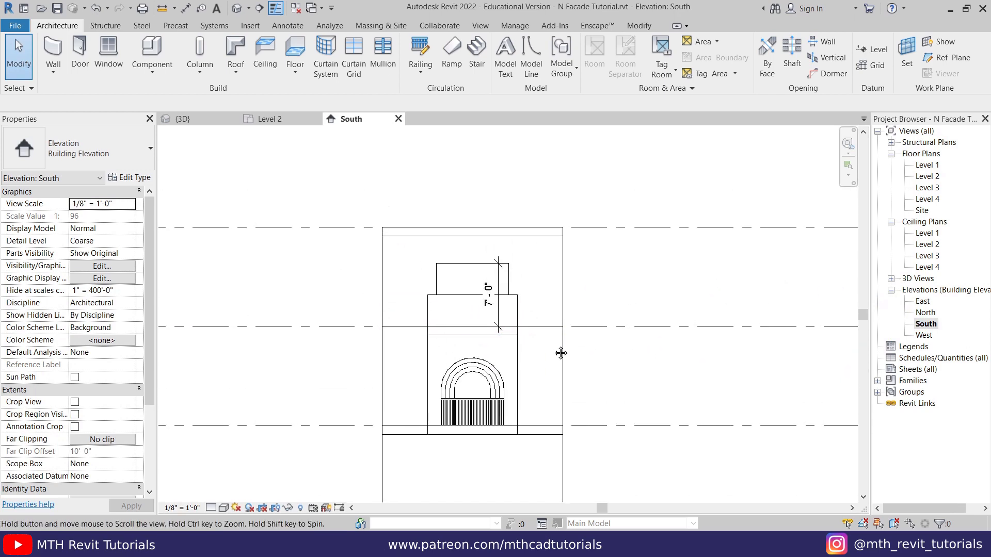
pyautogui.click(567, 347)
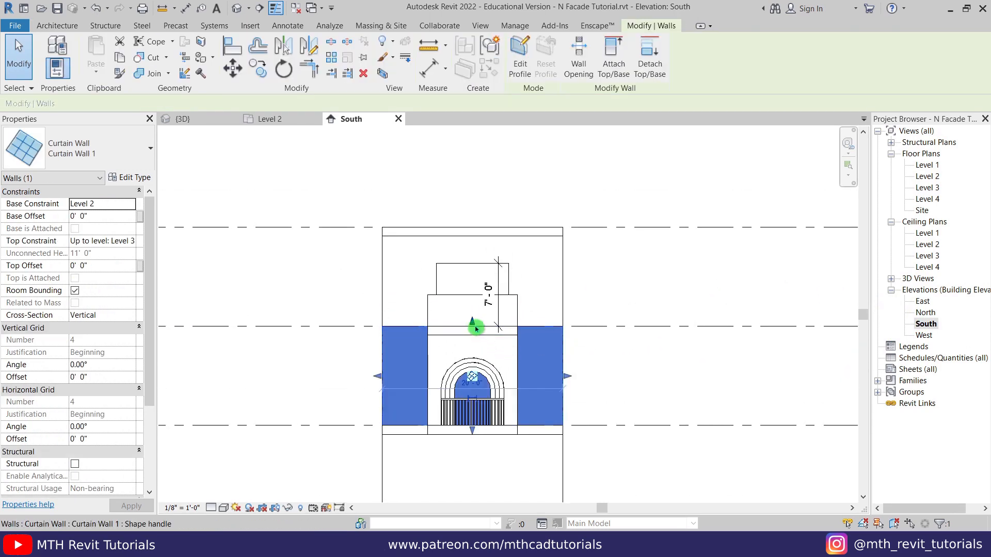
pyautogui.moveTo(473, 324); pyautogui.dragTo(482, 226)
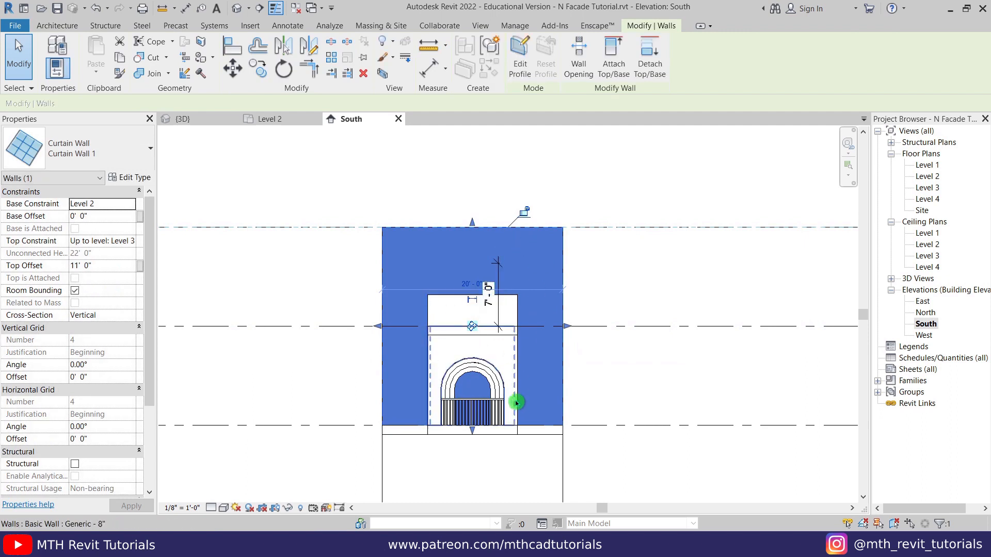
# - Open the curtain wall's profile for editing and set the elevation's visual style to Wireframe
pyautogui.click(520, 58)
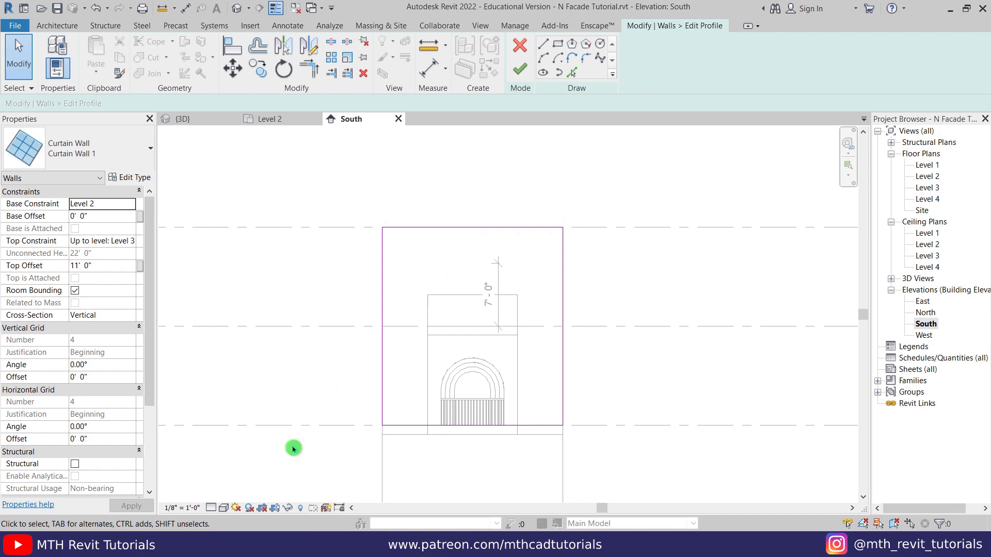
pyautogui.click(222, 509)
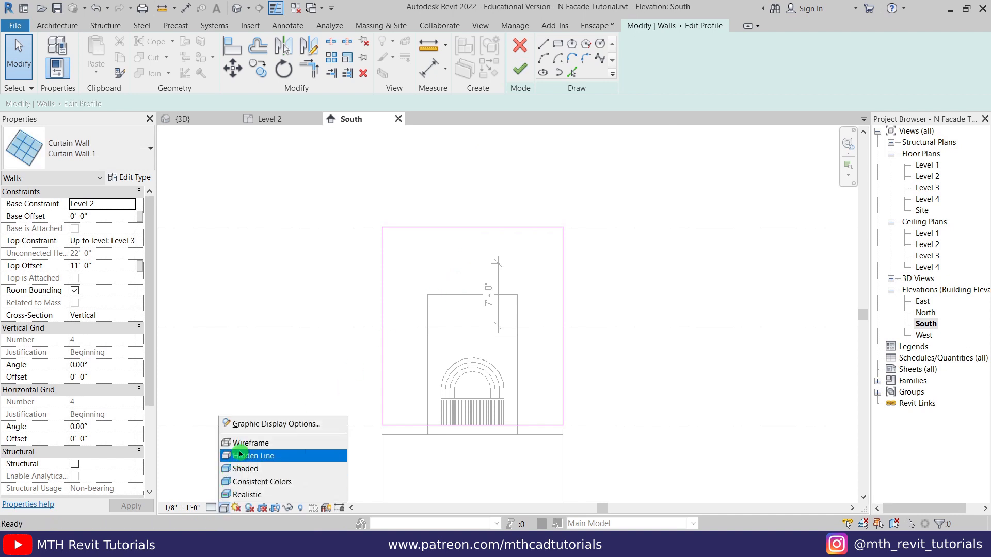
pyautogui.click(240, 456)
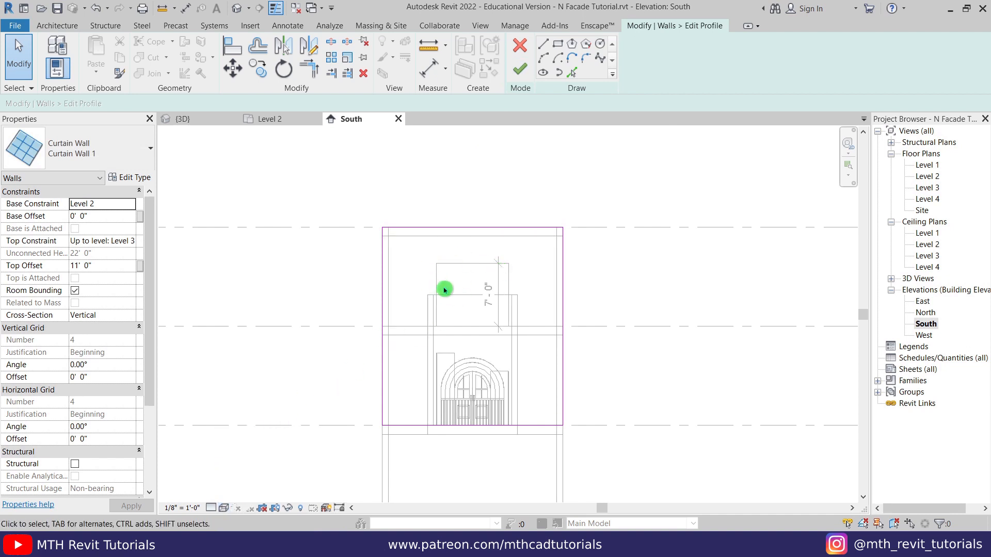
# - Sketch a 10' 0" wide opening in the profile with lines along the balcony's sides and the top of the upper window opening
pyautogui.moveTo(537, 300); pyautogui.dragTo(541, 283, button='middle')
pyautogui.click(546, 49)
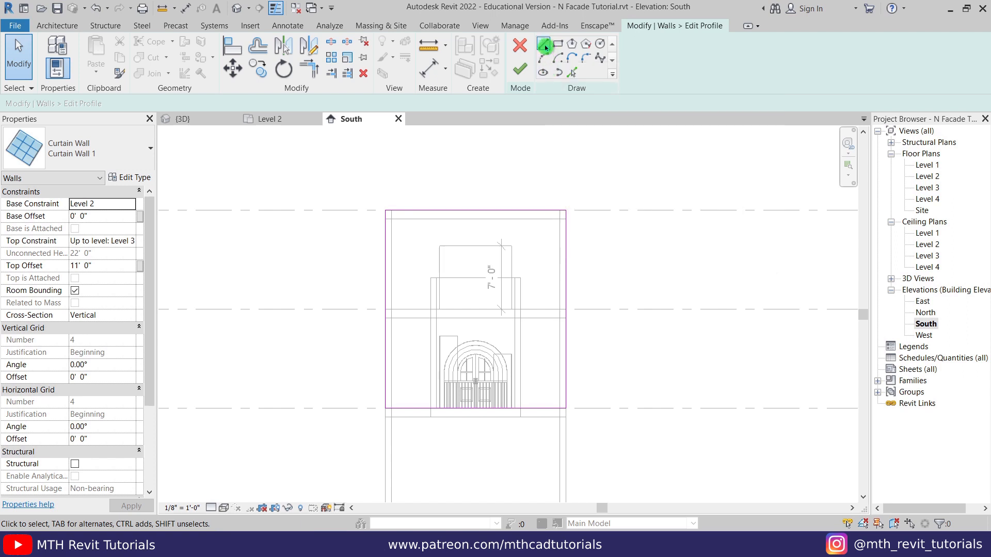
pyautogui.click(520, 408)
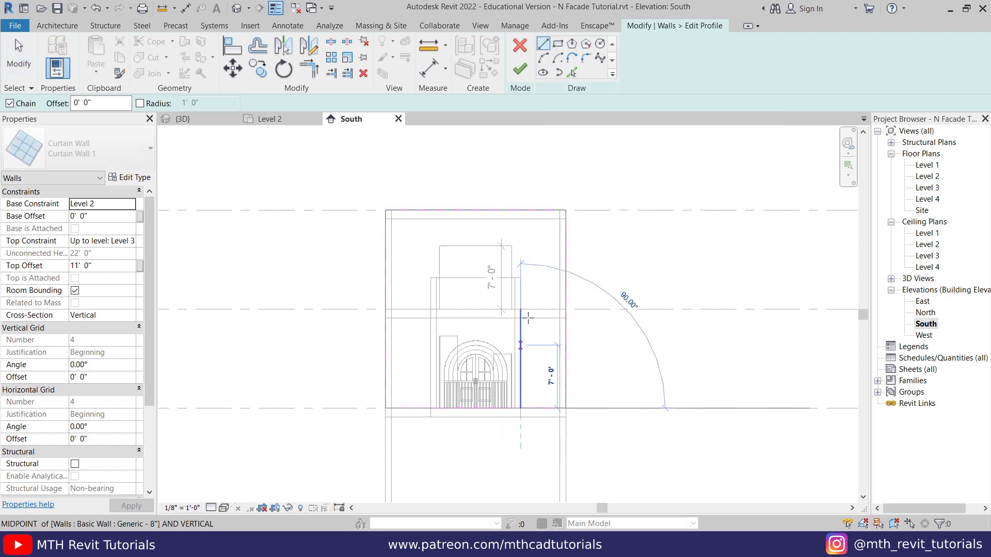
pyautogui.scroll(3, 519, 244)
pyautogui.click(521, 240)
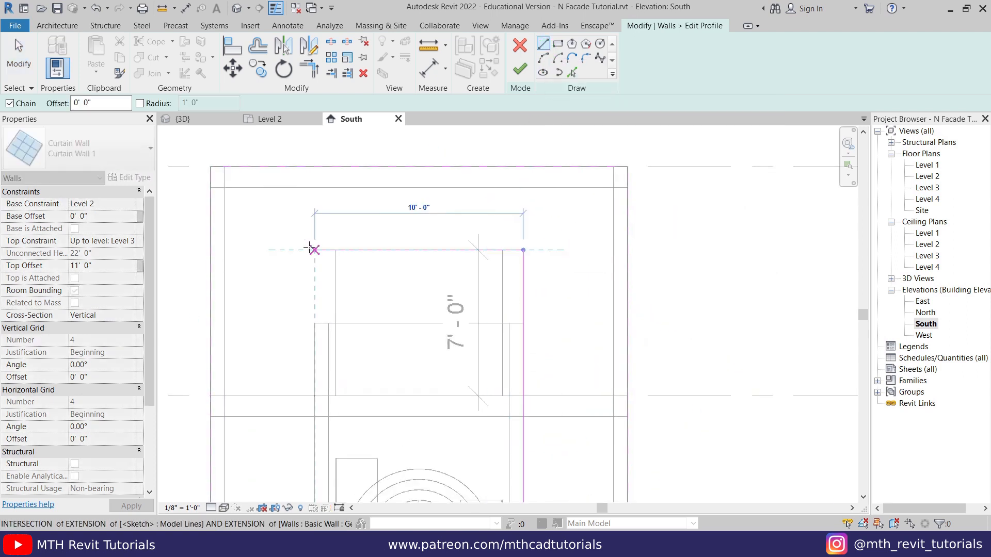
pyautogui.click(313, 247)
pyautogui.moveTo(290, 466); pyautogui.dragTo(337, 293, button='middle')
pyautogui.click(361, 447)
# - Move the opening's top sketch line up by 1'
pyautogui.click(455, 192)
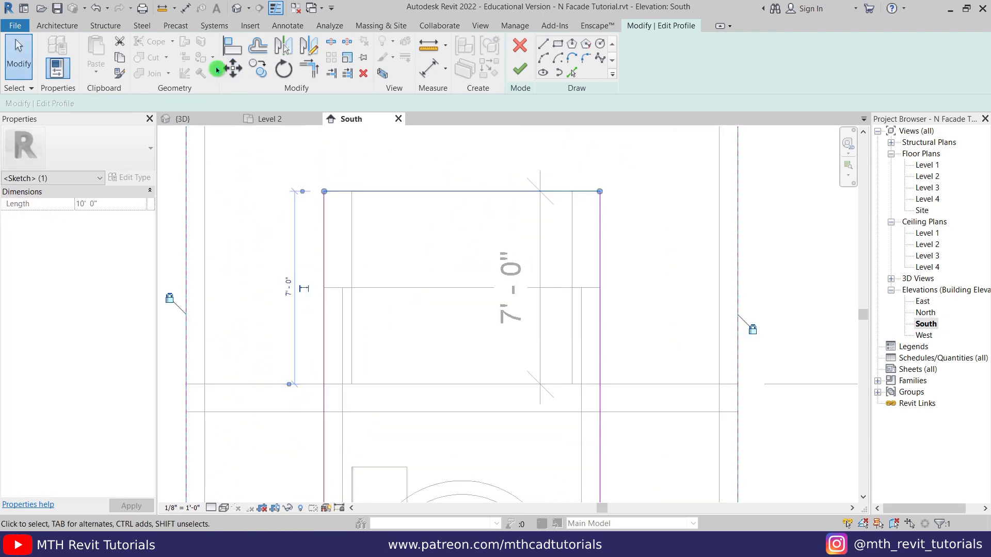
pyautogui.click(232, 69)
pyautogui.click(463, 193)
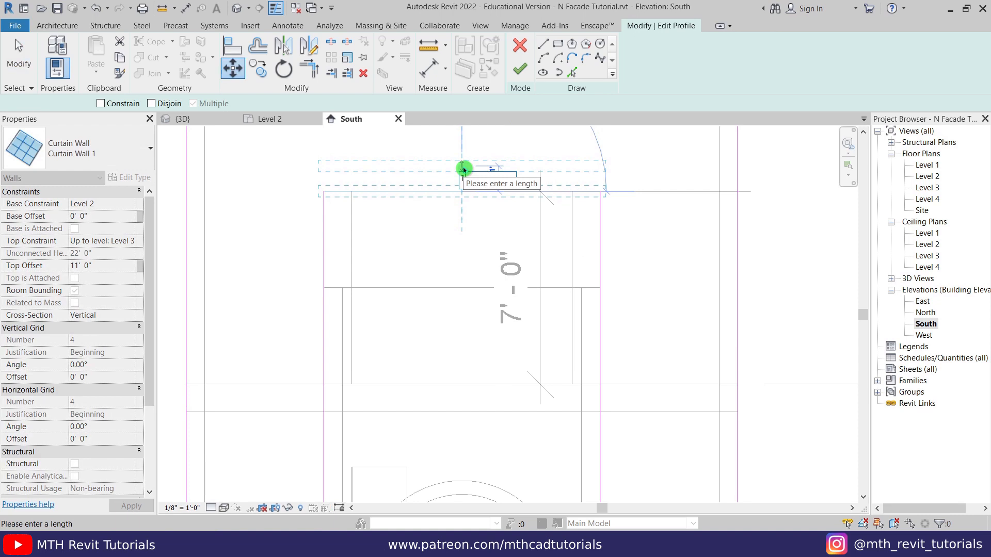
pyautogui.click(463, 167)
pyautogui.press('Escape')
pyautogui.scroll(-5, 408, 233)
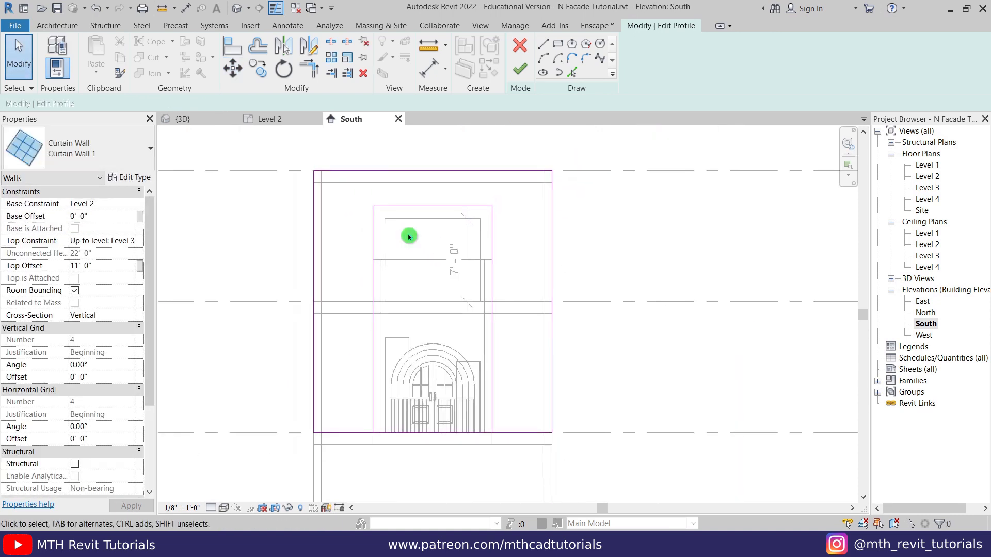
# - Split the profile's bottom line inside the opening and trim both parts to the opening's vertical sides
pyautogui.click(520, 70)
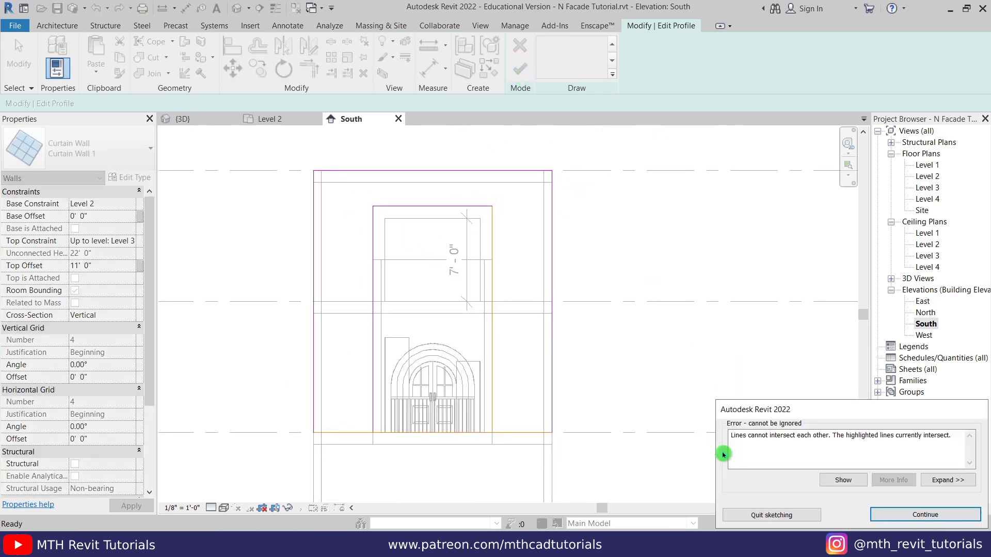
pyautogui.press('Return')
pyautogui.scroll(2, 427, 416)
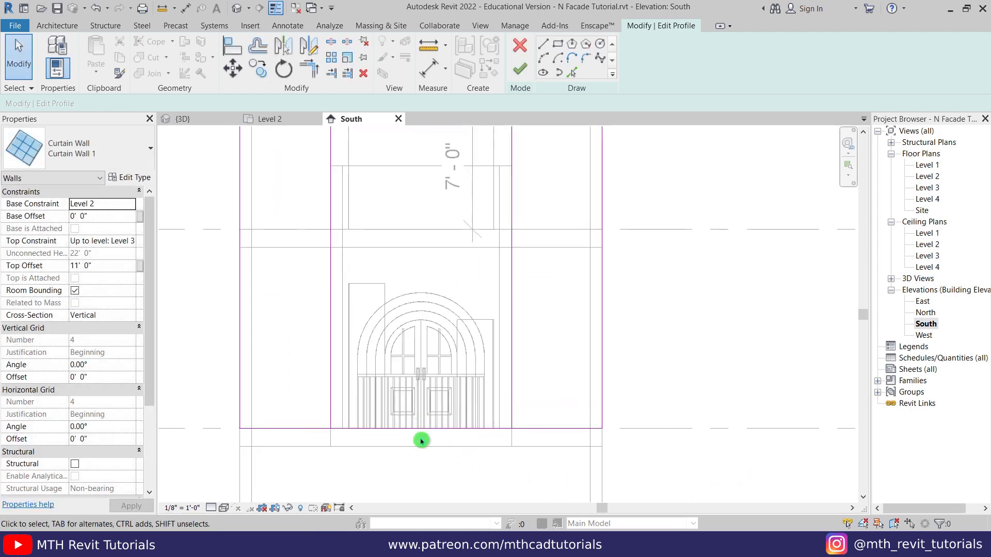
pyautogui.press('t')
pyautogui.press('r')
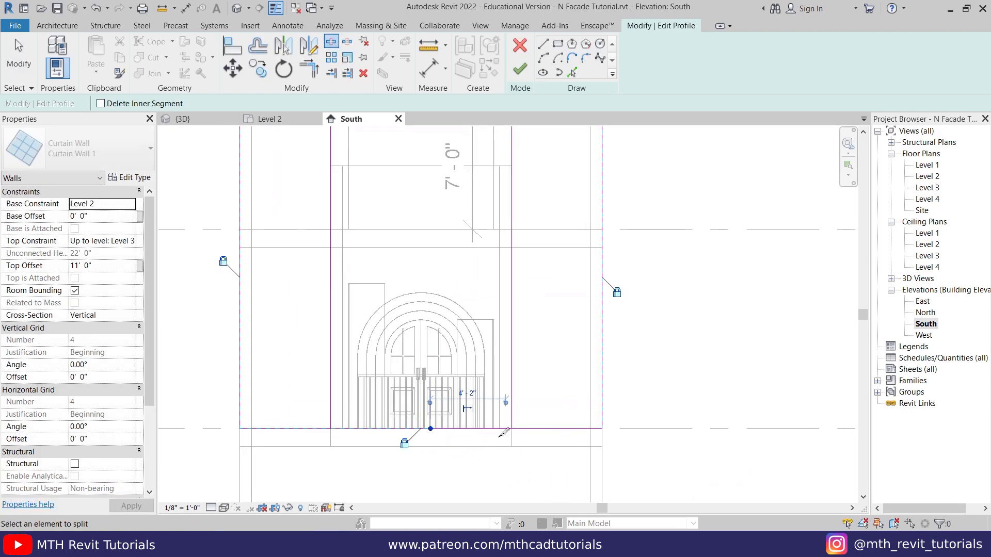
pyautogui.click(538, 435)
pyautogui.click(513, 420)
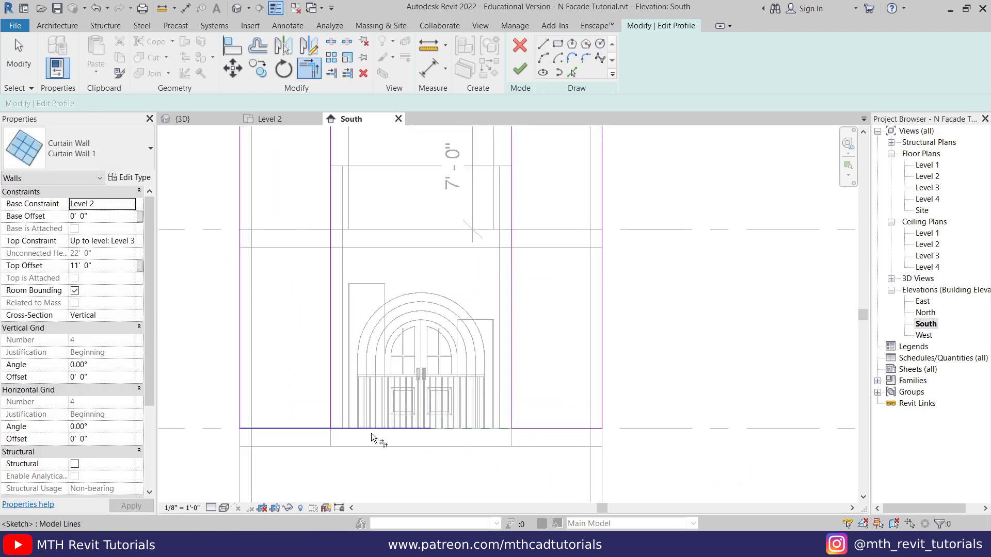
pyautogui.click(356, 430)
pyautogui.click(308, 428)
pyautogui.press('Escape')
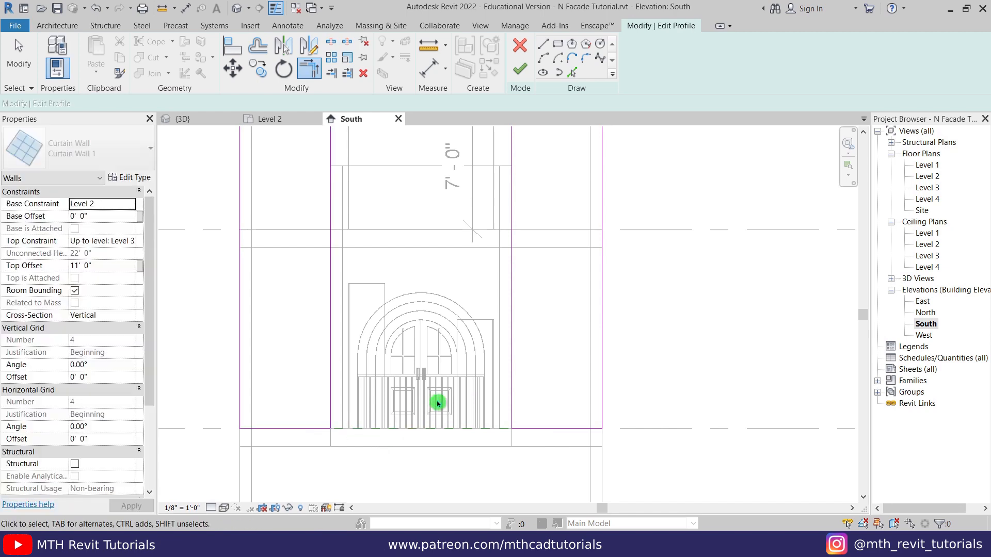
# - Move the profile's two bottom lines down to the lower edge of the floor band, removing their constraints
pyautogui.moveTo(438, 402); pyautogui.dragTo(434, 384, button='middle')
pyautogui.moveTo(196, 395)
pyautogui.mouseDown()
pyautogui.moveTo(553, 408)
pyautogui.moveTo(659, 418)
pyautogui.moveTo(678, 431)
pyautogui.mouseUp()
pyautogui.scroll(1, 497, 482)
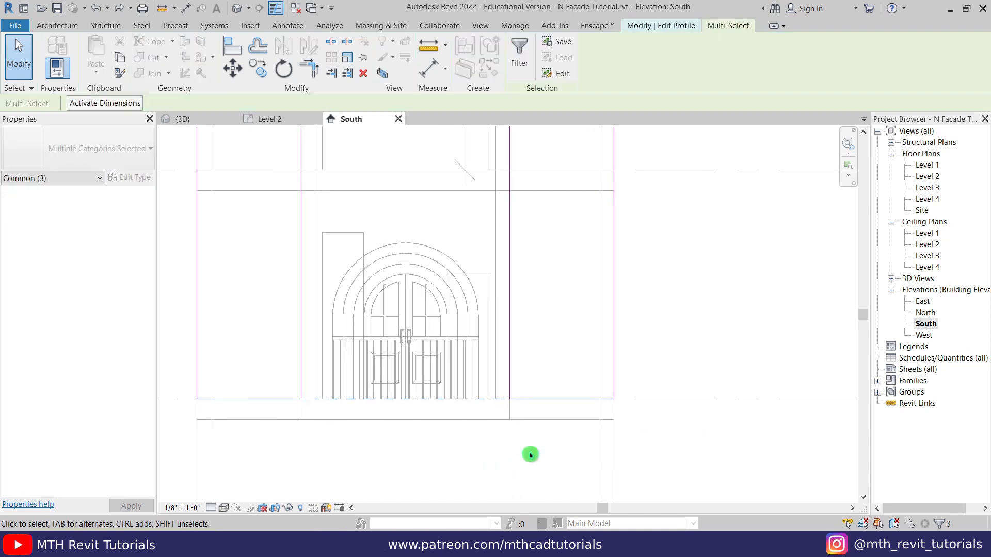
pyautogui.moveTo(552, 413); pyautogui.dragTo(554, 433)
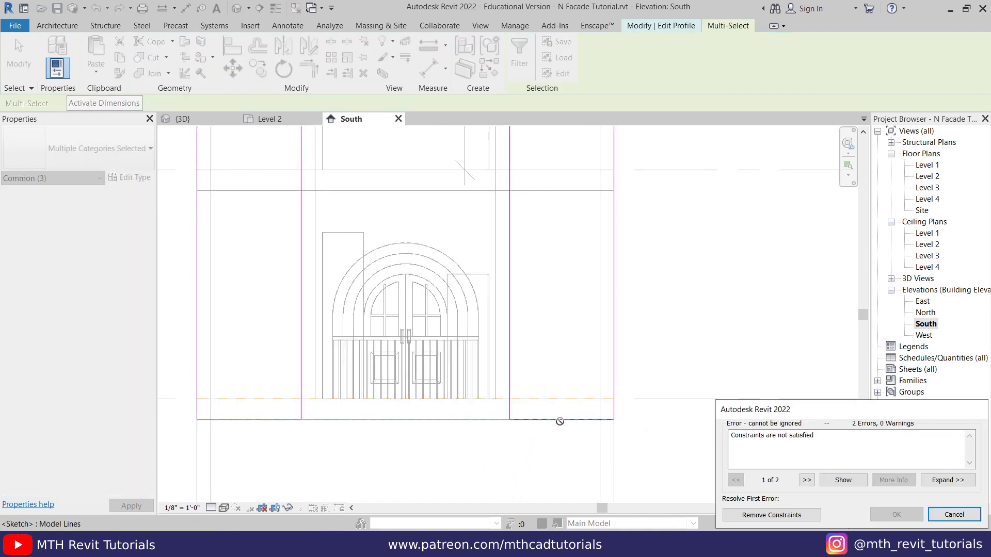
pyautogui.click(764, 516)
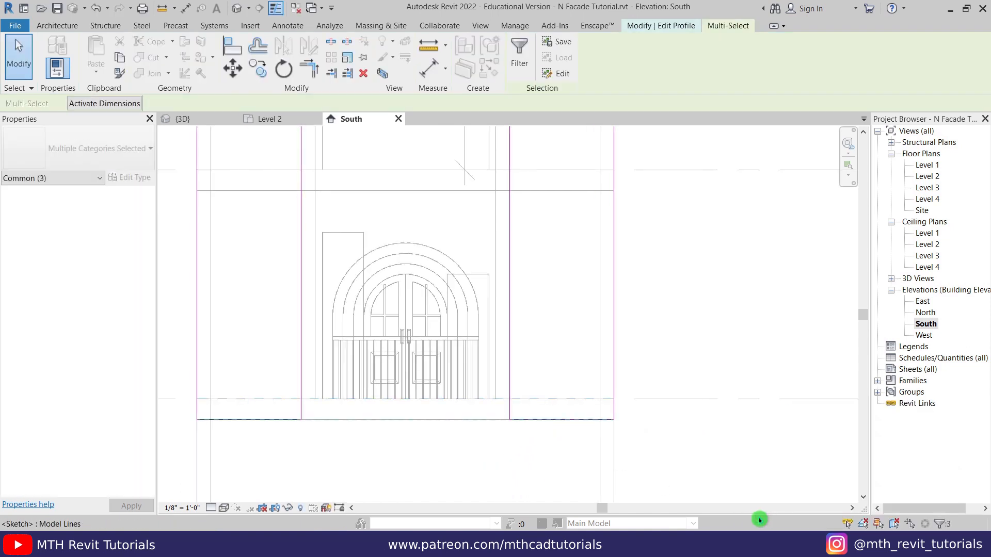
# - Finish the profile edit and inspect the curtain wall around the balcony in the 3D view
pyautogui.click(525, 126)
pyautogui.click(524, 76)
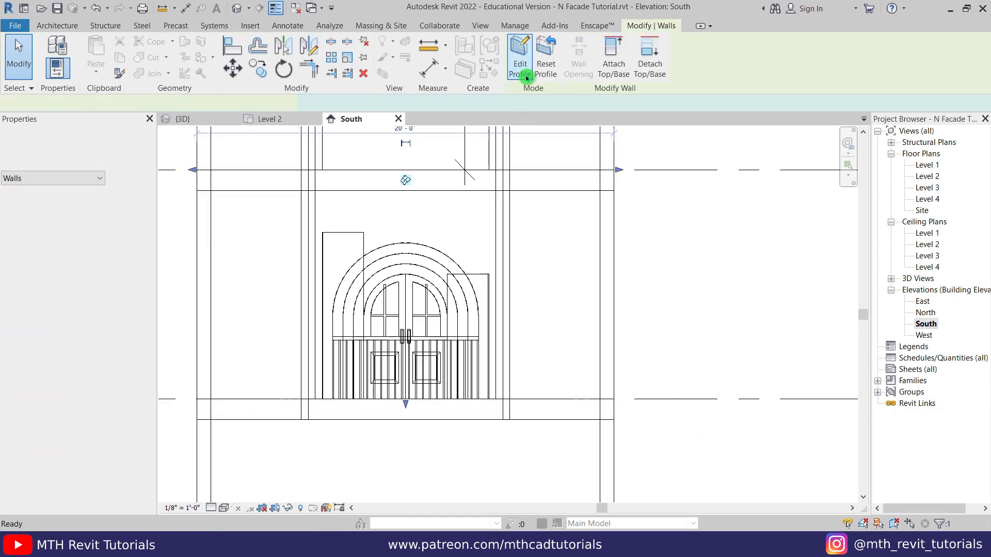
pyautogui.click(648, 376)
pyautogui.scroll(-4, 476, 332)
pyautogui.keyDown('shift'); pyautogui.moveTo(455, 344); pyautogui.dragTo(511, 403, button='middle'); pyautogui.keyUp('shift')
pyautogui.scroll(2, 488, 269)
pyautogui.scroll(-2, 490, 275)
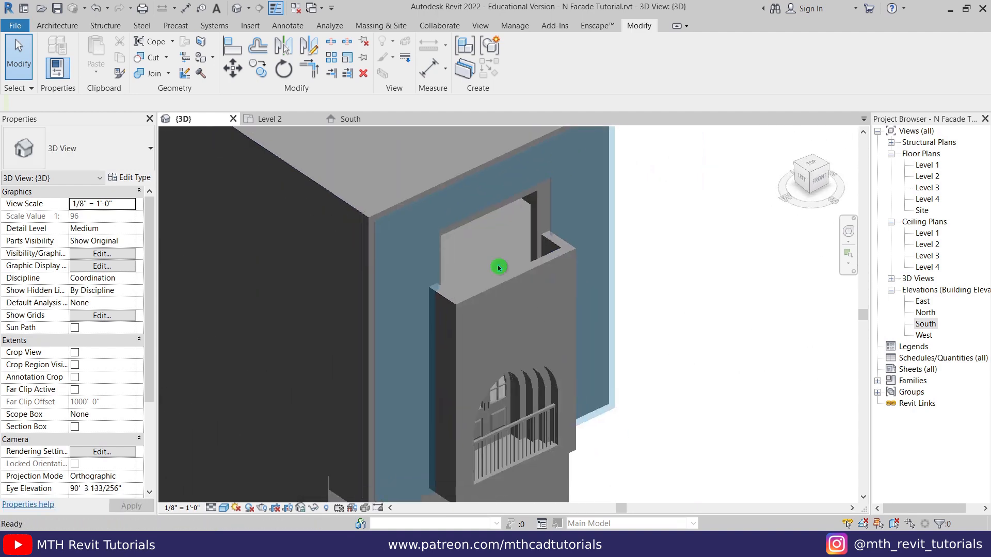
# - Duplicate the type of the curtain wall around the balcony as "Curtain Wal - CP"
pyautogui.click(430, 213)
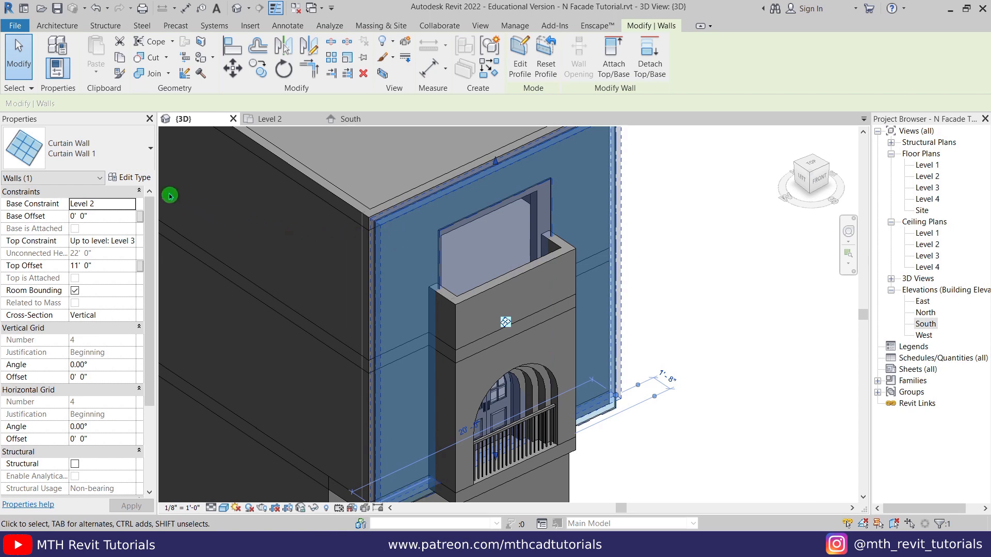
pyautogui.click(151, 182)
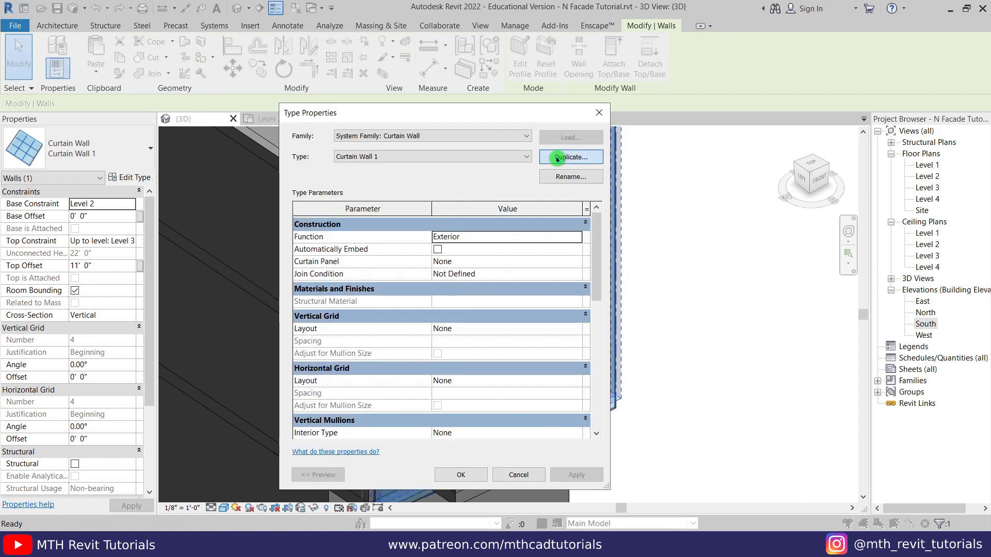
pyautogui.click(562, 157)
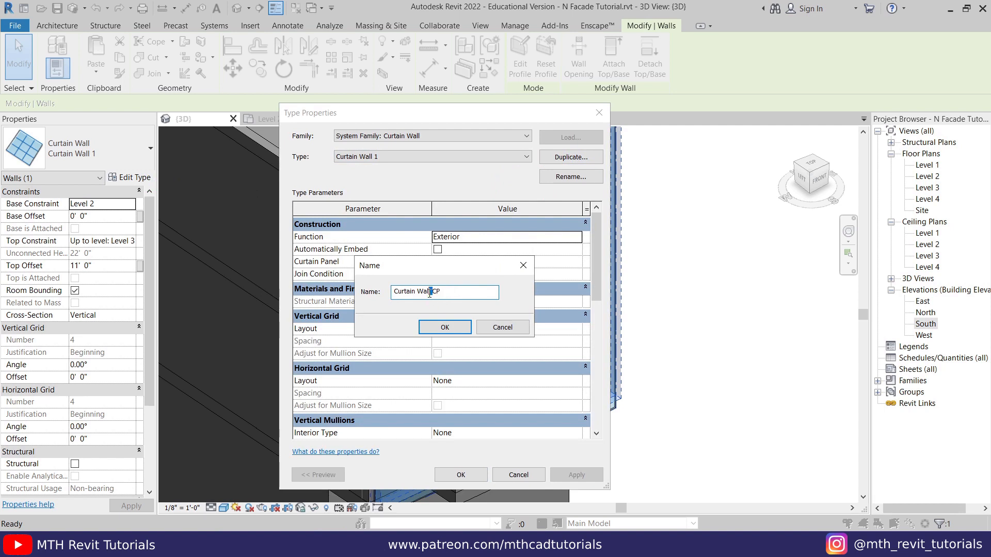
pyautogui.click(464, 327)
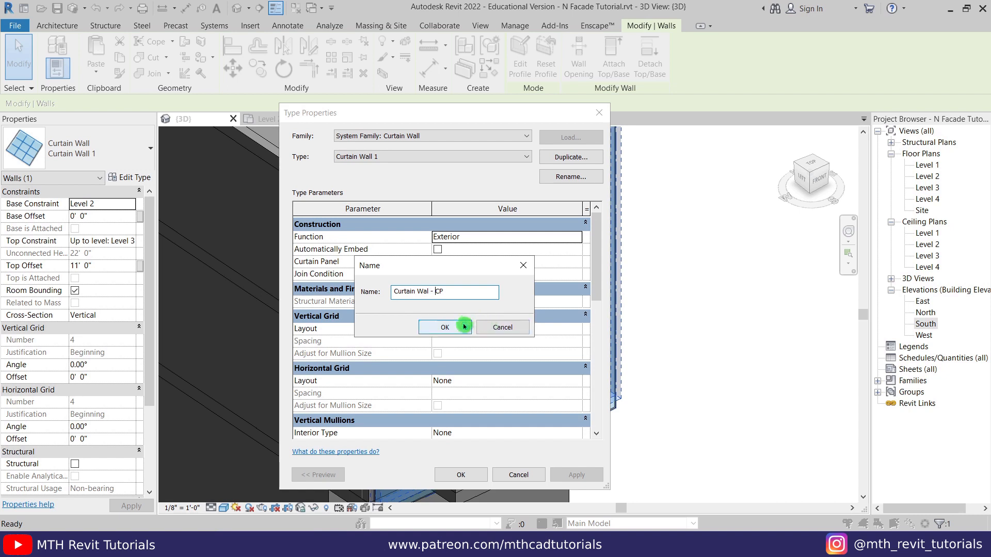
pyautogui.click(437, 249)
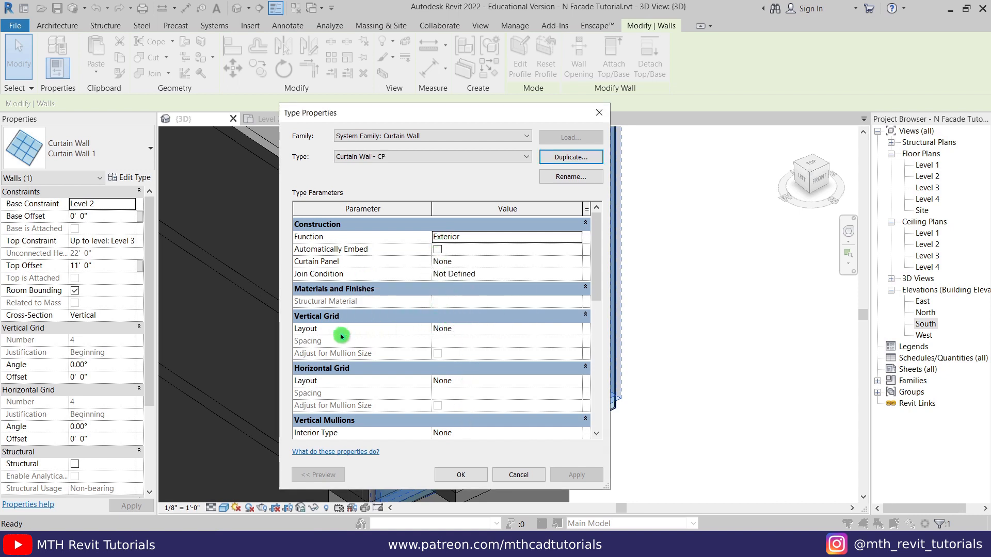
# - Set the new type's vertical and horizontal grid layouts to Fixed Distance with 1' spacing and apply the type
pyautogui.click(580, 330)
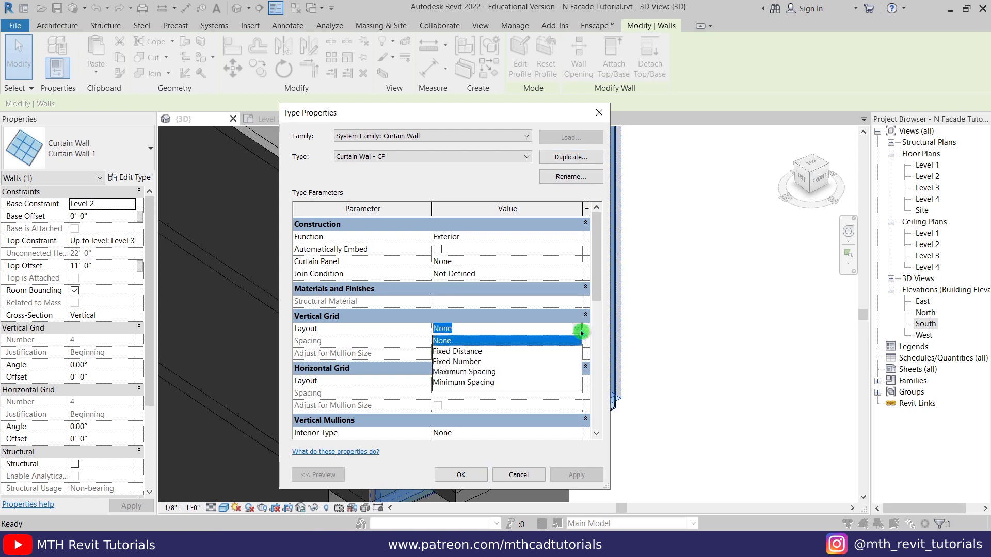
pyautogui.click(473, 350)
pyautogui.click(535, 347)
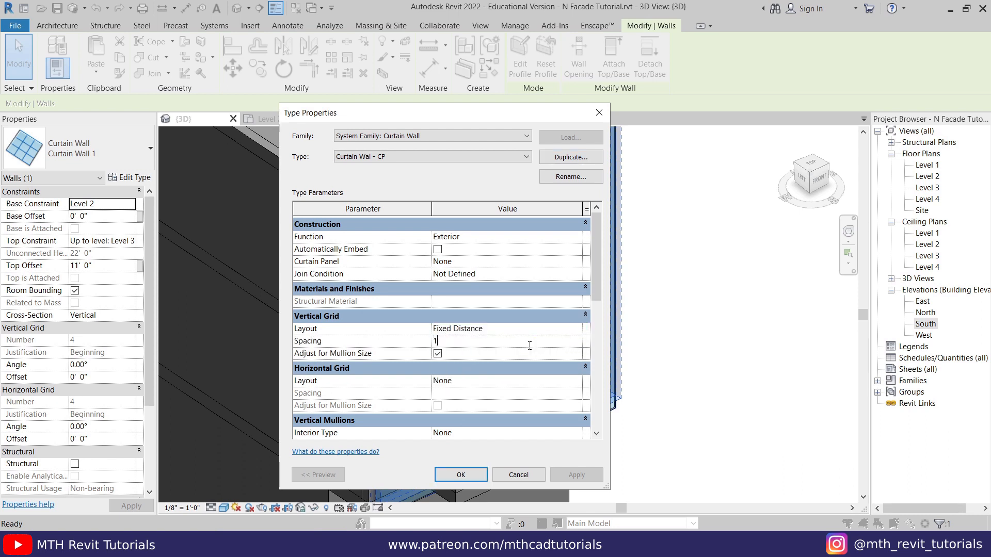
pyautogui.press('Return')
pyautogui.click(577, 381)
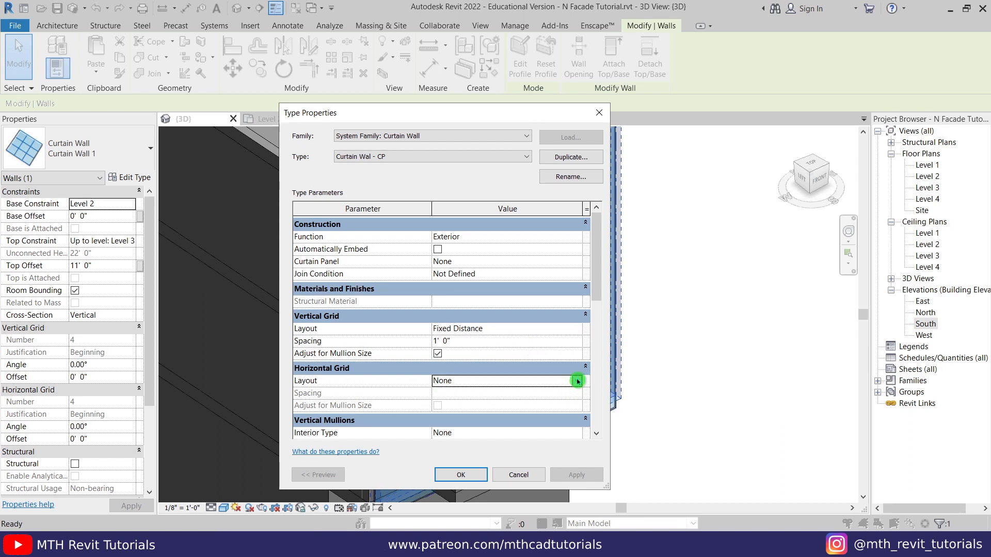
pyautogui.click(577, 380)
pyautogui.click(491, 402)
pyautogui.click(499, 395)
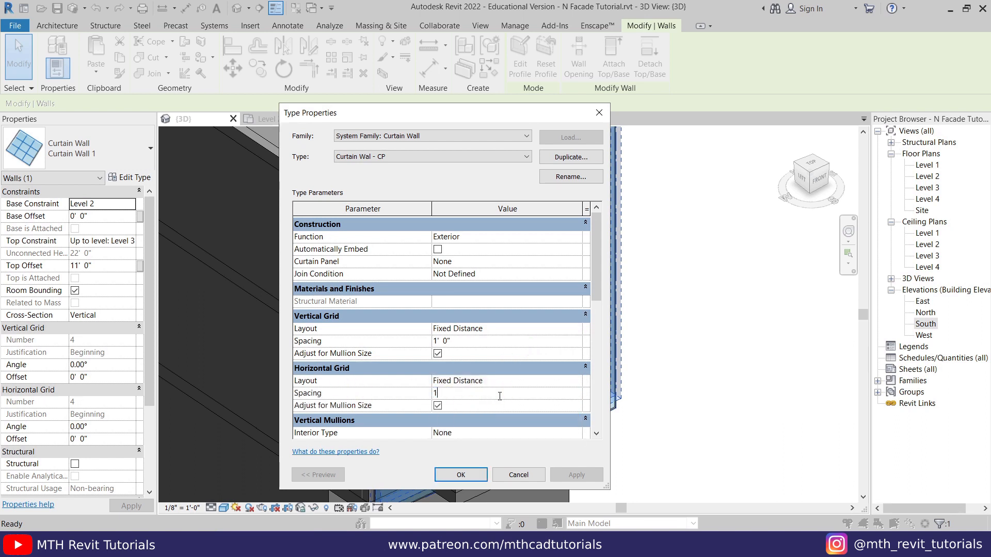
pyautogui.click(461, 475)
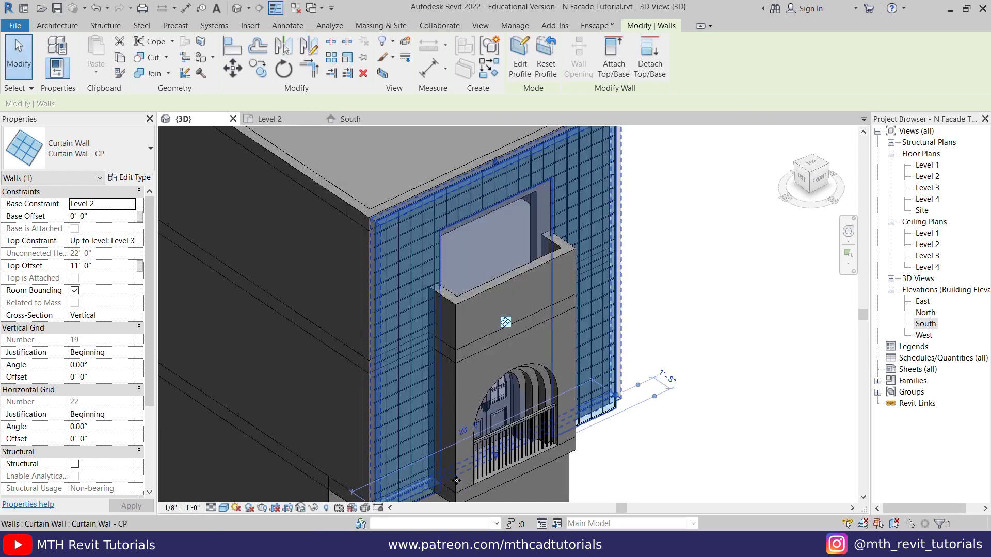
# - Examine where the gridded curtain wall meets the balcony's side wall in the 3D view
pyautogui.click(695, 268)
pyautogui.scroll(5, 719, 332)
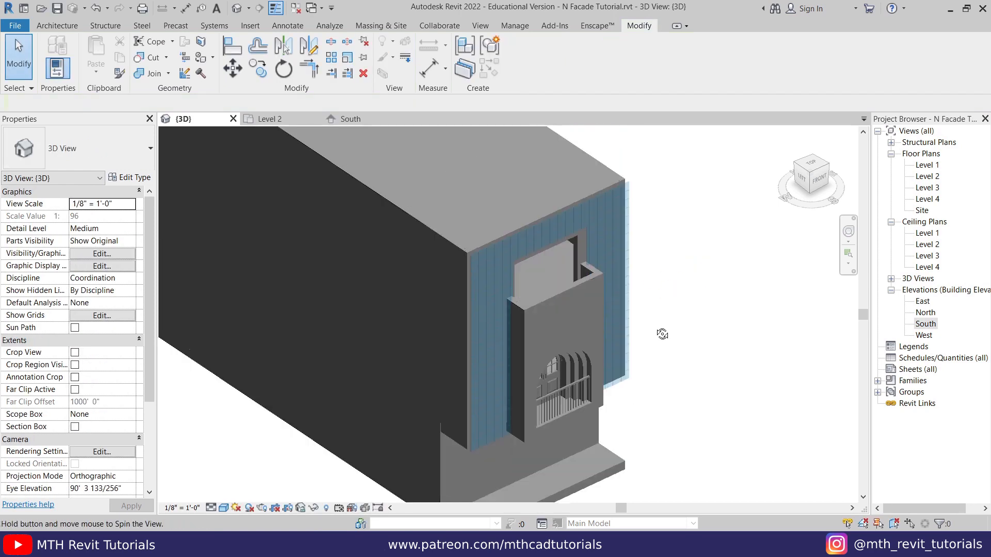
pyautogui.scroll(4, 568, 377)
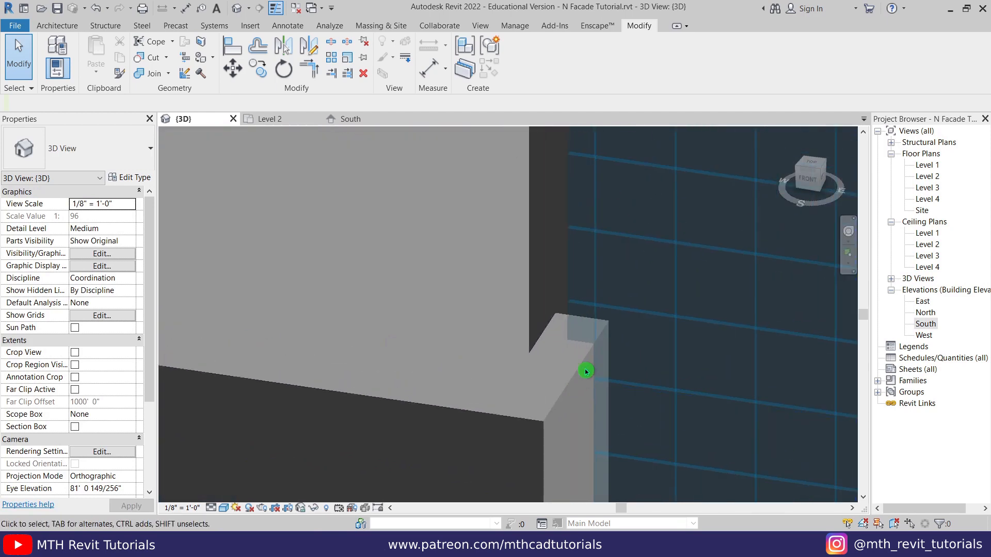
pyautogui.click(571, 298)
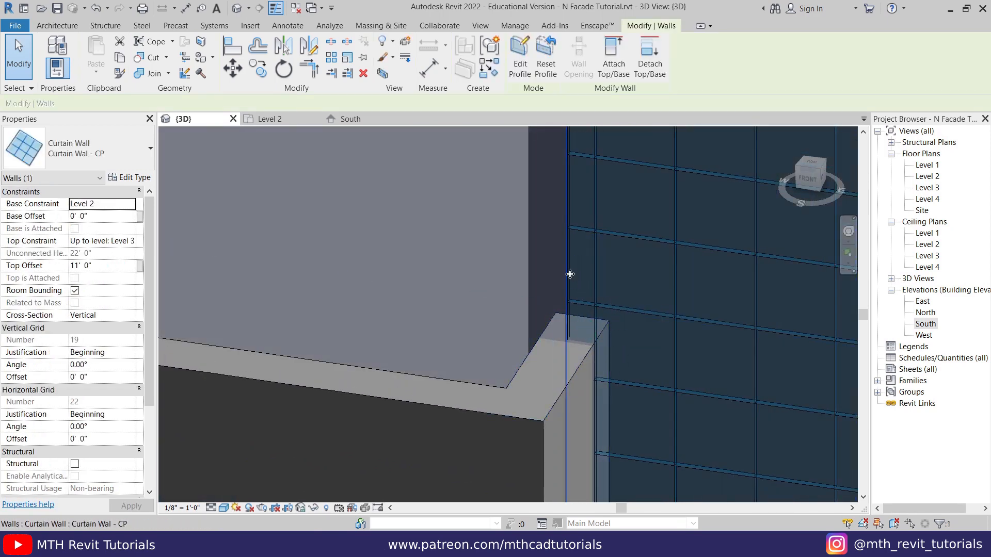
pyautogui.press('Escape')
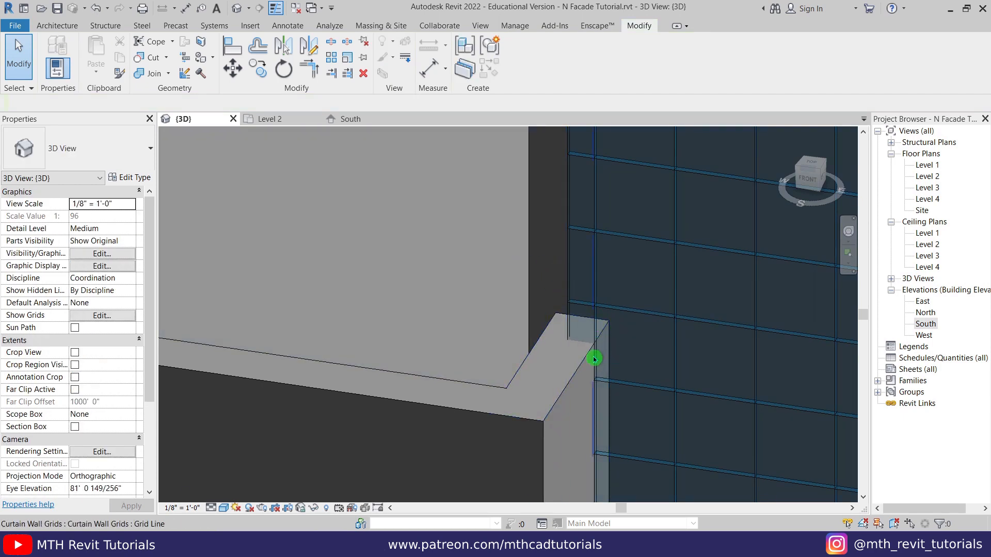
pyautogui.scroll(-2, 589, 357)
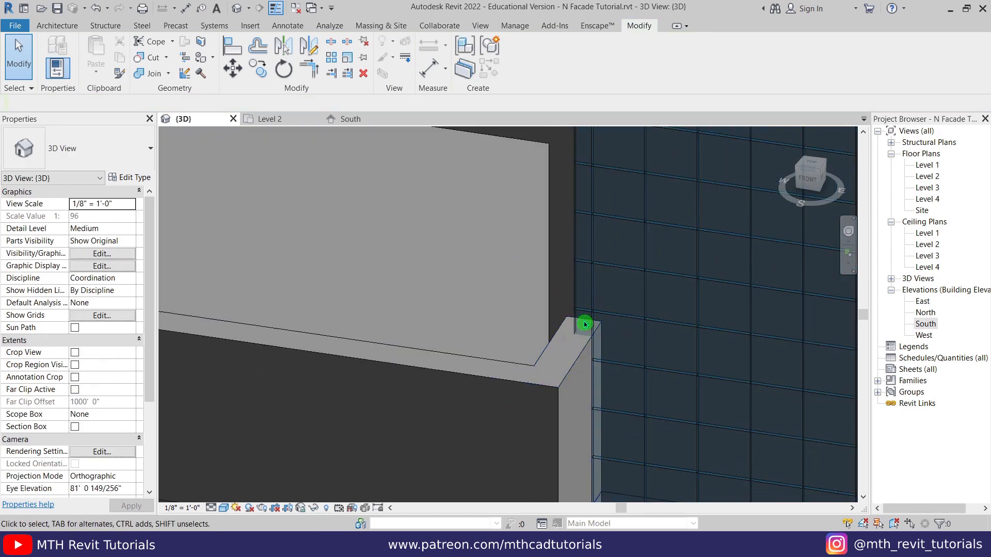
# - Try to align the curtain wall profile's vertical opening line with the balcony side wall's outer face, finish the edit and dismiss the warning
pyautogui.click(579, 205)
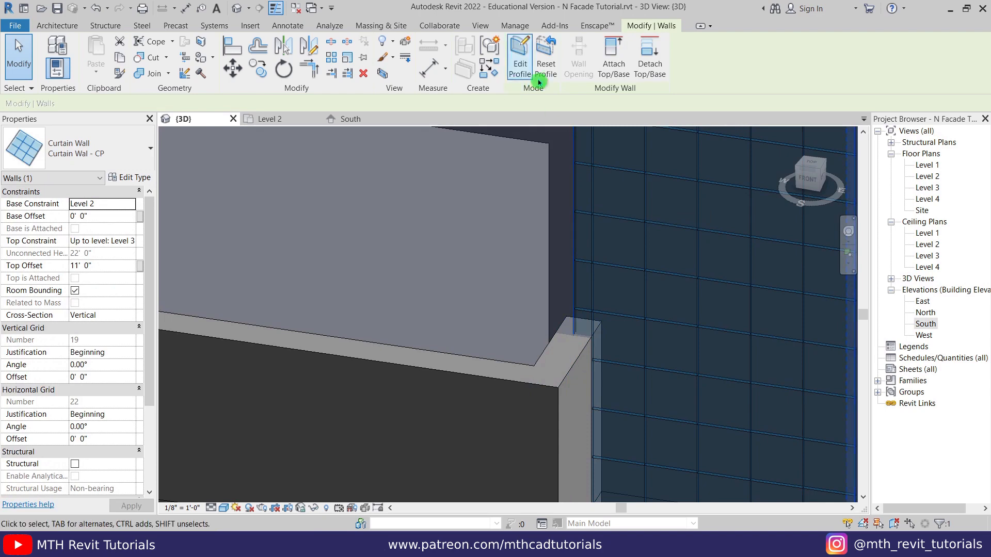
pyautogui.click(521, 70)
pyautogui.keyDown('shift'); pyautogui.moveTo(548, 343); pyautogui.dragTo(516, 402, button='middle'); pyautogui.keyUp('shift')
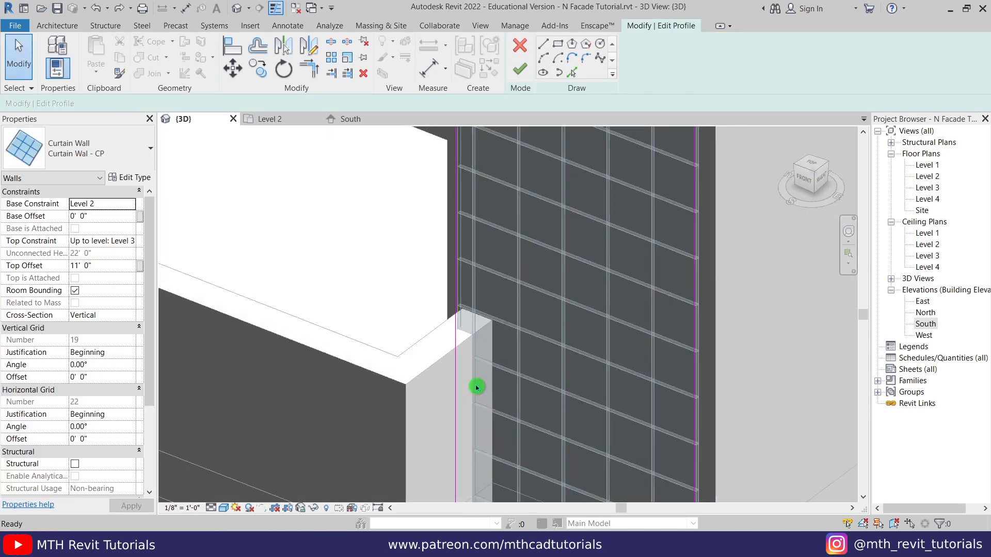
pyautogui.press('a')
pyautogui.press('l')
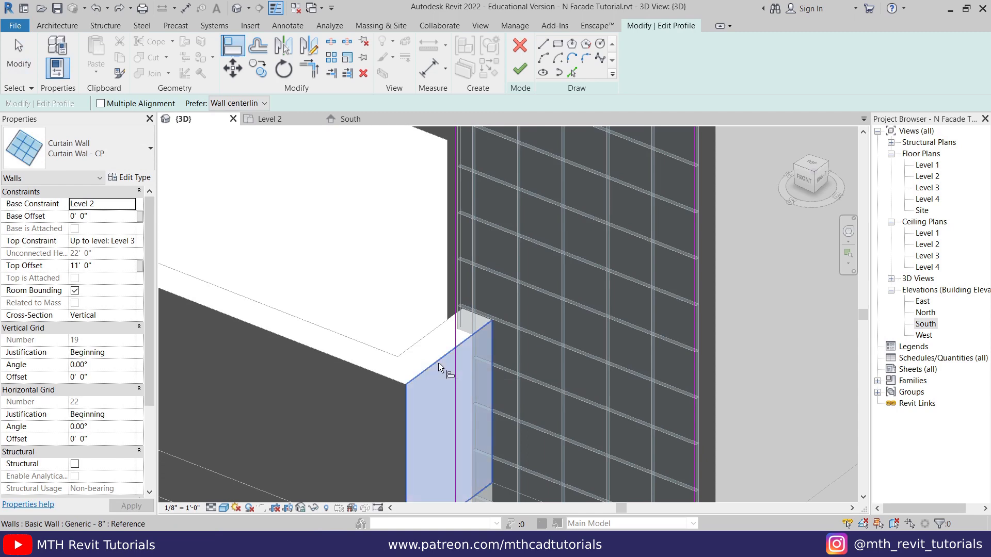
pyautogui.click(438, 363)
pyautogui.click(459, 376)
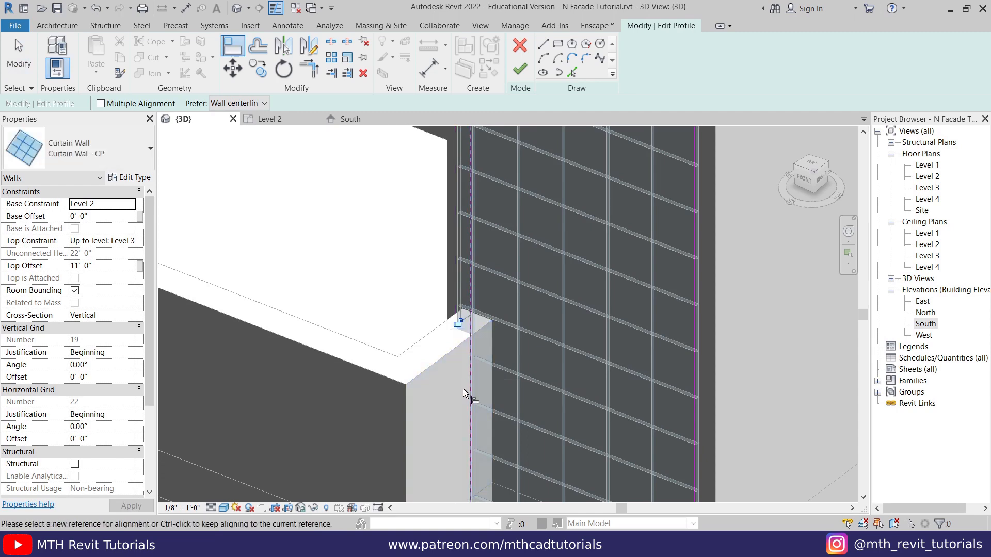
pyautogui.press('Escape')
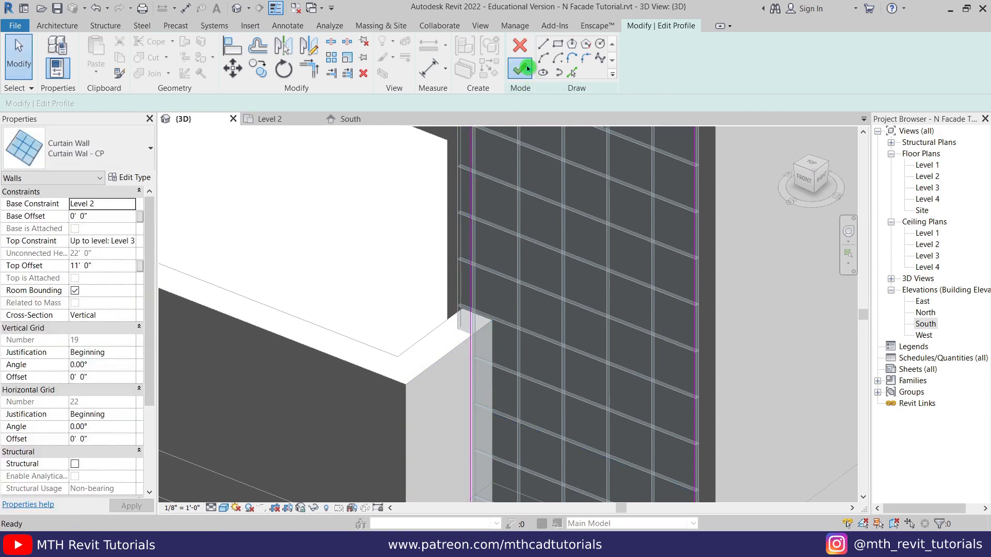
pyautogui.click(527, 68)
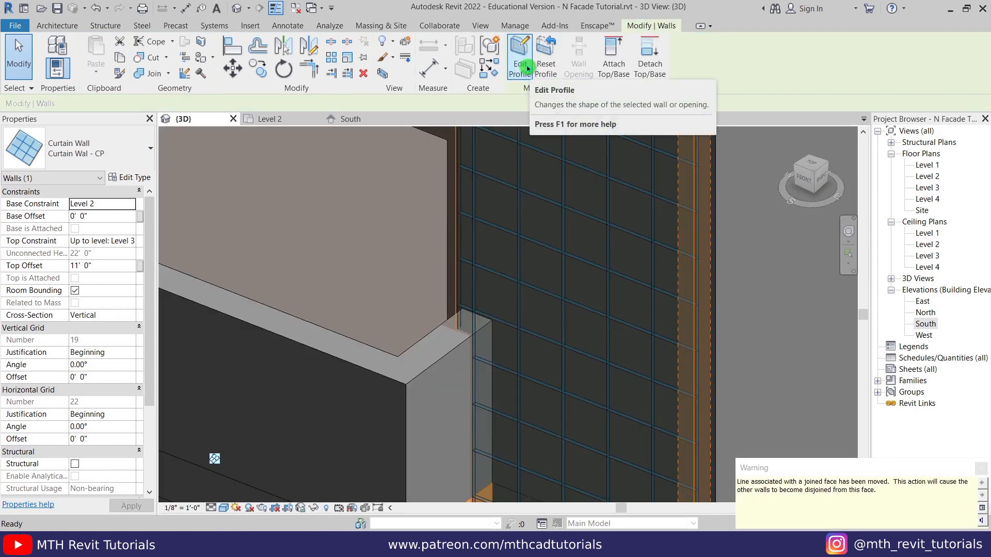
pyautogui.click(527, 368)
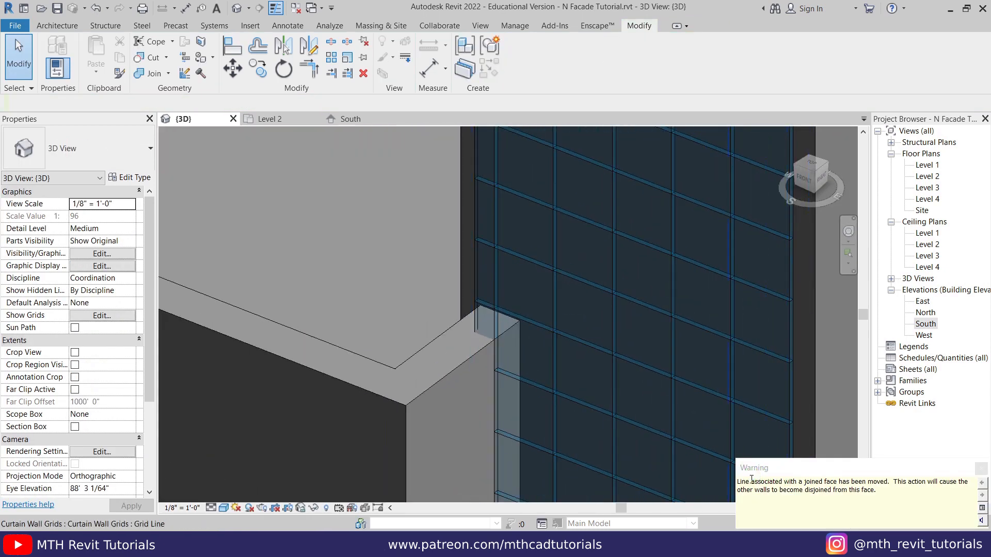
pyautogui.moveTo(746, 483); pyautogui.dragTo(878, 489)
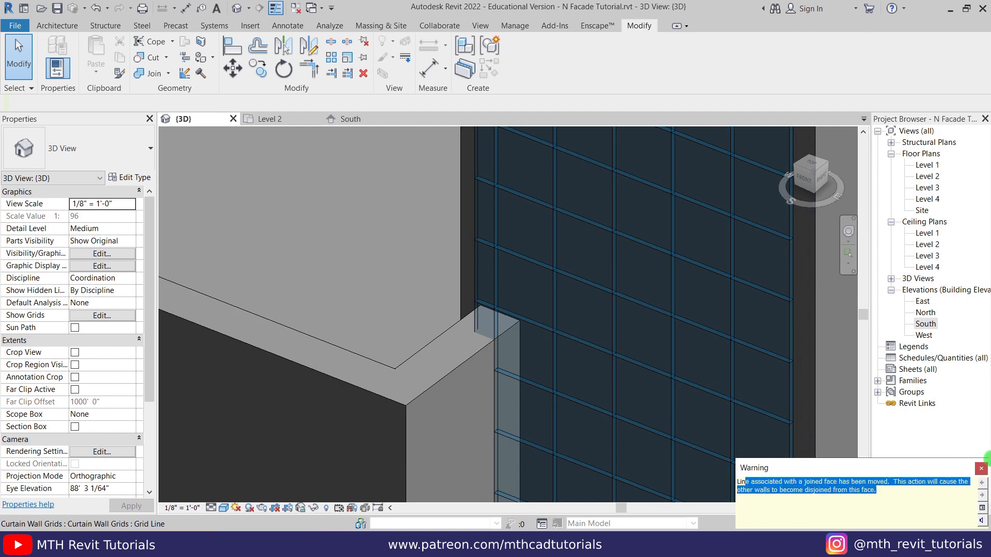
pyautogui.click(982, 468)
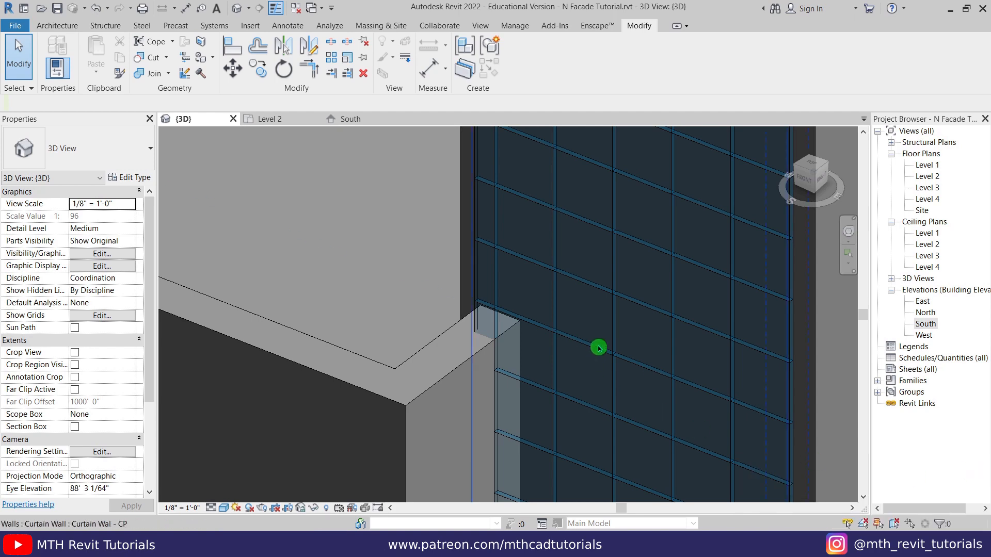
# - Disallow the wall joins at the curtain wall's ends on both sides of the balcony in the Level 2 plan
pyautogui.scroll(-2, 496, 332)
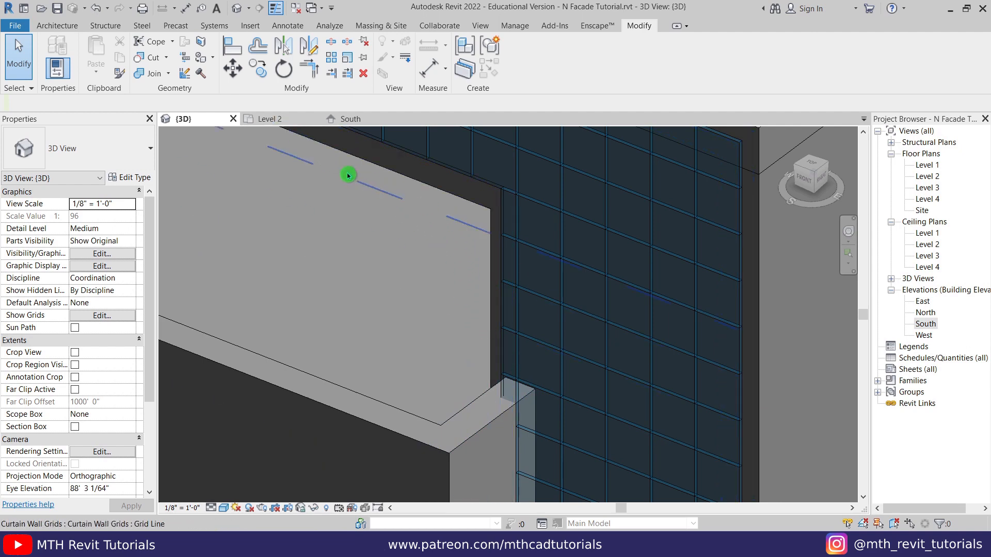
pyautogui.click(273, 119)
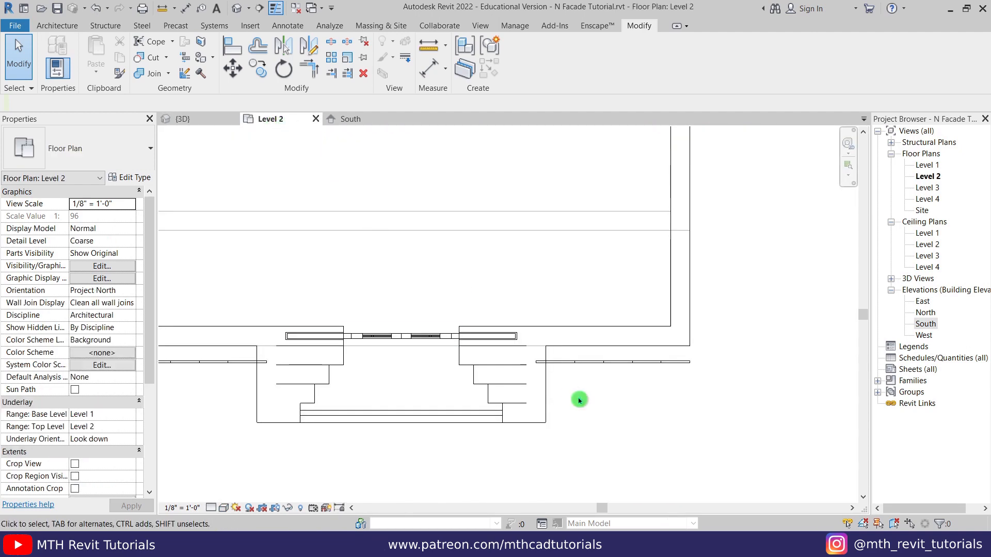
pyautogui.scroll(2, 550, 373)
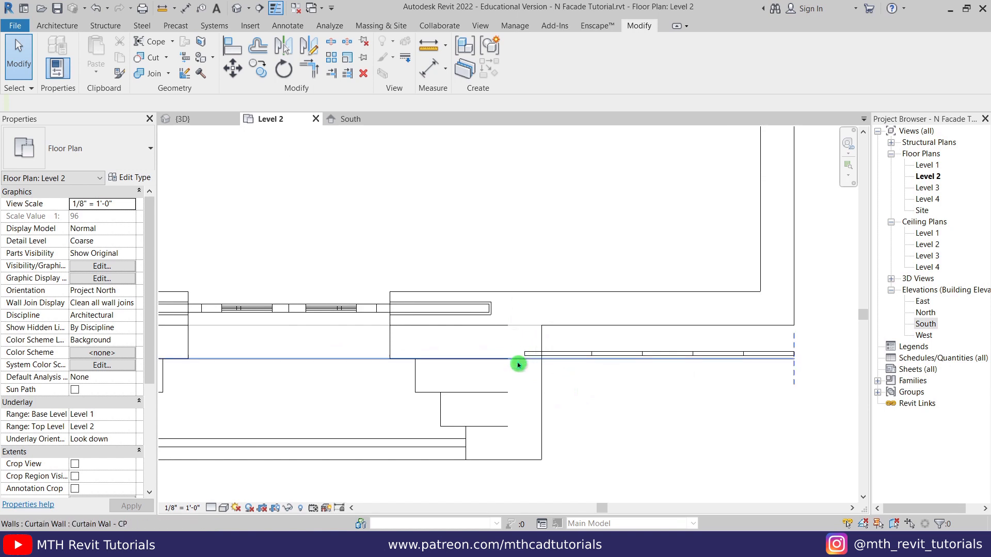
pyautogui.click(560, 357)
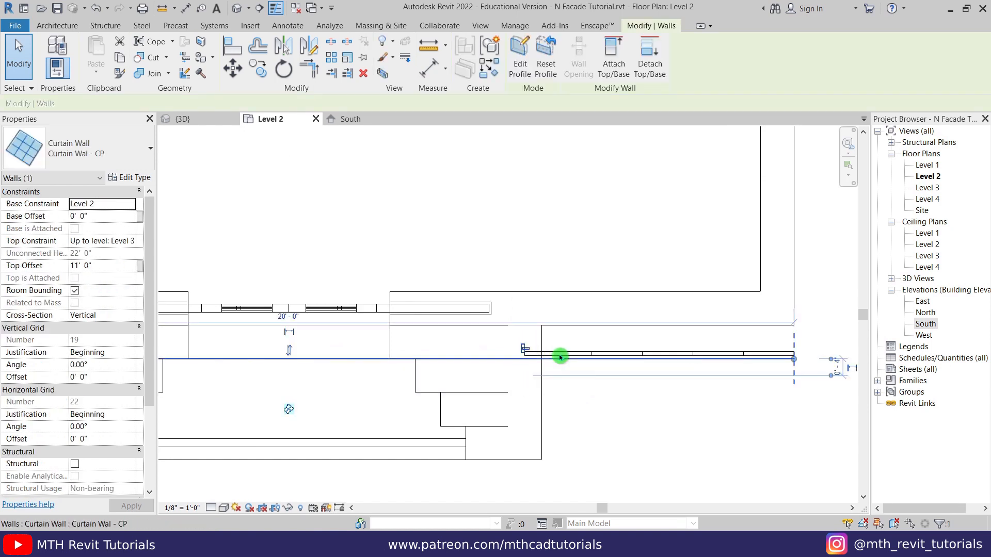
pyautogui.scroll(1, 522, 348)
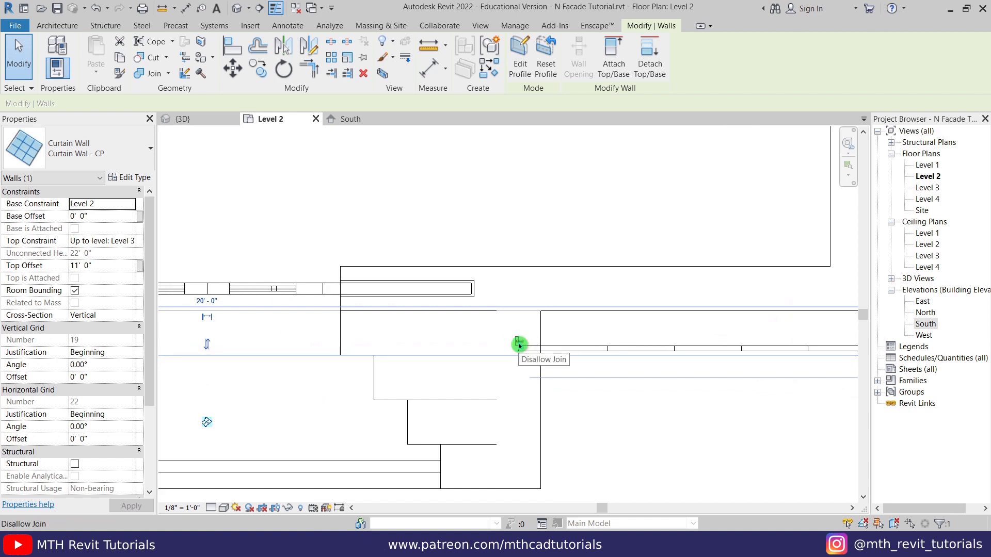
pyautogui.click(520, 345)
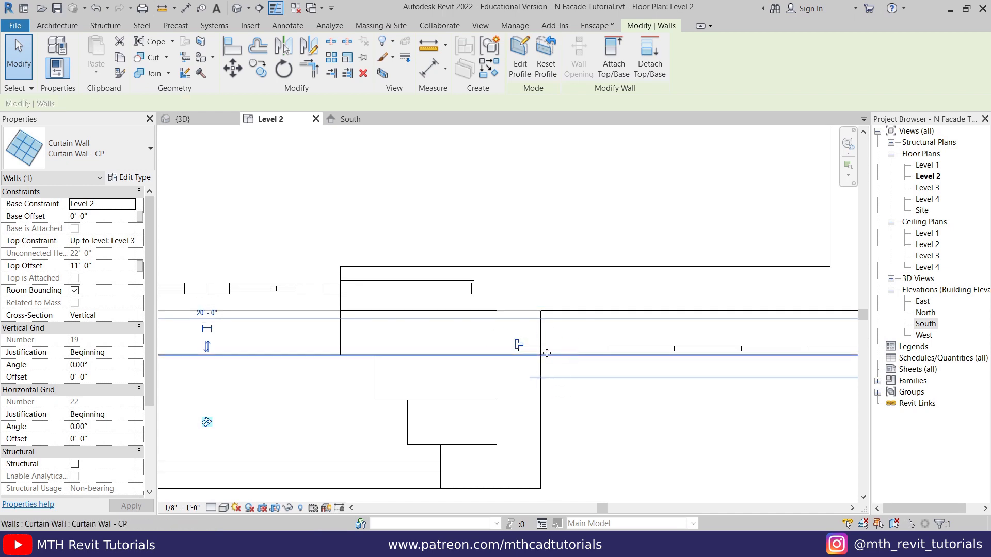
pyautogui.press('Escape')
pyautogui.scroll(-3, 490, 371)
pyautogui.scroll(4, 361, 377)
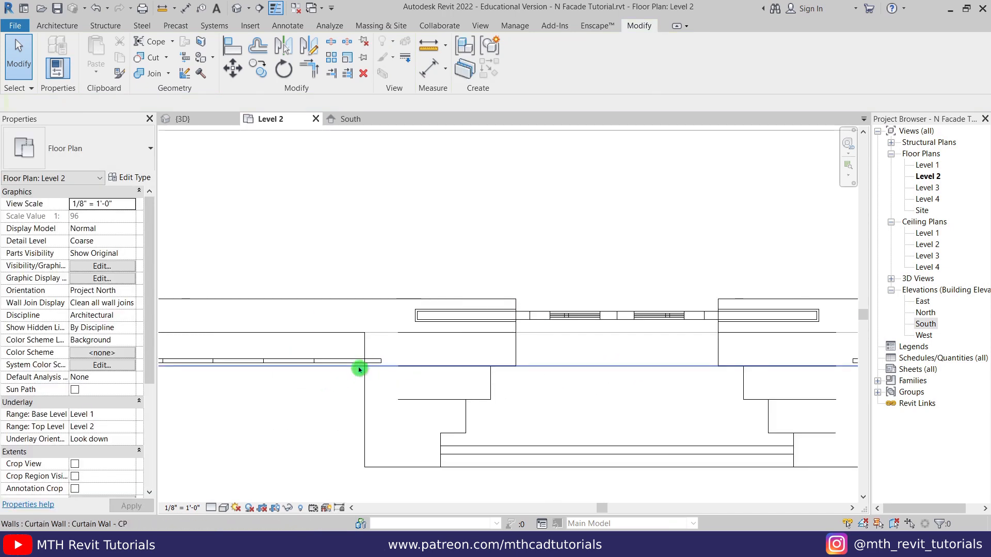
pyautogui.click(382, 363)
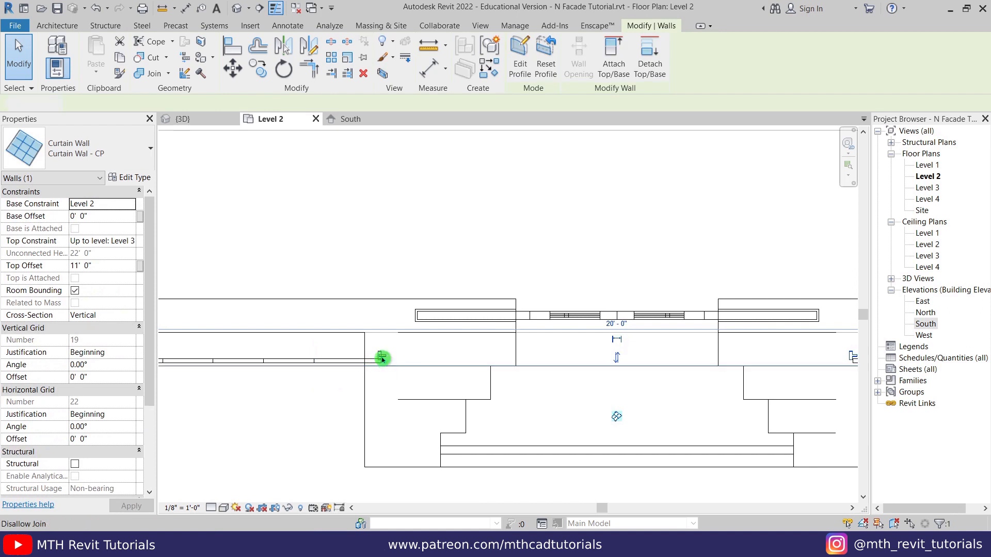
# - Edit the curtain wall's profile in the South elevation and move the opening's right vertical line to the balcony wall's outer face
pyautogui.click(348, 119)
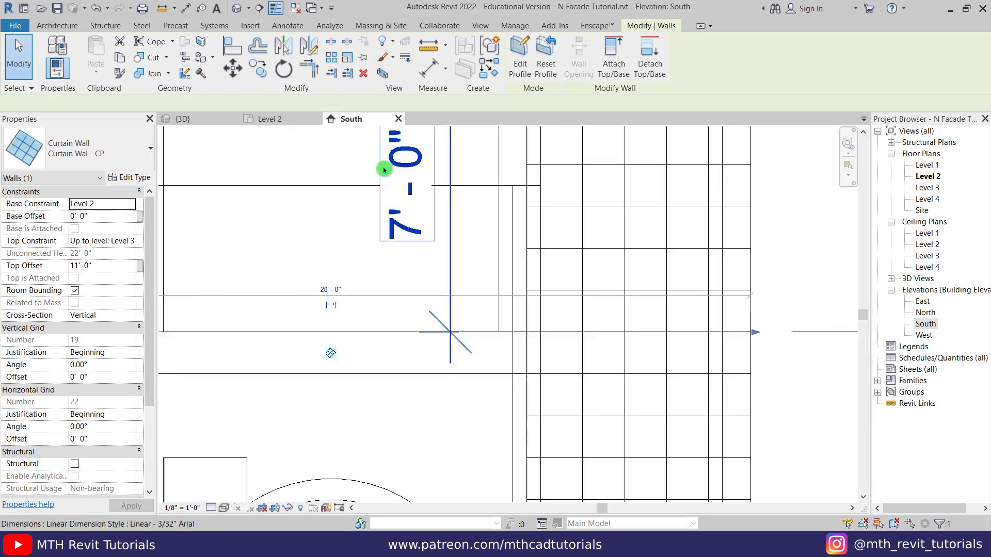
pyautogui.click(517, 61)
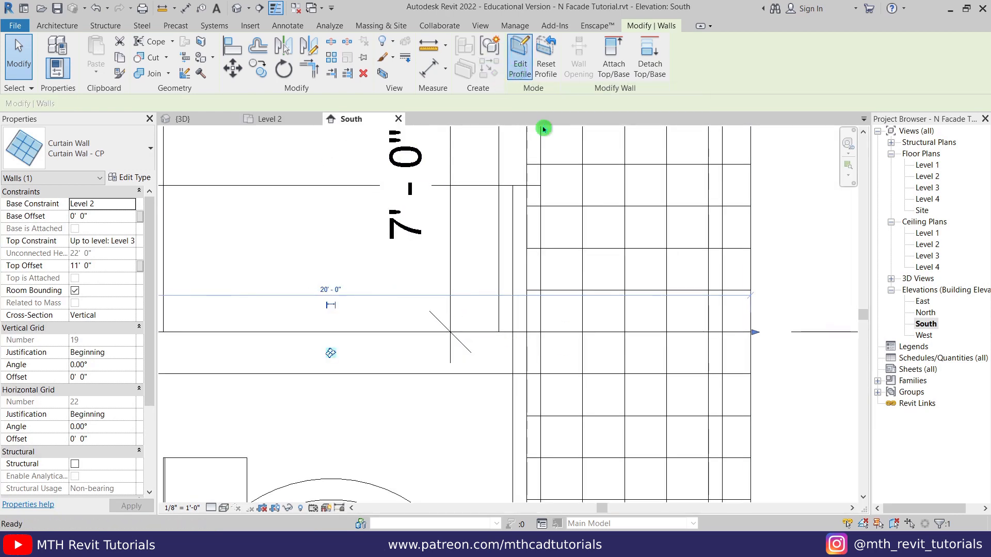
pyautogui.moveTo(543, 242); pyautogui.dragTo(535, 399, button='middle')
pyautogui.scroll(2, 520, 314)
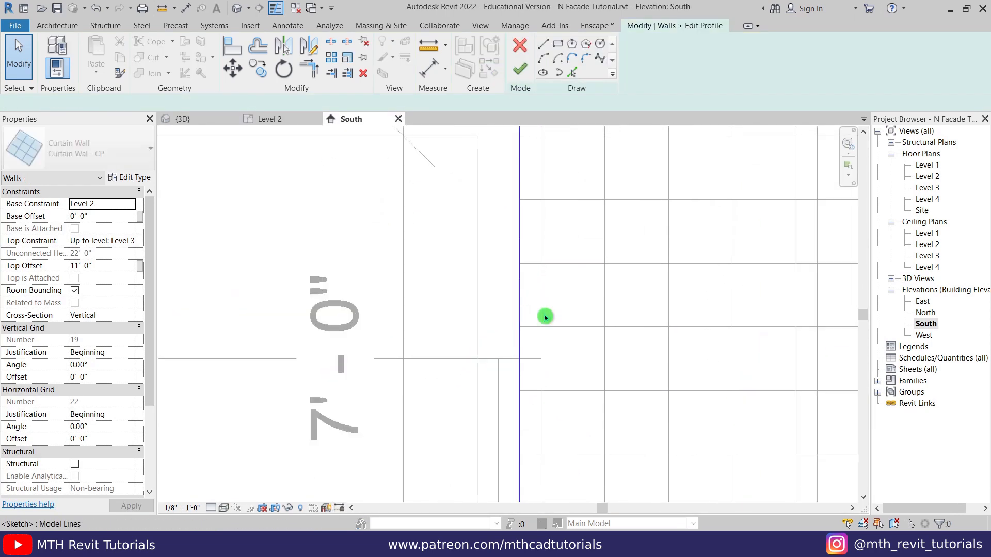
pyautogui.click(542, 320)
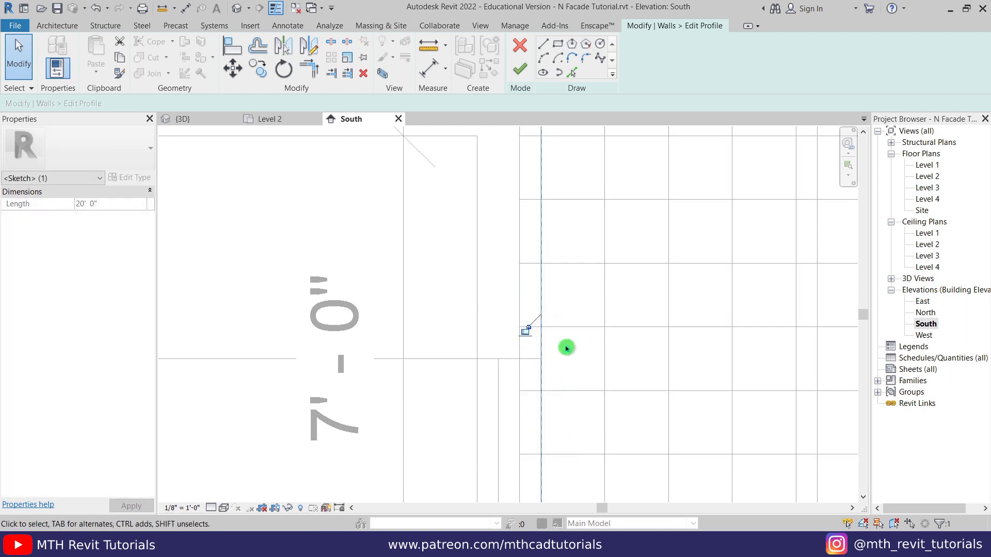
# - Move the opening's left vertical line to the balcony wall's outer face, finish the profile edit and deselect the wall
pyautogui.scroll(-4, 566, 348)
pyautogui.moveTo(486, 348); pyautogui.dragTo(616, 356, button='middle')
pyautogui.scroll(3, 458, 393)
pyautogui.click(469, 308)
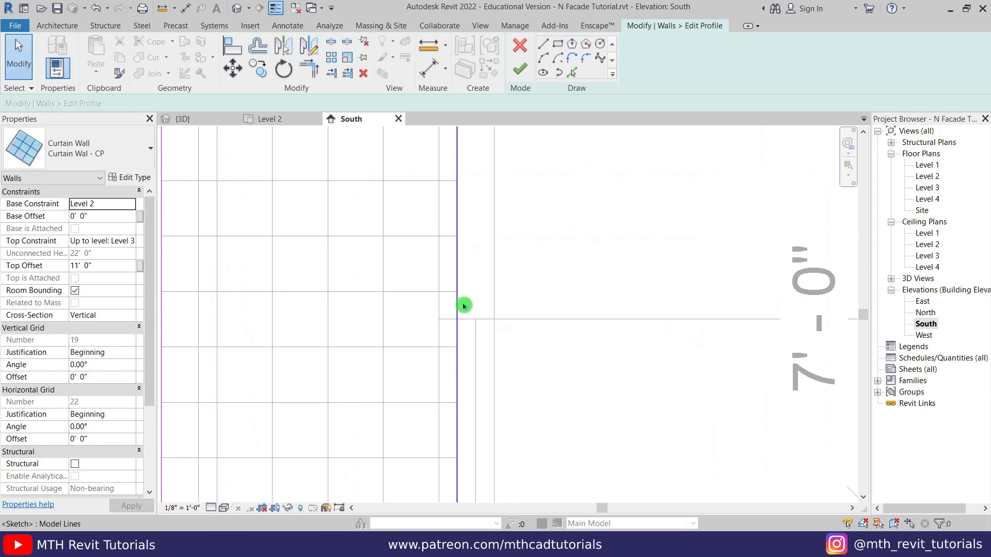
pyautogui.moveTo(464, 307); pyautogui.dragTo(444, 316)
pyautogui.click(487, 290)
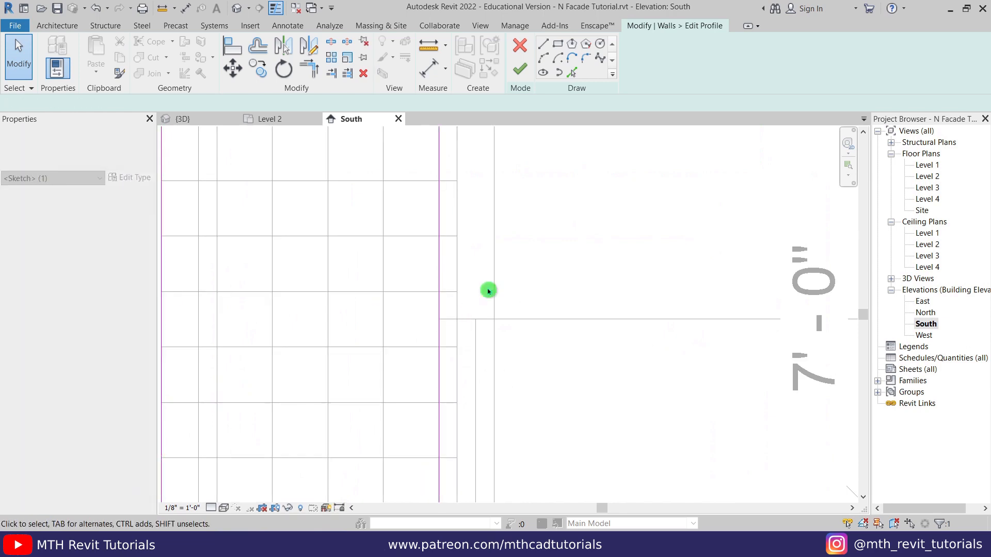
pyautogui.click(520, 70)
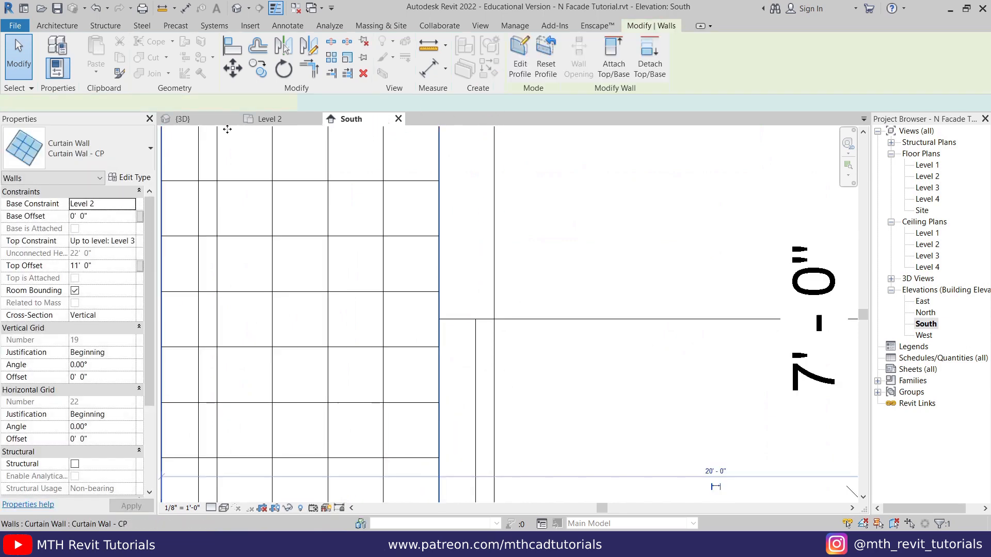
pyautogui.press('Escape')
# - Examine how the edited curtain wall fits around the balcony in the South elevation and the 3D view
pyautogui.scroll(-3, 387, 342)
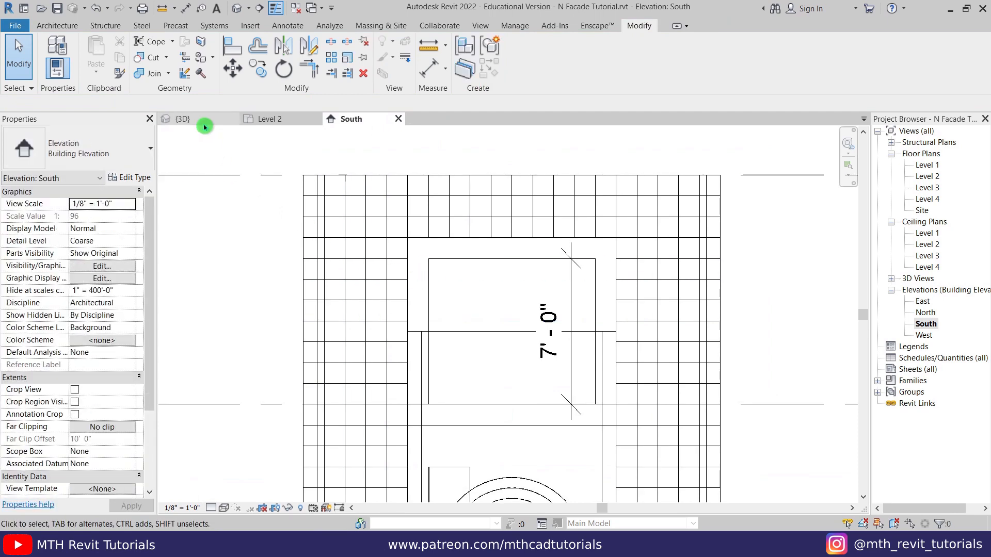
pyautogui.click(204, 125)
pyautogui.scroll(2, 591, 388)
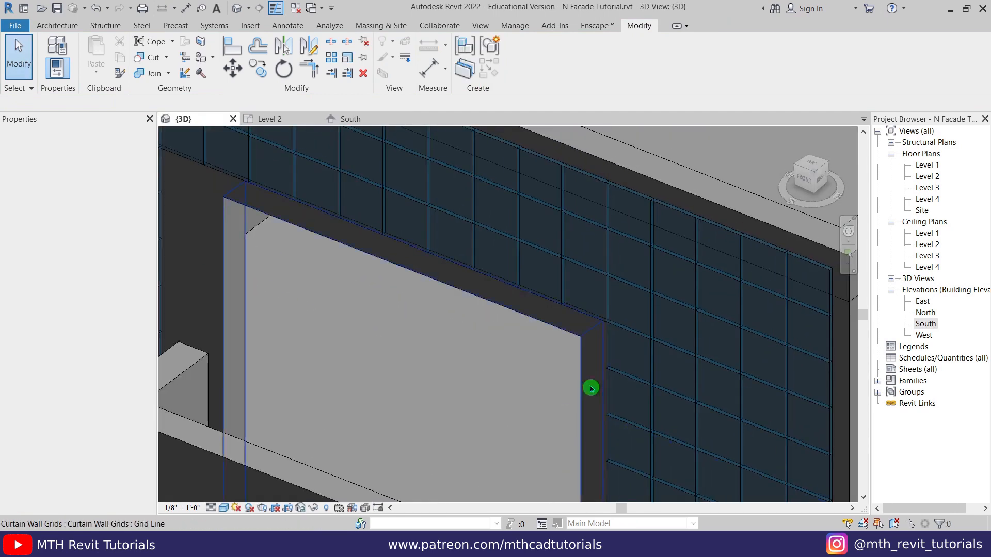
pyautogui.scroll(-2, 619, 426)
pyautogui.scroll(2, 602, 430)
pyautogui.scroll(-2, 619, 488)
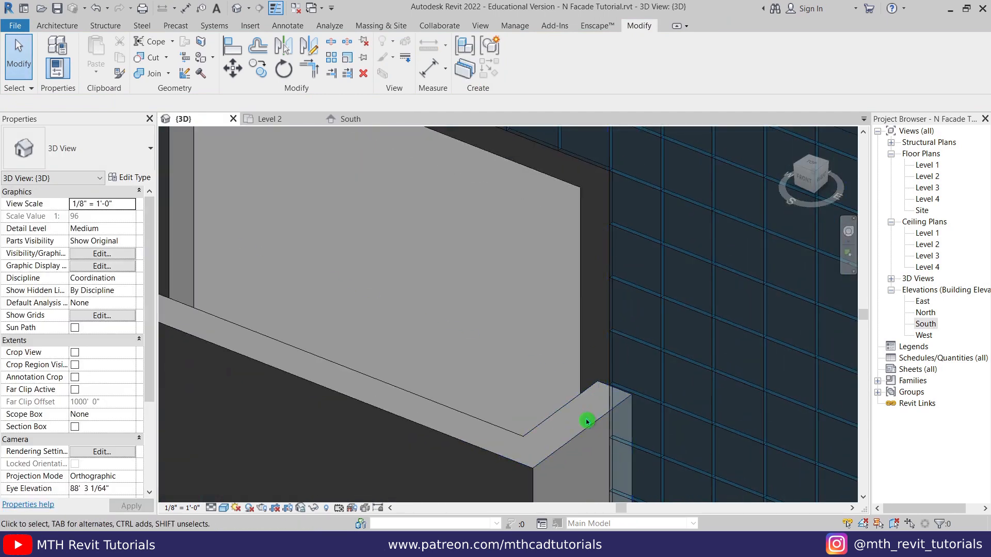
pyautogui.keyDown('shift'); pyautogui.moveTo(588, 416); pyautogui.dragTo(428, 188, button='middle'); pyautogui.keyUp('shift')
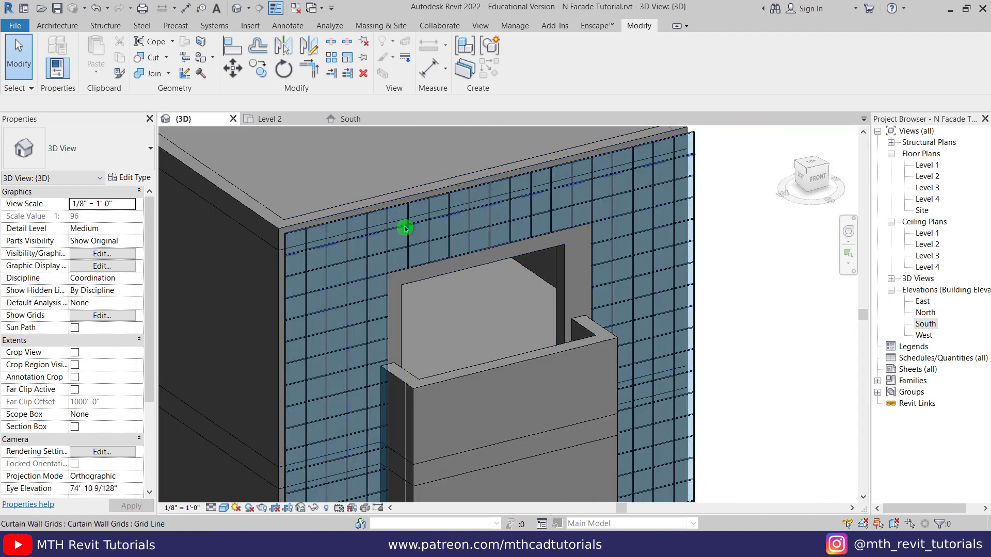
# - Set the curtain panel of the Curtain Wal - CP type to CP3 : CP3 and confirm the type properties
pyautogui.scroll(2, 315, 221)
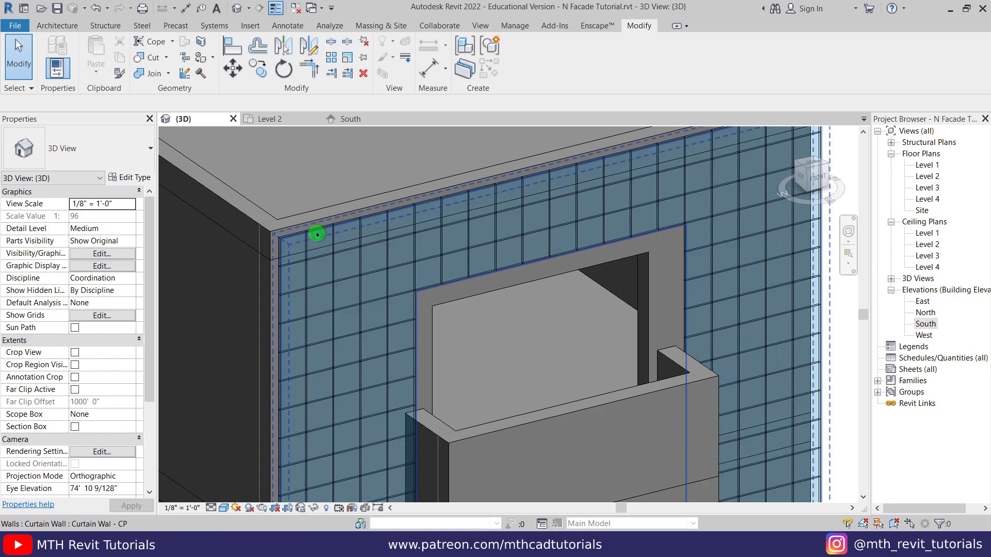
pyautogui.click(317, 235)
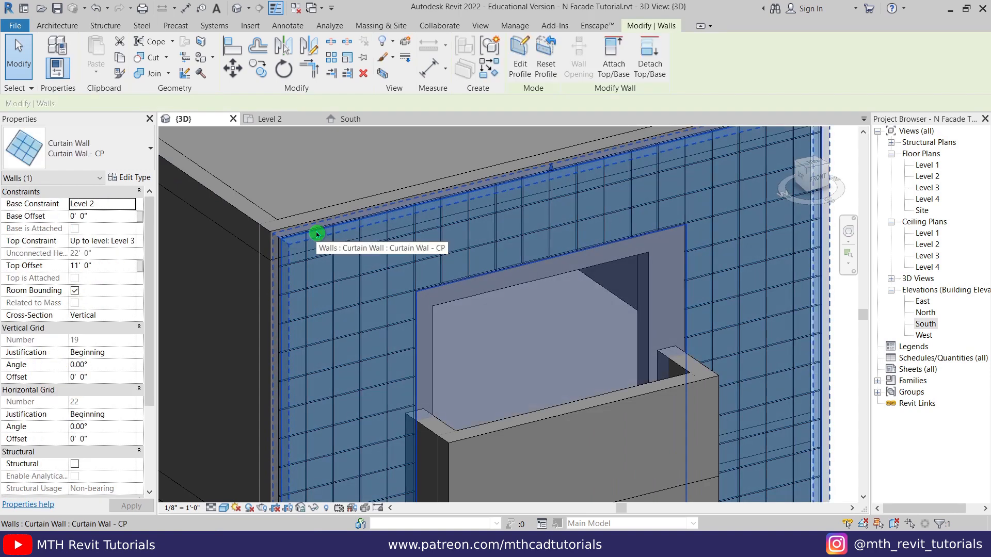
pyautogui.click(142, 181)
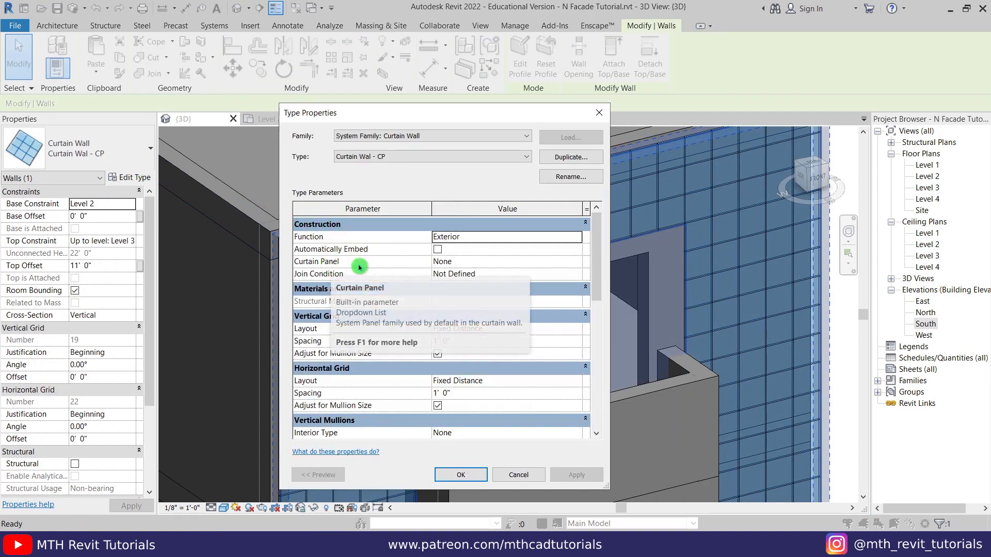
pyautogui.click(574, 262)
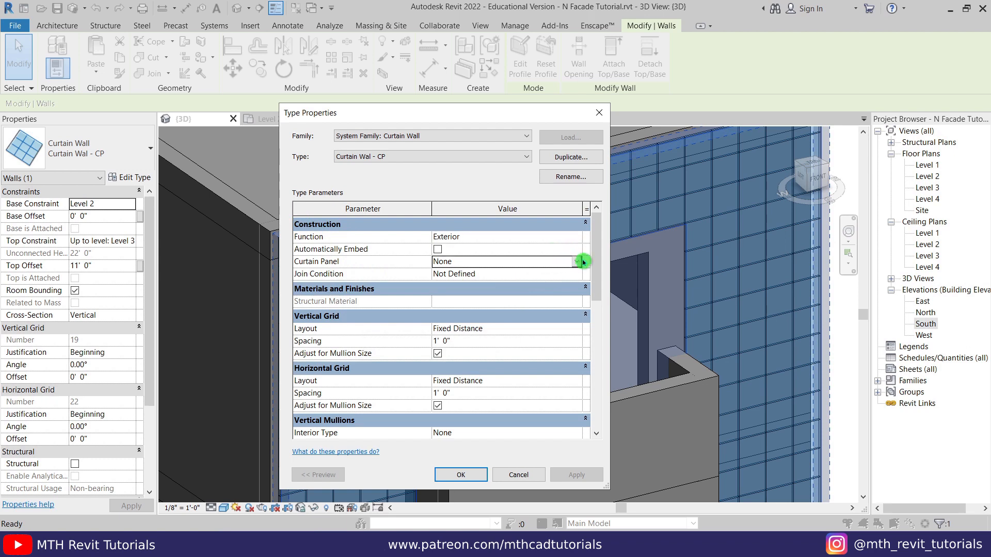
pyautogui.click(576, 262)
pyautogui.scroll(-5, 544, 291)
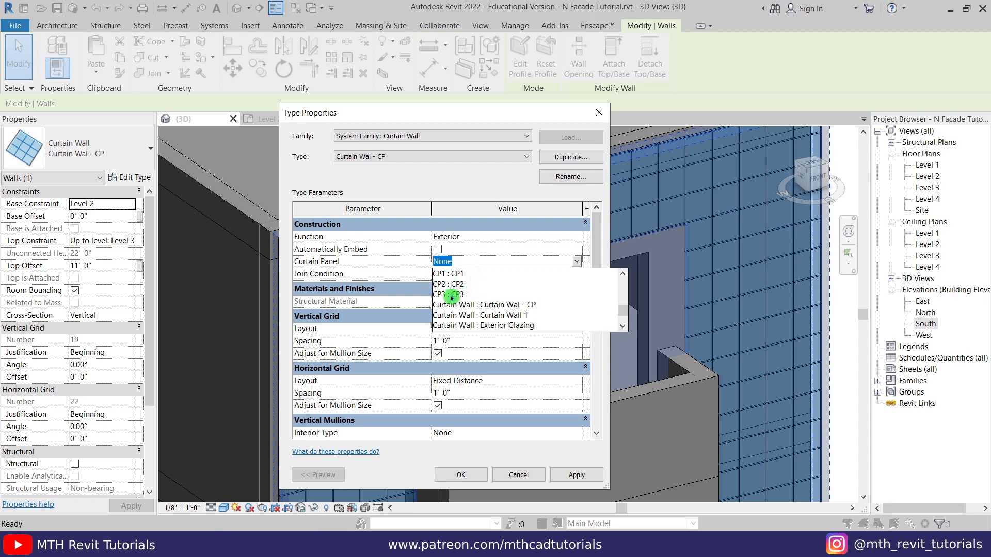
pyautogui.click(458, 295)
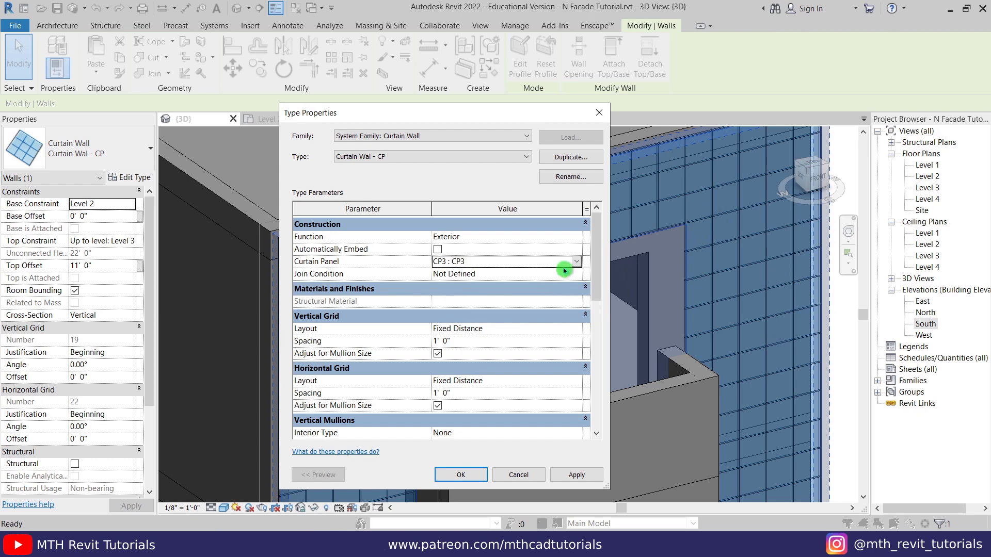
pyautogui.click(457, 473)
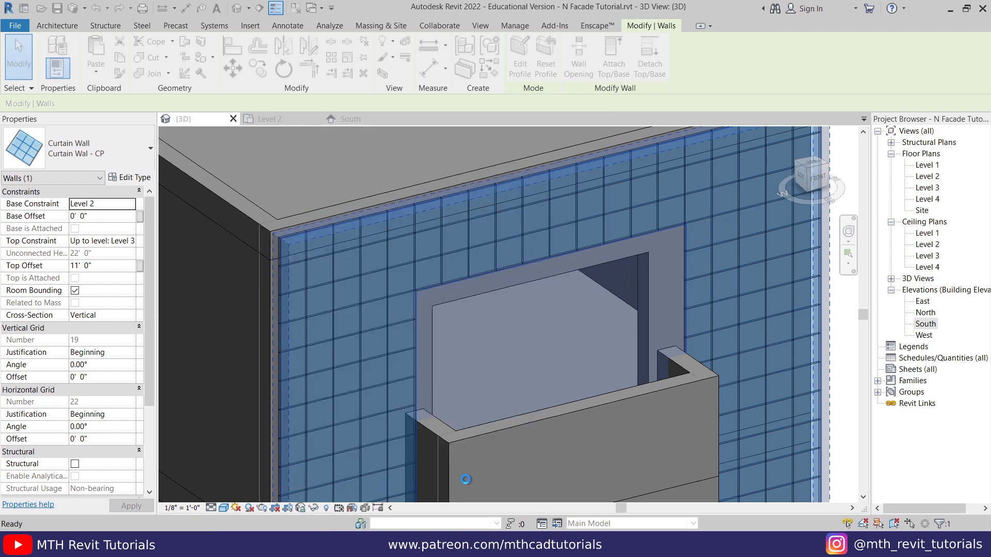
pyautogui.scroll(-2, 445, 315)
pyautogui.click(682, 323)
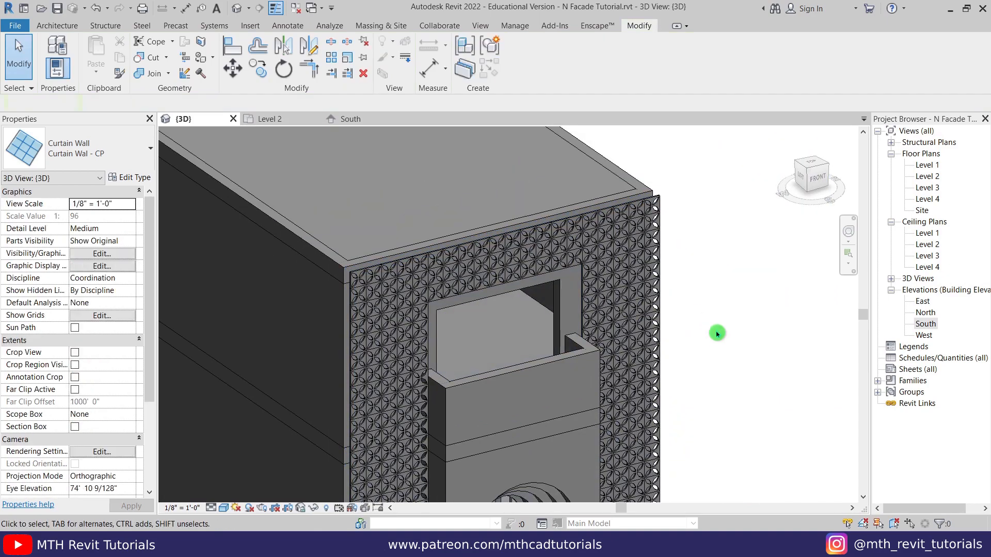
# - Examine the CP3 panel pattern along the facade's upper rows in the 3D view
pyautogui.keyDown('shift'); pyautogui.moveTo(717, 334); pyautogui.dragTo(471, 348, button='middle'); pyautogui.keyUp('shift')
pyautogui.moveTo(463, 430); pyautogui.dragTo(412, 388, button='middle')
pyautogui.scroll(4, 330, 187)
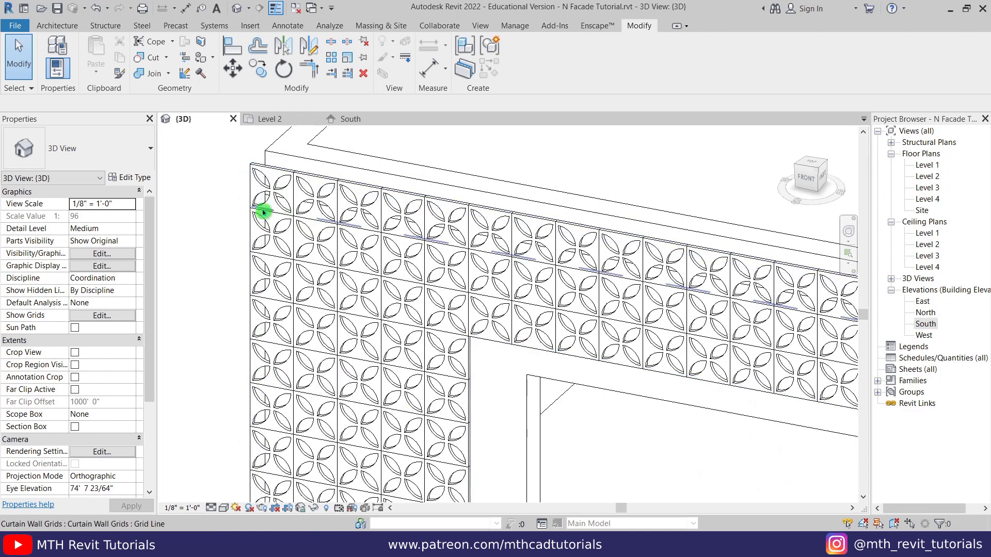
pyautogui.scroll(-3, 365, 204)
pyautogui.scroll(1, 377, 261)
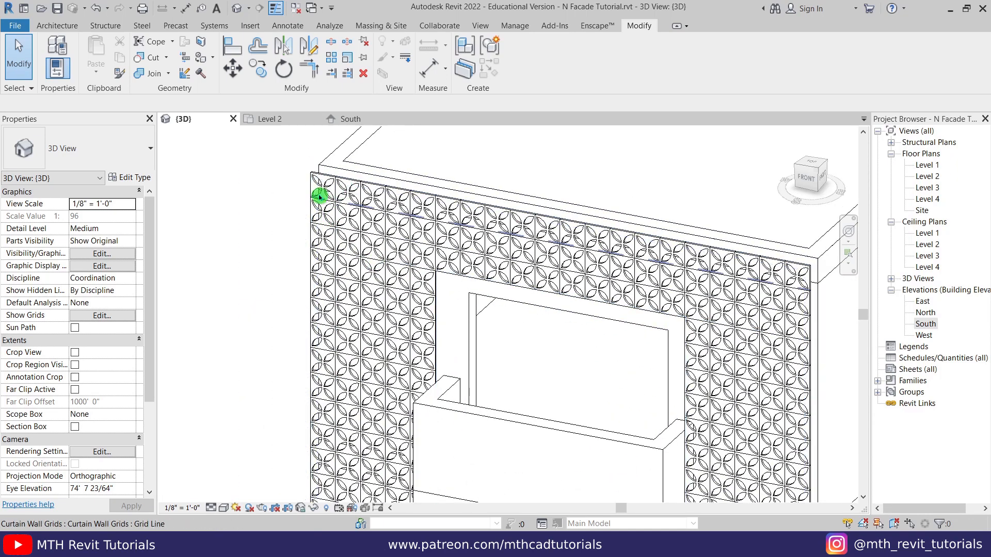
pyautogui.scroll(2, 319, 194)
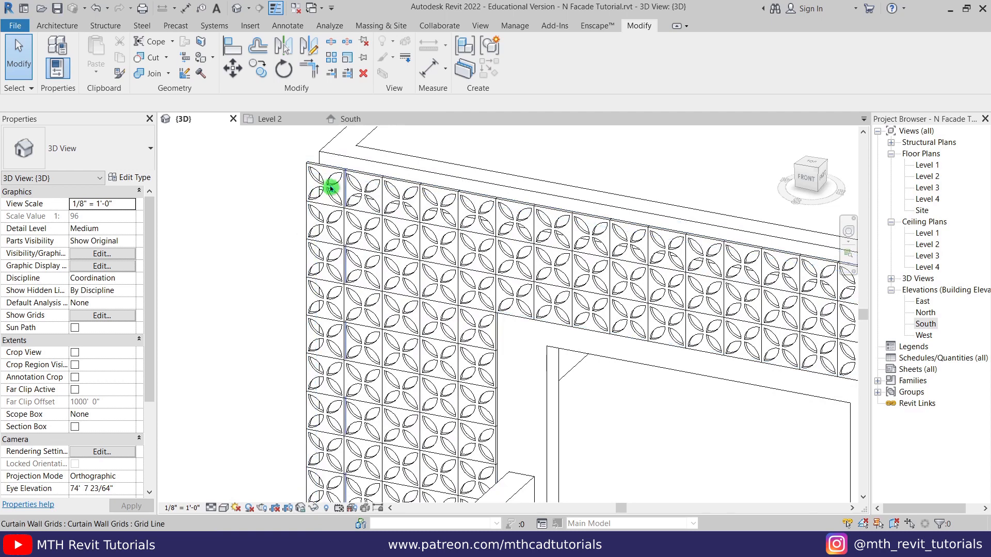
pyautogui.scroll(-3, 331, 189)
pyautogui.moveTo(436, 274); pyautogui.dragTo(313, 299, button='middle')
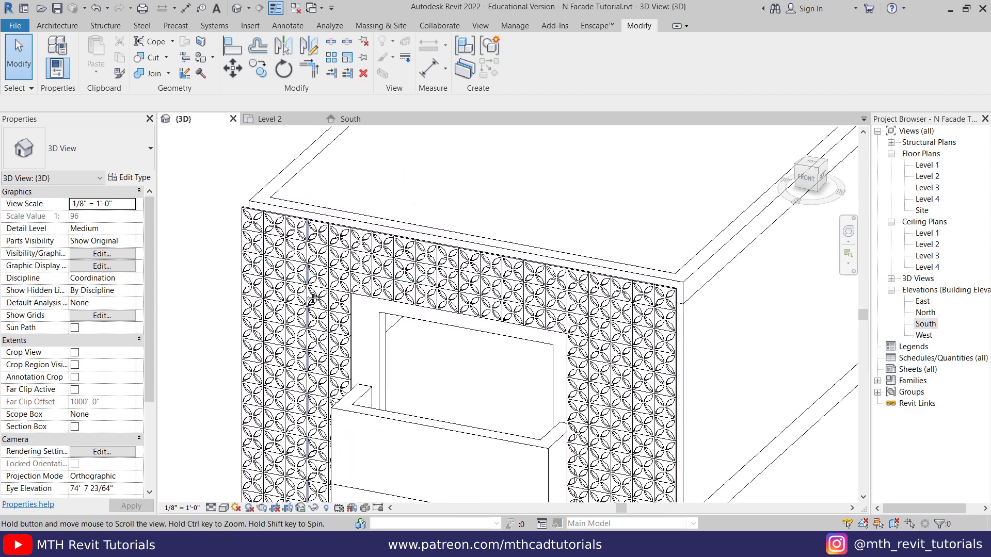
# - Unpin all curtain panels along the topmost horizontal grid row and change them to the CP1 panel type
pyautogui.scroll(2, 258, 236)
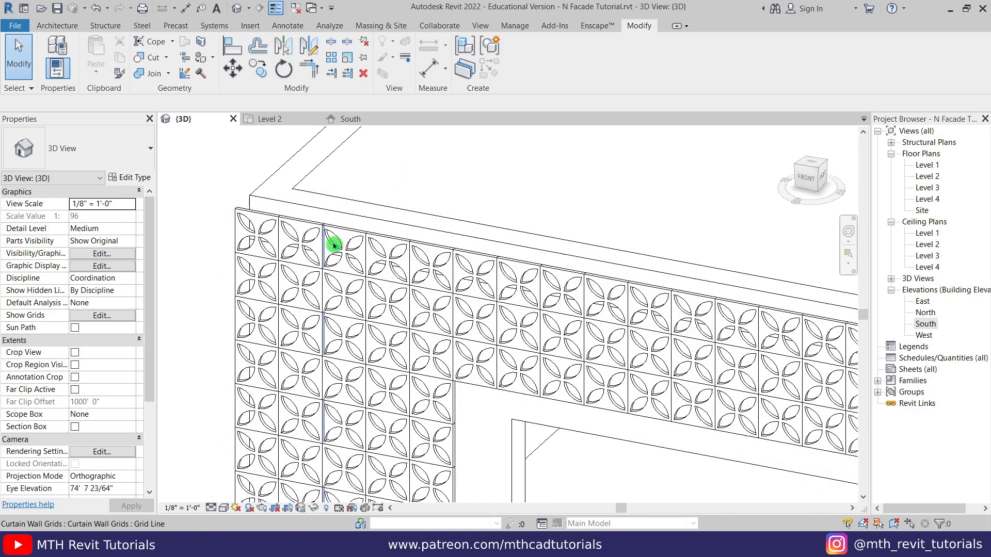
pyautogui.press('Tab')
pyautogui.click(300, 243)
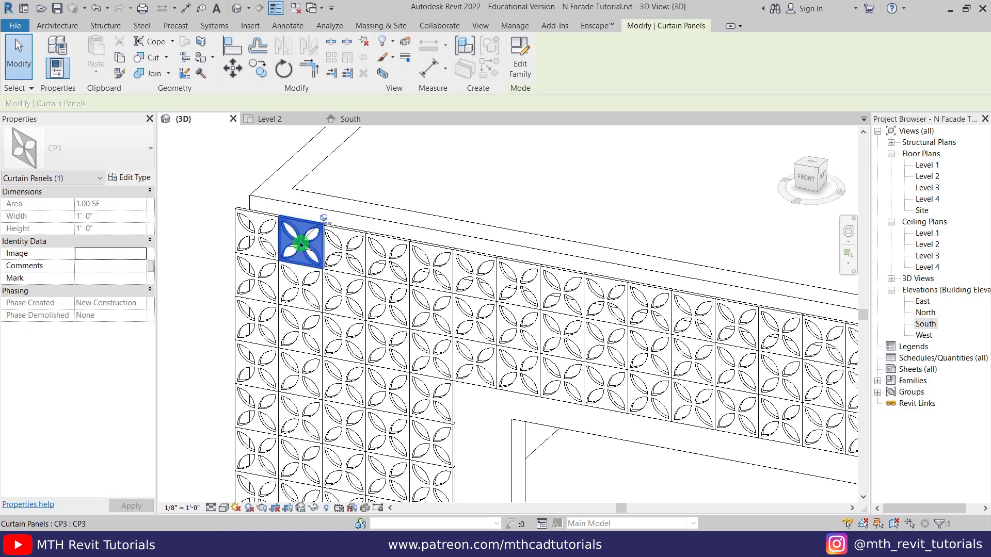
pyautogui.rightClick(300, 243)
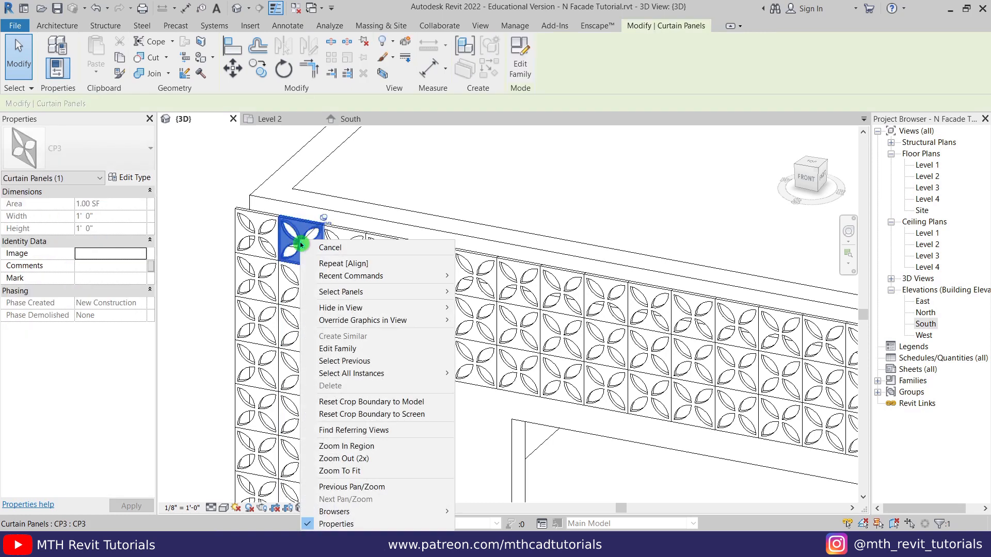
pyautogui.moveTo(373, 292)
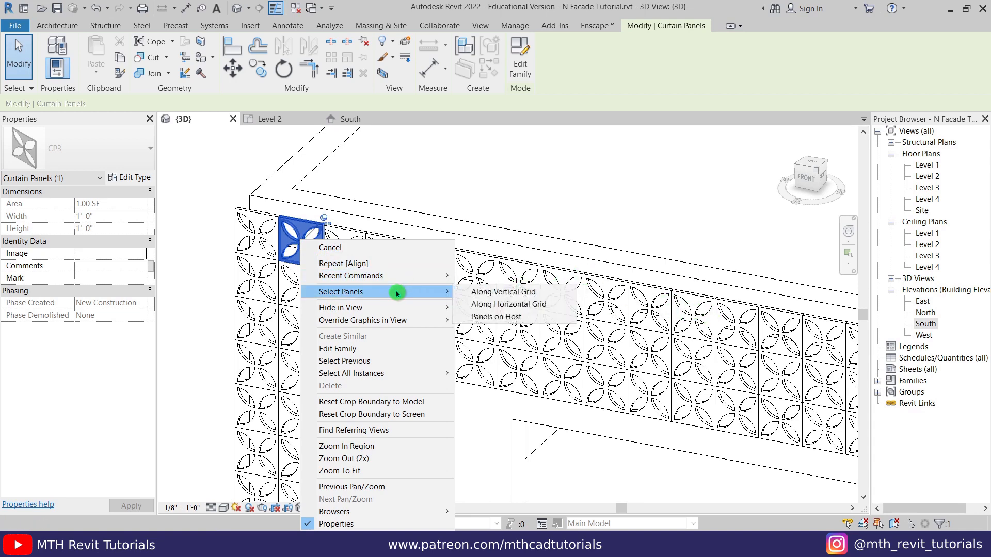
pyautogui.click(561, 306)
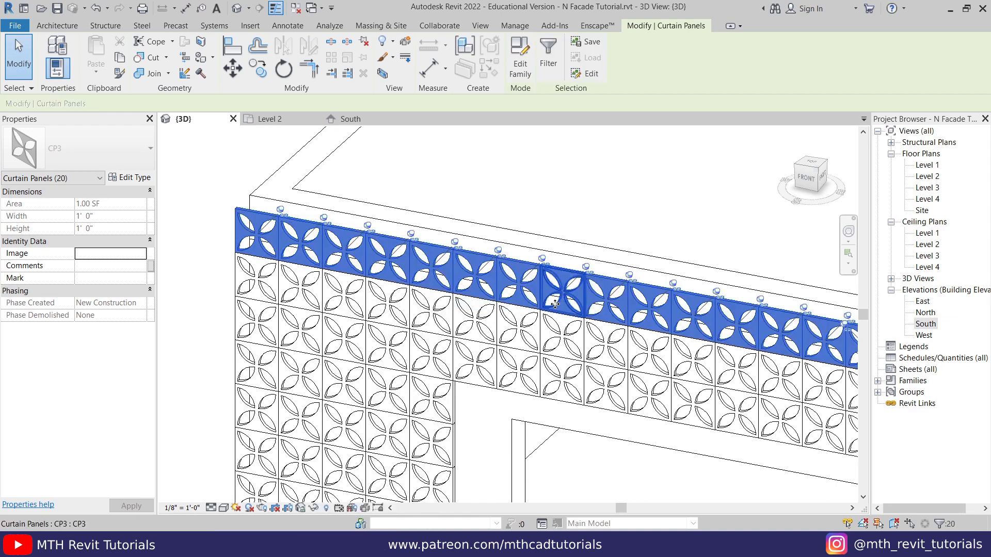
pyautogui.moveTo(559, 281); pyautogui.dragTo(572, 293, button='middle')
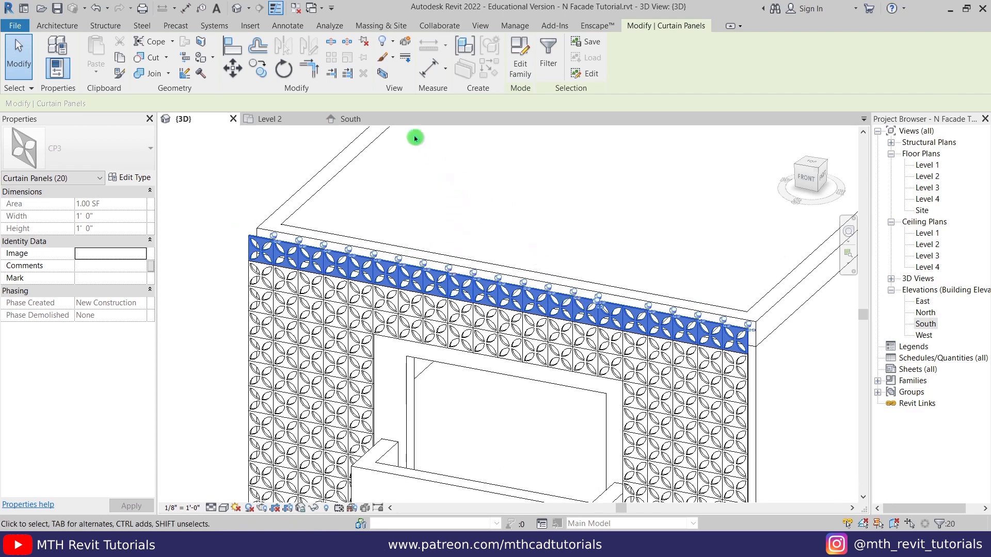
pyautogui.click(366, 45)
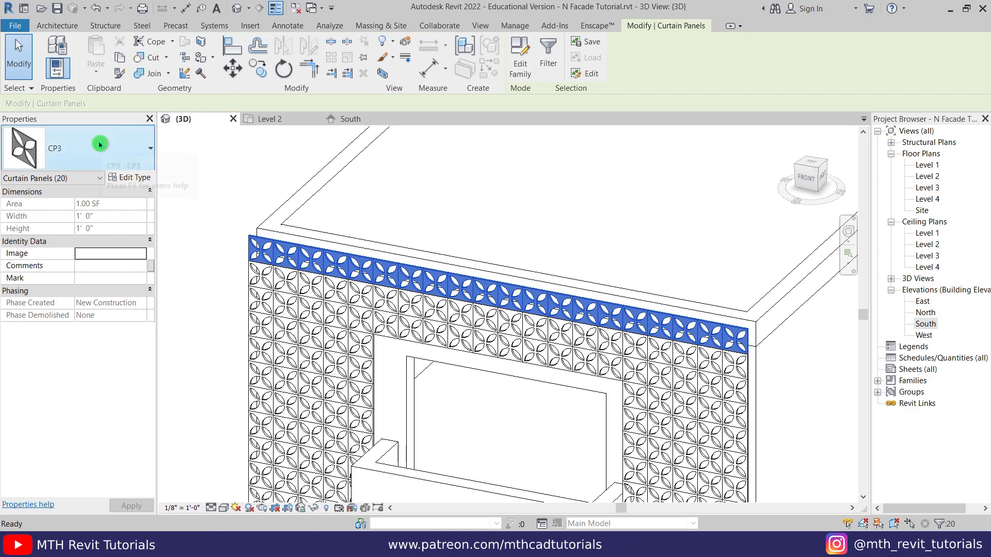
pyautogui.click(98, 143)
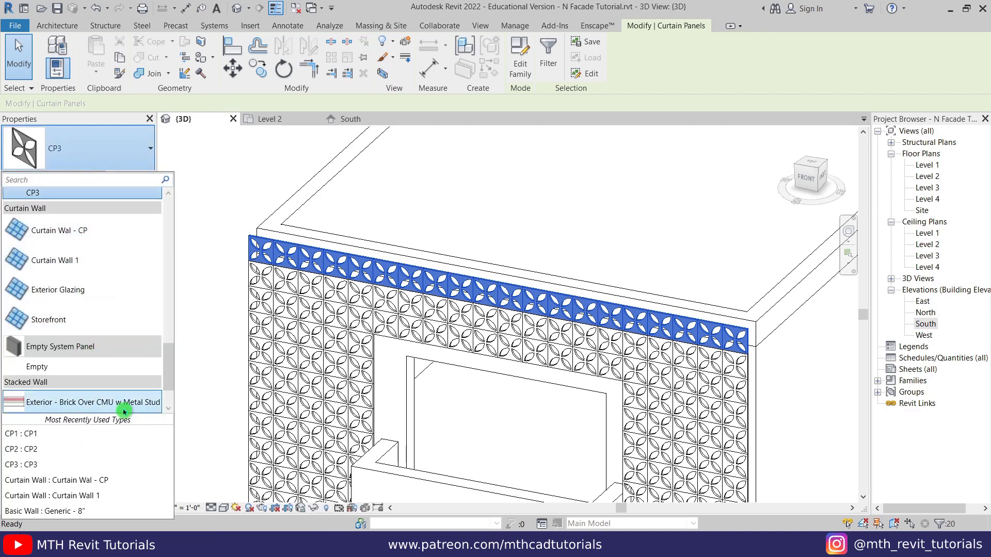
pyautogui.click(53, 436)
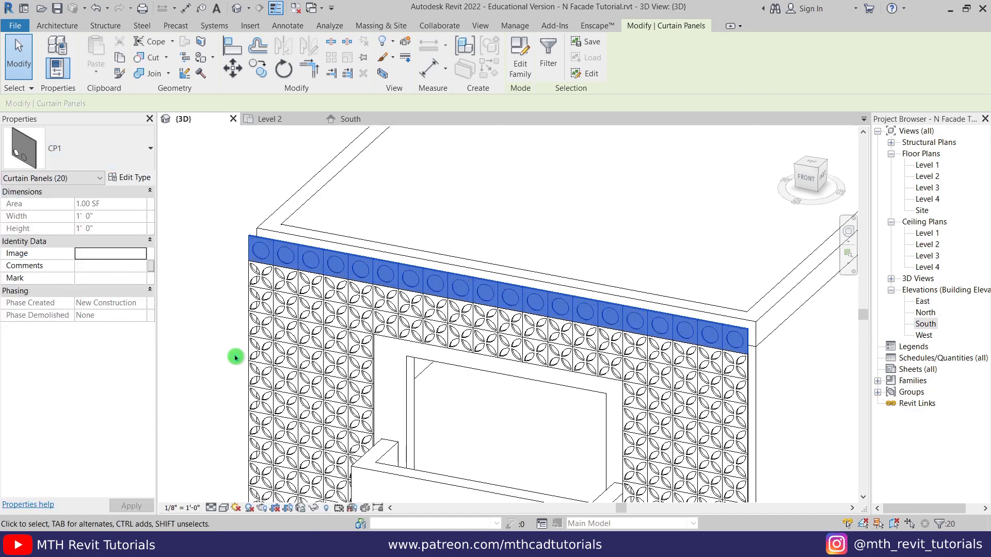
pyautogui.click(235, 358)
# - Switch the 3D view to the Shaded visual style and examine the top row of CP1 panels
pyautogui.press('s')
pyautogui.press('d')
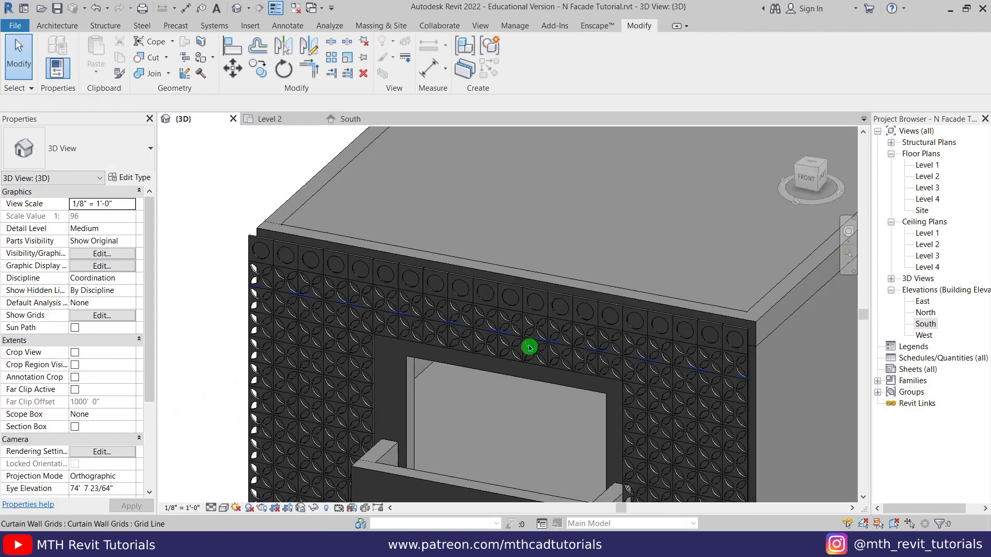
pyautogui.keyDown('shift'); pyautogui.moveTo(218, 364); pyautogui.dragTo(507, 323, button='middle'); pyautogui.keyUp('shift')
pyautogui.scroll(3, 700, 223)
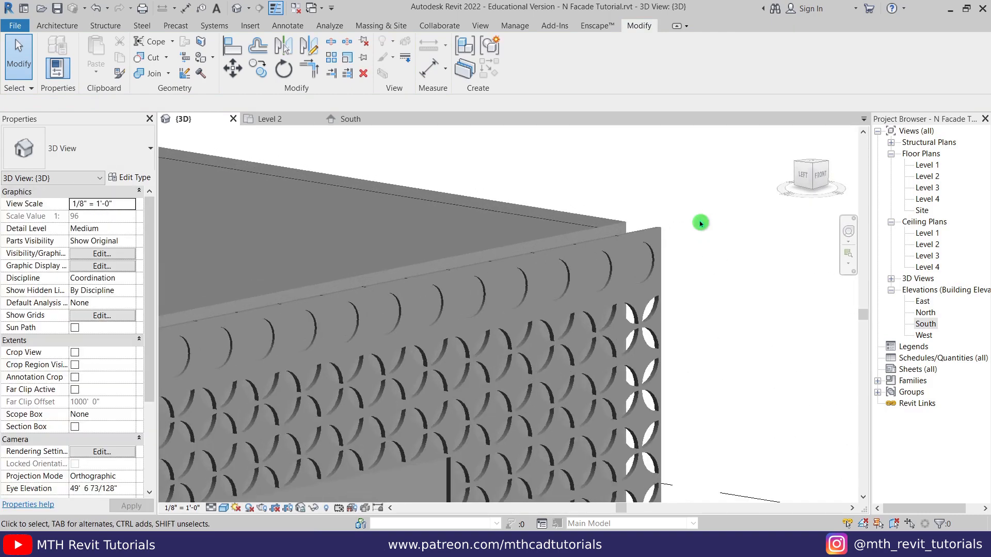
pyautogui.scroll(-3, 470, 295)
pyautogui.scroll(5, 295, 298)
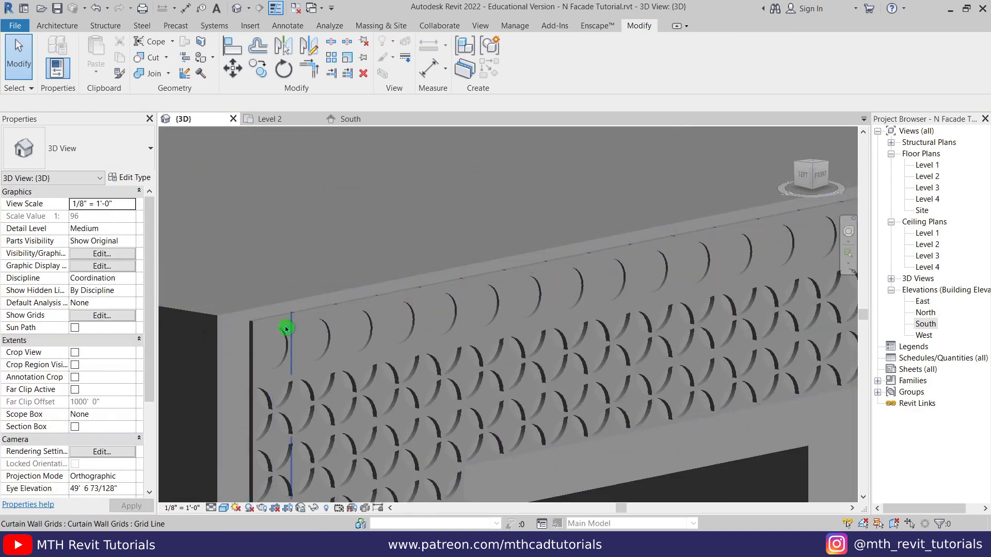
# - Unpin all curtain panels in the facade's leftmost vertical column and change them to the CP1 panel type
pyautogui.scroll(-5, 336, 320)
pyautogui.scroll(4, 444, 293)
pyautogui.scroll(-4, 536, 295)
pyautogui.moveTo(421, 423); pyautogui.dragTo(348, 258, button='middle')
pyautogui.scroll(2, 322, 185)
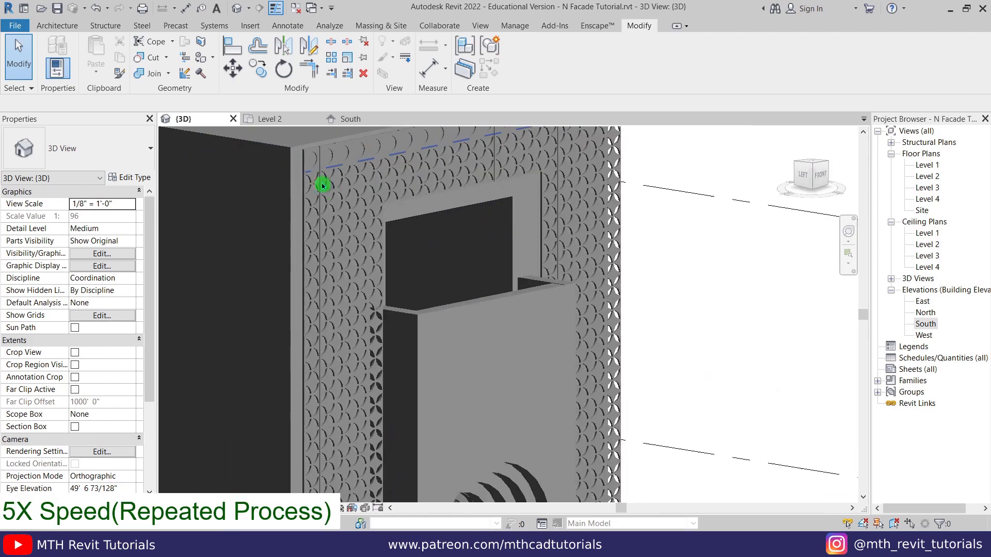
pyautogui.scroll(-2, 319, 184)
pyautogui.scroll(5, 484, 417)
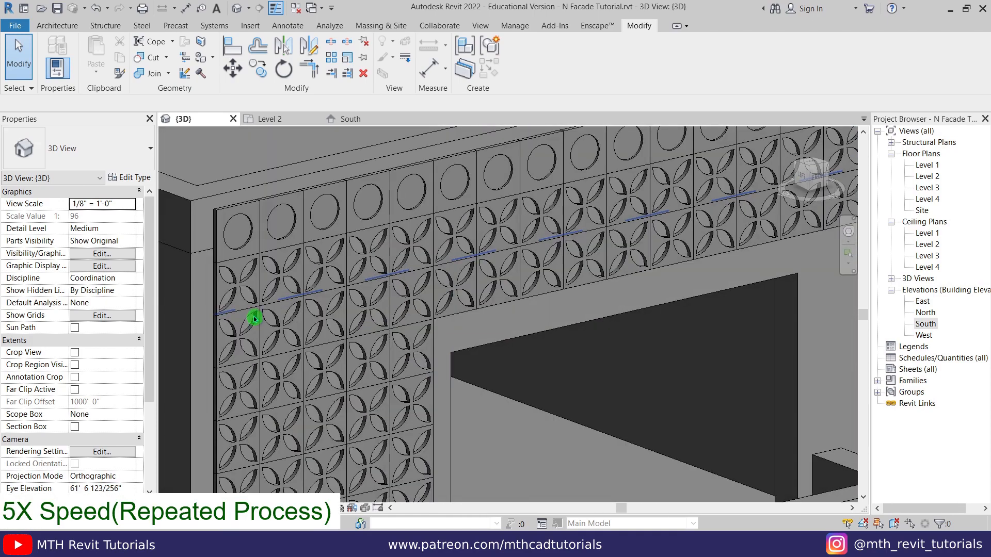
pyautogui.click(237, 338)
pyautogui.rightClick(237, 339)
pyautogui.click(450, 108)
pyautogui.scroll(-5, 256, 305)
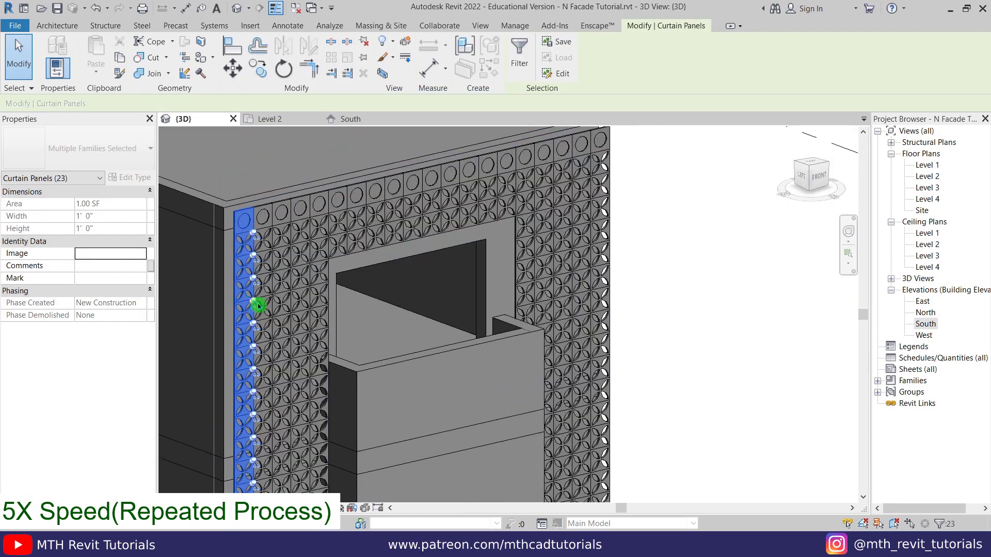
pyautogui.click(95, 155)
pyautogui.click(110, 449)
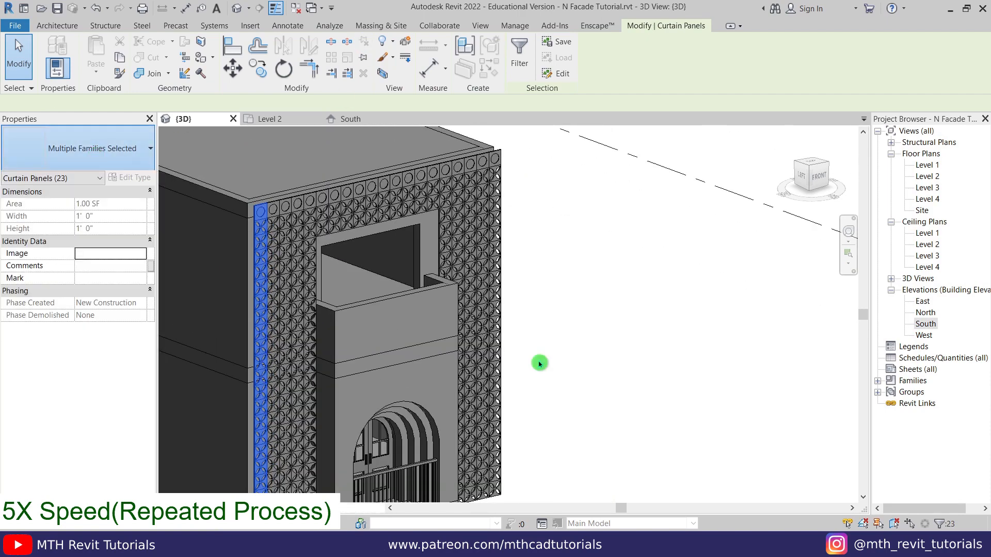
pyautogui.click(540, 363)
# - Unpin the curtain panels along the bottommost horizontal grid row and change them to CP1
pyautogui.moveTo(540, 363); pyautogui.dragTo(531, 240, button='middle')
pyautogui.scroll(4, 264, 420)
pyautogui.click(265, 413)
pyautogui.rightClick(266, 411)
pyautogui.moveTo(361, 172)
pyautogui.click(474, 184)
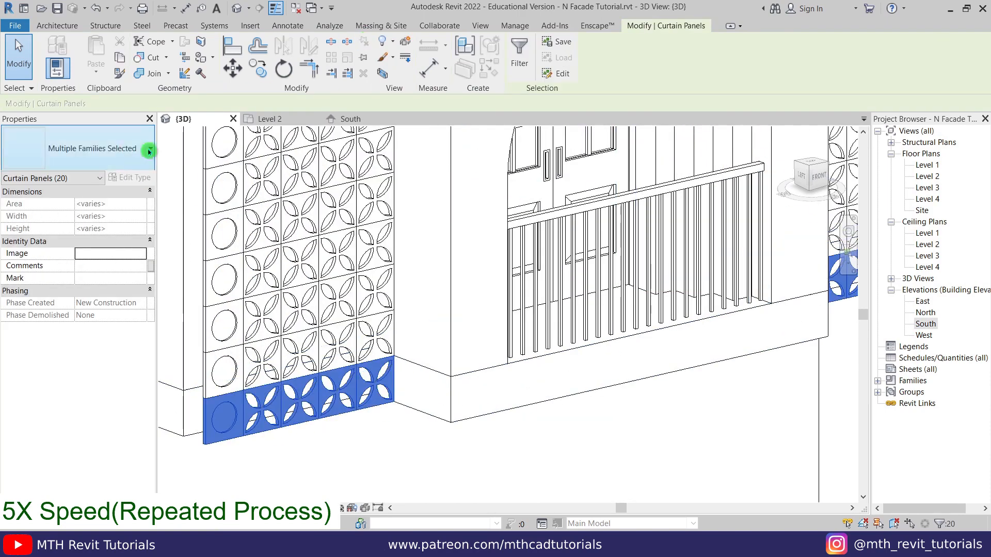
pyautogui.click(149, 151)
pyautogui.click(64, 439)
# - Unpin the curtain panels in the facade's rightmost vertical column and set their type to CP1
pyautogui.scroll(-4, 361, 361)
pyautogui.moveTo(675, 283); pyautogui.dragTo(494, 367, button='middle')
pyautogui.click(494, 367)
pyautogui.click(467, 370)
pyautogui.rightClick(478, 368)
pyautogui.click(671, 147)
pyautogui.click(511, 361)
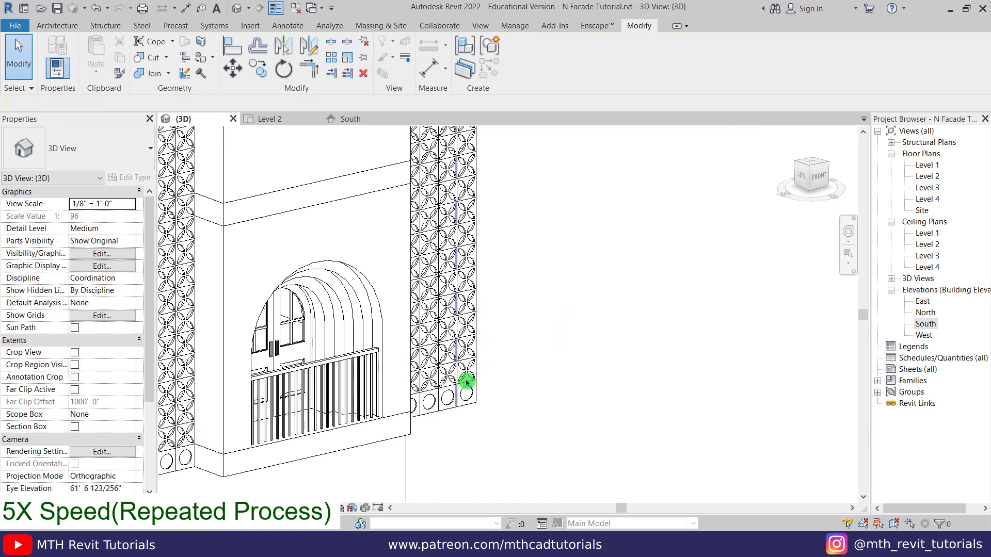
pyautogui.click(466, 375)
pyautogui.rightClick(468, 373)
pyautogui.click(651, 135)
pyautogui.click(122, 148)
pyautogui.click(50, 438)
# - Open the South elevation and examine the panel layout around the balcony opening
pyautogui.keyDown('shift'); pyautogui.moveTo(516, 310); pyautogui.dragTo(318, 292, button='middle'); pyautogui.keyUp('shift')
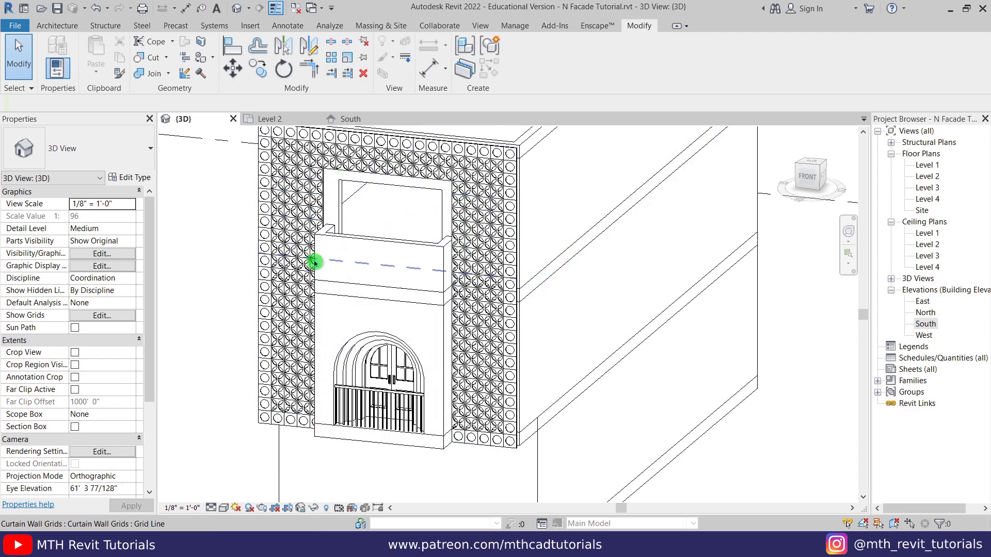
pyautogui.click(359, 120)
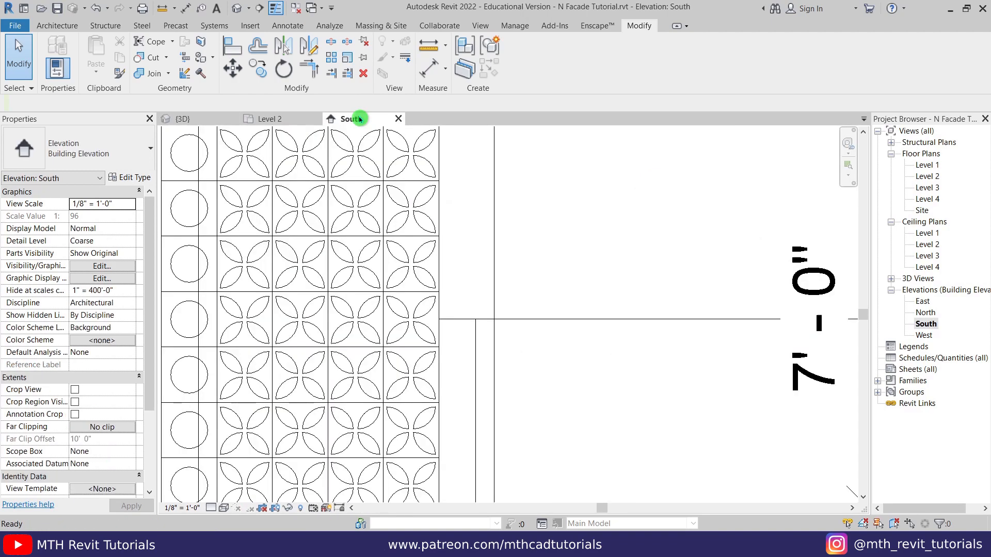
pyautogui.scroll(-3, 480, 262)
pyautogui.moveTo(480, 261); pyautogui.dragTo(443, 159, button='middle')
pyautogui.scroll(-2, 302, 398)
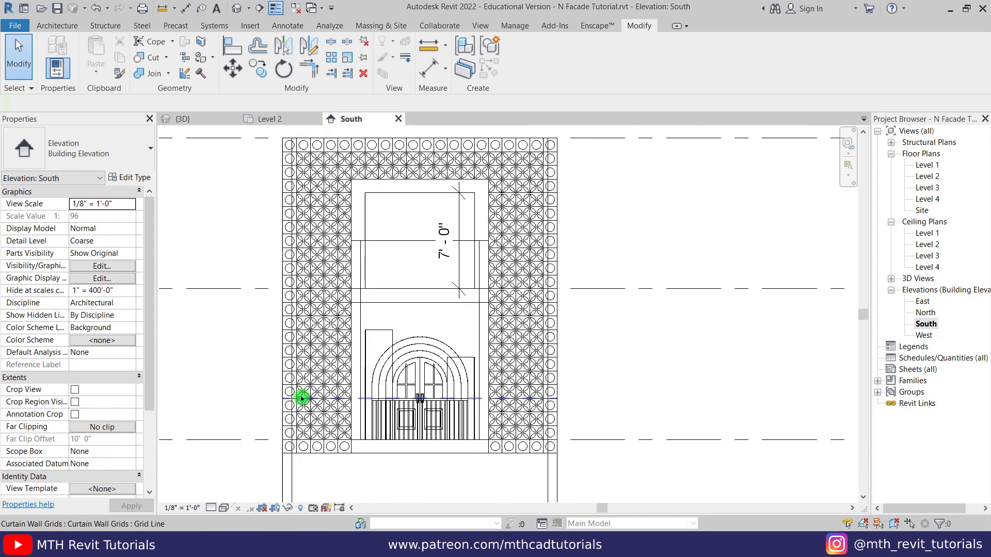
pyautogui.scroll(5, 336, 171)
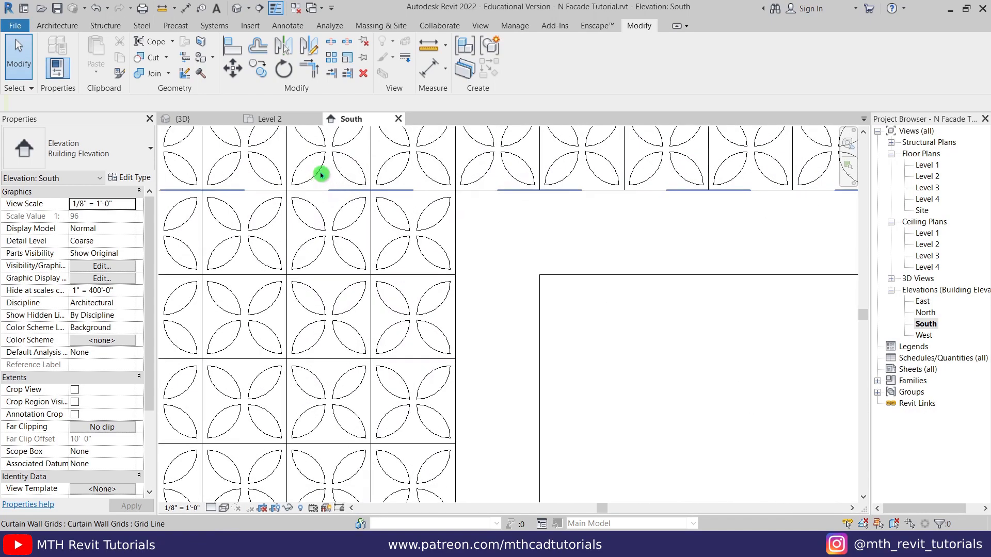
pyautogui.scroll(-1, 328, 177)
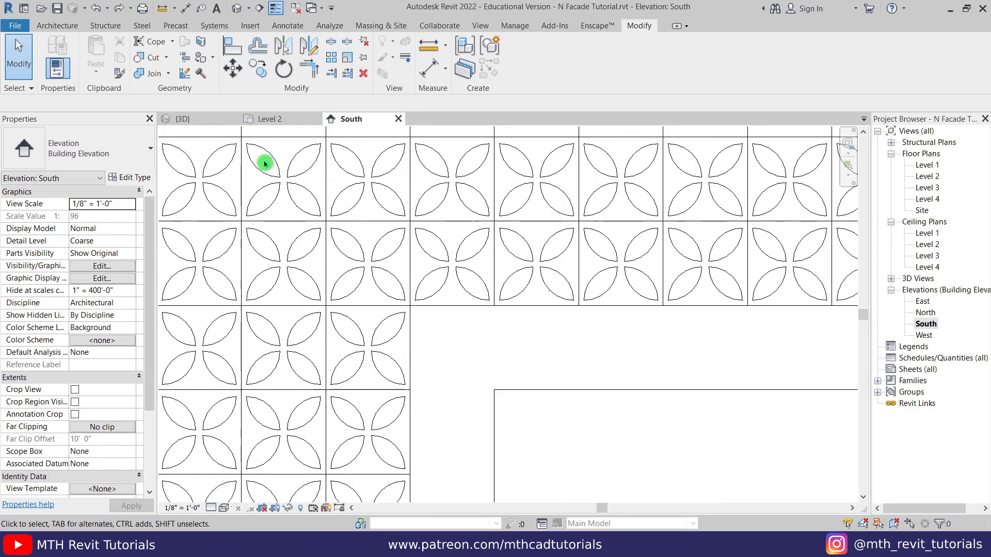
pyautogui.scroll(-5, 310, 191)
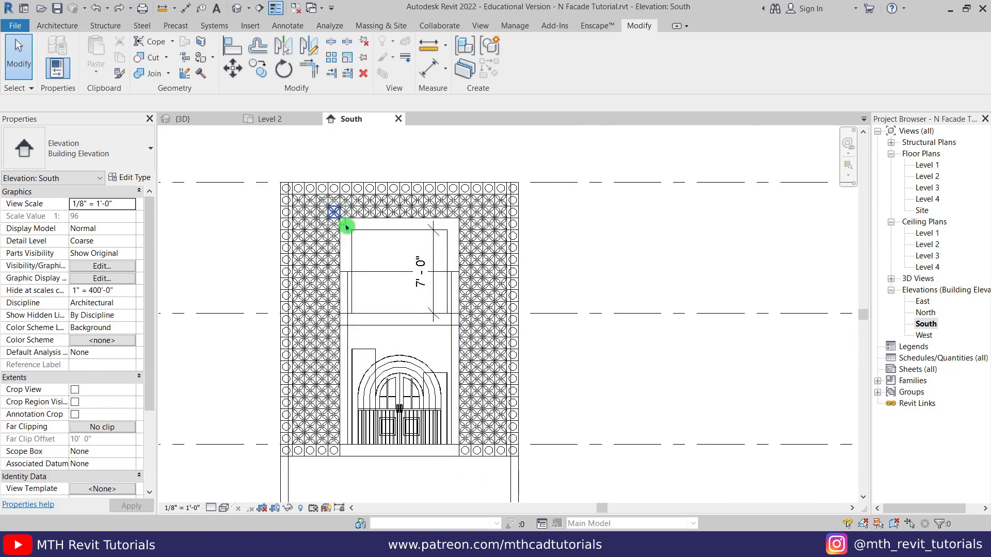
# - Select the elements bordering the balcony opening, filter the selection to Curtain Panels only, unpin them and change them to CP1
pyautogui.click(475, 478)
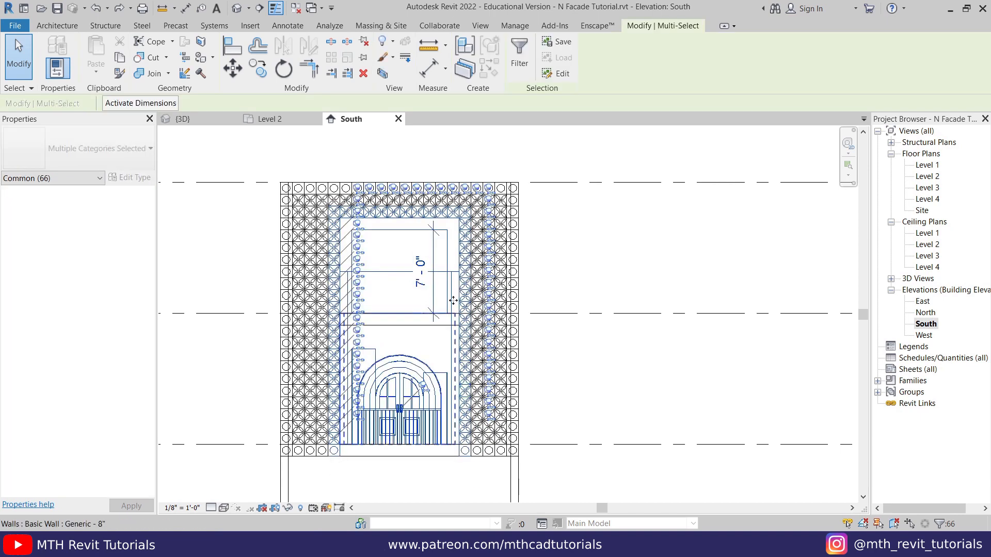
pyautogui.click(521, 62)
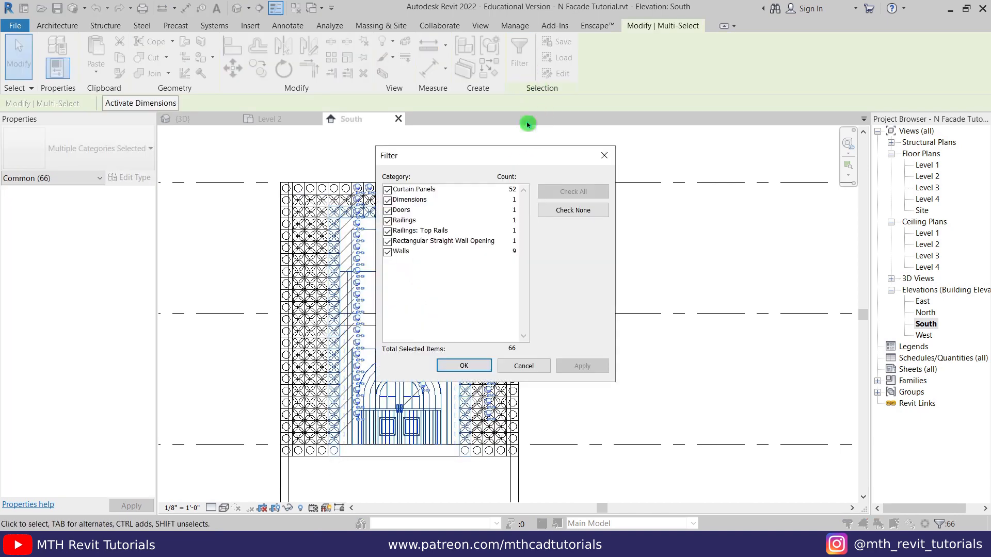
pyautogui.click(553, 220)
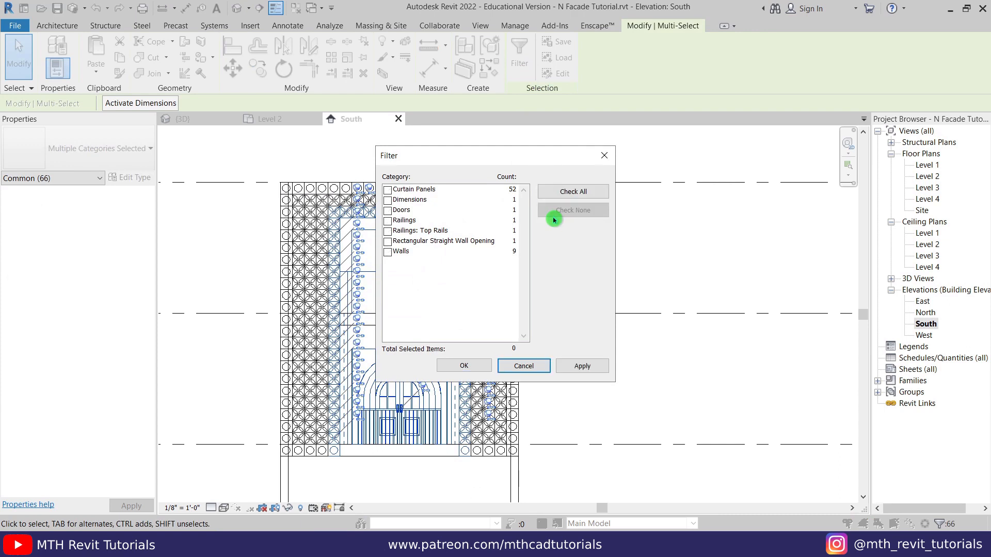
pyautogui.click(387, 190)
pyautogui.click(478, 372)
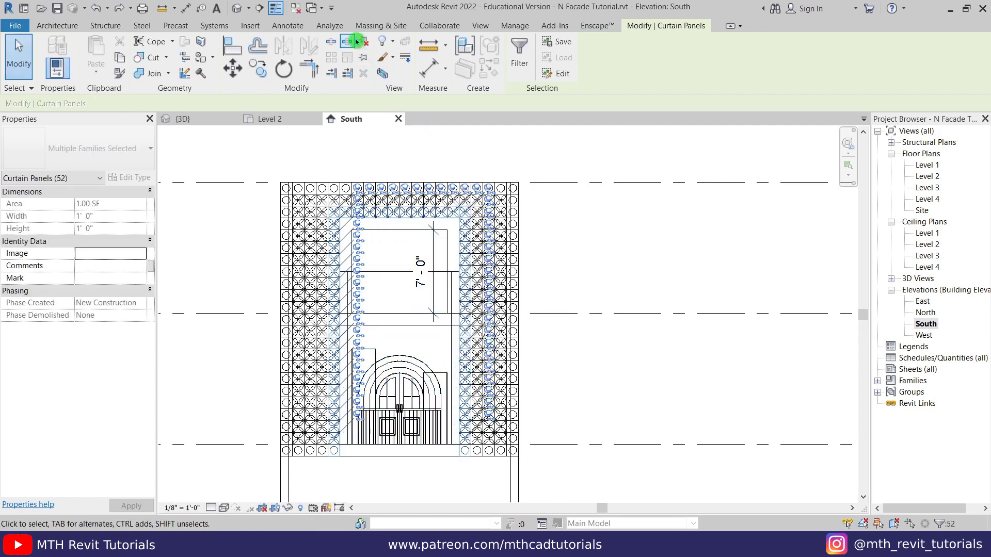
pyautogui.click(128, 146)
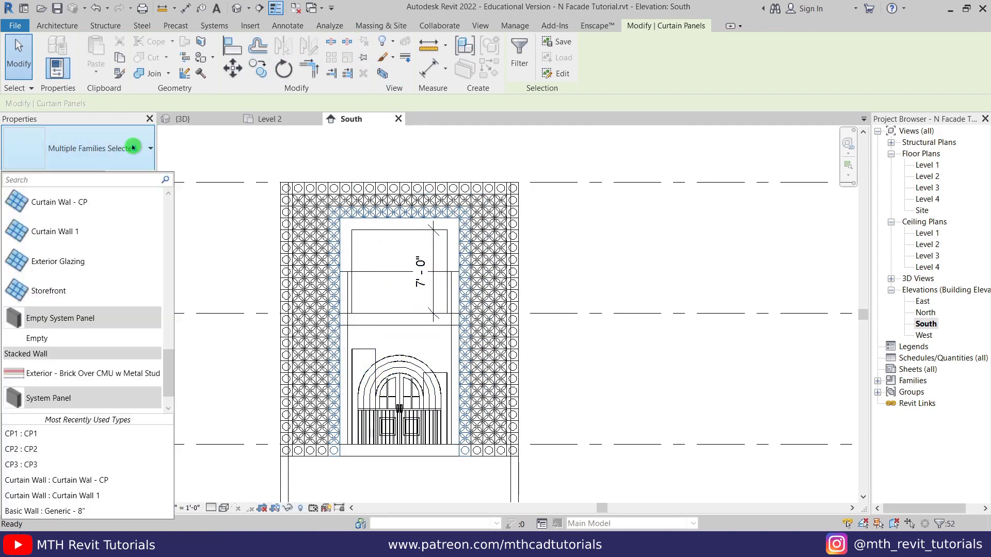
pyautogui.click(64, 435)
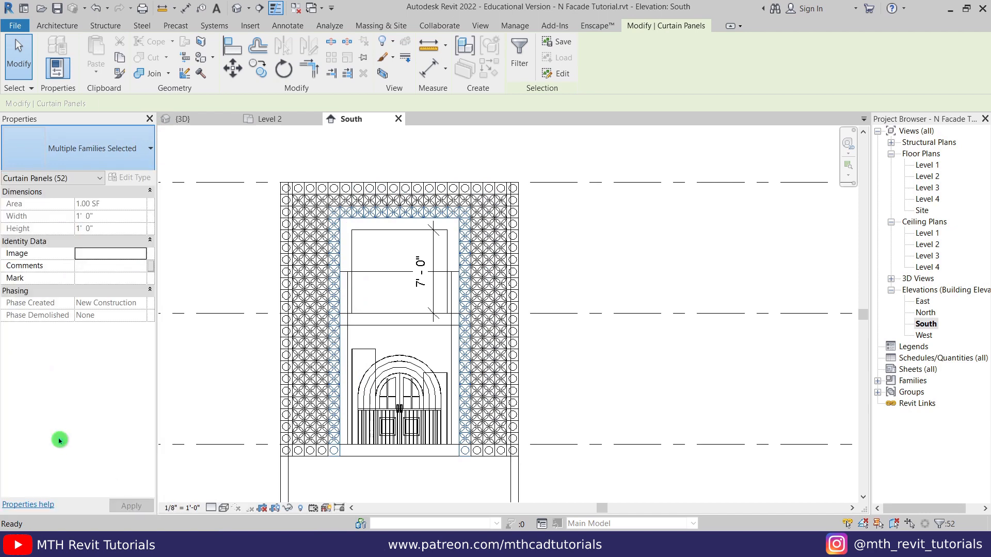
pyautogui.click(579, 270)
pyautogui.moveTo(532, 296); pyautogui.dragTo(545, 294, button='middle')
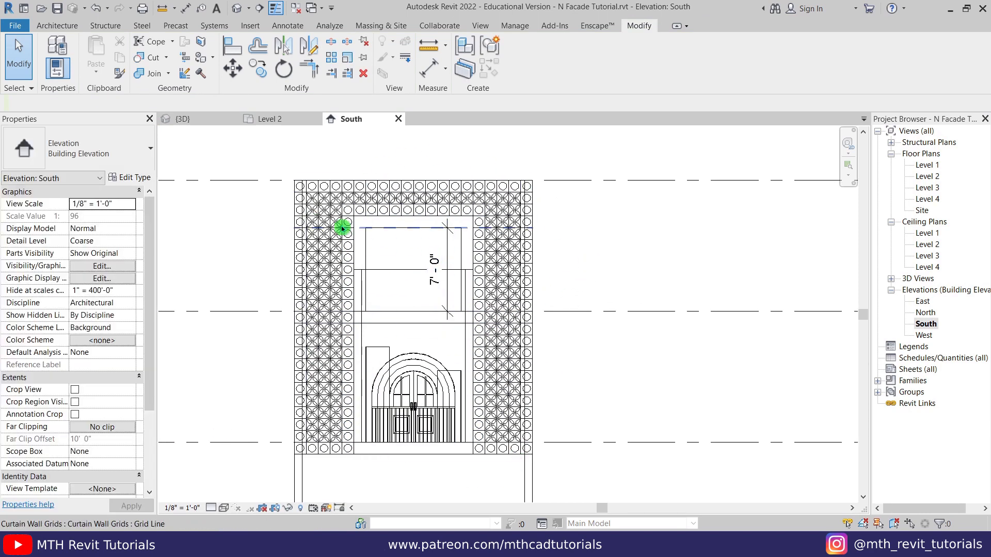
# - Select ten scattered CP3 panels in the facade strips on both sides of the balcony, unpin them and change them to CP2
pyautogui.scroll(2, 327, 361)
pyautogui.scroll(-2, 327, 361)
pyautogui.scroll(1, 368, 282)
pyautogui.scroll(-1, 455, 263)
pyautogui.scroll(3, 521, 318)
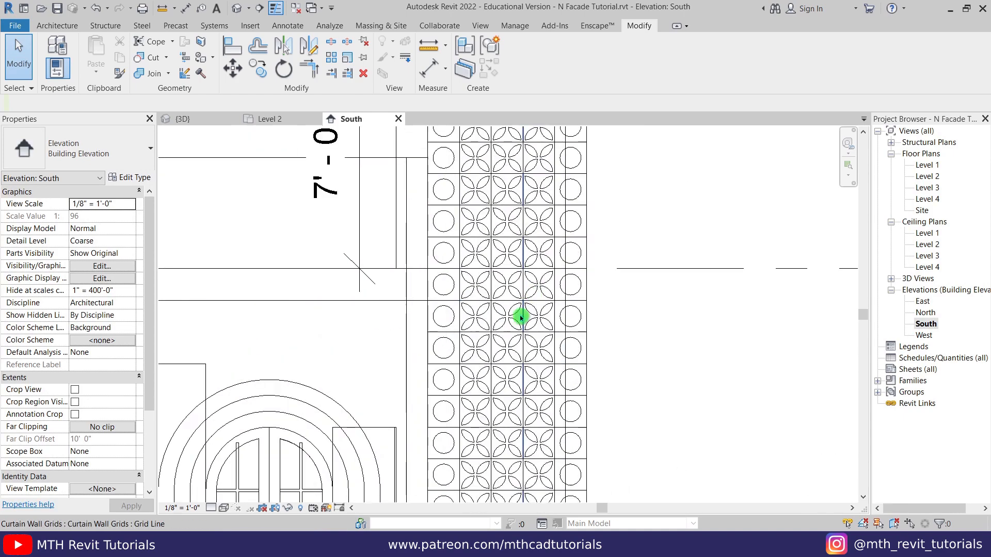
pyautogui.click(516, 315)
pyautogui.moveTo(544, 210); pyautogui.dragTo(570, 405, button='middle')
pyautogui.keyDown('ctrl'); pyautogui.click(516, 235); pyautogui.keyUp('ctrl')
pyautogui.keyDown('ctrl'); pyautogui.click(565, 217); pyautogui.keyUp('ctrl')
pyautogui.moveTo(348, 221); pyautogui.dragTo(628, 256, button='middle')
pyautogui.keyDown('ctrl'); pyautogui.click(374, 250); pyautogui.keyUp('ctrl')
pyautogui.moveTo(373, 485); pyautogui.dragTo(397, 228, button='middle')
pyautogui.keyDown('ctrl'); pyautogui.click(401, 257); pyautogui.keyUp('ctrl')
pyautogui.moveTo(365, 373); pyautogui.dragTo(347, 237, button='middle')
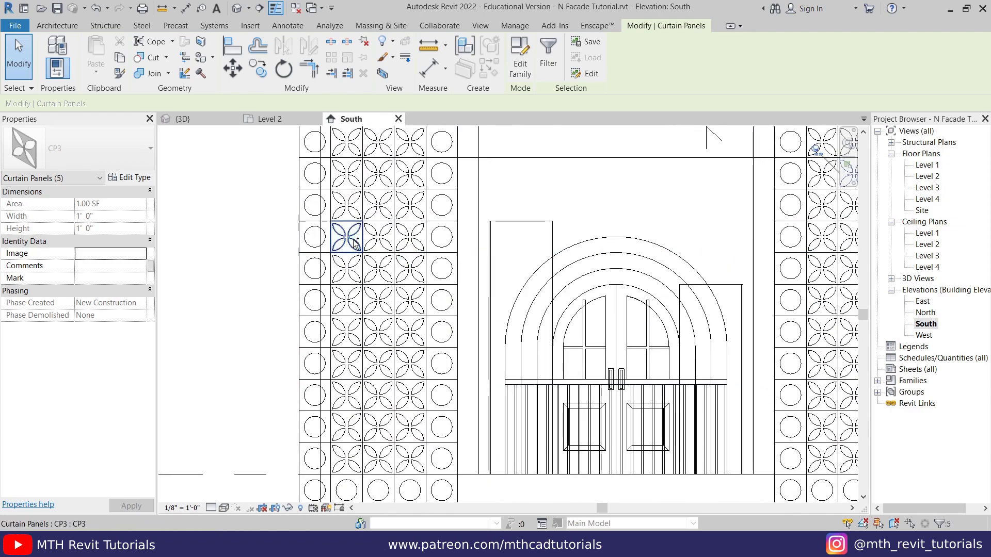
pyautogui.keyDown('ctrl'); pyautogui.click(347, 237); pyautogui.keyUp('ctrl')
pyautogui.keyDown('ctrl'); pyautogui.click(378, 331); pyautogui.keyUp('ctrl')
pyautogui.moveTo(439, 362); pyautogui.dragTo(425, 237, button='middle')
pyautogui.keyDown('ctrl'); pyautogui.click(367, 304); pyautogui.keyUp('ctrl')
pyautogui.moveTo(418, 135); pyautogui.dragTo(371, 491, button='middle')
pyautogui.keyDown('ctrl'); pyautogui.click(294, 284); pyautogui.keyUp('ctrl')
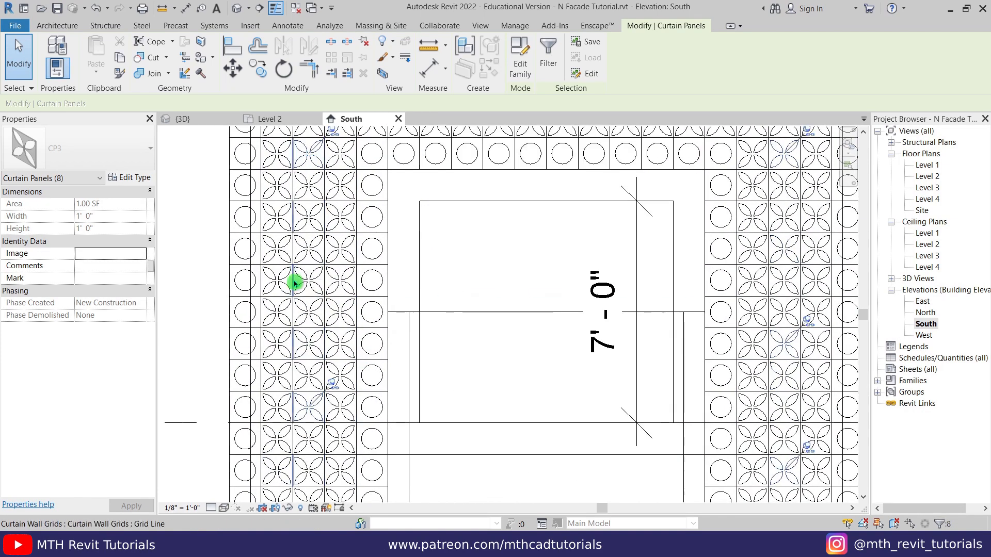
pyautogui.keyDown('ctrl'); pyautogui.click(617, 272); pyautogui.keyUp('ctrl')
pyautogui.moveTo(805, 219); pyautogui.dragTo(571, 255, button='middle')
pyautogui.scroll(-2, 592, 284)
pyautogui.scroll(-2, 571, 255)
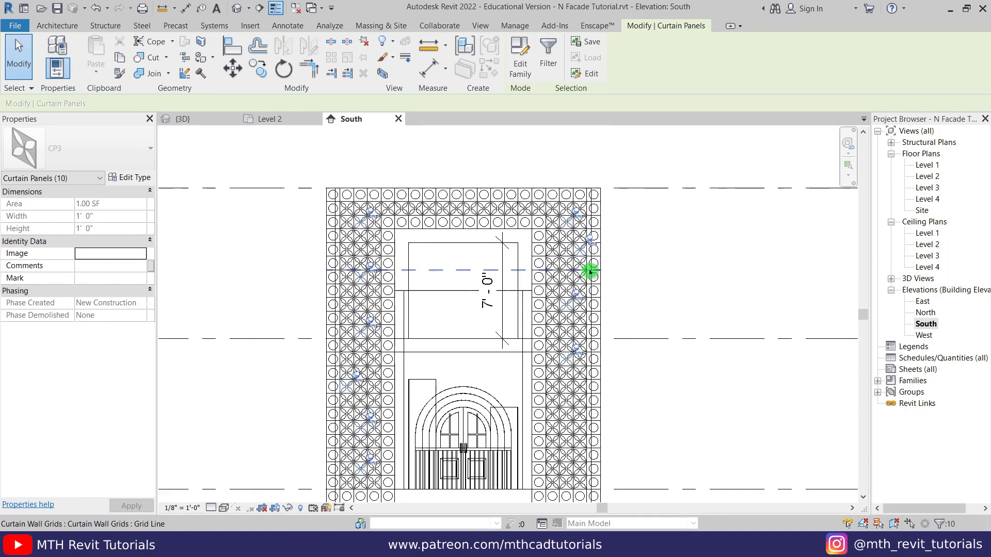
pyautogui.scroll(2, 588, 269)
pyautogui.moveTo(474, 292); pyautogui.dragTo(465, 242, button='middle')
pyautogui.scroll(-1, 454, 243)
pyautogui.click(45, 158)
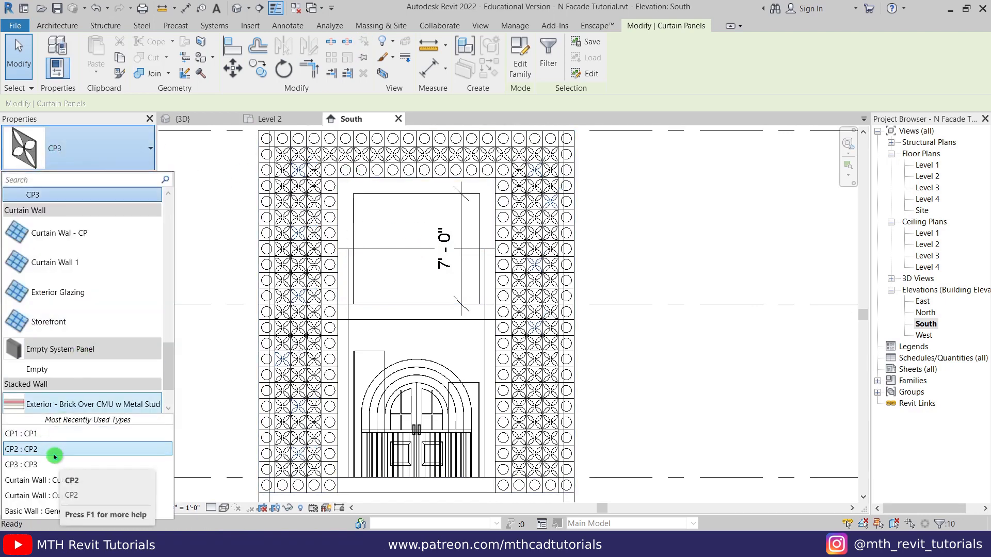
pyautogui.click(50, 450)
pyautogui.click(241, 349)
pyautogui.scroll(-1, 241, 349)
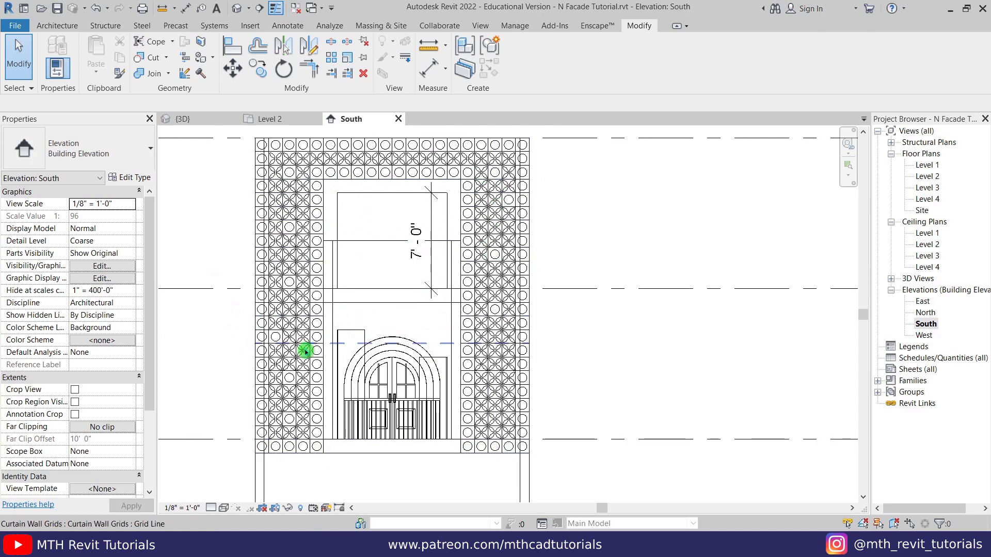
# - Open the 3D view and examine the combined CP1, CP2 and CP3 panel pattern across the facade
pyautogui.click(239, 10)
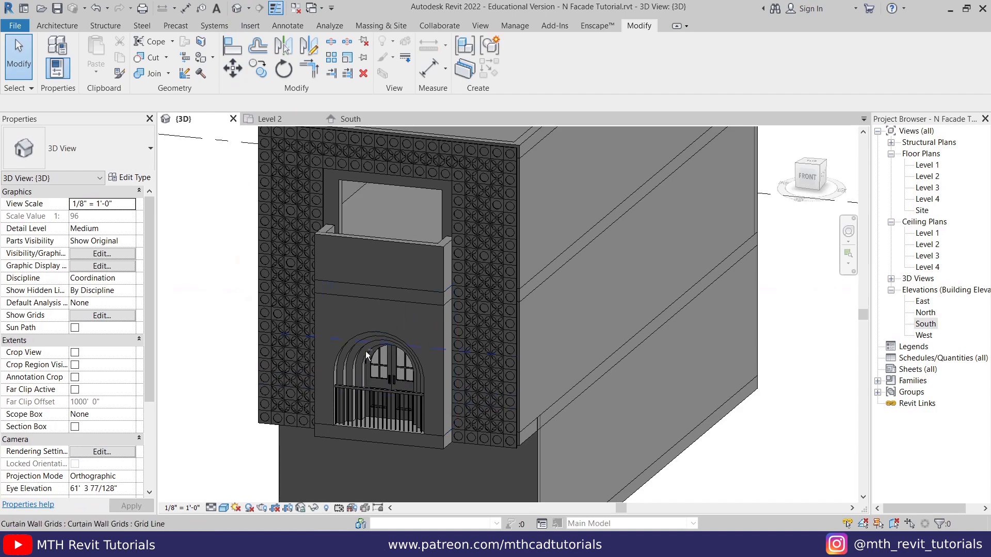
pyautogui.keyDown('shift'); pyautogui.moveTo(366, 352); pyautogui.dragTo(439, 380, button='middle'); pyautogui.keyUp('shift')
pyautogui.scroll(3, 484, 214)
pyautogui.moveTo(483, 147); pyautogui.dragTo(481, 219, button='middle')
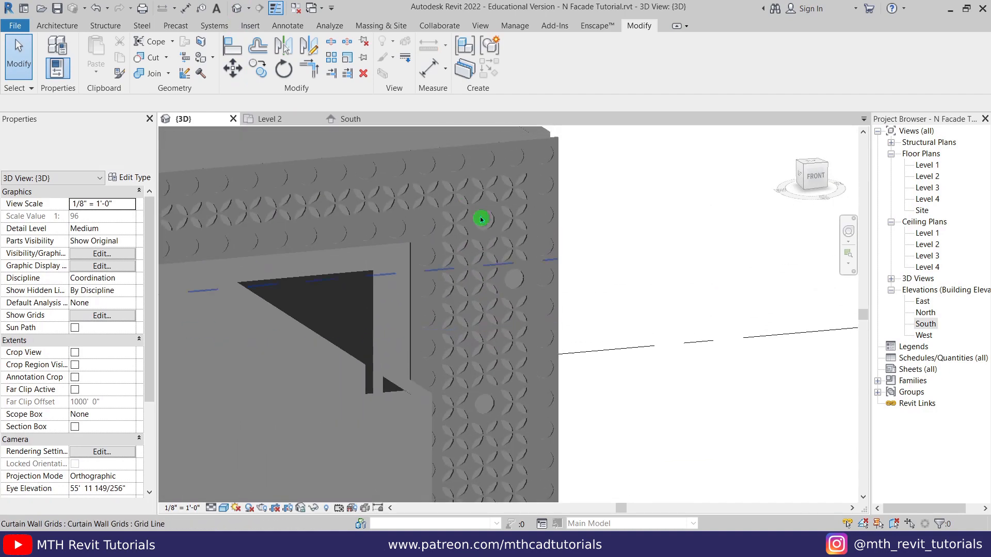
pyautogui.scroll(2, 467, 259)
pyautogui.scroll(-3, 257, 199)
pyautogui.scroll(1, 389, 293)
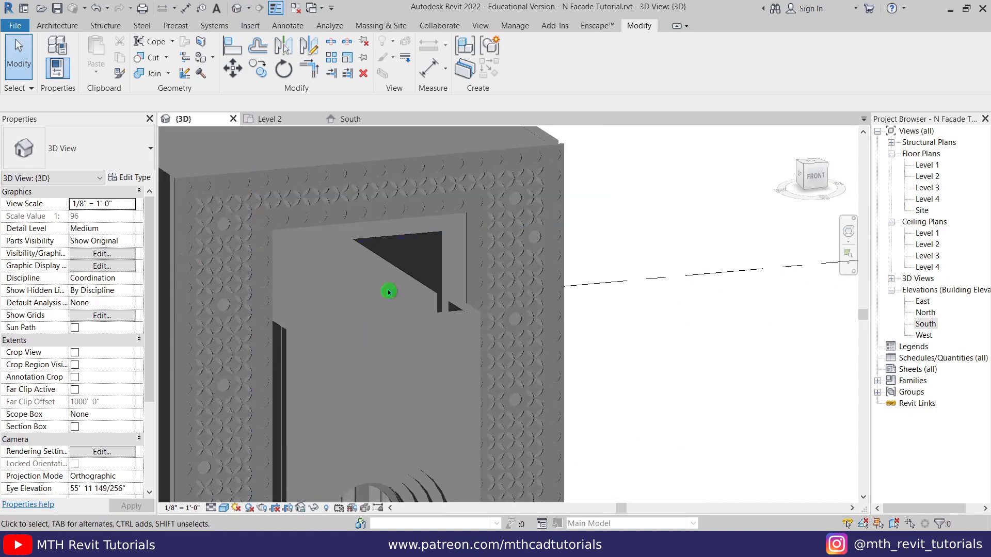
pyautogui.keyDown('shift'); pyautogui.moveTo(388, 292); pyautogui.dragTo(573, 420, button='middle'); pyautogui.keyUp('shift')
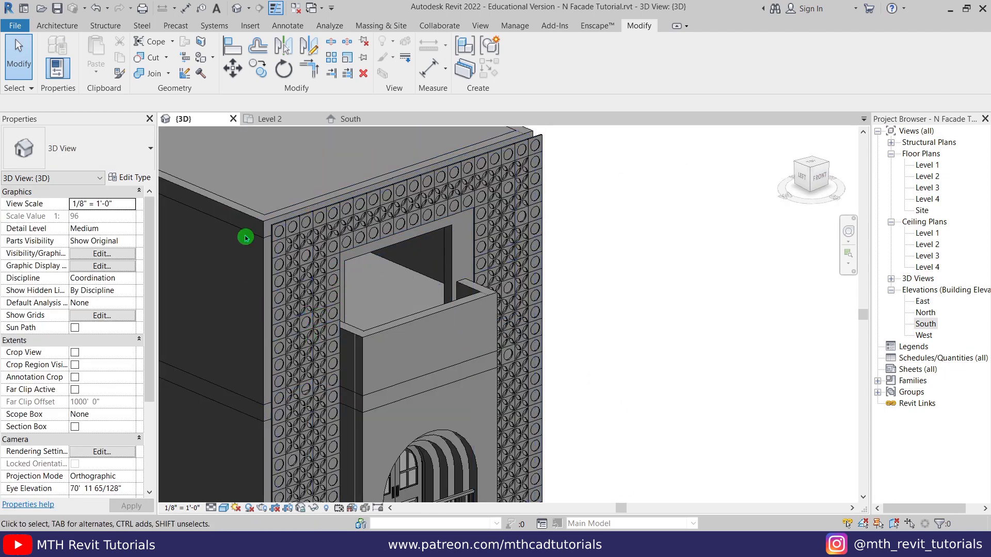
pyautogui.scroll(6, 246, 238)
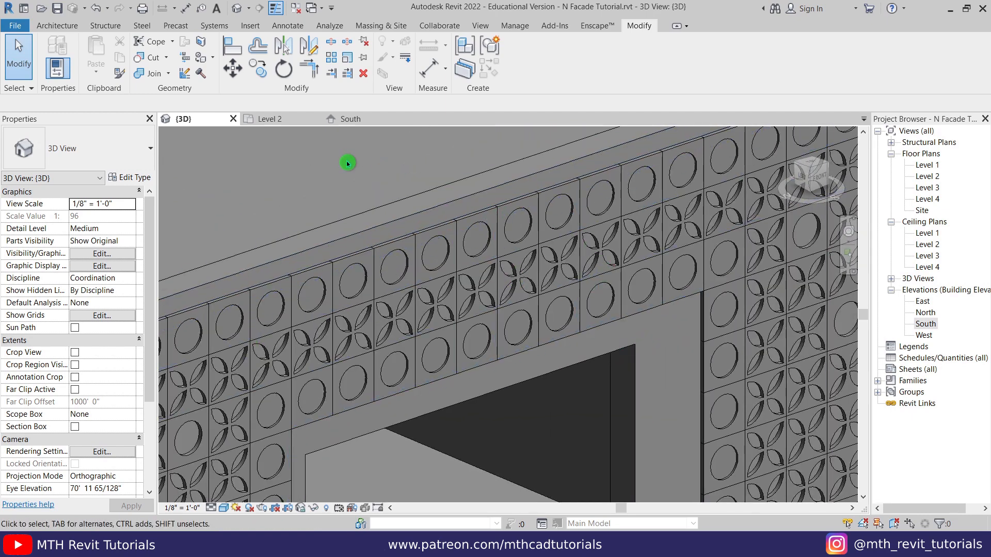
# - In the Level 2 floor plan, move the curtain wall 8" back onto the outer face of the Generic - 8" facade wall
pyautogui.click(282, 120)
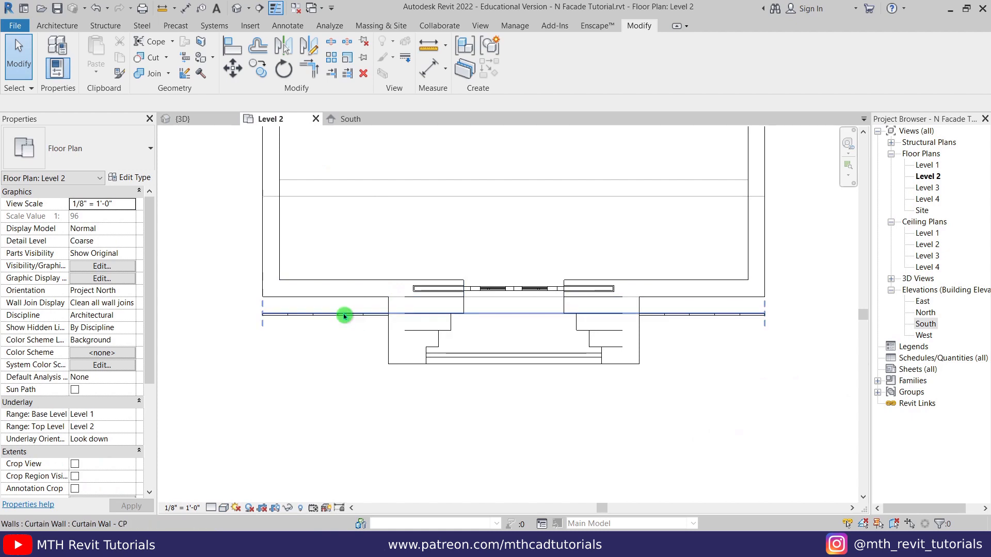
pyautogui.click(344, 314)
pyautogui.click(236, 77)
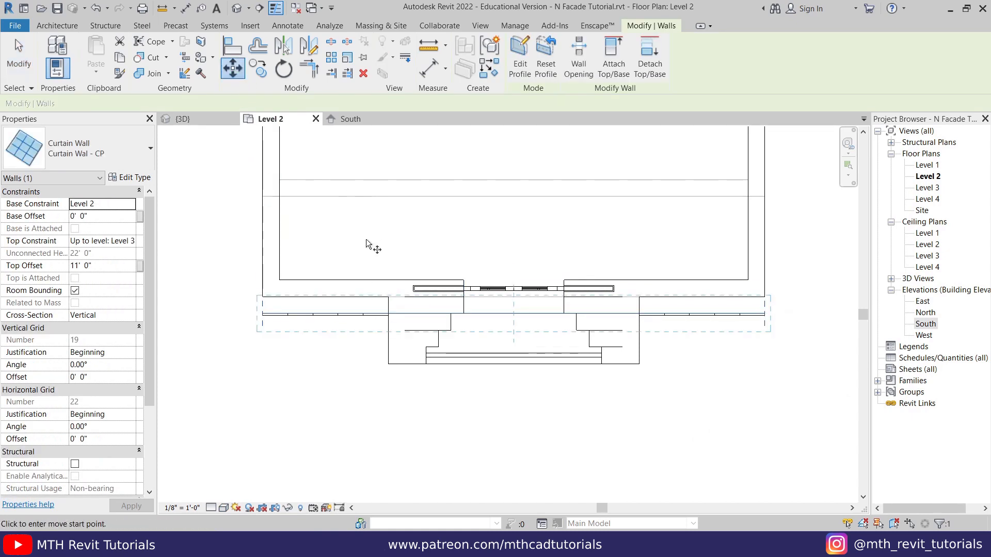
pyautogui.scroll(4, 361, 311)
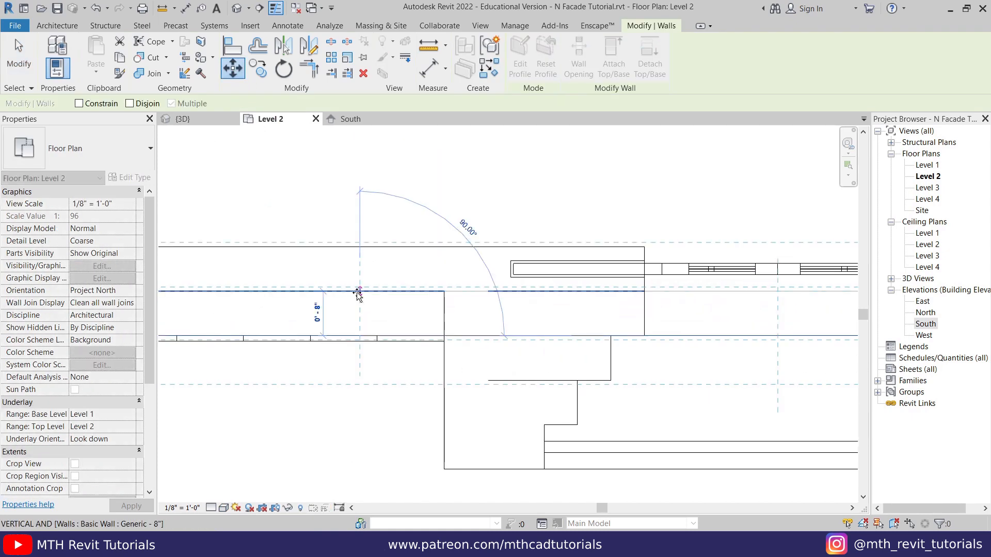
pyautogui.click(357, 293)
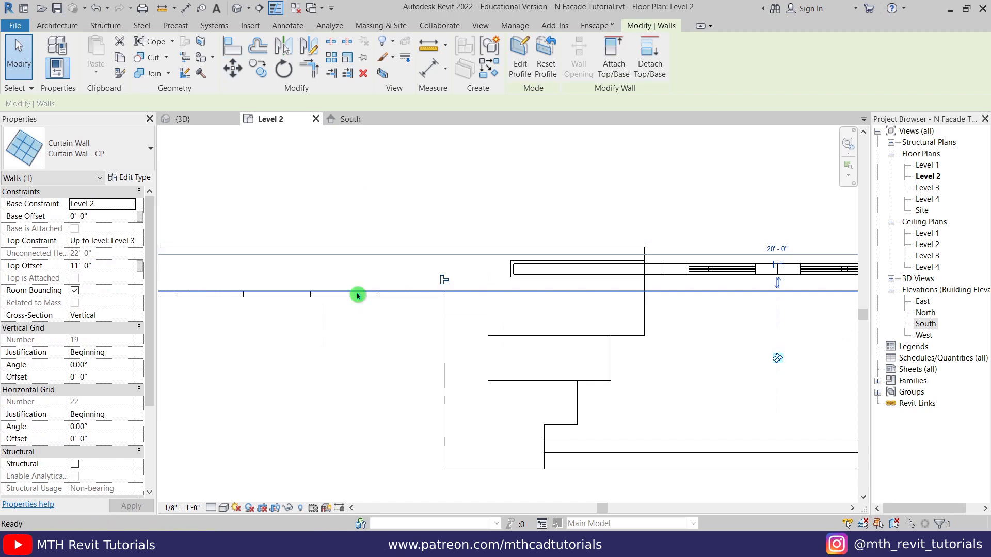
# - Move the curtain wall 6" outward from the face of the facade wall
pyautogui.press('m')
pyautogui.press('v')
pyautogui.click(359, 296)
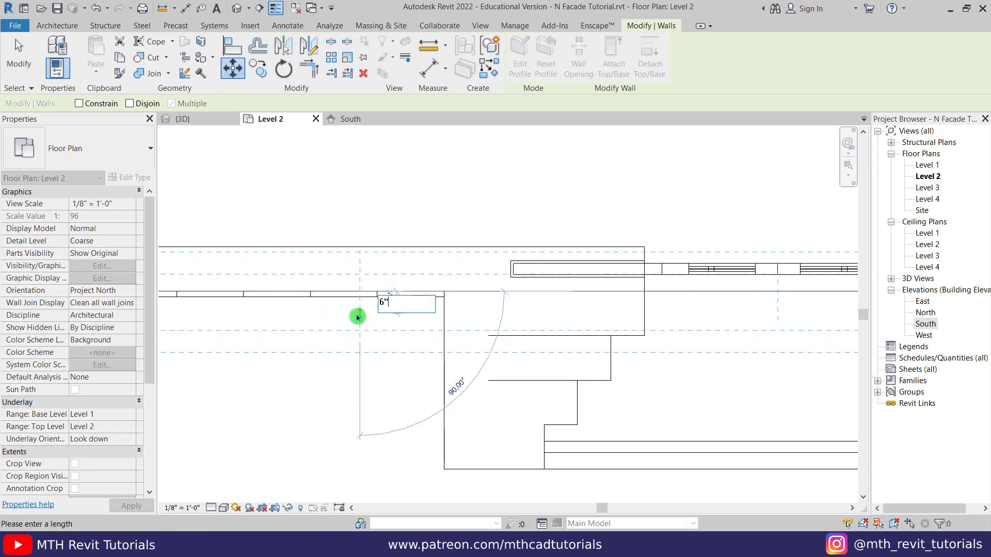
pyautogui.write('6"')
pyautogui.press('Return')
pyautogui.press('Escape')
pyautogui.scroll(-3, 361, 317)
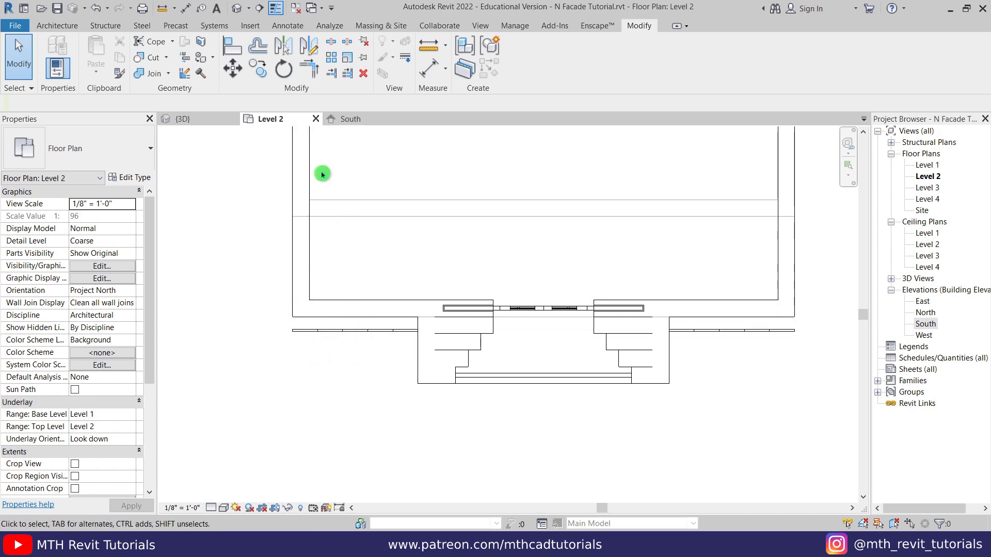
# - In the South elevation, start a new in-place component in the Generic Models category
pyautogui.click(361, 119)
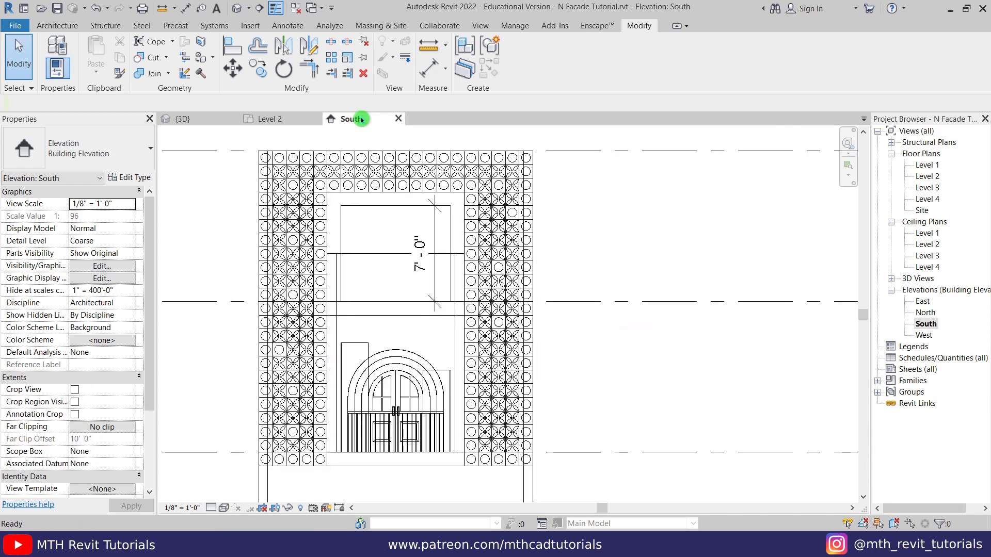
pyautogui.click(74, 25)
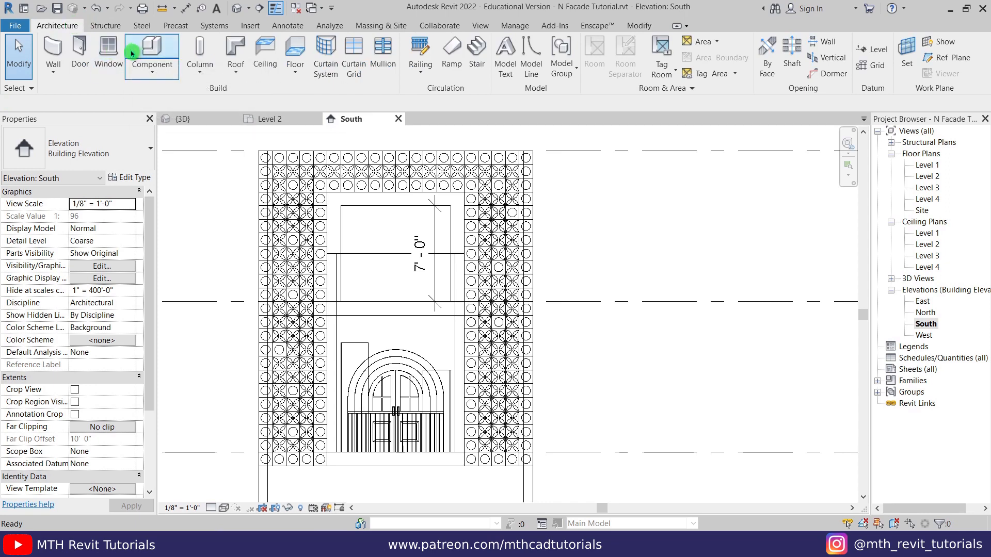
pyautogui.click(172, 81)
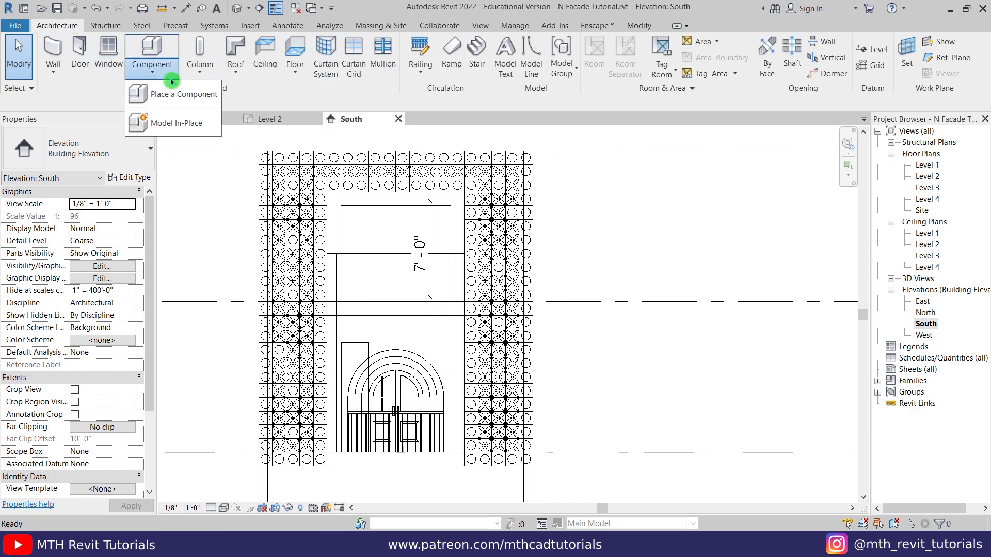
pyautogui.click(166, 123)
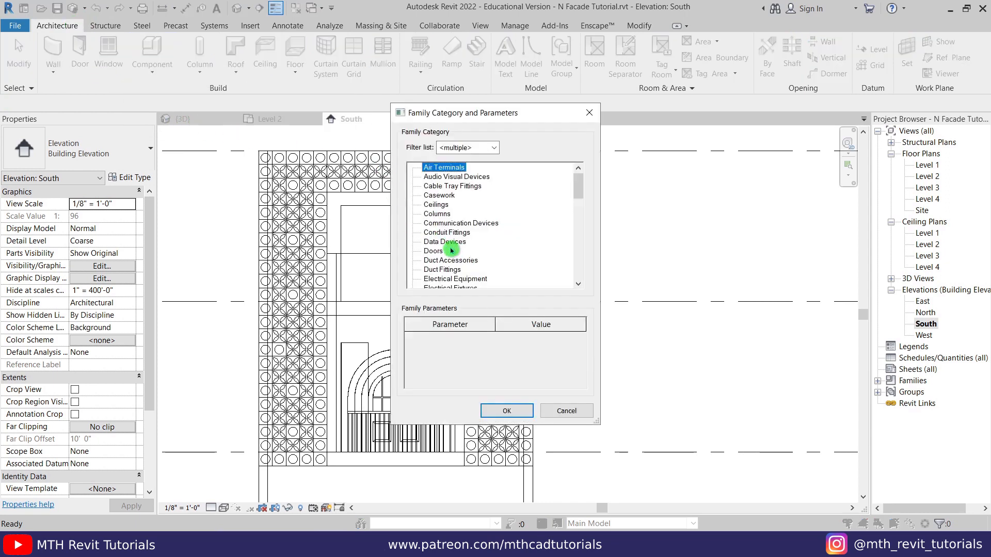
pyautogui.press('g')
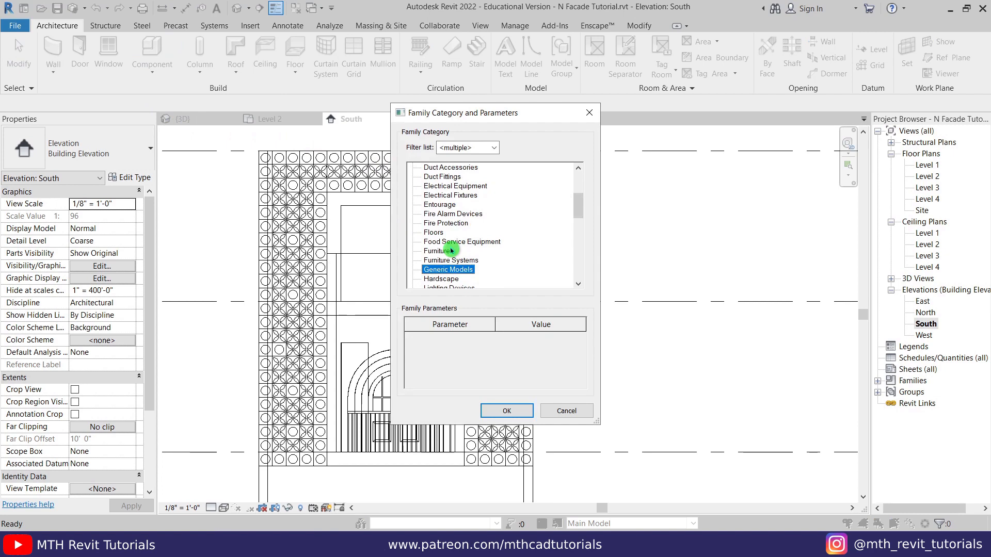
pyautogui.click(506, 412)
pyautogui.click(487, 298)
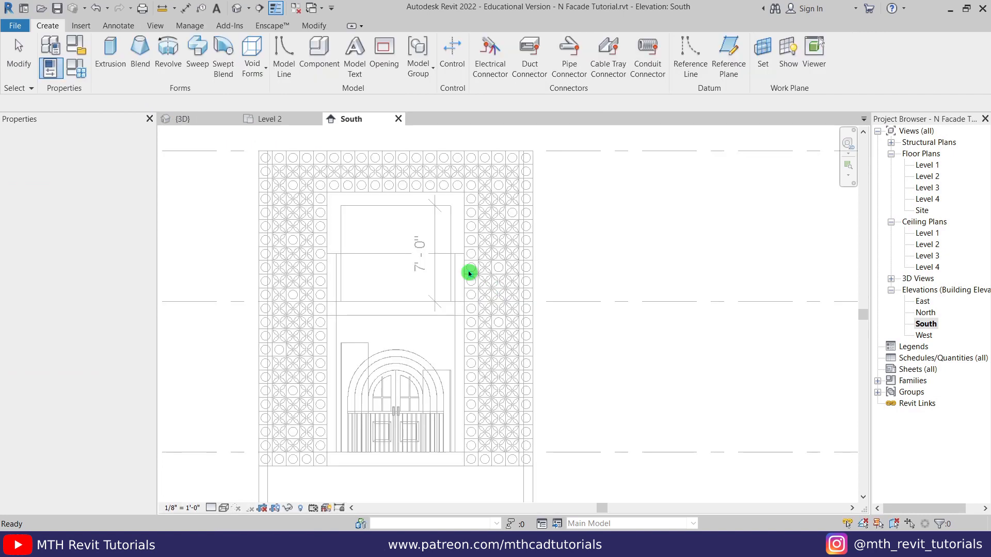
# - Start an extrusion and pick the outer face of the Generic - 8" facade wall as its work plane
pyautogui.click(109, 68)
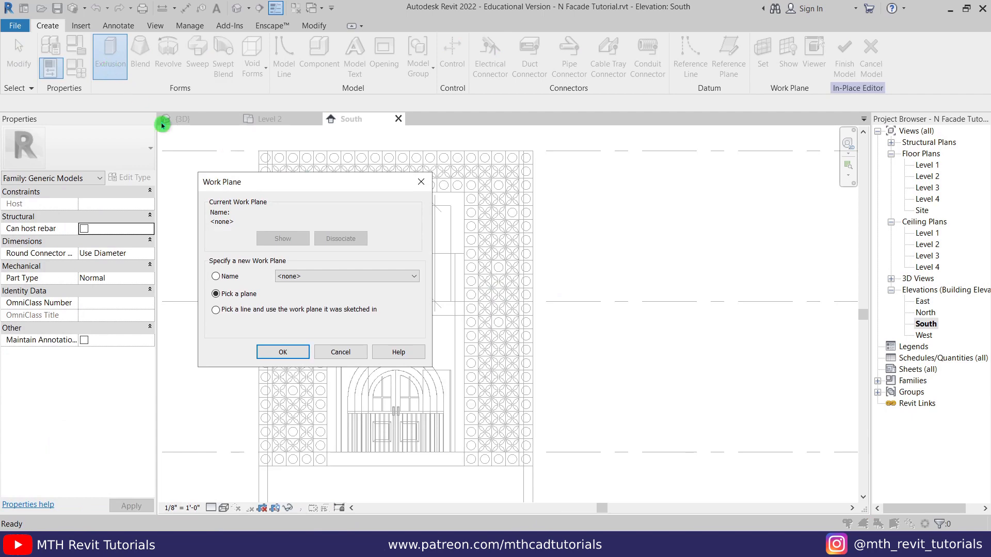
pyautogui.click(282, 351)
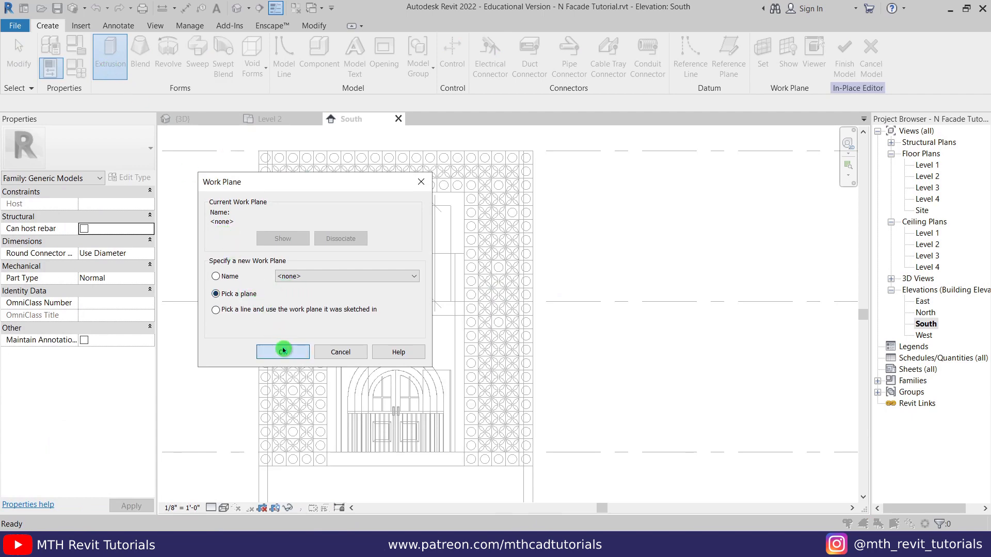
pyautogui.scroll(4, 264, 149)
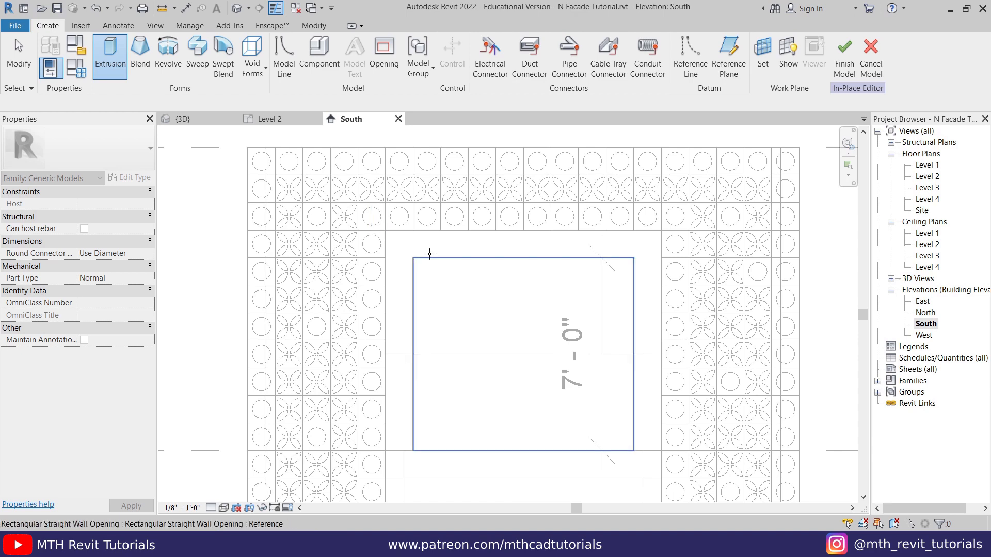
pyautogui.press('Tab')
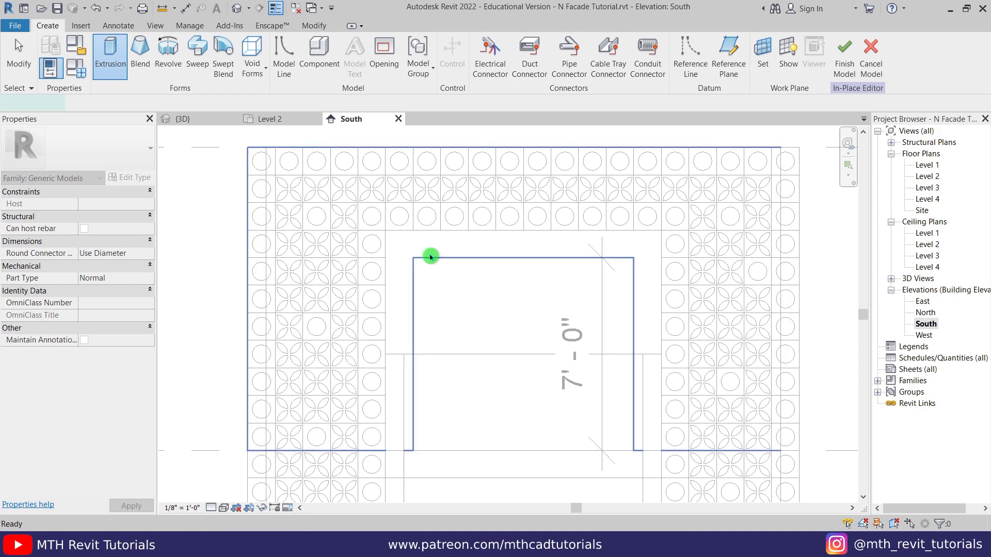
pyautogui.click(430, 257)
# - Sketch a 2" by 2" square at the upper-left corner of the curtain wall and finish the extrusion
pyautogui.click(483, 45)
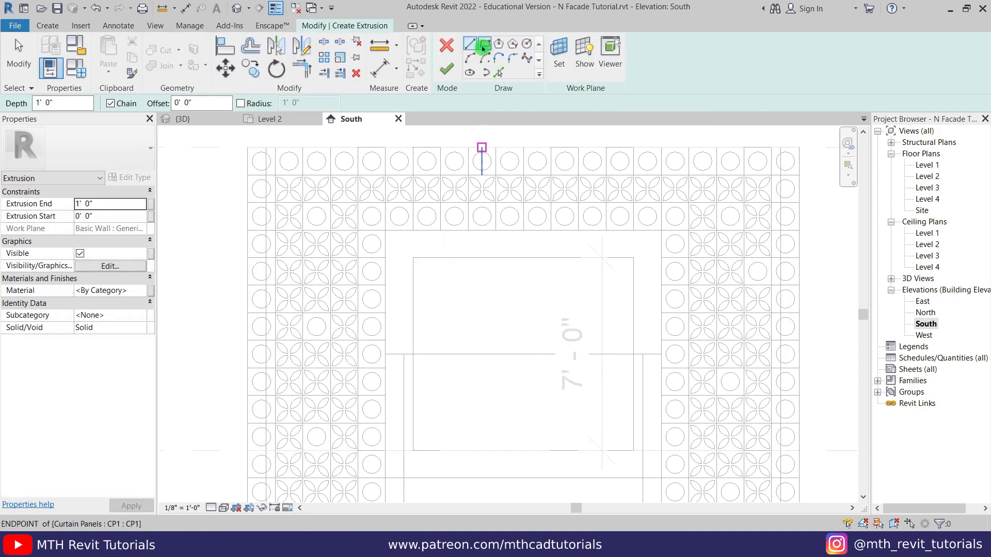
pyautogui.scroll(5, 247, 149)
pyautogui.scroll(1, 248, 189)
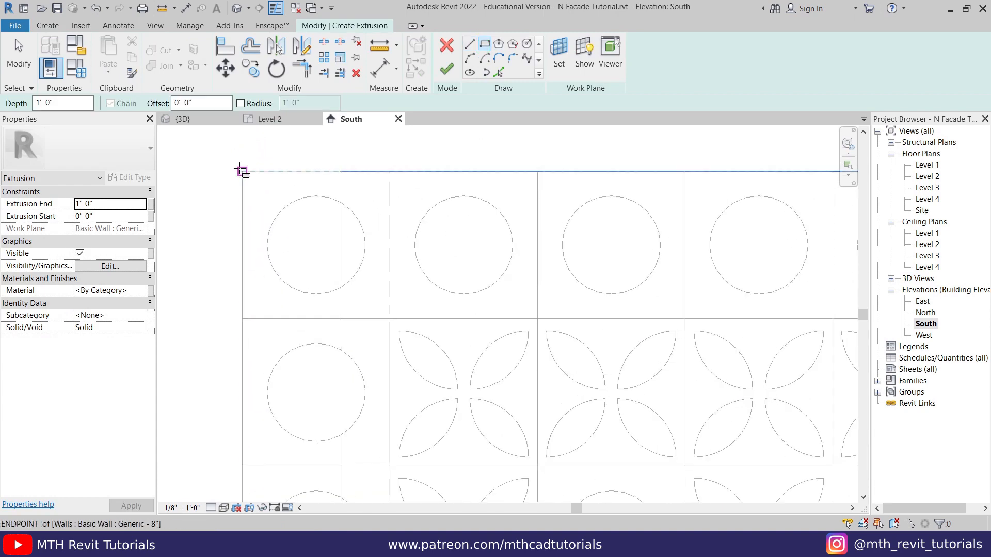
pyautogui.click(243, 171)
pyautogui.click(277, 202)
pyautogui.press('Escape')
pyautogui.click(260, 202)
pyautogui.click(208, 187)
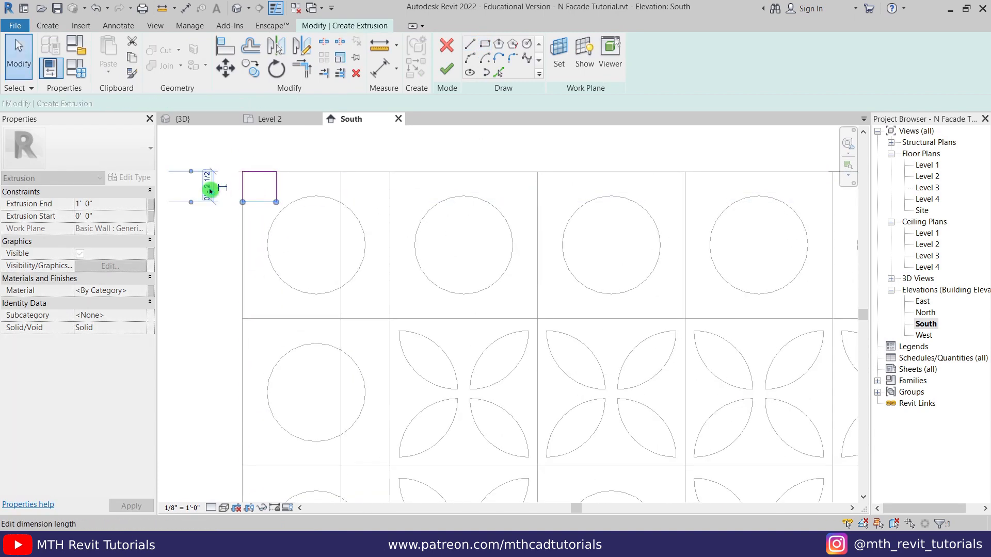
pyautogui.write("0' 2")
pyautogui.press('Return')
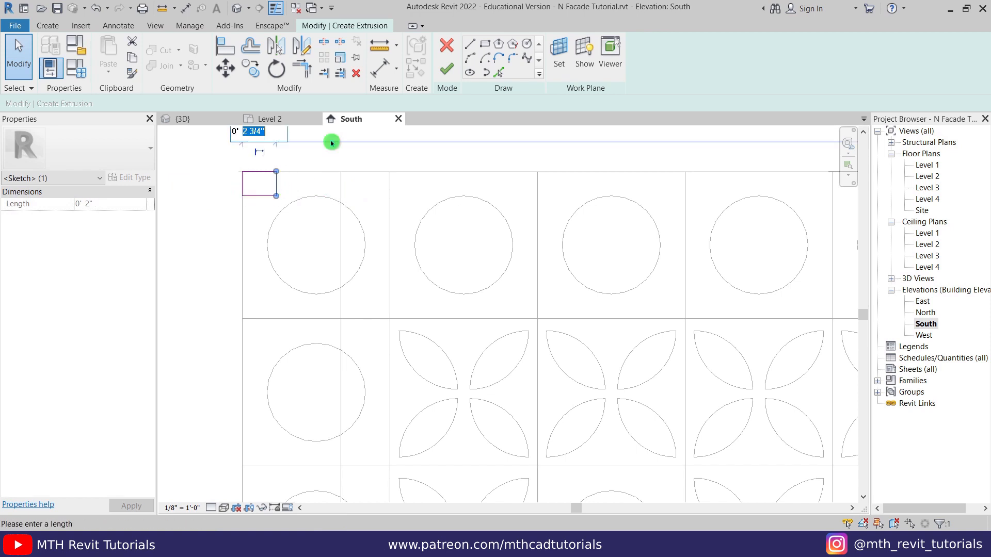
pyautogui.click(360, 151)
pyautogui.click(447, 68)
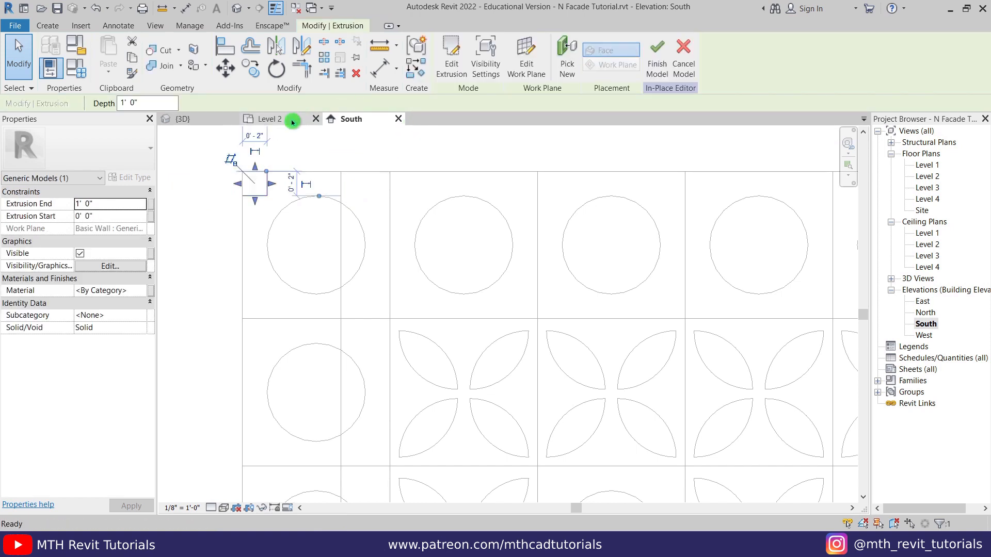
# - In the 3D view, shorten the corner extrusion to a 6" depth so it ends at the curtain wall
pyautogui.click(183, 119)
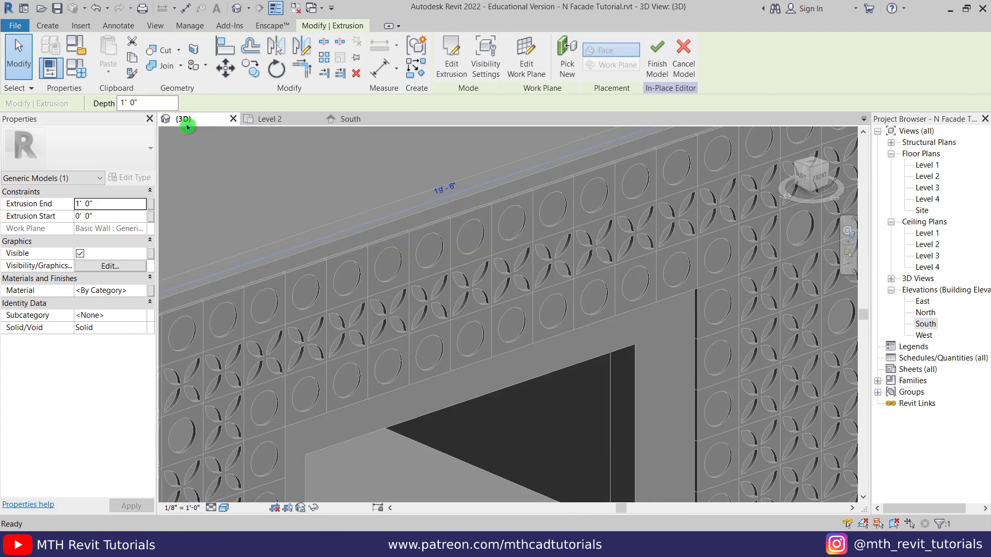
pyautogui.scroll(8, 454, 305)
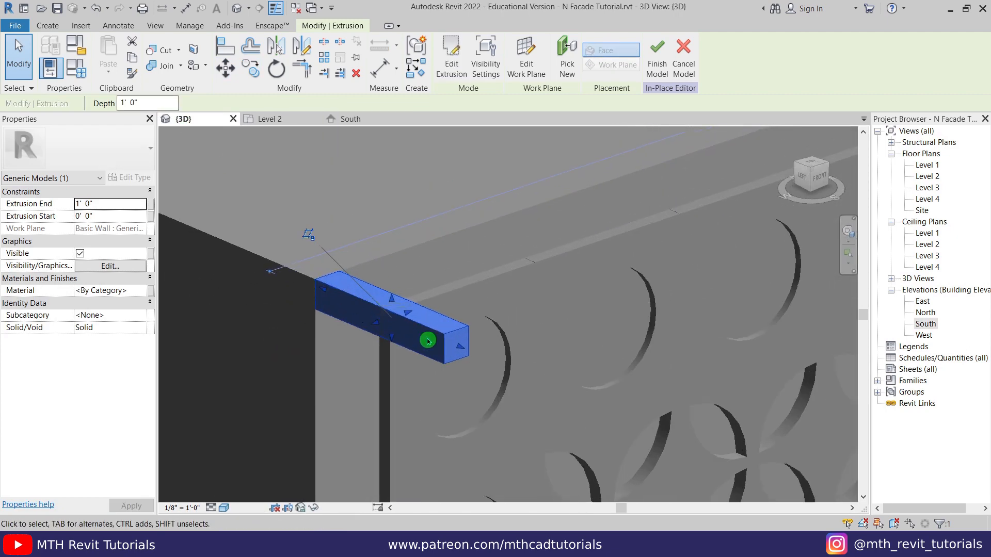
pyautogui.click(489, 354)
pyautogui.click(462, 354)
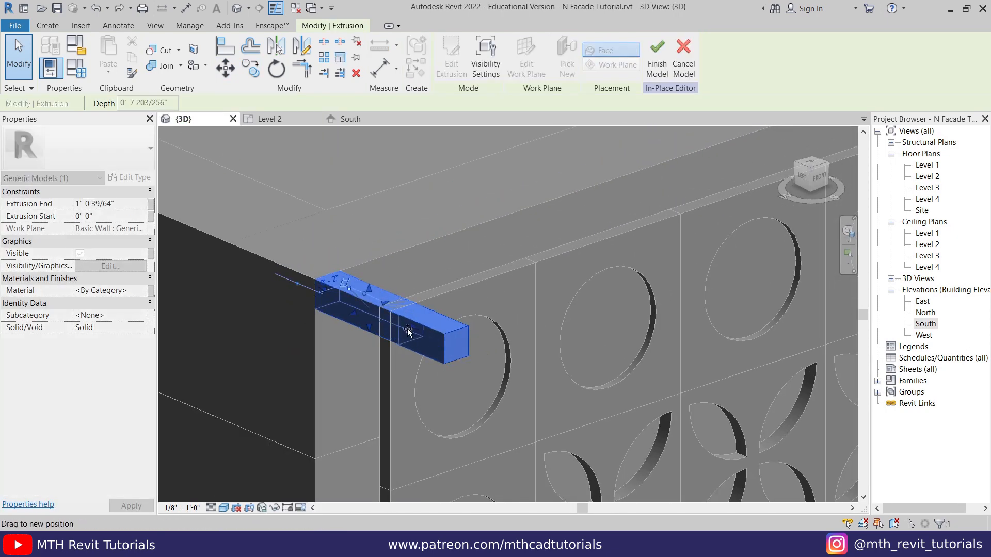
pyautogui.press('Delete')
pyautogui.scroll(-5, 413, 279)
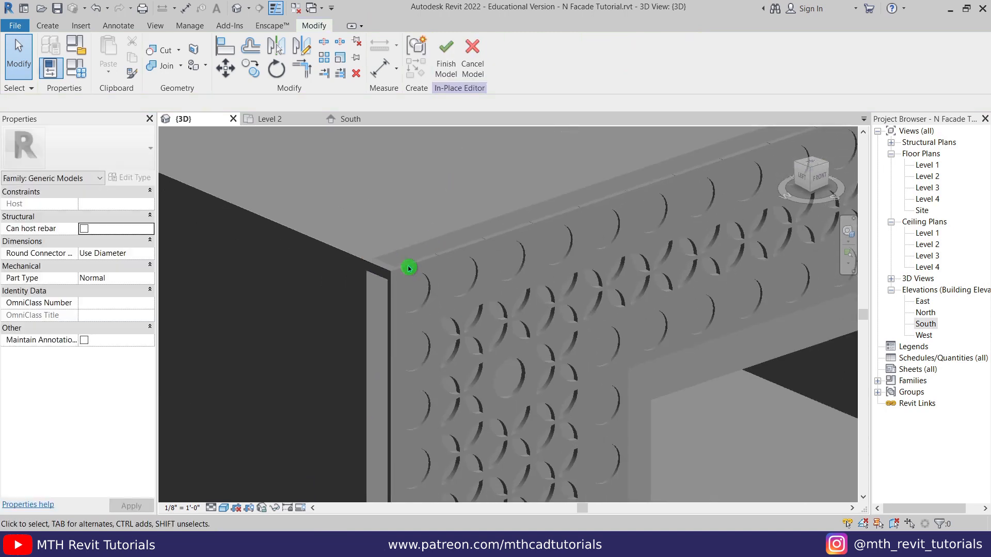
# - In the South elevation, copy the corner block to four further grid points along the curtain wall's top edge, including the opposite corner
pyautogui.click(345, 120)
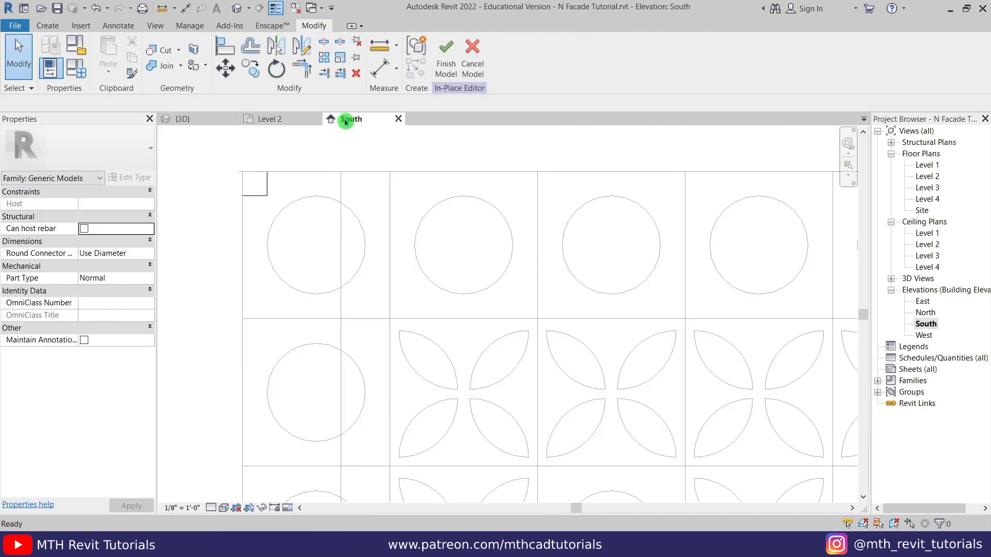
pyautogui.moveTo(222, 186); pyautogui.dragTo(340, 253)
pyautogui.press('c')
pyautogui.press('o')
pyautogui.click(308, 210)
pyautogui.click(590, 209)
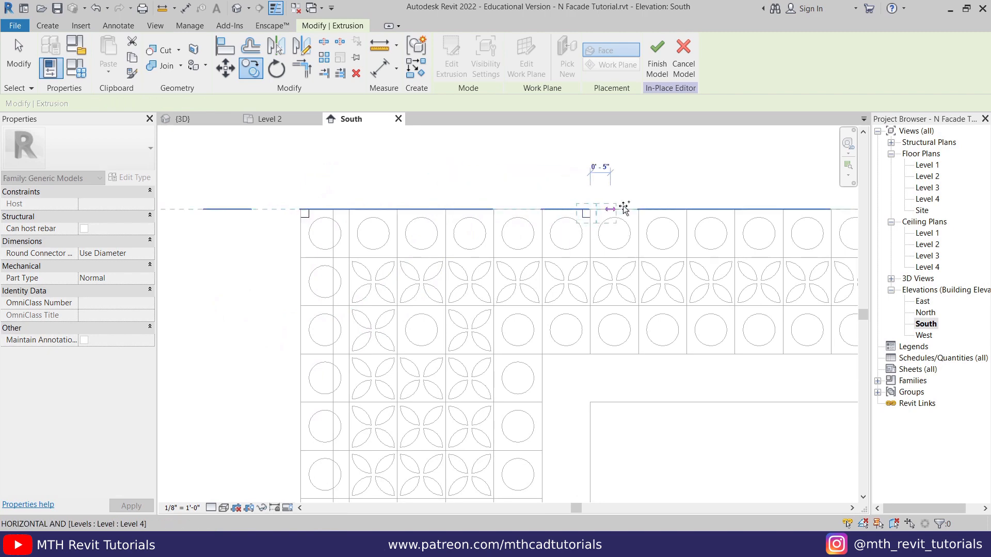
pyautogui.scroll(-2, 671, 209)
pyautogui.moveTo(671, 210); pyautogui.dragTo(383, 239, button='middle')
pyautogui.click(503, 239)
pyautogui.click(641, 238)
pyautogui.click(722, 239)
pyautogui.press('Escape')
pyautogui.press('Escape')
# - Move the middle block of the top row one grid cell to the left, onto the neighboring grid line
pyautogui.moveTo(396, 209); pyautogui.dragTo(504, 266)
pyautogui.press('m')
pyautogui.press('v')
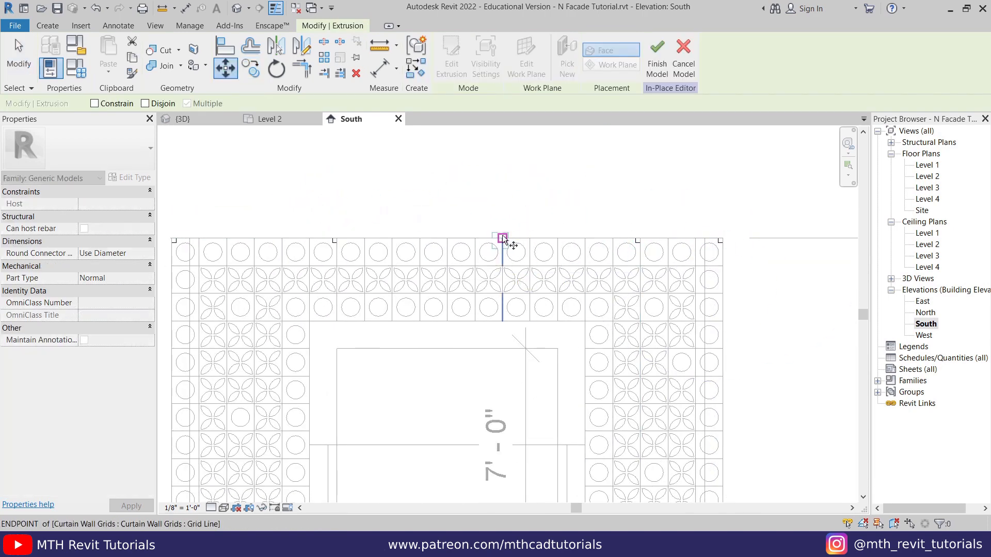
pyautogui.click(502, 239)
pyautogui.click(475, 238)
# - Copy the whole top row of blocks down the facade to five lower grid heights, ending at the curtain wall's bottom edge
pyautogui.scroll(-3, 456, 195)
pyautogui.moveTo(248, 194); pyautogui.dragTo(685, 249)
pyautogui.click(250, 69)
pyautogui.scroll(2, 258, 239)
pyautogui.click(274, 223)
pyautogui.click(274, 342)
pyautogui.moveTo(269, 459); pyautogui.dragTo(271, 289, button='middle')
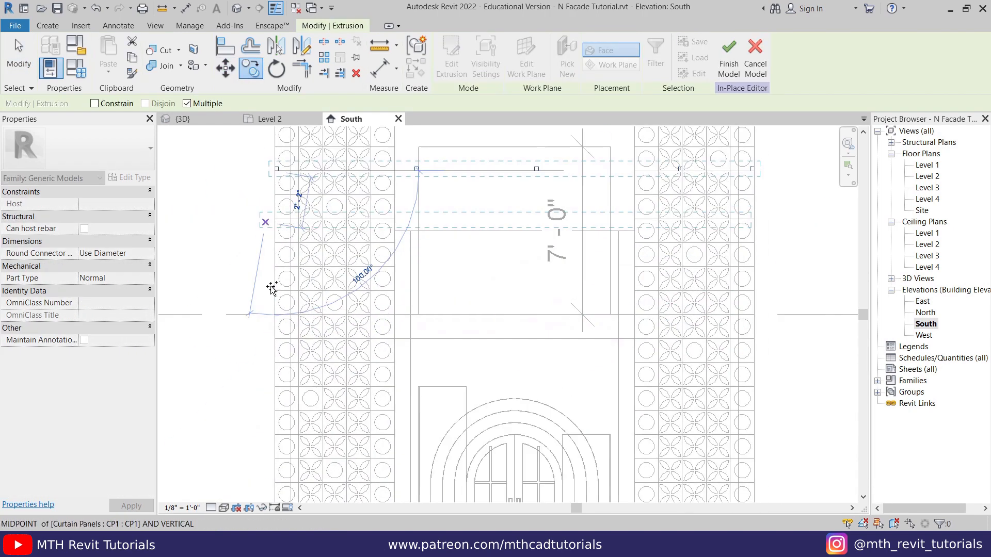
pyautogui.click(277, 290)
pyautogui.moveTo(283, 339); pyautogui.dragTo(287, 206, button='middle')
pyautogui.click(284, 277)
pyautogui.click(286, 398)
pyautogui.moveTo(294, 406); pyautogui.dragTo(295, 283, button='middle')
pyautogui.click(284, 347)
# - Remove the copied blocks that fall inside the balcony and door opening, keeping the top and bottom rows
pyautogui.scroll(-5, 371, 437)
pyautogui.moveTo(284, 153); pyautogui.dragTo(595, 416)
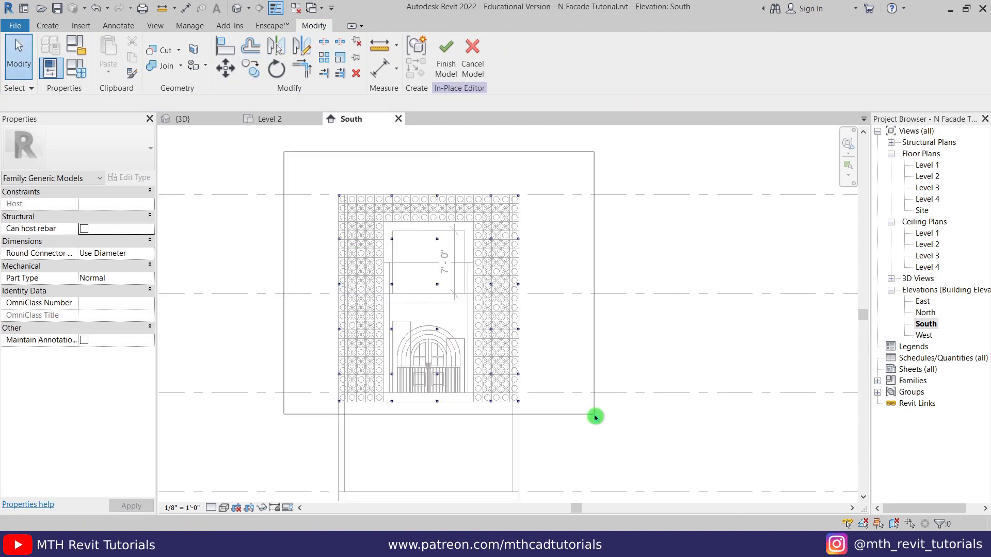
pyautogui.press('Escape')
pyautogui.scroll(5, 410, 247)
pyautogui.moveTo(358, 201)
pyautogui.mouseDown()
pyautogui.moveTo(365, 239)
pyautogui.moveTo(361, 201)
pyautogui.mouseUp()
pyautogui.press('Escape')
pyautogui.scroll(-2, 362, 202)
pyautogui.scroll(-1, 356, 204)
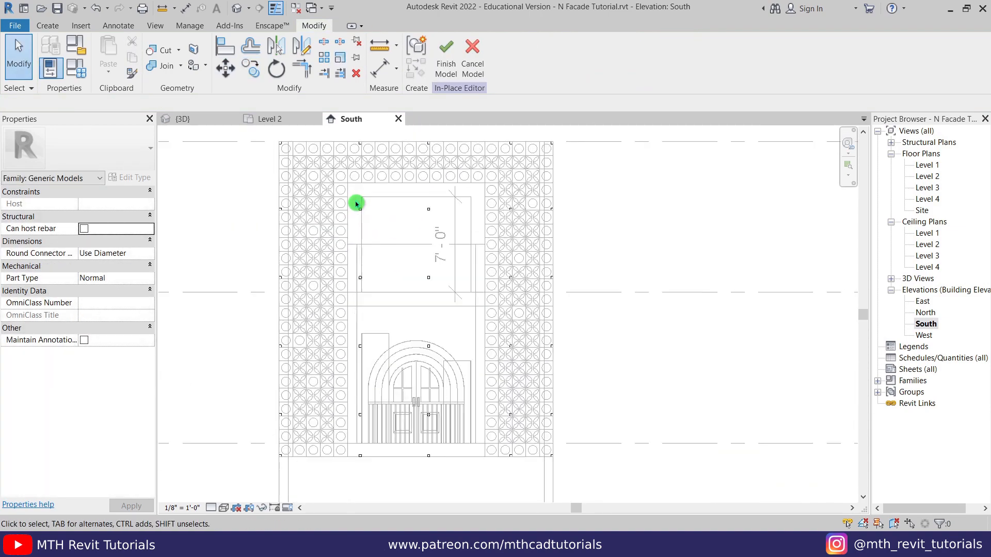
pyautogui.scroll(5, 332, 196)
pyautogui.scroll(-5, 203, 208)
# - Copy the four left-edge blocks to the right strip's inner edge and move the right strip's middle blocks to the left strip's inner edge
pyautogui.moveTo(221, 202); pyautogui.dragTo(310, 446)
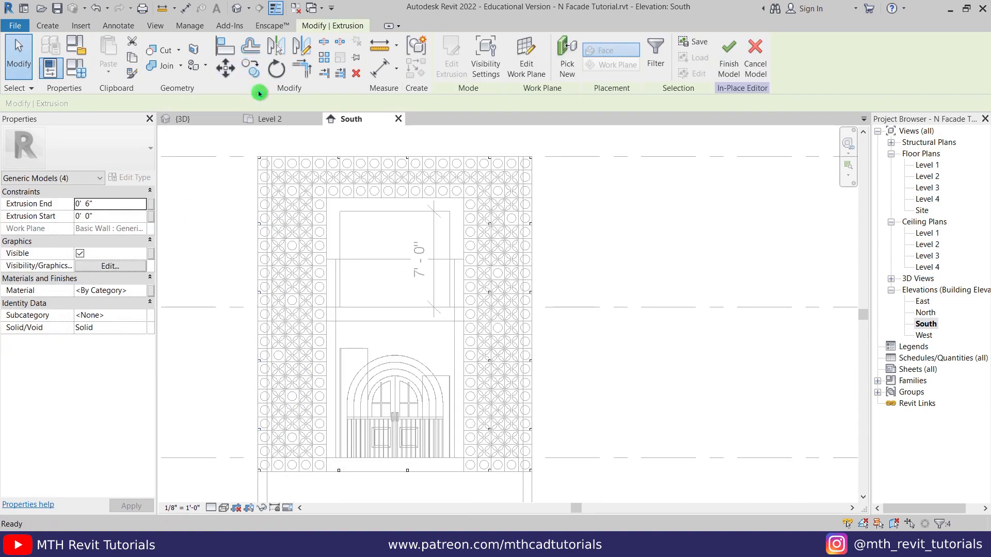
pyautogui.click(252, 69)
pyautogui.scroll(3, 267, 447)
pyautogui.click(248, 412)
pyautogui.moveTo(722, 413); pyautogui.dragTo(470, 408, button='middle')
pyautogui.scroll(2, 472, 405)
pyautogui.scroll(1, 474, 401)
pyautogui.click(386, 321)
pyautogui.press('Escape')
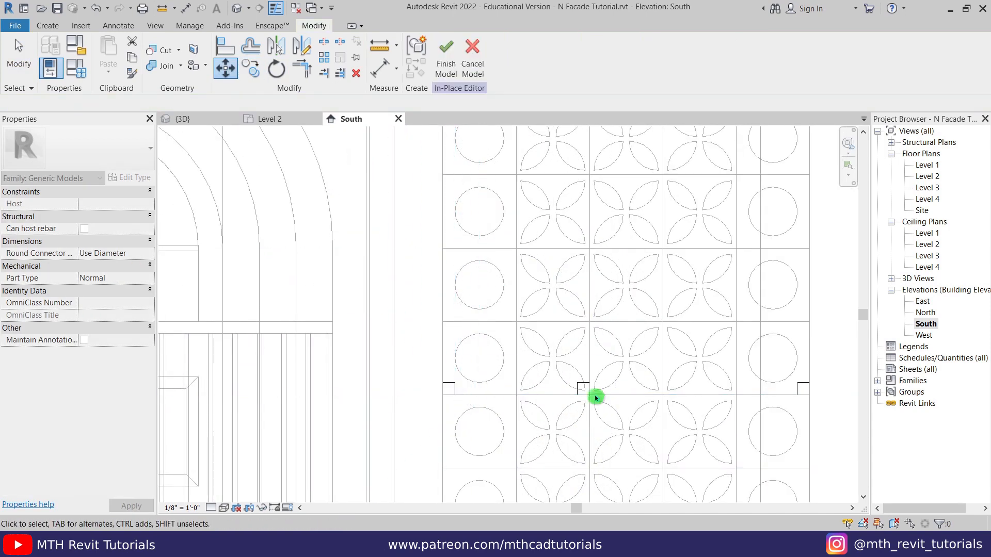
pyautogui.scroll(-3, 600, 171)
pyautogui.scroll(-2, 492, 190)
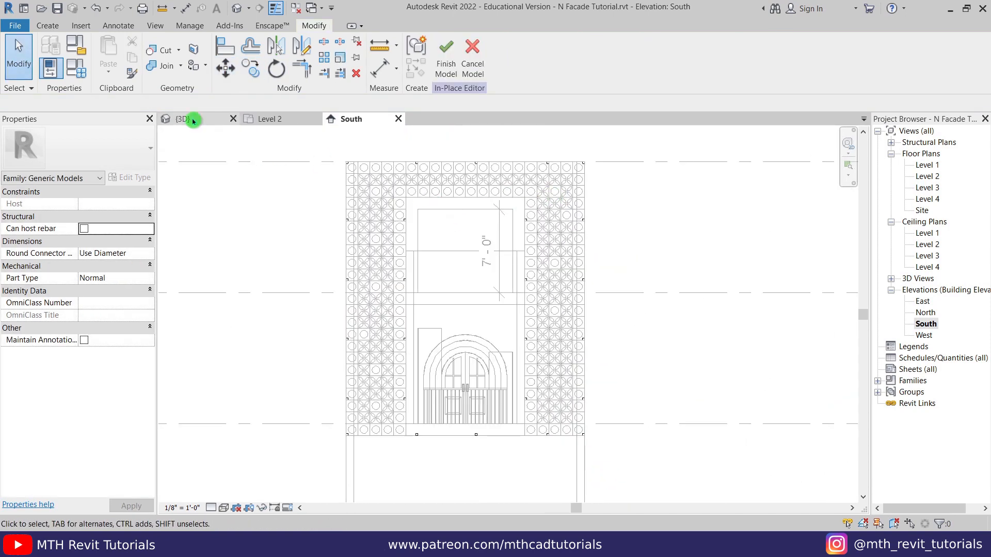
# - Select all the blocks and associate their material with a new type parameter named Metal under Materials and Finishes
pyautogui.scroll(-1, 431, 226)
pyautogui.moveTo(296, 152); pyautogui.dragTo(653, 439)
pyautogui.click(151, 292)
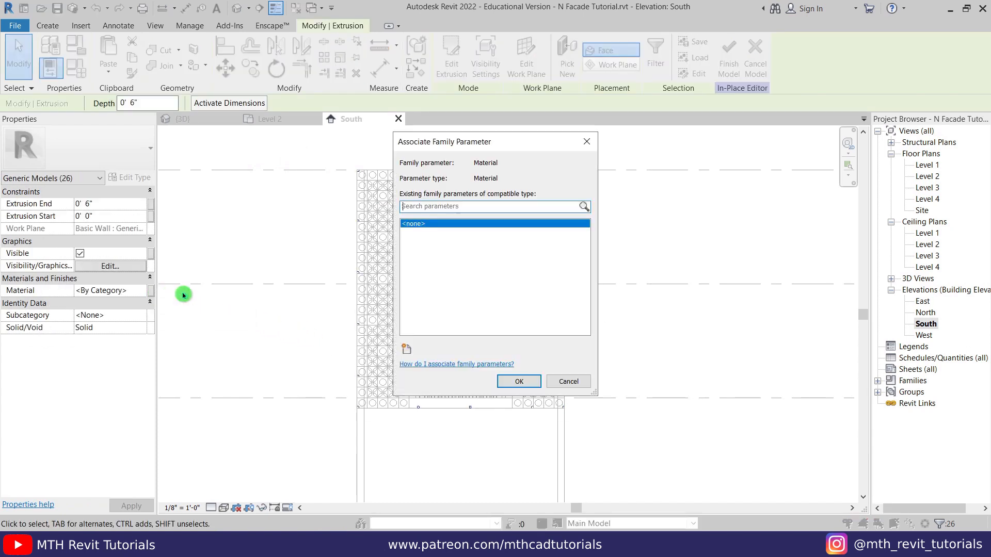
pyautogui.click(407, 351)
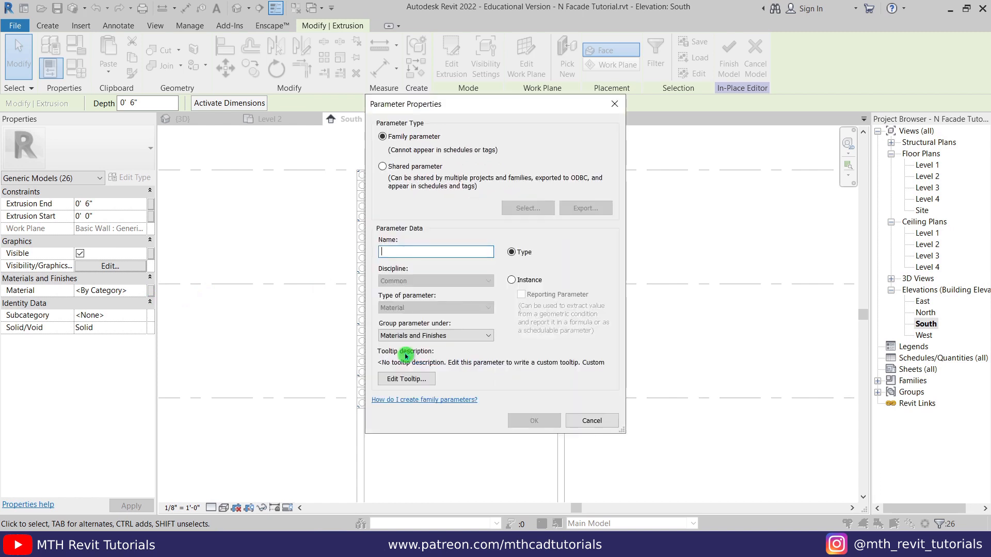
pyautogui.write('Metal')
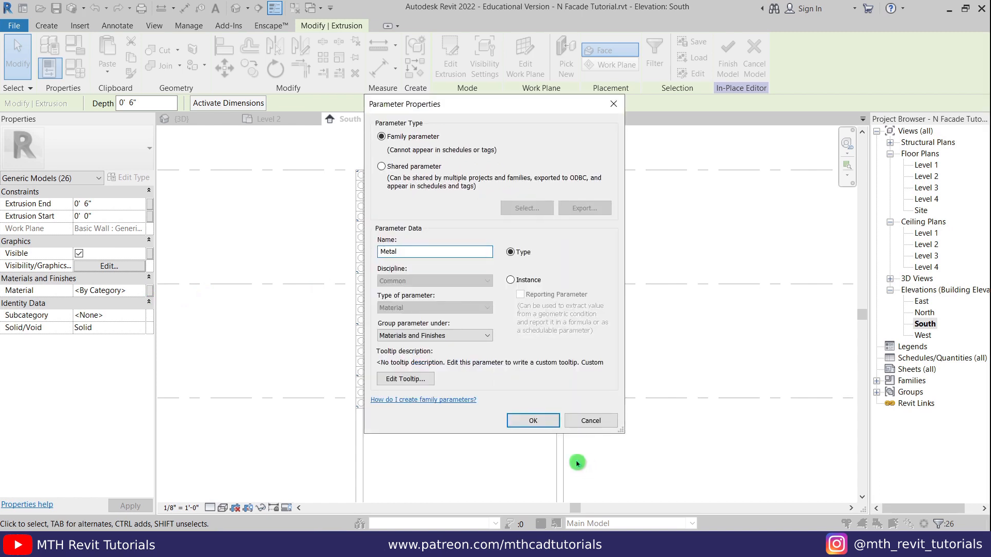
pyautogui.click(537, 421)
pyautogui.click(518, 382)
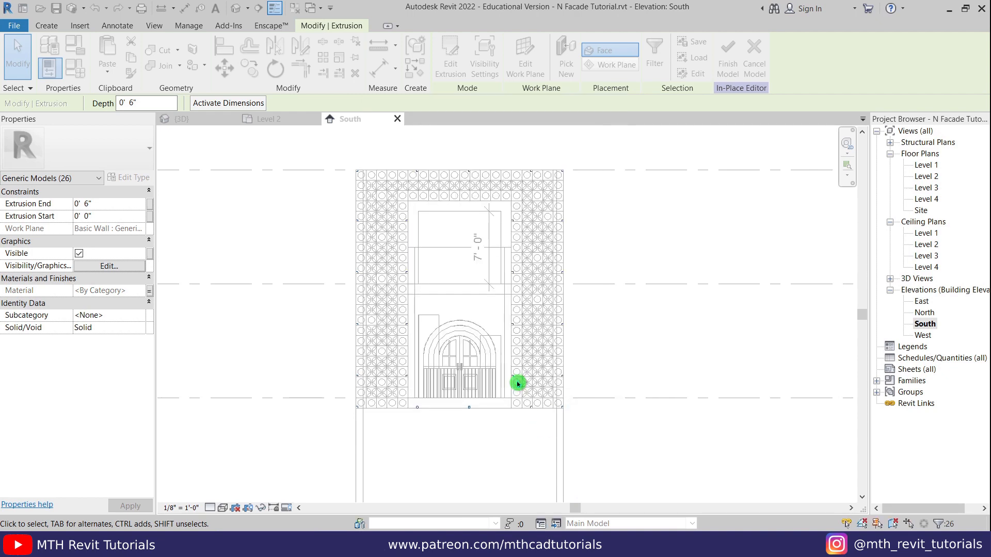
pyautogui.press('Escape')
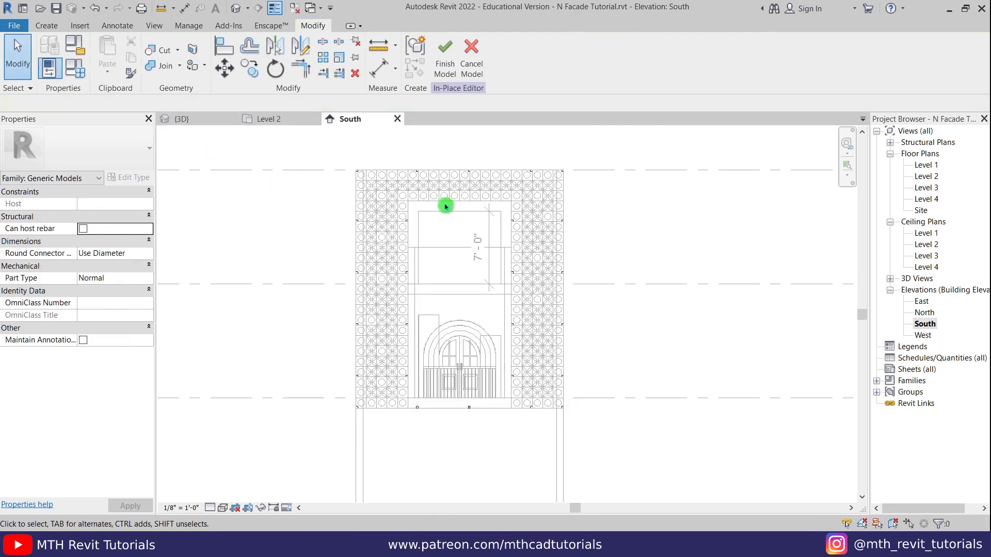
# - Finish the in-place connector block model and check the blocks behind the facade screen in the 3D view
pyautogui.click(445, 57)
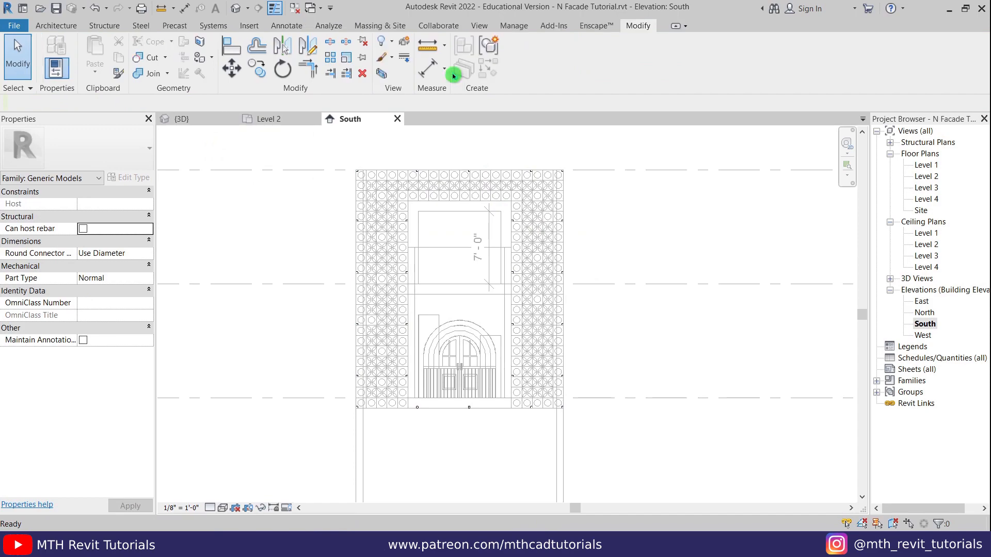
pyautogui.click(194, 118)
pyautogui.scroll(-5, 367, 277)
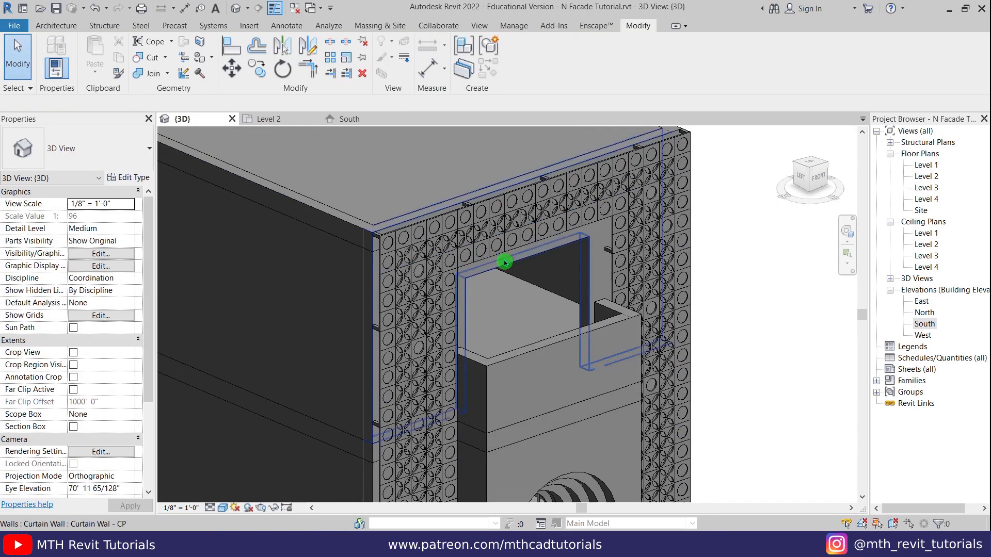
pyautogui.keyDown('shift'); pyautogui.moveTo(619, 324); pyautogui.dragTo(611, 351, button='middle'); pyautogui.keyUp('shift')
pyautogui.scroll(2, 567, 241)
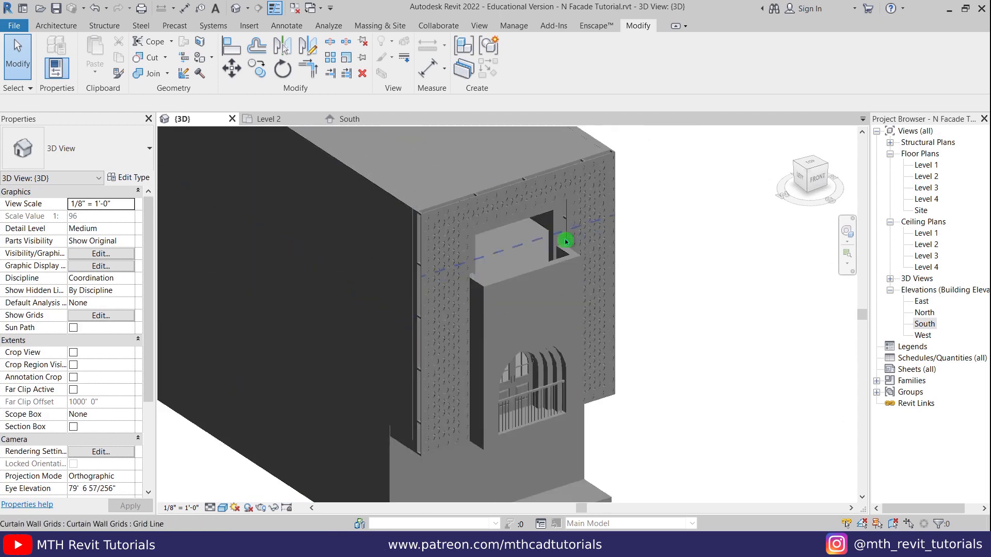
# - Start a window in the Level 2 plan and duplicate the Fixed 36" x 48" type as 3' X 7' with a height of 7'
pyautogui.click(268, 118)
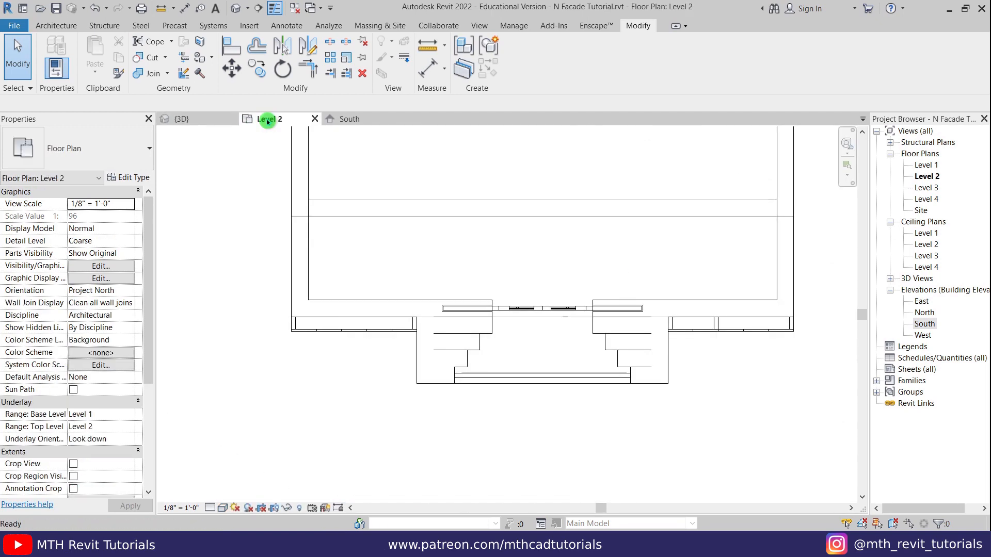
pyautogui.click(63, 27)
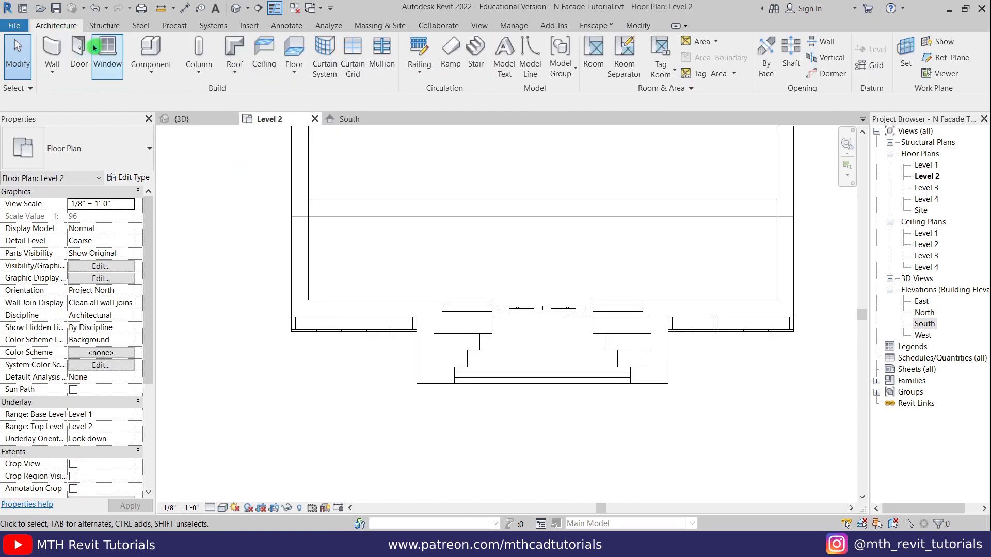
pyautogui.click(107, 52)
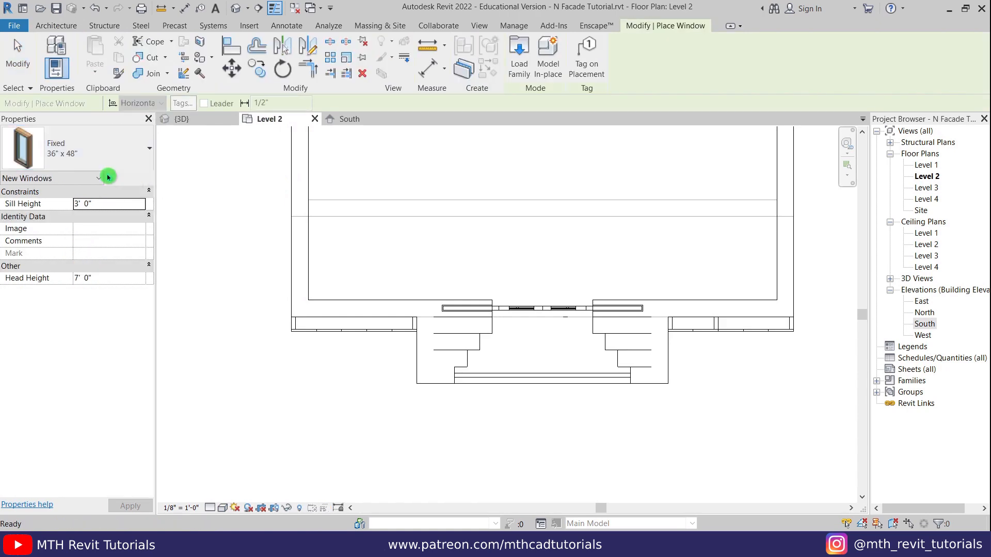
pyautogui.click(142, 180)
pyautogui.click(450, 239)
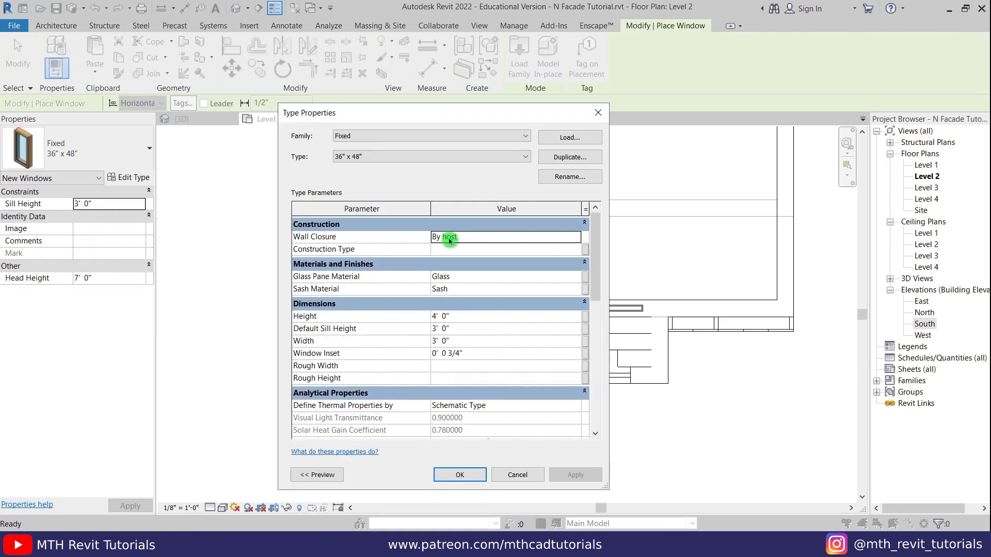
pyautogui.click(578, 162)
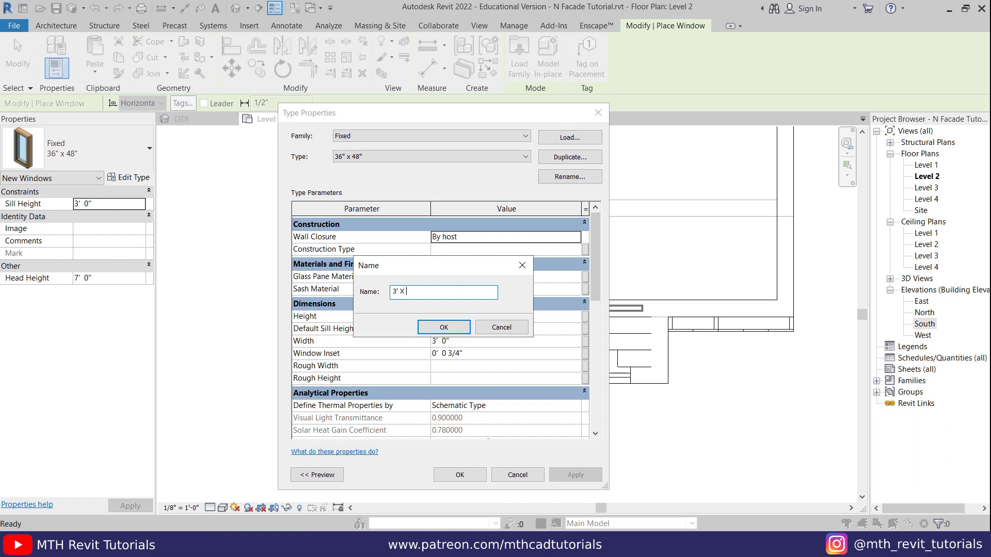
pyautogui.click(462, 328)
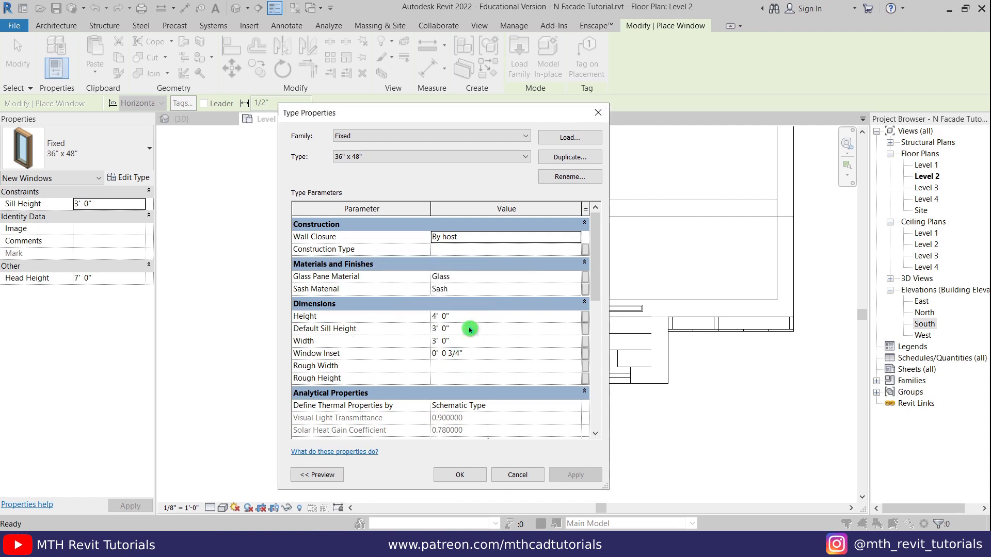
pyautogui.click(484, 326)
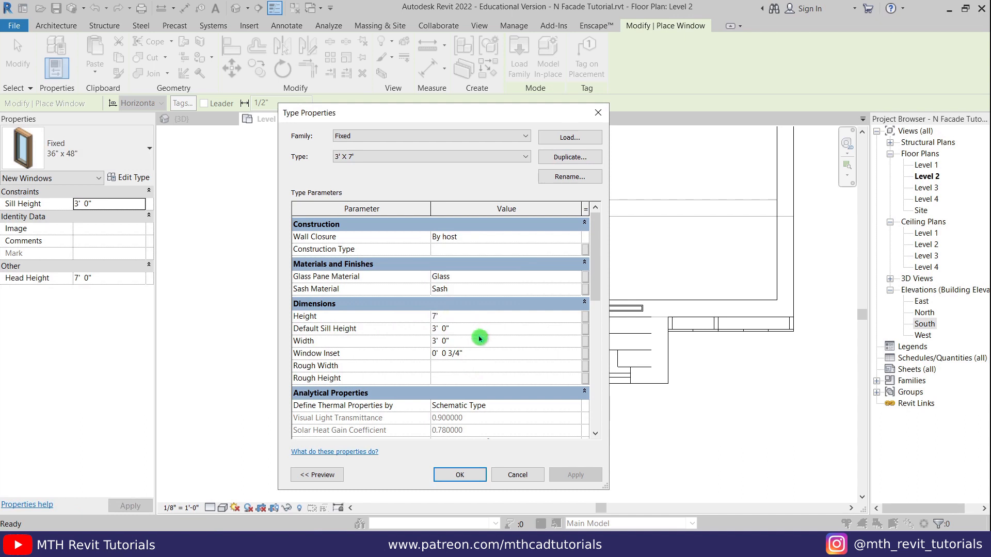
pyautogui.click(459, 474)
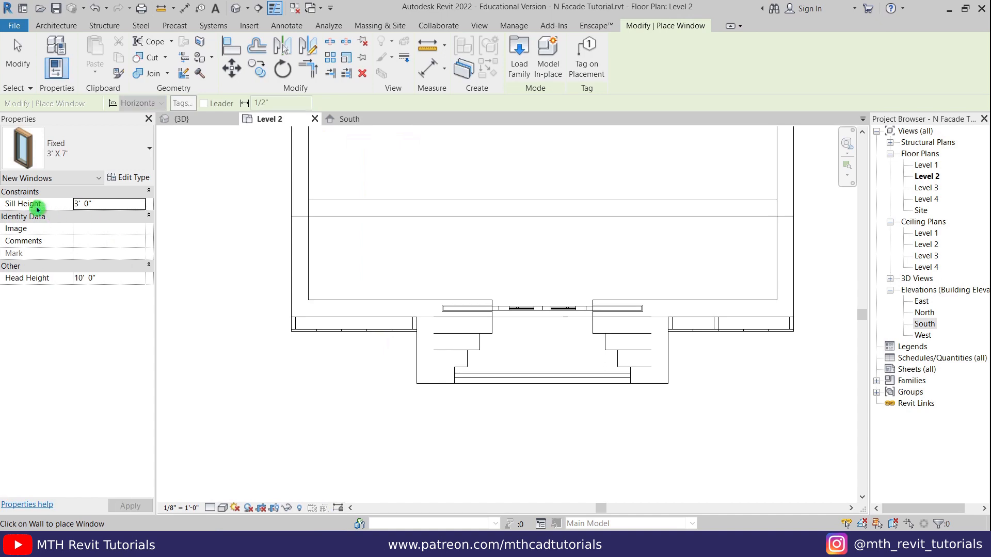
# - Set the sill height to 1' and place one window behind each screen strip, in the front wall on both sides of the arched door
pyautogui.click(101, 209)
pyautogui.write('1')
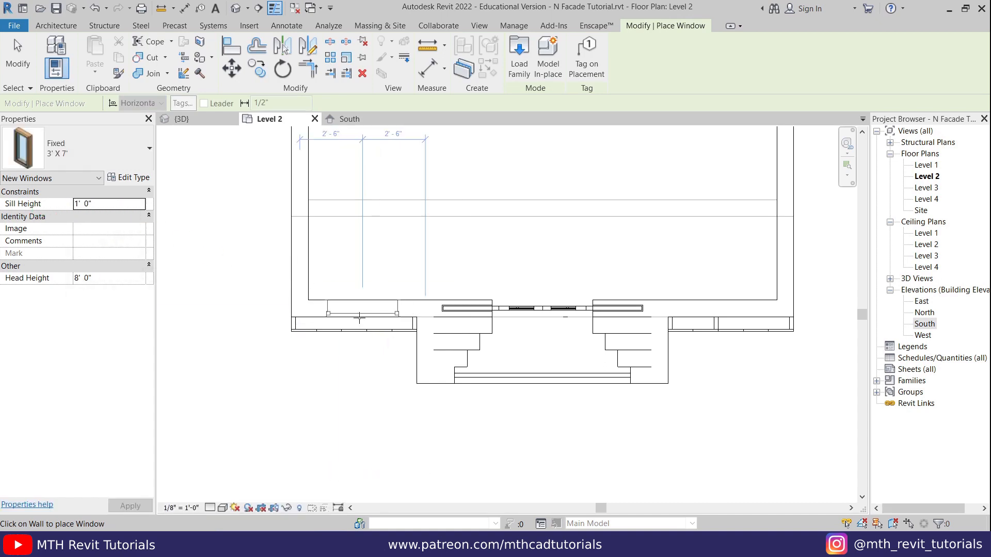
pyautogui.click(363, 310)
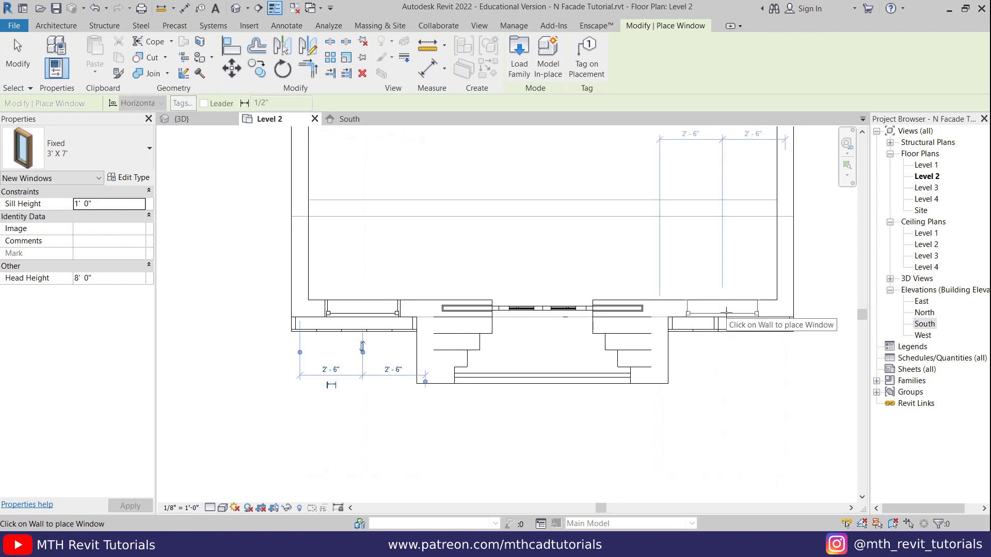
pyautogui.click(726, 321)
pyautogui.press('Escape')
pyautogui.press('Escape')
# - Copy both front wall windows and paste them aligned to the level of the floor above
pyautogui.click(720, 312)
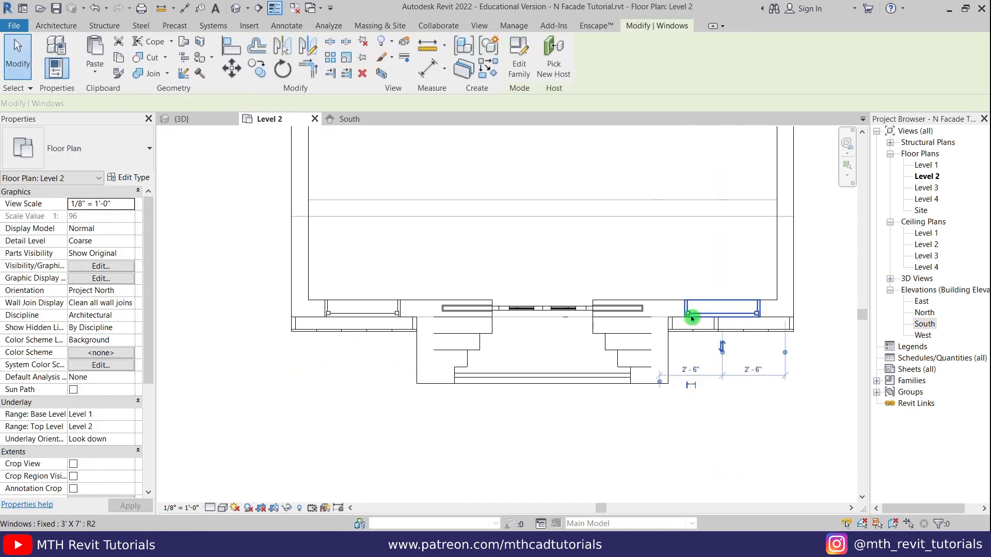
pyautogui.keyDown('ctrl'); pyautogui.click(355, 314); pyautogui.keyUp('ctrl')
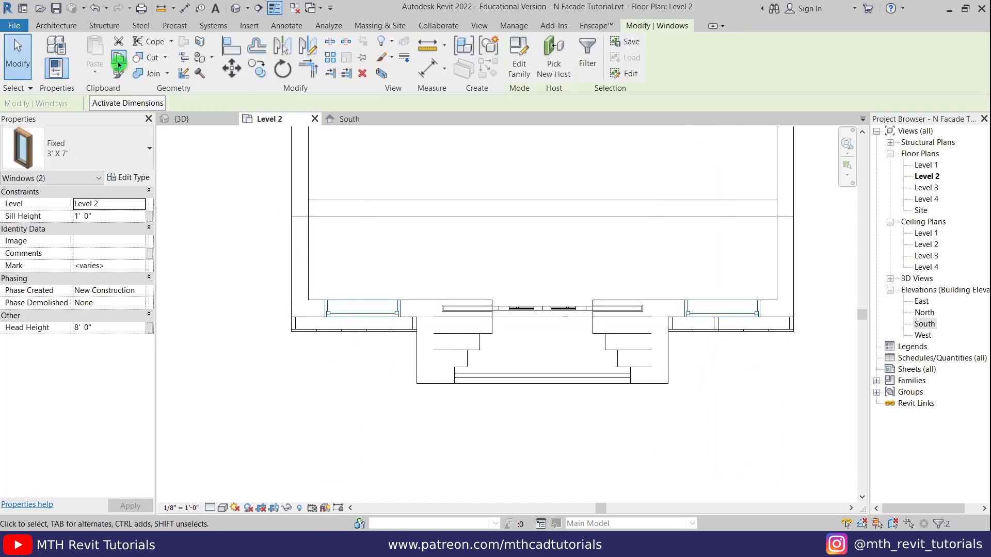
pyautogui.hotkey('ctrl', 'c')
pyautogui.click(106, 72)
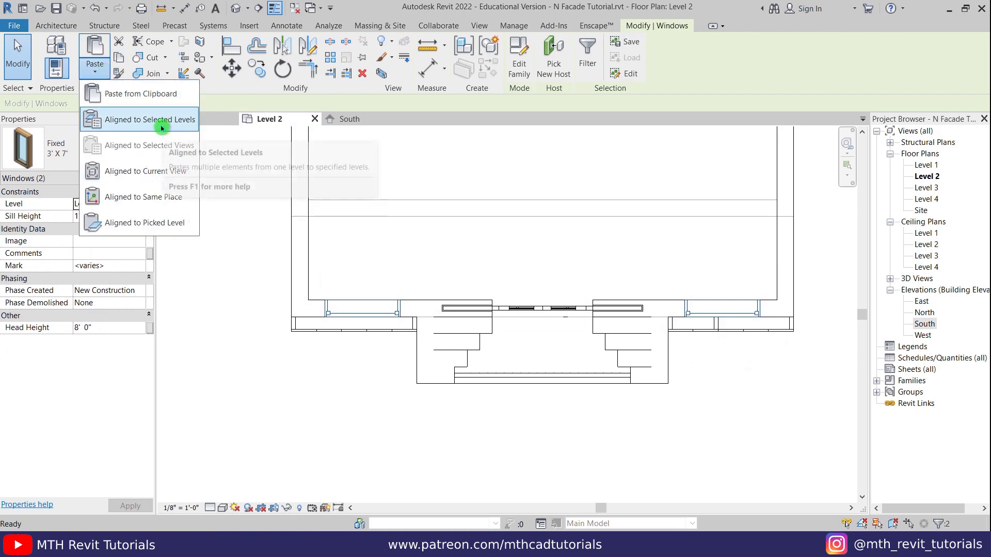
pyautogui.click(163, 118)
pyautogui.doubleClick(440, 204)
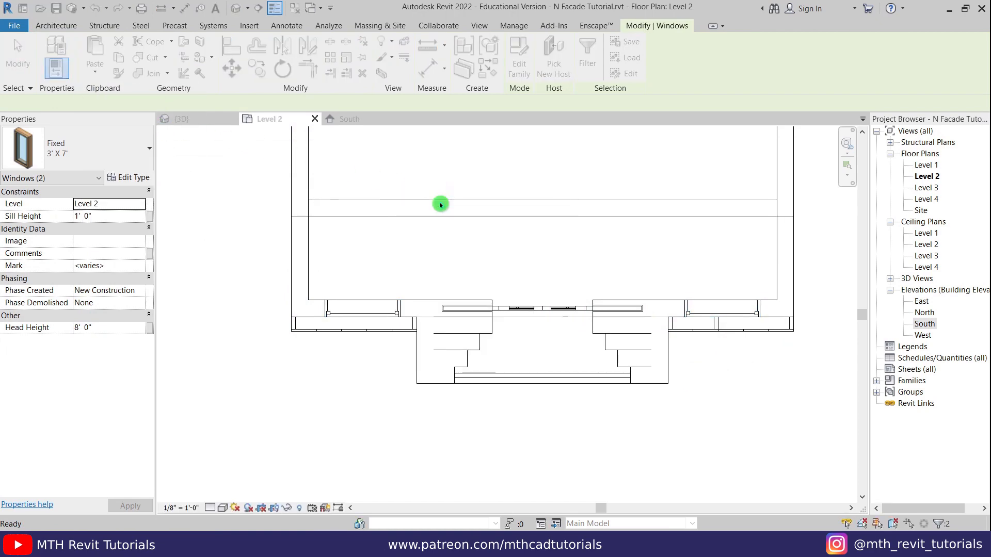
pyautogui.press('Escape')
# - Examine the completed facade in 3D from both sides, including the windows behind the screen, the connector blocks and the arched balcony door
pyautogui.click(178, 118)
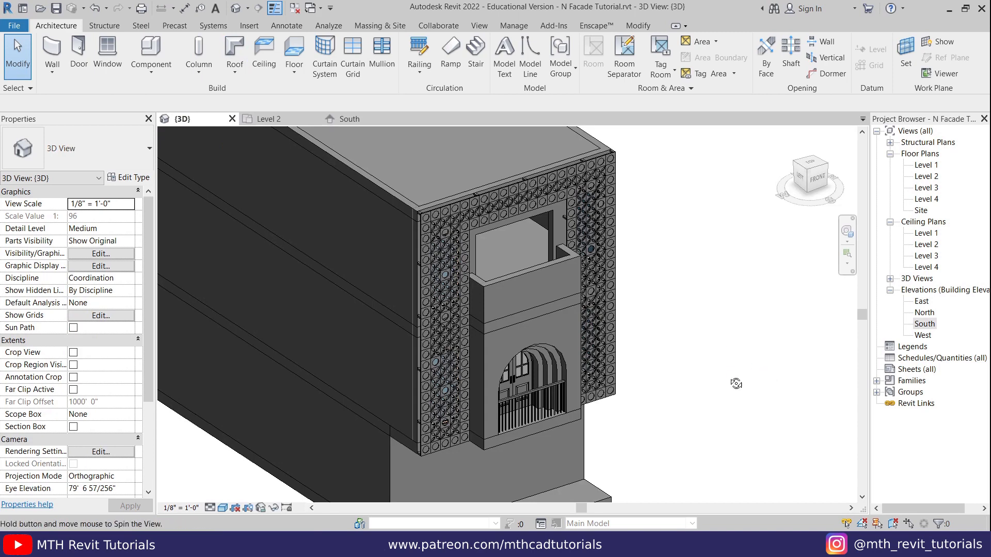
pyautogui.keyDown('shift'); pyautogui.moveTo(736, 382); pyautogui.dragTo(612, 367, button='middle'); pyautogui.keyUp('shift')
pyautogui.scroll(-1, 613, 367)
pyautogui.scroll(1, 600, 367)
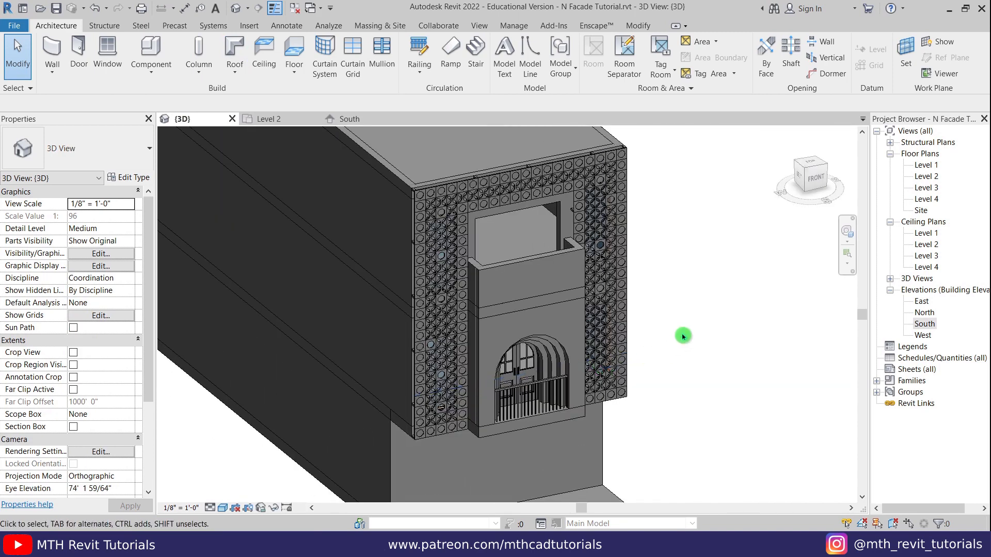
pyautogui.keyDown('shift'); pyautogui.moveTo(683, 336); pyautogui.dragTo(499, 320, button='middle'); pyautogui.keyUp('shift')
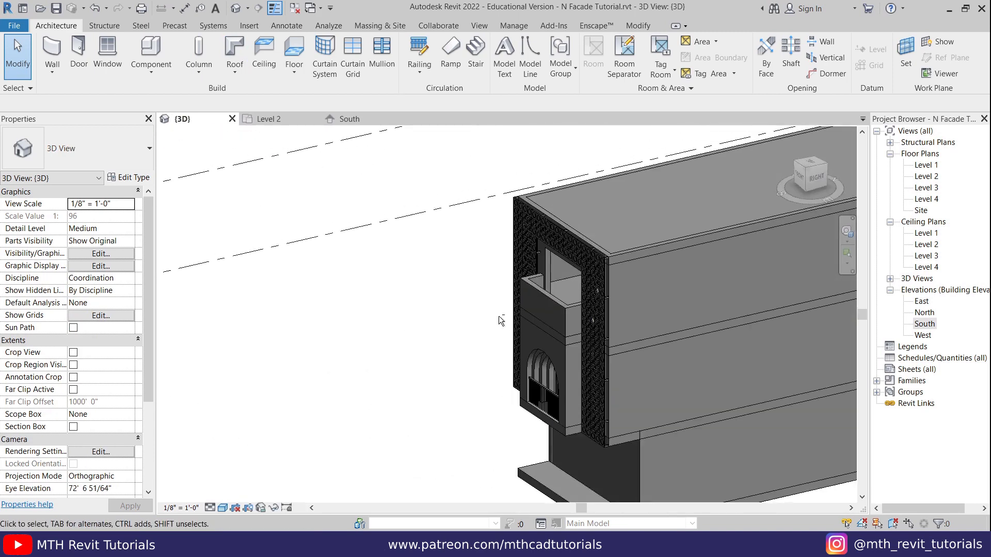
pyautogui.keyDown('shift'); pyautogui.moveTo(429, 329); pyautogui.dragTo(548, 338, button='middle'); pyautogui.keyUp('shift')
pyautogui.moveTo(652, 364); pyautogui.dragTo(661, 316, button='middle')
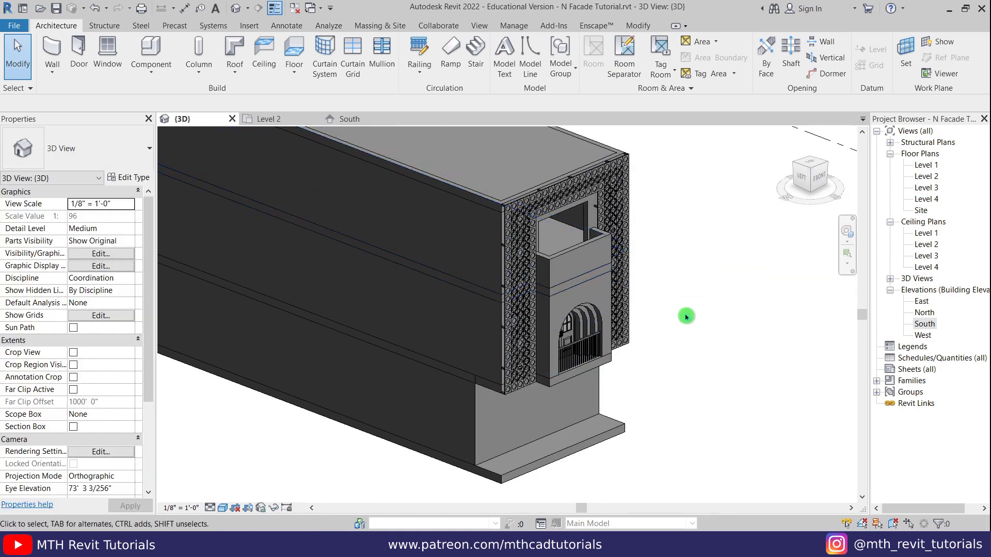
pyautogui.scroll(3, 671, 325)
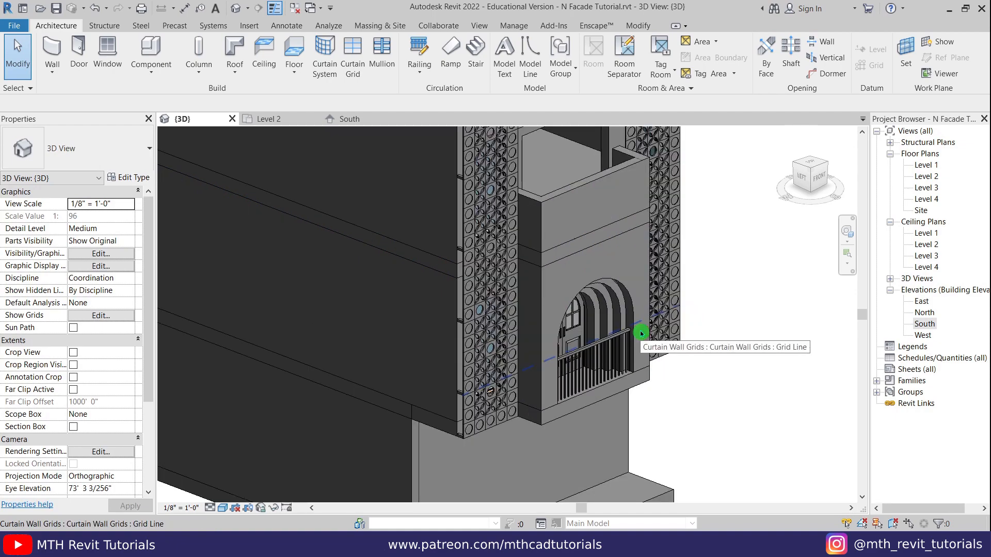
pyautogui.keyDown('shift'); pyautogui.moveTo(626, 361); pyautogui.dragTo(792, 383, button='middle'); pyautogui.keyUp('shift')
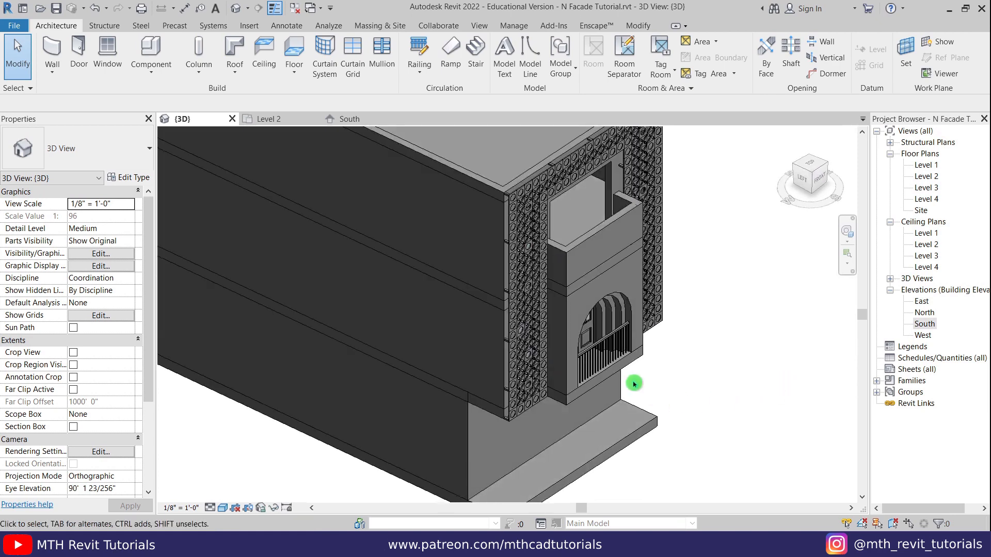
pyautogui.scroll(5, 634, 384)
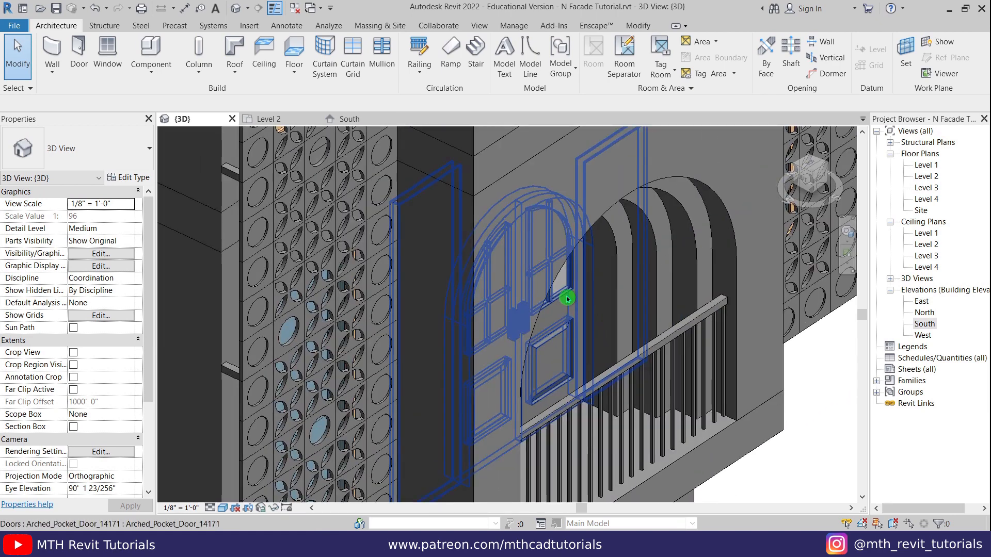
pyautogui.click(568, 298)
pyautogui.scroll(-5, 597, 233)
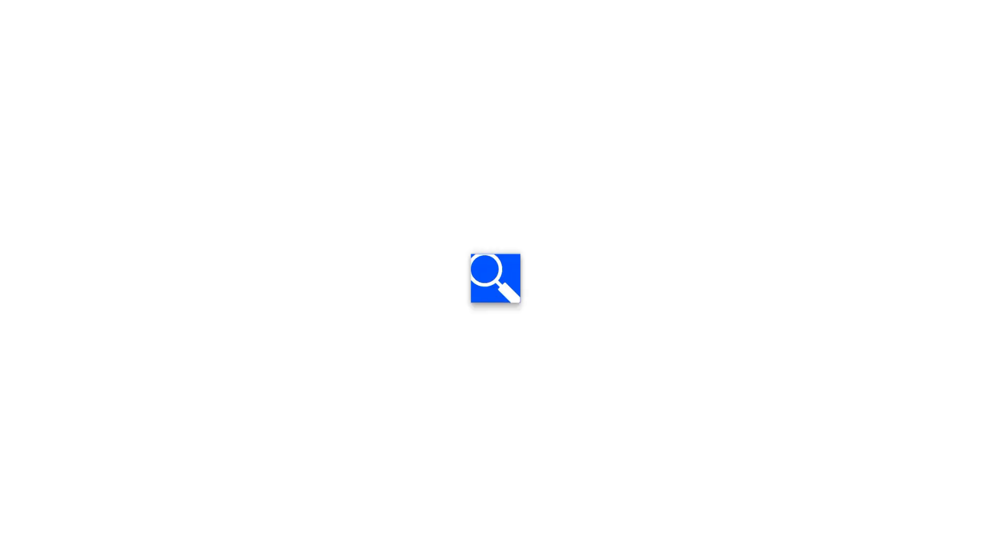